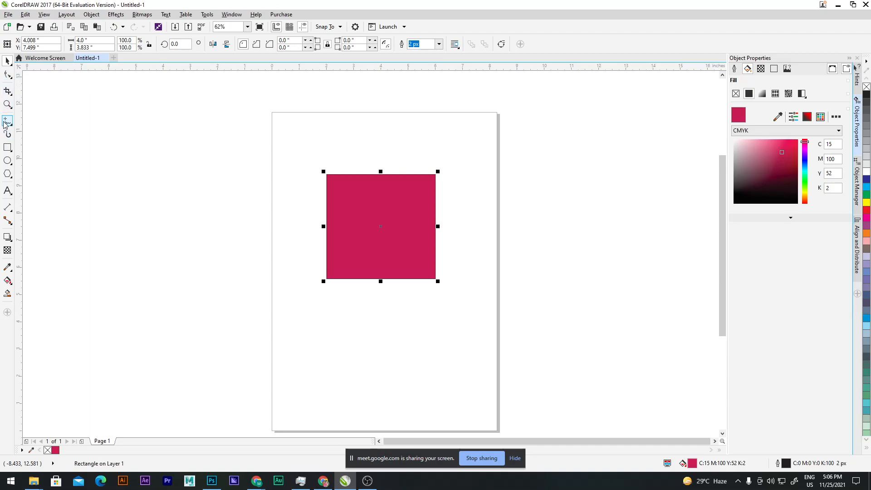
# Step: Try moving the crimson square to the page corner and back to the middle, and resizing it from one corner
pyautogui.moveTo(367, 203); pyautogui.dragTo(317, 147)
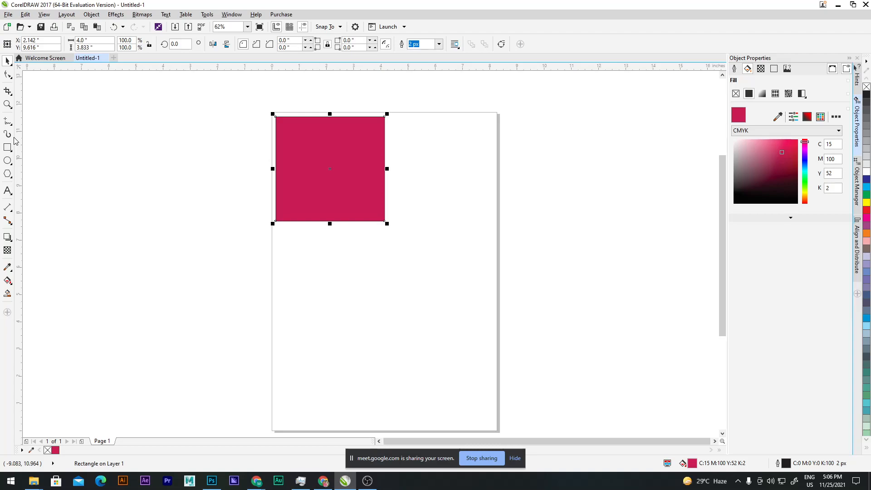
pyautogui.moveTo(356, 156); pyautogui.dragTo(404, 240)
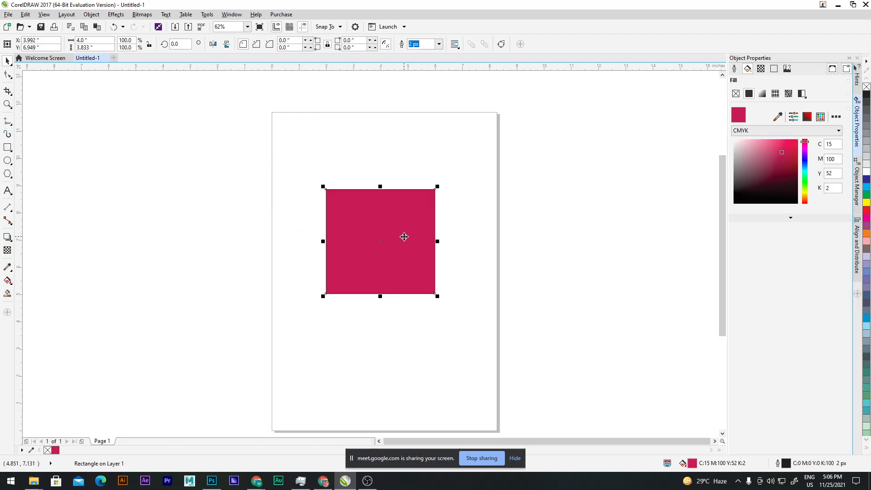
pyautogui.moveTo(437, 186); pyautogui.dragTo(559, 203)
pyautogui.hotkey('ctrl', 'z')
# Step: Enlarge the crimson square proportionally about its centre to about 7.2 × 6.9 in and centre it on the page
pyautogui.moveTo(437, 185); pyautogui.dragTo(542, 170)
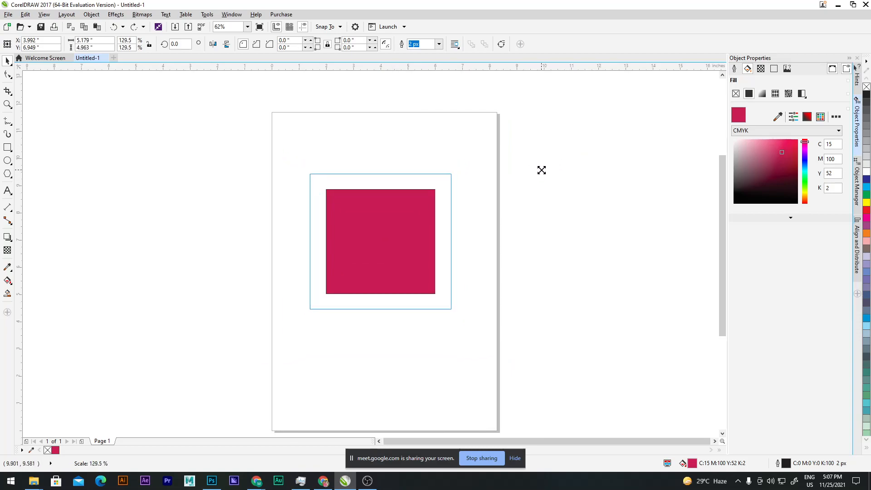
pyautogui.moveTo(542, 170)
pyautogui.mouseDown()
pyautogui.moveTo(576, 156)
pyautogui.moveTo(513, 181)
pyautogui.moveTo(638, 146)
pyautogui.moveTo(535, 171)
pyautogui.moveTo(550, 166)
pyautogui.mouseUp()
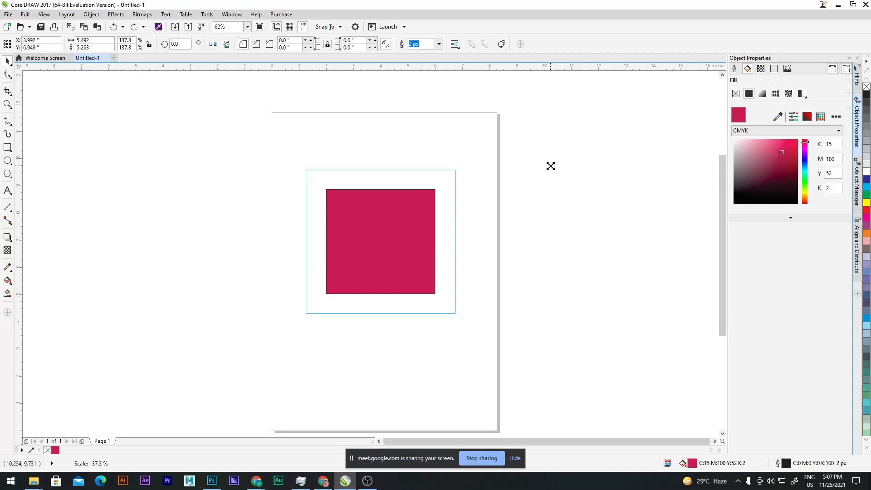
pyautogui.moveTo(550, 166); pyautogui.dragTo(600, 131)
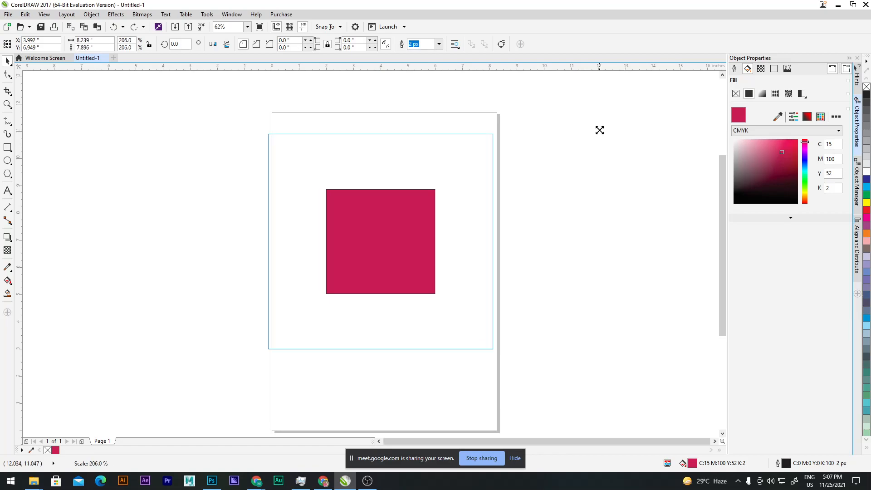
pyautogui.moveTo(599, 130); pyautogui.dragTo(596, 133)
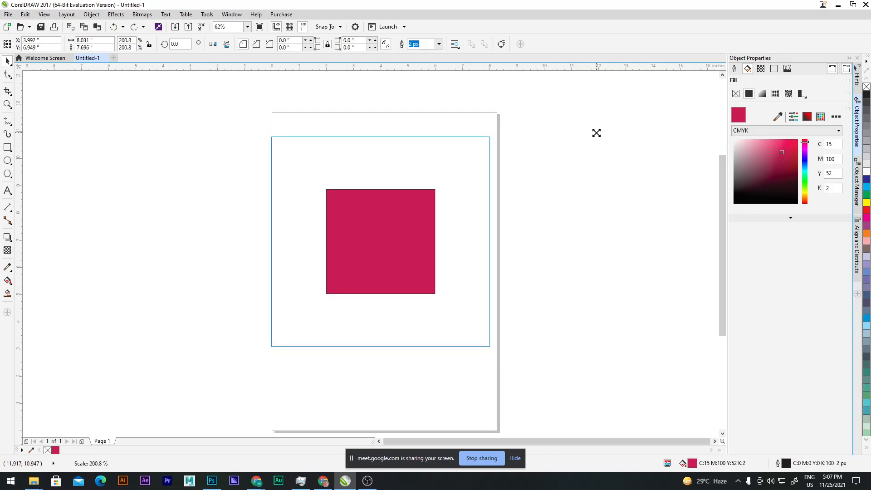
pyautogui.moveTo(597, 133); pyautogui.dragTo(598, 143)
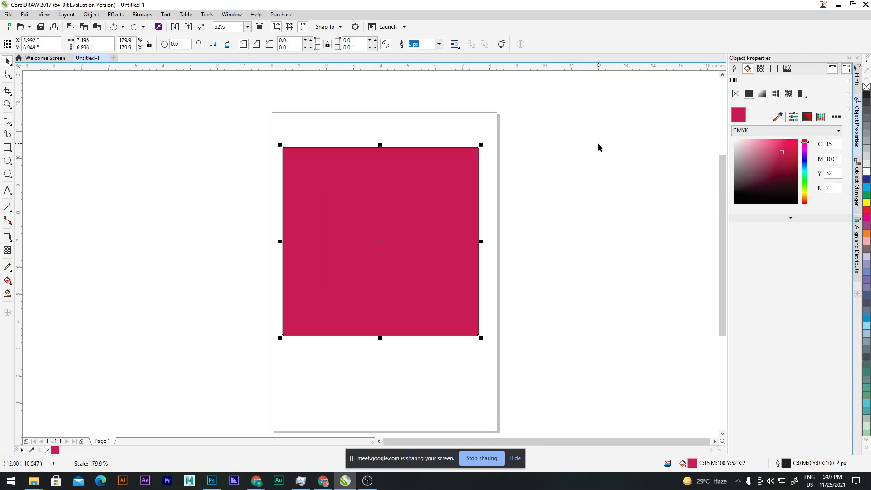
pyautogui.press('p')
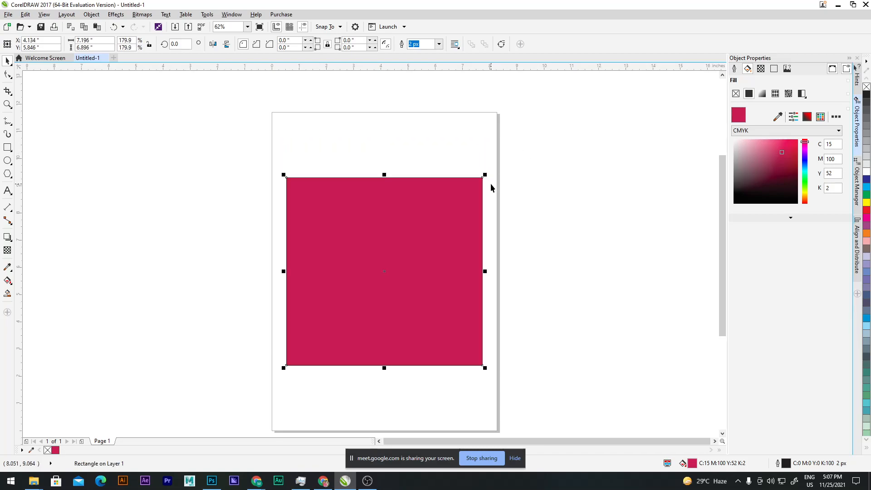
# Step: Scale the crimson square about its centre to nearly the page width, about 8.14 × 7.8 in
pyautogui.click(644, 187)
pyautogui.click(449, 218)
pyautogui.click(572, 173)
pyautogui.click(412, 233)
pyautogui.moveTo(487, 172)
pyautogui.mouseDown()
pyautogui.moveTo(508, 162)
pyautogui.moveTo(498, 162)
pyautogui.mouseUp()
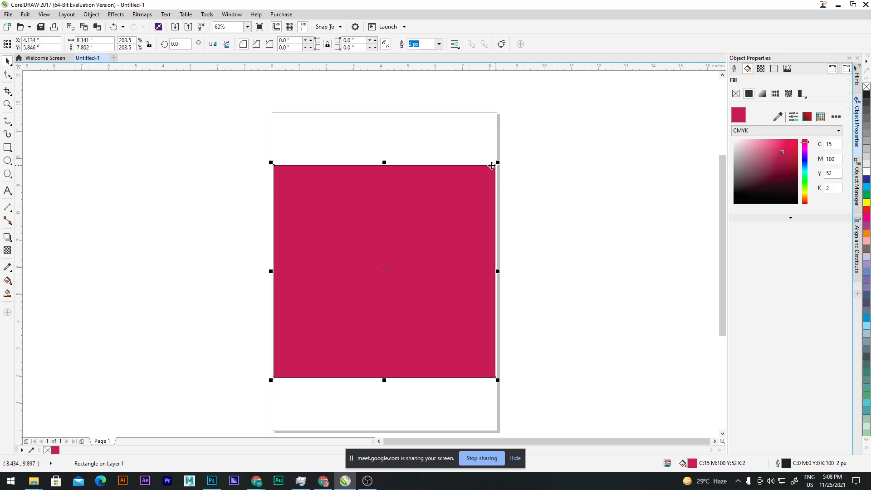
# Step: Create a smaller concentric copy of the square, about 6.33 × 6.07 in, and fill it with C25 M100 Y65 K17
pyautogui.click(523, 164)
pyautogui.click(463, 192)
pyautogui.moveTo(501, 161); pyautogui.dragTo(479, 183)
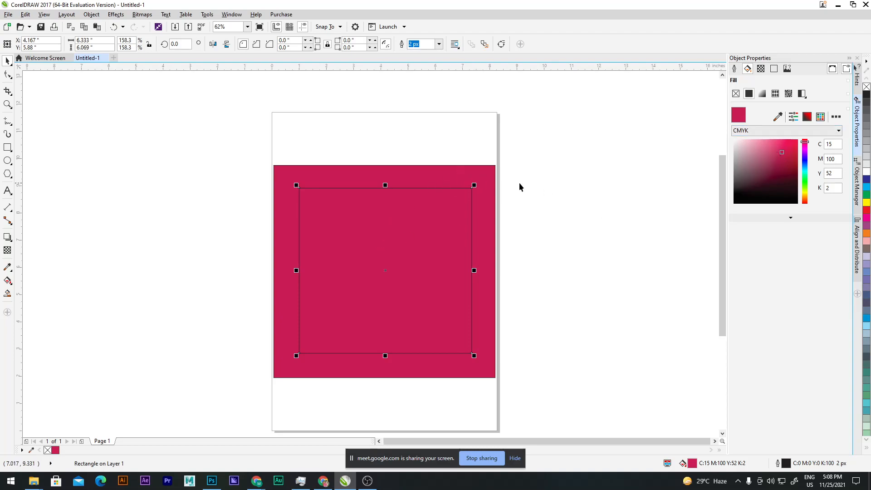
pyautogui.click(780, 118)
pyautogui.click(486, 214)
pyautogui.moveTo(782, 152); pyautogui.dragTo(782, 163)
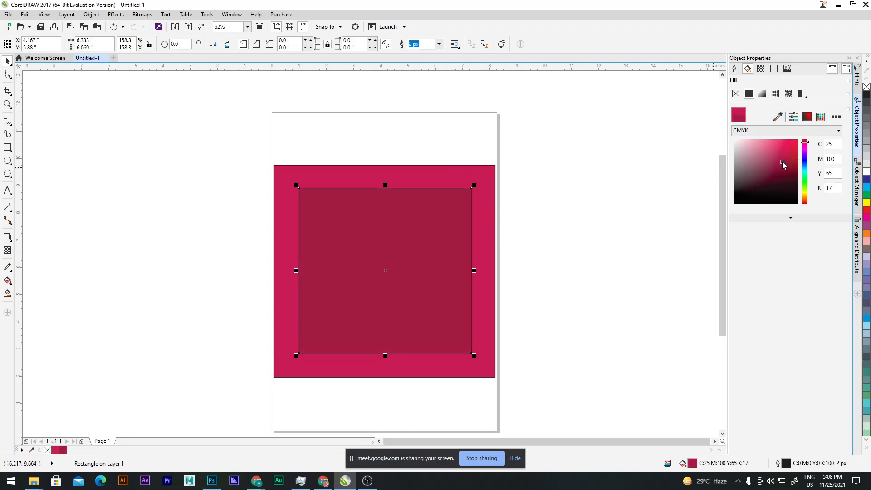
# Step: Create another concentric copy about 4.73 × 4.54 in inside the darker square and repeat the scaled duplication three times
pyautogui.click(530, 213)
pyautogui.click(413, 216)
pyautogui.moveTo(474, 184); pyautogui.dragTo(454, 204)
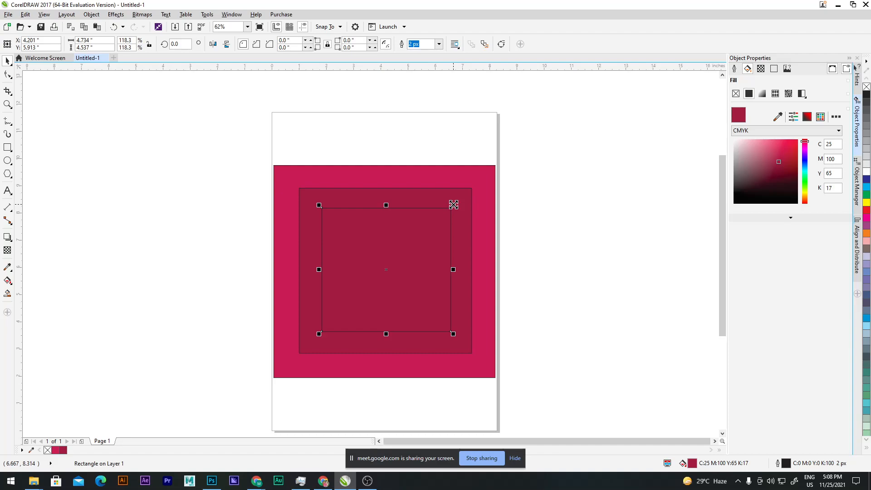
pyautogui.hotkey('ctrl', 'r')
pyautogui.hotkey('ctrl', 'r')
pyautogui.hotkey('ctrl', 'r')
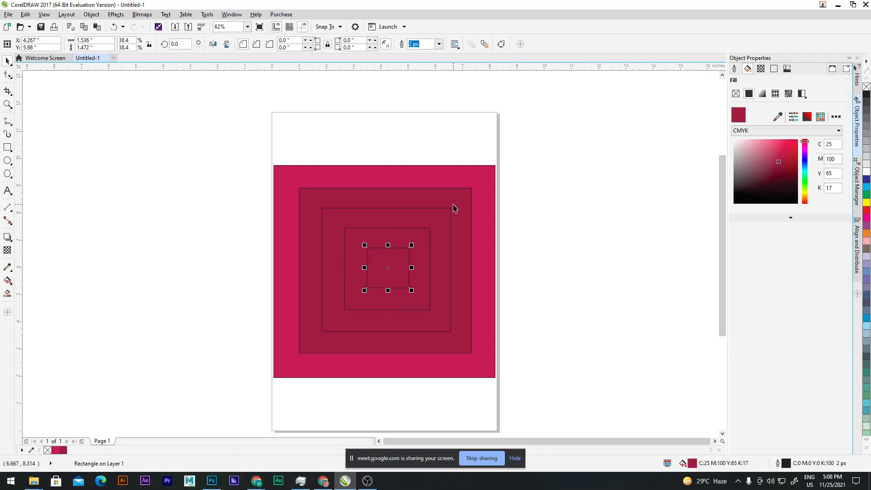
pyautogui.scroll(1, 376, 265)
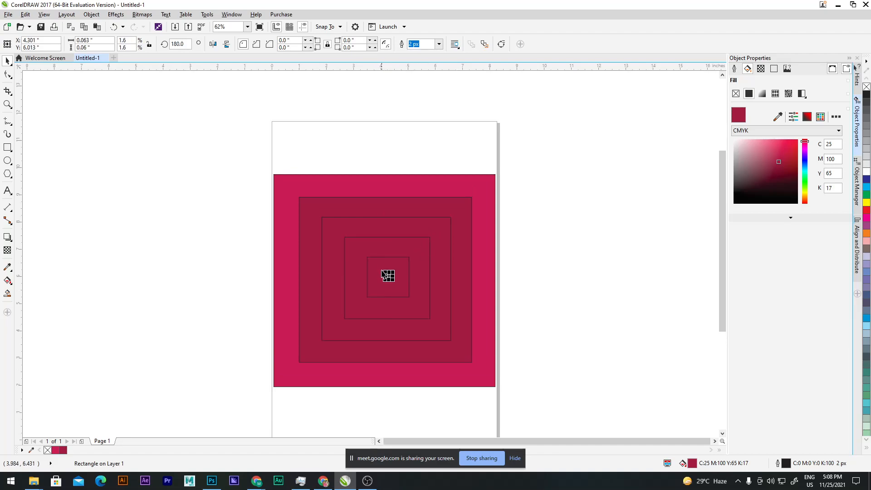
pyautogui.scroll(1, 387, 287)
pyautogui.scroll(1, 381, 249)
pyautogui.scroll(-1, 385, 247)
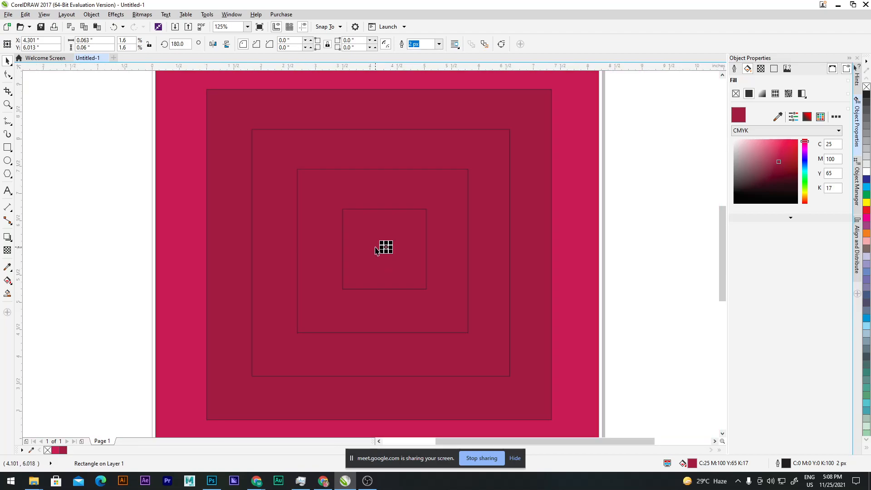
pyautogui.press('Escape')
# Step: Set the black component of the third square's fill, counting from the outside, to 25
pyautogui.click(501, 163)
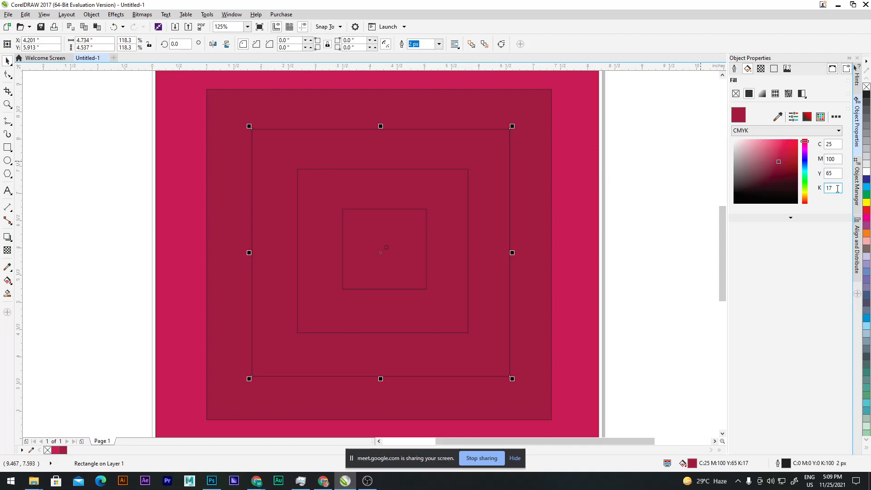
pyautogui.write('25')
pyautogui.press('Return')
pyautogui.click(663, 204)
# Step: Set the black component of the fourth square's fill to 40
pyautogui.click(441, 229)
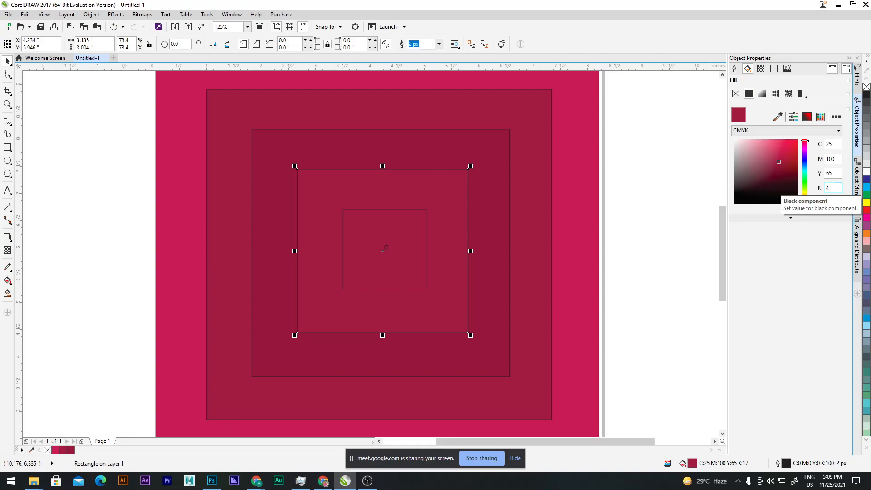
pyautogui.write('0')
pyautogui.press('Return')
# Step: Set the black component of the fifth square's fill to 65 and deselect it
pyautogui.click(403, 267)
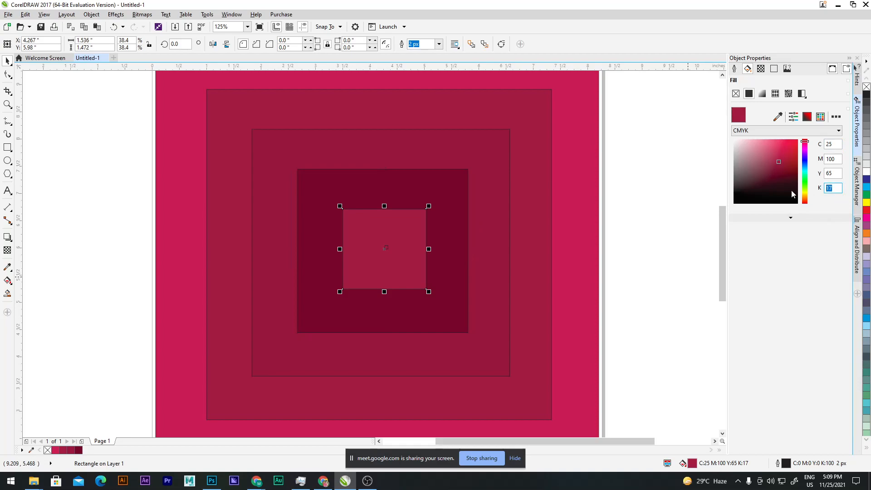
pyautogui.write('60')
pyautogui.press('Return')
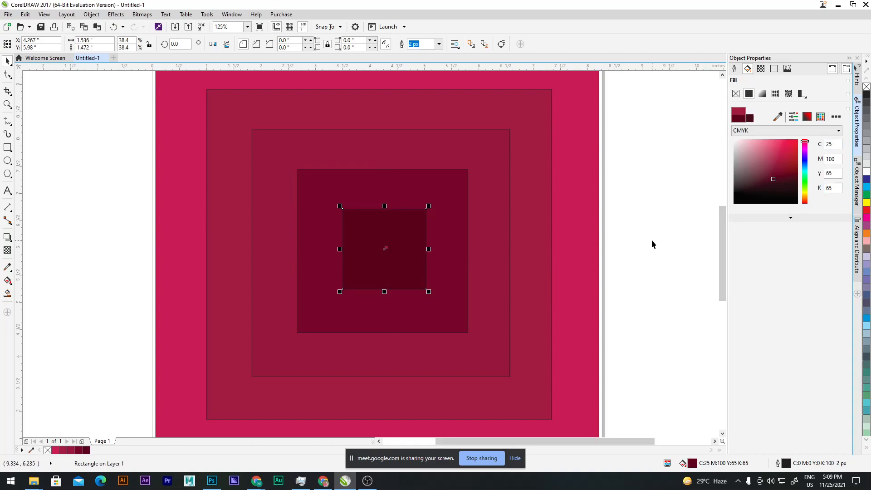
pyautogui.click(625, 249)
# Step: Examine the nested squares both up close around the centre and as a whole on the page
pyautogui.scroll(-4, 403, 247)
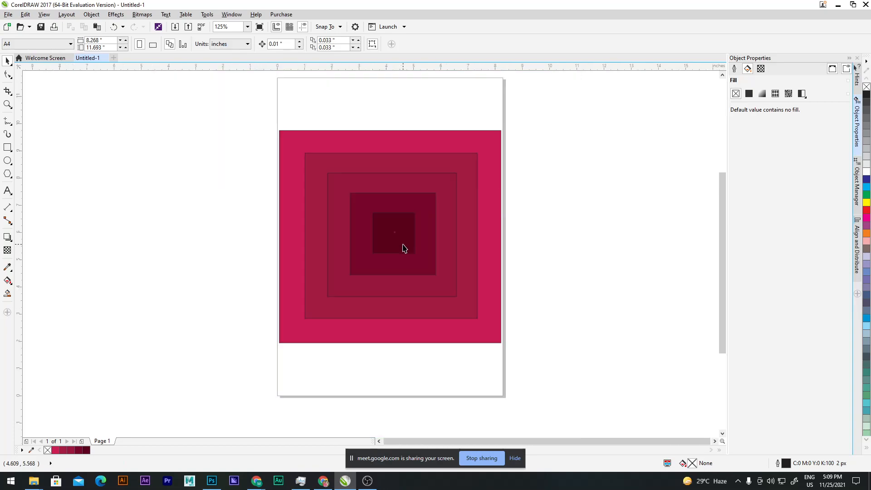
pyautogui.scroll(4, 403, 247)
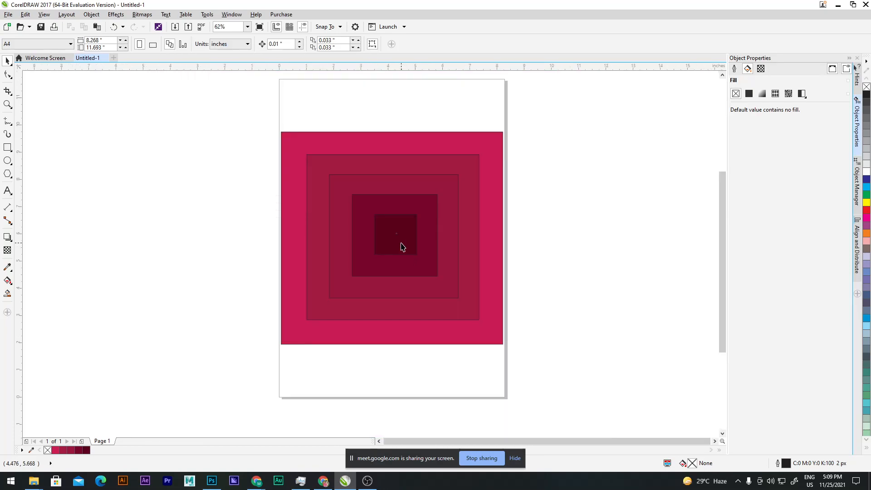
pyautogui.scroll(6, 393, 196)
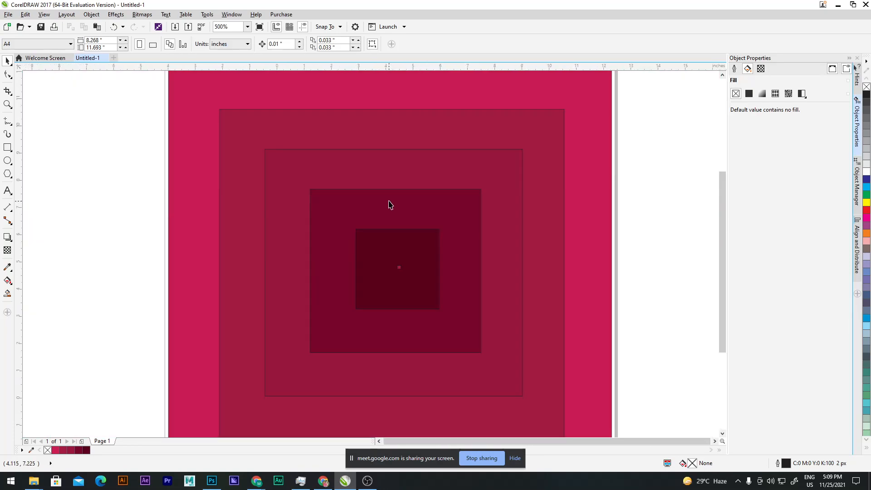
pyautogui.scroll(-4, 392, 217)
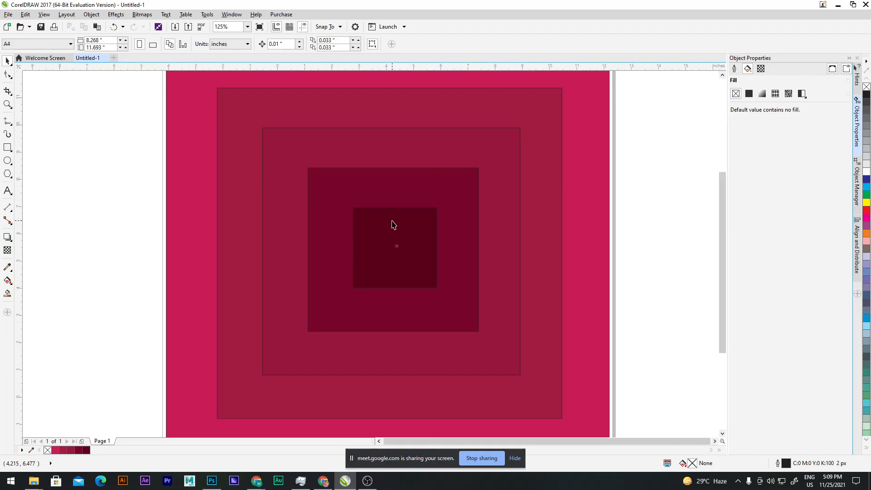
pyautogui.scroll(-2, 393, 223)
pyautogui.scroll(2, 390, 215)
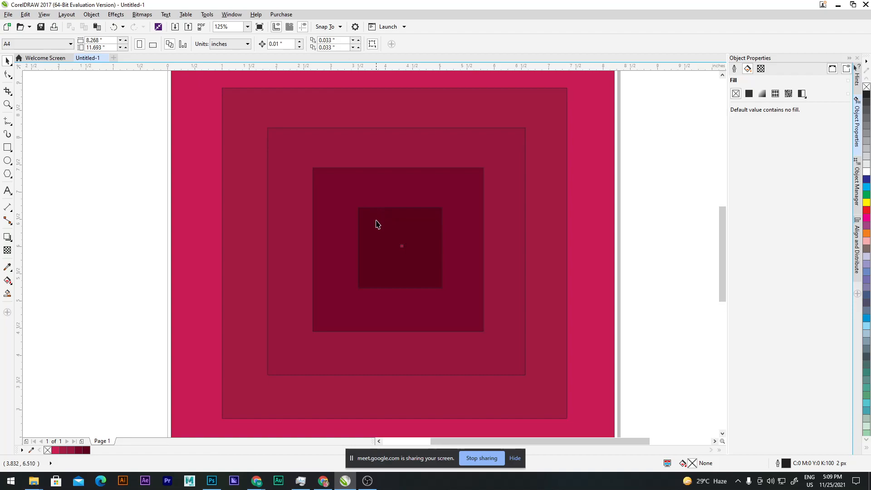
pyautogui.scroll(-2, 377, 221)
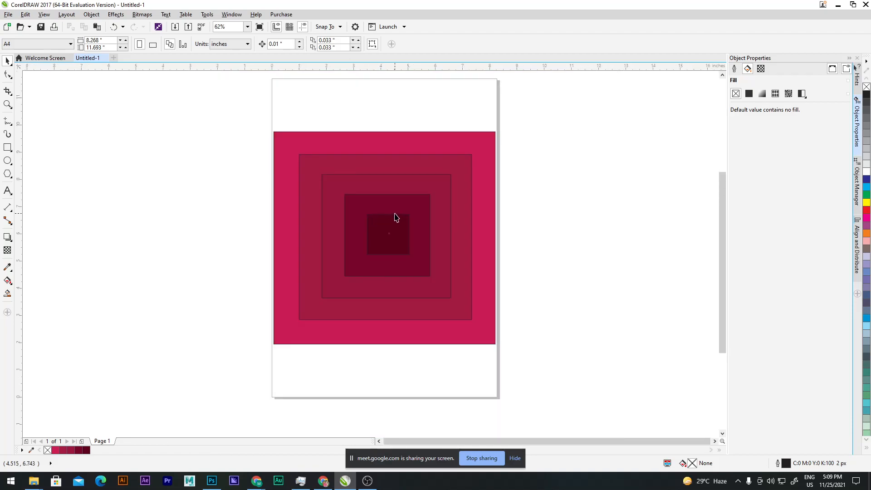
# Step: Apply a fountain fill to the outermost square
pyautogui.click(490, 234)
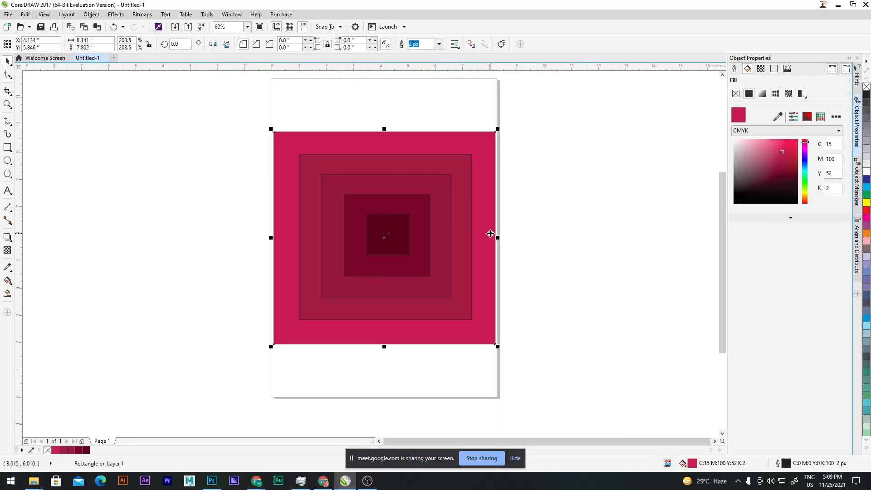
pyautogui.click(762, 93)
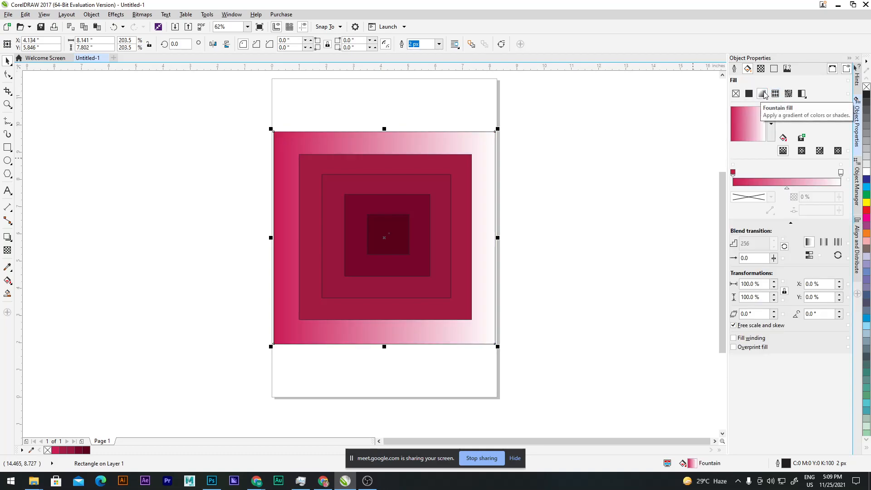
pyautogui.moveTo(787, 189)
pyautogui.mouseDown()
pyautogui.moveTo(806, 191)
pyautogui.moveTo(788, 191)
pyautogui.mouseUp()
pyautogui.click(820, 180)
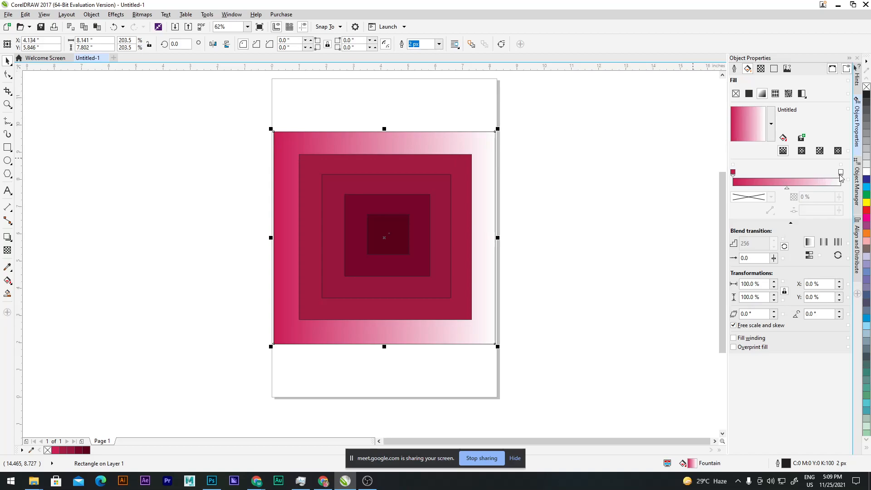
pyautogui.click(840, 173)
pyautogui.click(825, 182)
pyautogui.click(840, 172)
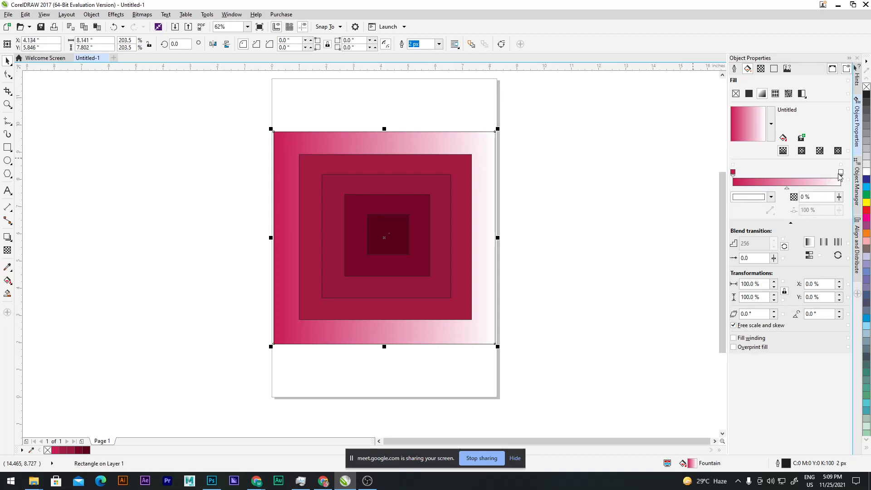
pyautogui.click(824, 182)
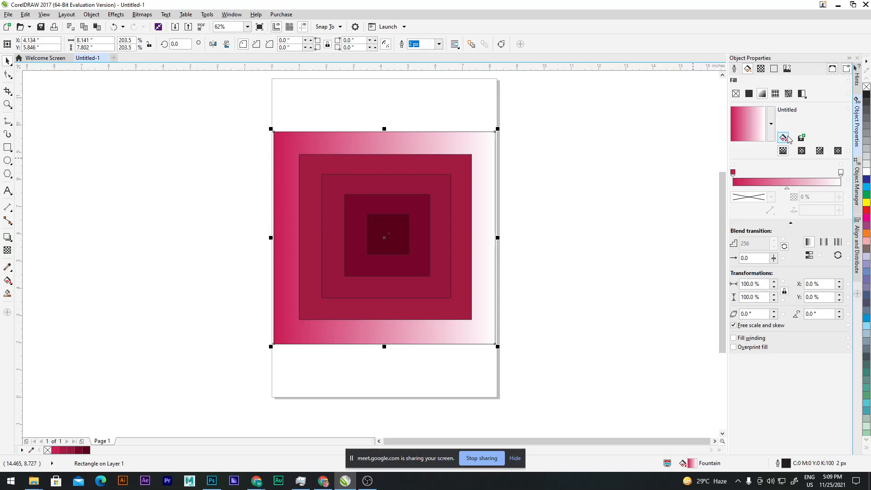
pyautogui.click(837, 179)
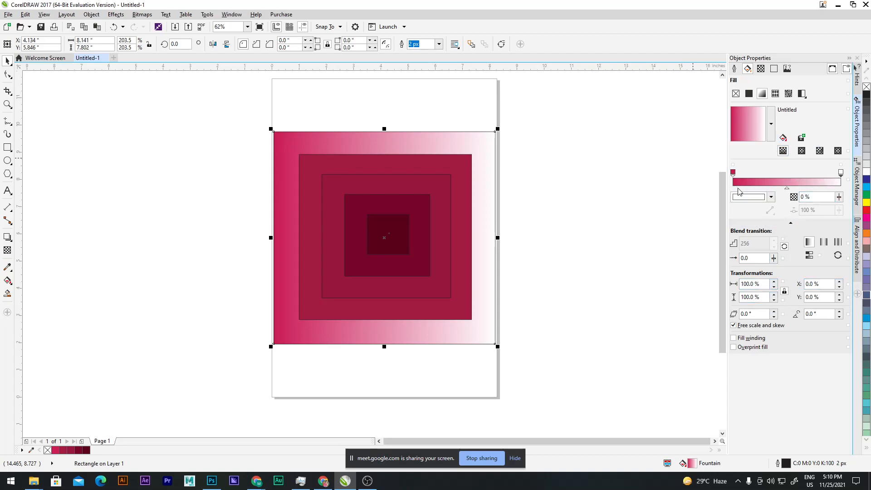
pyautogui.hotkey('ctrl', 'z')
pyautogui.hotkey('ctrl', 'z')
# Step: Add a colour node at the 50% position of the outermost square's gradient
pyautogui.doubleClick(790, 181)
pyautogui.moveTo(792, 175); pyautogui.dragTo(788, 177)
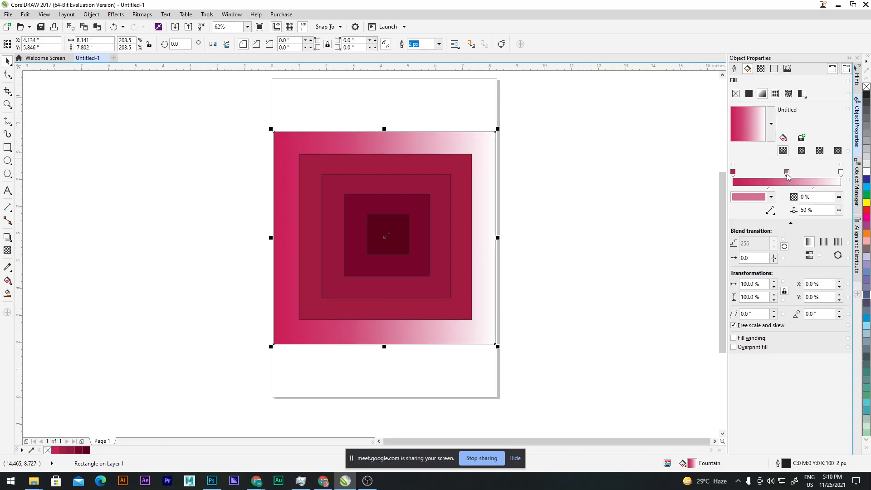
pyautogui.doubleClick(787, 173)
pyautogui.hotkey('ctrl', 'z')
# Step: Set the gradient's middle node to a dark maroon, C45 M93 Y55 K50
pyautogui.click(786, 172)
pyautogui.click(771, 197)
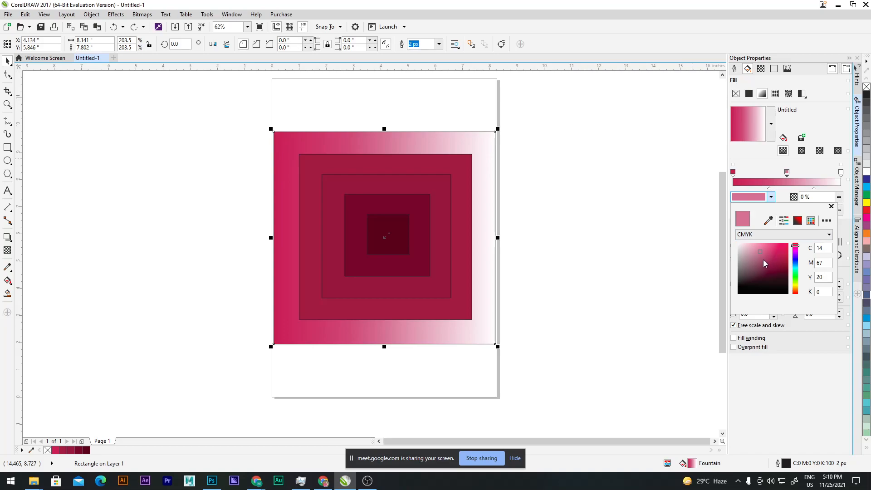
pyautogui.click(763, 262)
pyautogui.click(764, 269)
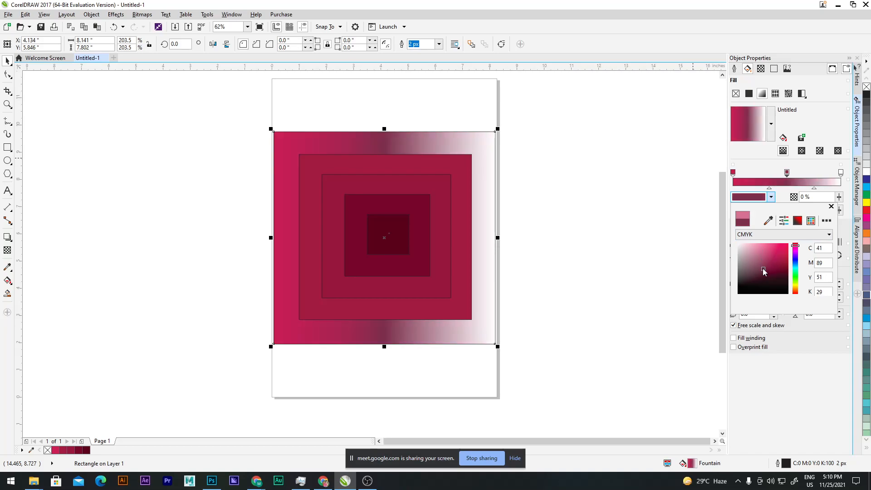
pyautogui.click(764, 274)
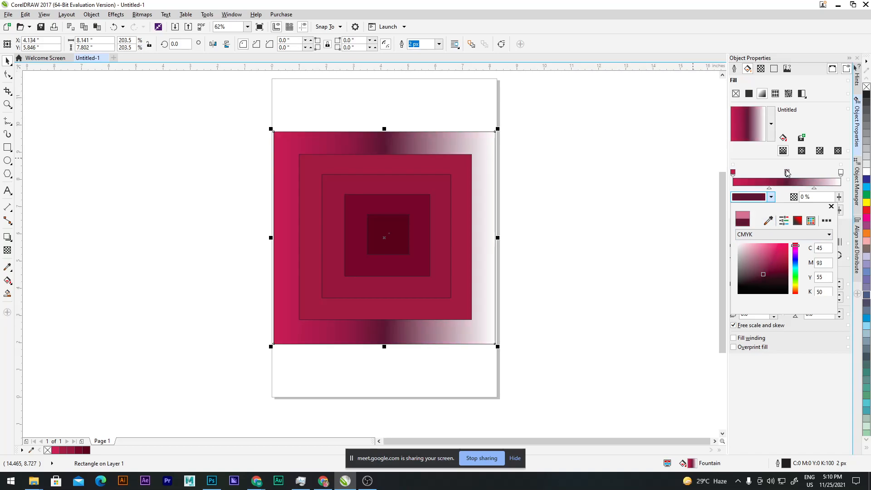
# Step: Set the end node of the outermost square's gradient to black
pyautogui.click(842, 172)
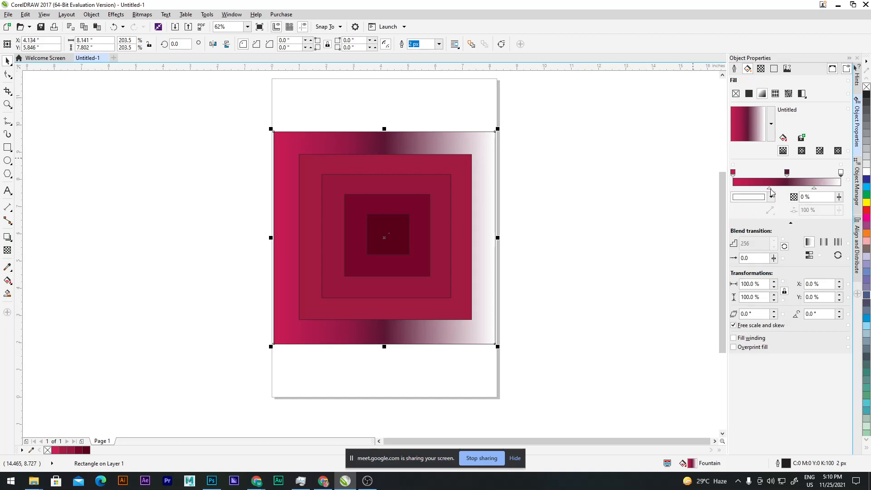
pyautogui.click(771, 197)
pyautogui.moveTo(744, 273); pyautogui.dragTo(740, 290)
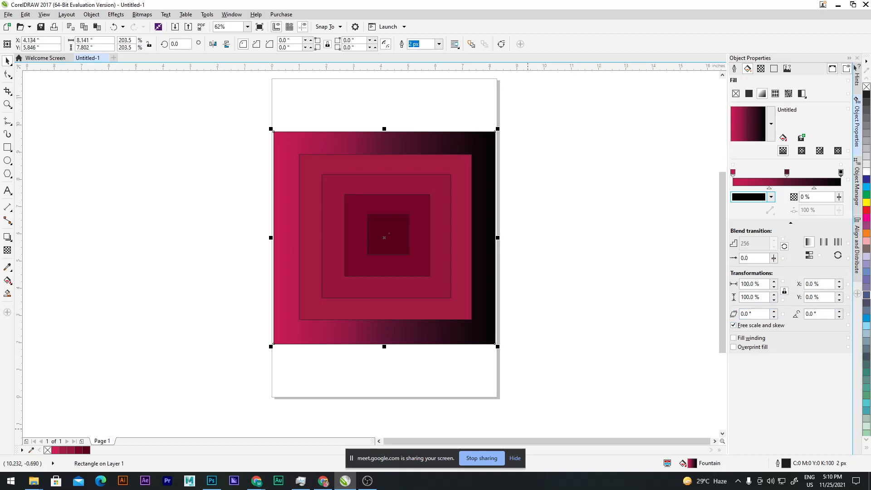
pyautogui.click(367, 480)
pyautogui.click(367, 484)
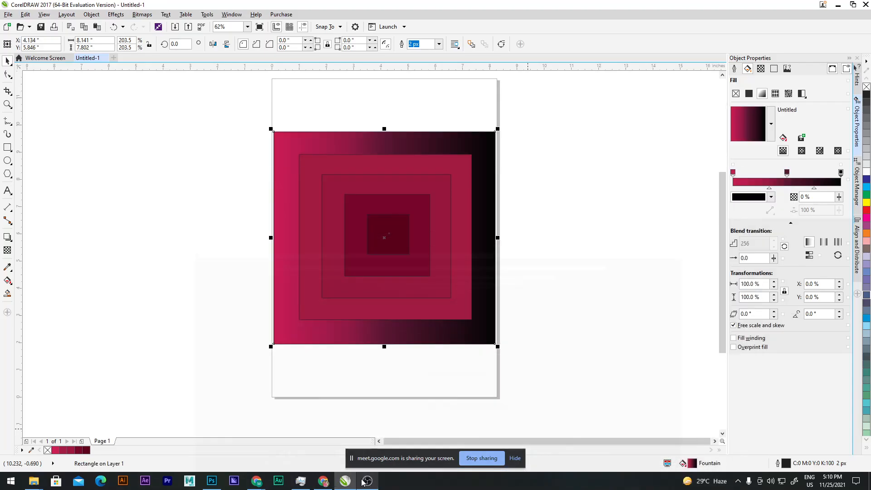
pyautogui.click(570, 149)
pyautogui.click(483, 150)
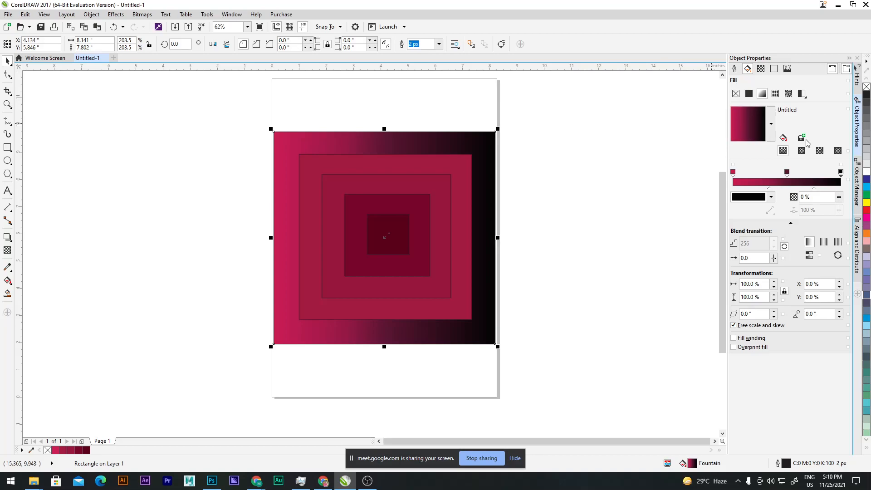
pyautogui.click(775, 260)
pyautogui.click(774, 260)
pyautogui.moveTo(775, 261)
pyautogui.mouseDown()
pyautogui.moveTo(793, 262)
pyautogui.moveTo(748, 262)
pyautogui.moveTo(785, 262)
pyautogui.mouseUp()
pyautogui.write('0')
pyautogui.press('Return')
# Step: Rotate the outermost square's fountain fill to -90° and deselect the square
pyautogui.click(839, 312)
pyautogui.click(840, 317)
pyautogui.click(840, 317)
pyautogui.click(840, 317)
pyautogui.click(840, 317)
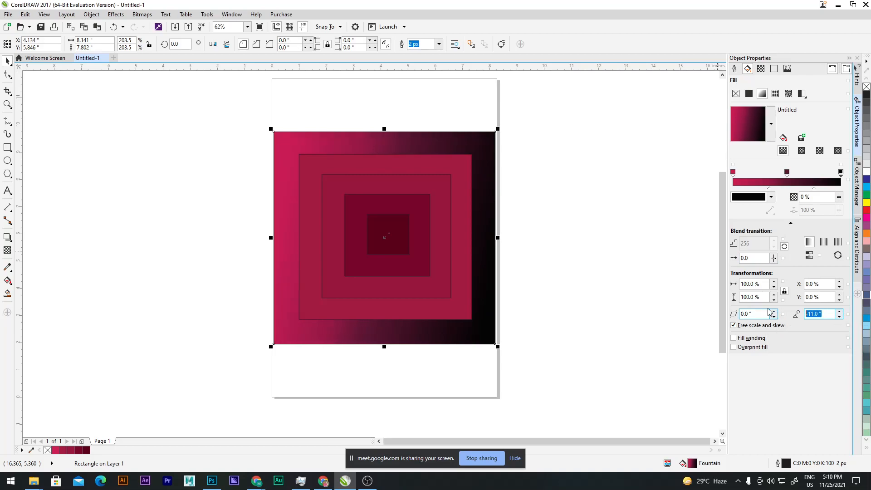
pyautogui.write('-90')
pyautogui.press('Return')
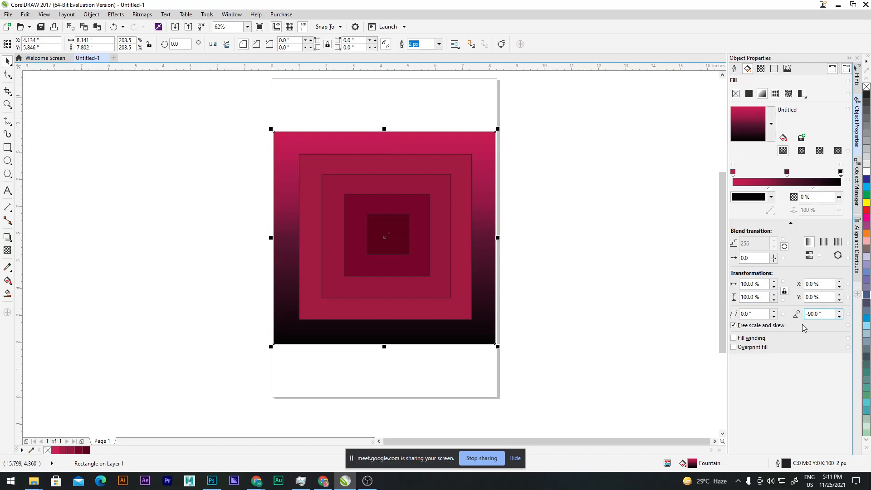
pyautogui.click(664, 228)
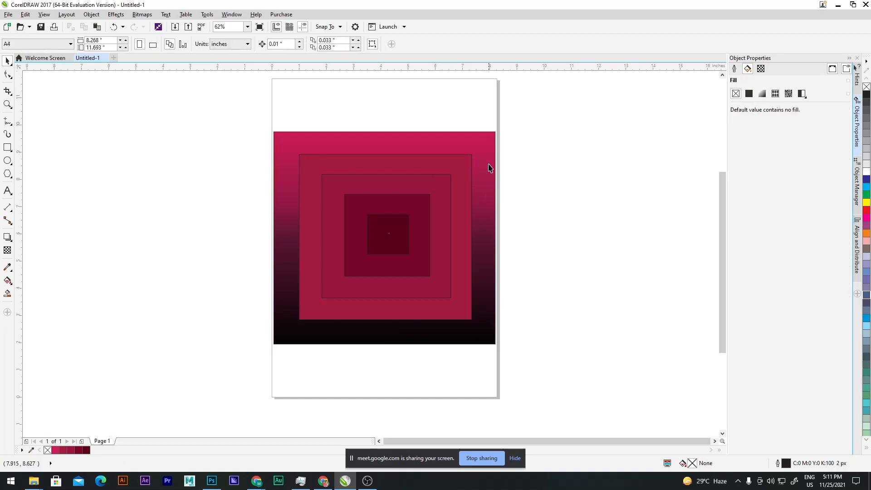
# Step: Draw a circle about 5 in across beside the page and give it a uniform black fill, C74 M68 Y66 K90
pyautogui.click(10, 163)
pyautogui.moveTo(146, 159); pyautogui.dragTo(646, 268)
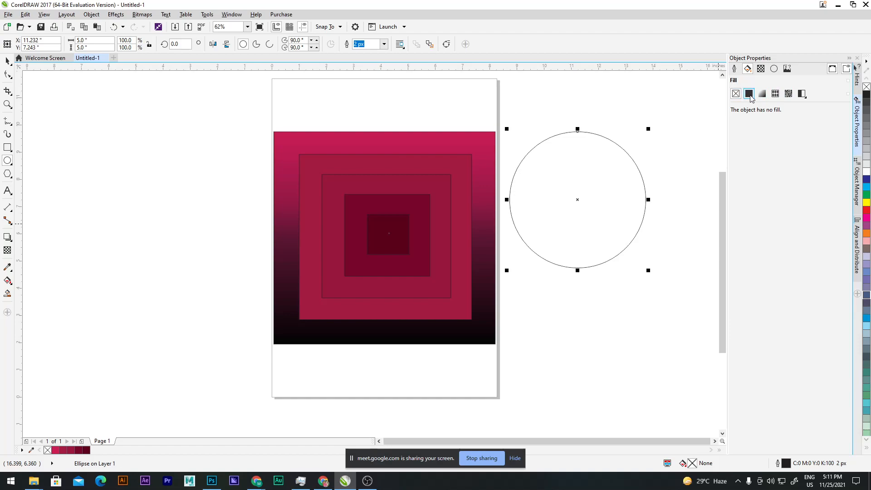
pyautogui.click(749, 96)
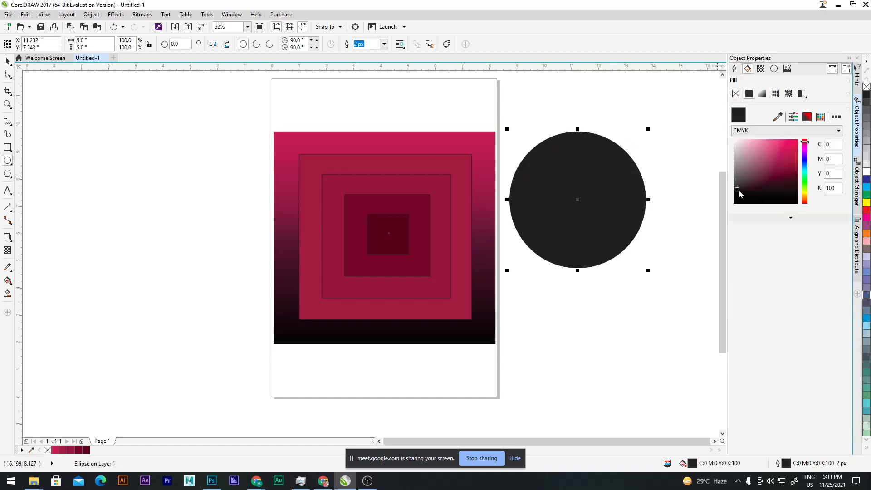
pyautogui.click(738, 193)
pyautogui.click(736, 194)
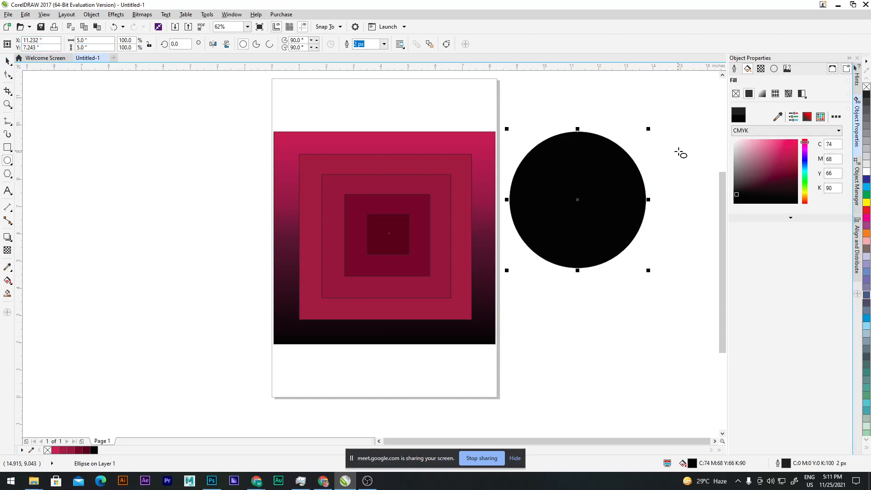
pyautogui.click(7, 60)
pyautogui.click(701, 153)
pyautogui.click(587, 171)
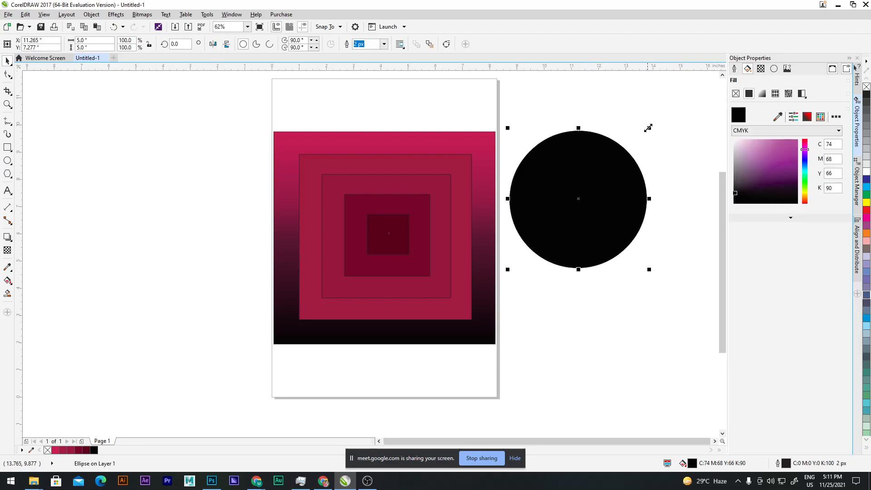
pyautogui.moveTo(649, 128)
pyautogui.mouseDown()
pyautogui.moveTo(636, 139)
pyautogui.moveTo(645, 137)
pyautogui.mouseUp()
pyautogui.hotkey('ctrl', 'z')
pyautogui.hotkey('ctrl', 'z')
pyautogui.hotkey('ctrl', 'z')
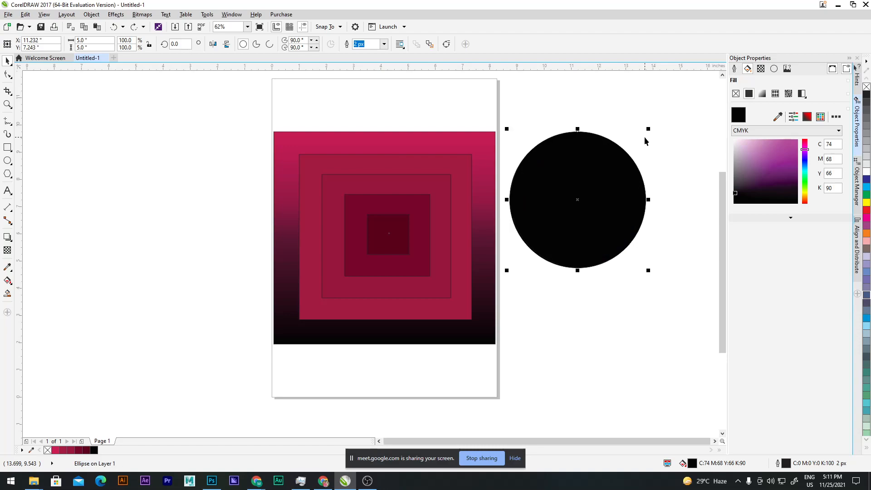
# Step: Apply a fountain fill to the circle and add a middle node at 51% coloured dark grey, C58 M53 Y51 K20
pyautogui.click(761, 94)
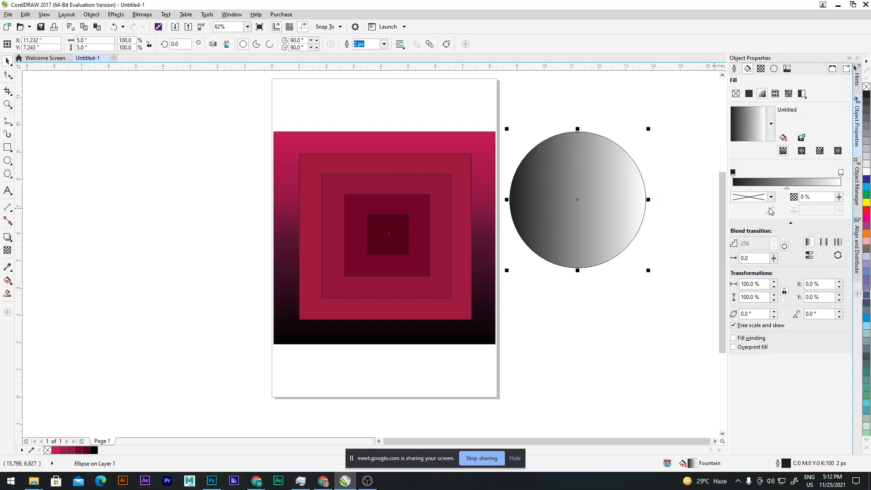
pyautogui.click(788, 174)
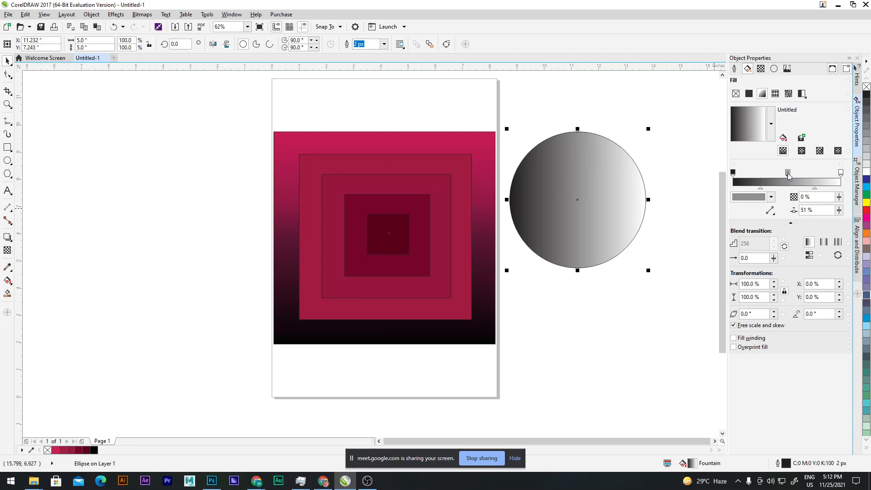
pyautogui.click(770, 197)
pyautogui.click(741, 274)
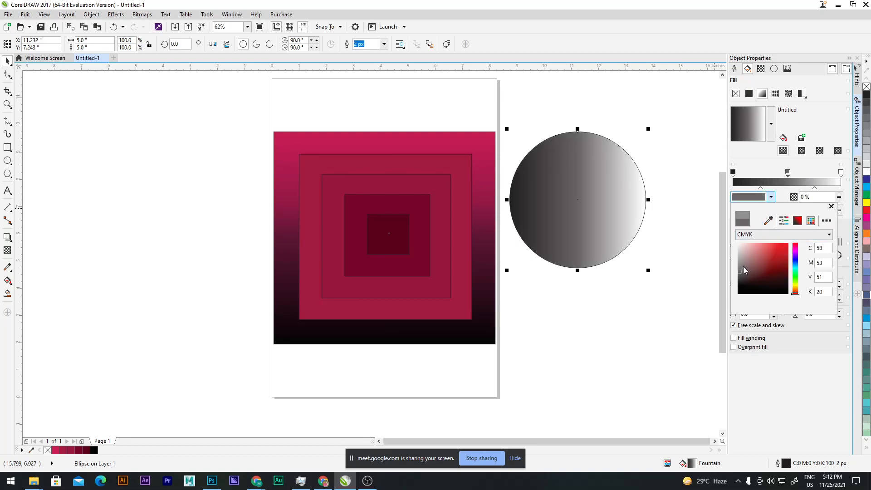
pyautogui.click(840, 175)
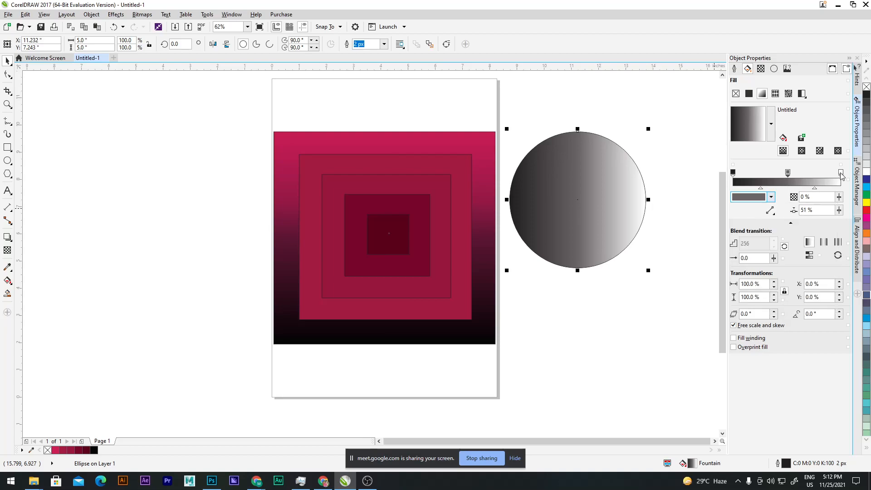
# Step: Set the end node of the circle's gradient to light grey, K15
pyautogui.click(841, 174)
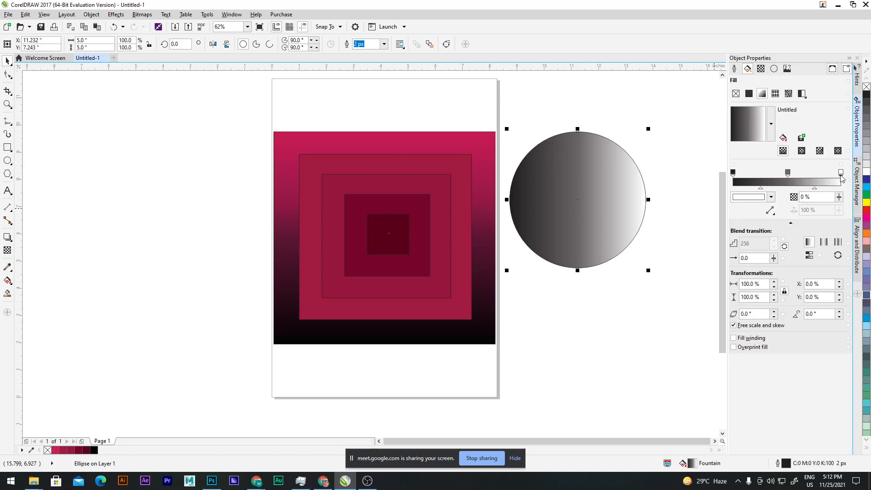
pyautogui.click(771, 197)
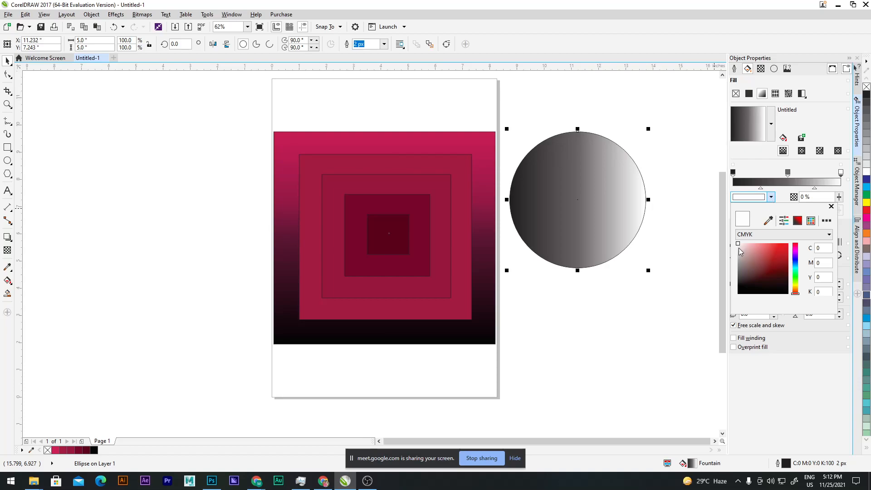
pyautogui.click(820, 292)
pyautogui.write('15')
pyautogui.press('Return')
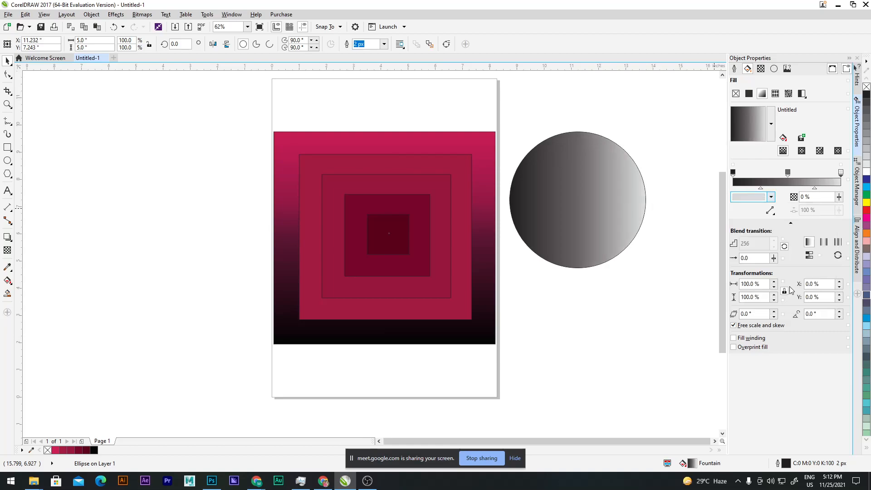
pyautogui.click(676, 168)
pyautogui.click(618, 200)
pyautogui.moveTo(648, 128); pyautogui.dragTo(636, 141)
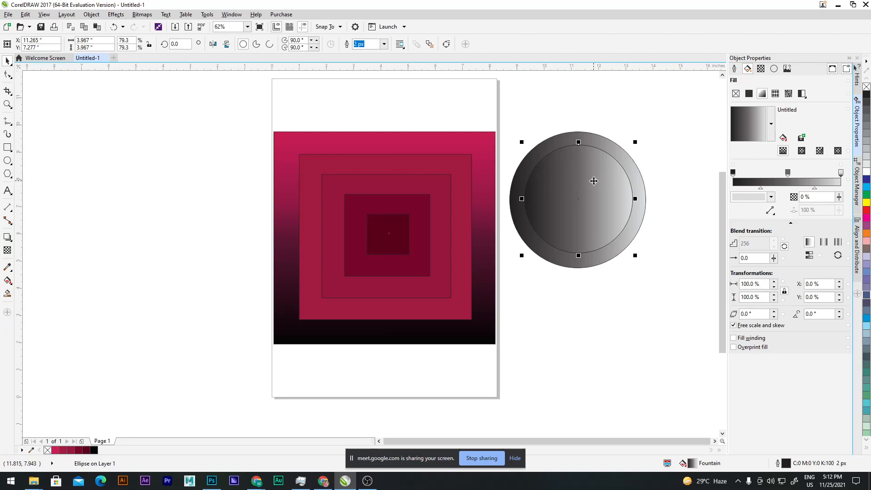
pyautogui.hotkey('ctrl', 't')
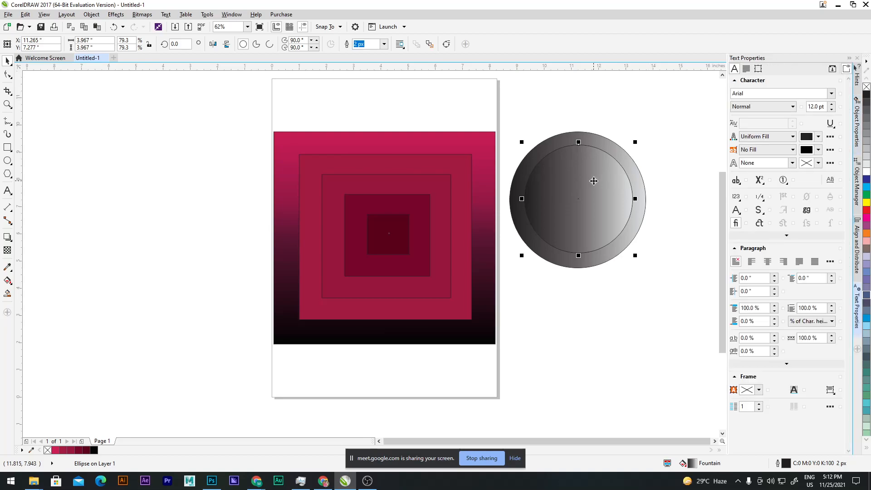
pyautogui.hotkey('ctrl', 'z')
# Step: Duplicate the gradient circle and shrink the copy about its centre to about 4.13 in across
pyautogui.click(669, 164)
pyautogui.click(595, 179)
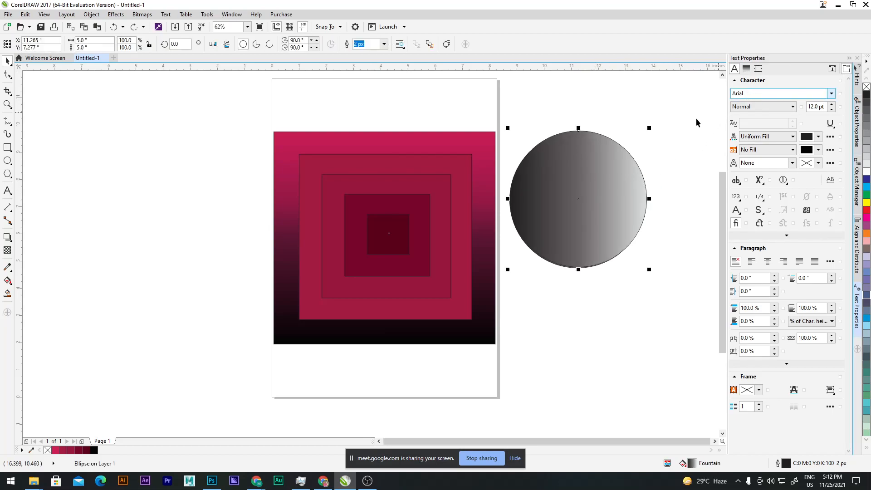
pyautogui.moveTo(649, 128)
pyautogui.mouseDown()
pyautogui.moveTo(630, 138)
pyautogui.moveTo(637, 136)
pyautogui.mouseUp()
pyautogui.rightClick(638, 137)
pyautogui.hotkey('ctrl', 'z')
pyautogui.rightClick(638, 136)
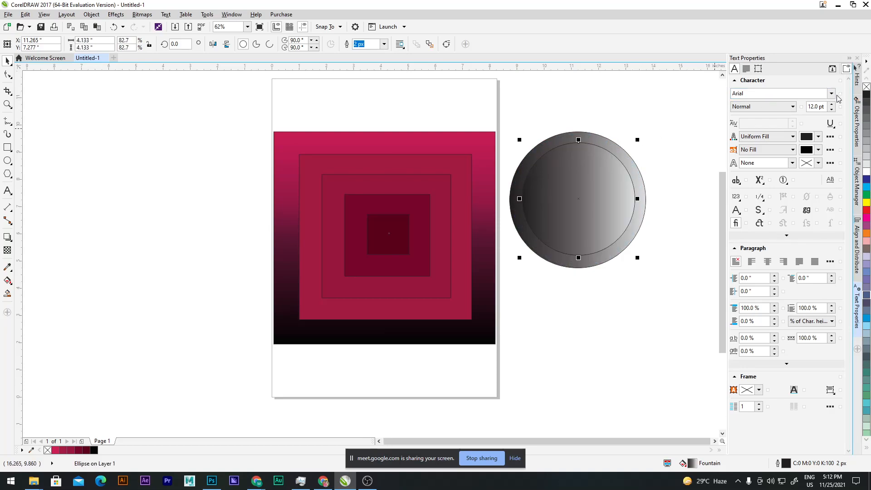
# Step: Mirror the inner circle horizontally so its gradient runs opposite to the outer one, and deselect it
pyautogui.click(857, 184)
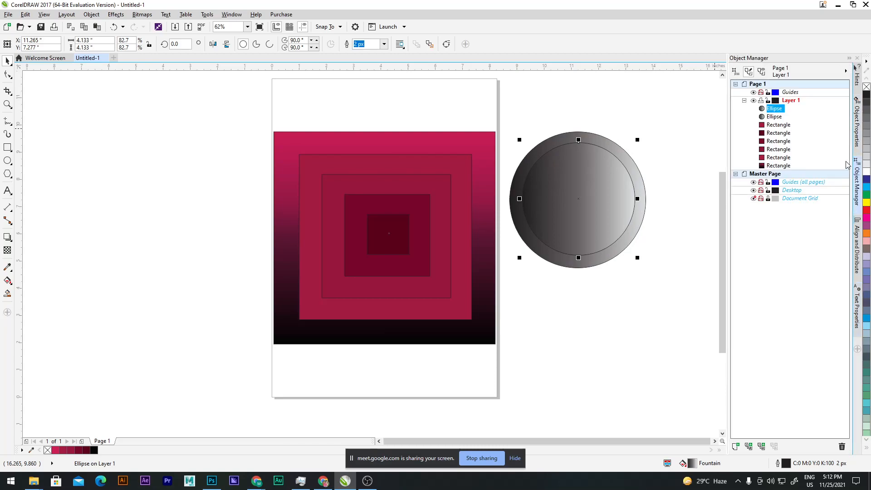
pyautogui.click(857, 244)
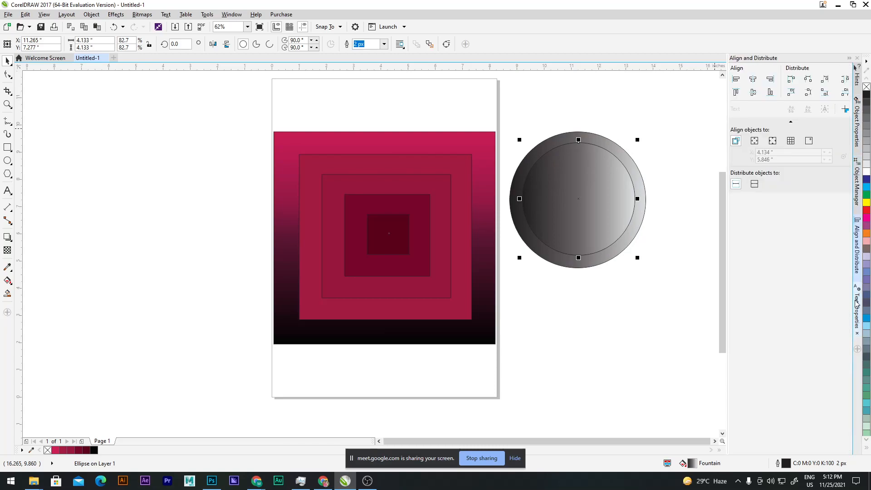
pyautogui.click(857, 127)
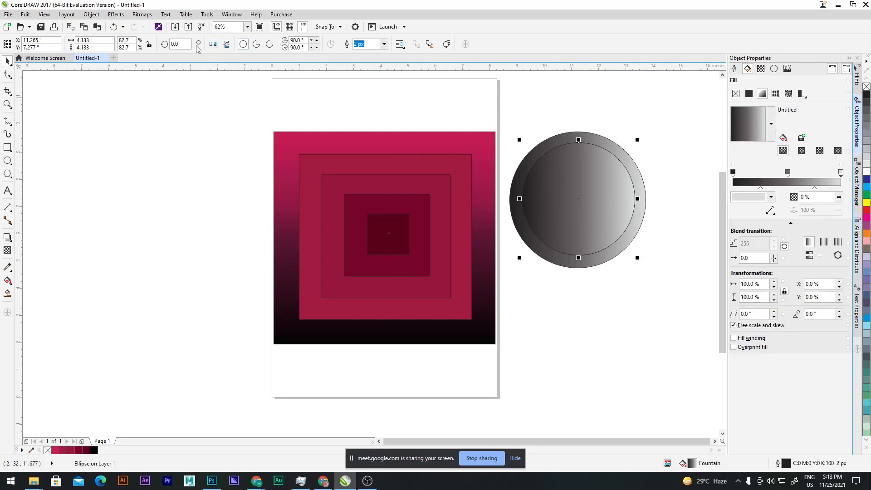
pyautogui.click(213, 44)
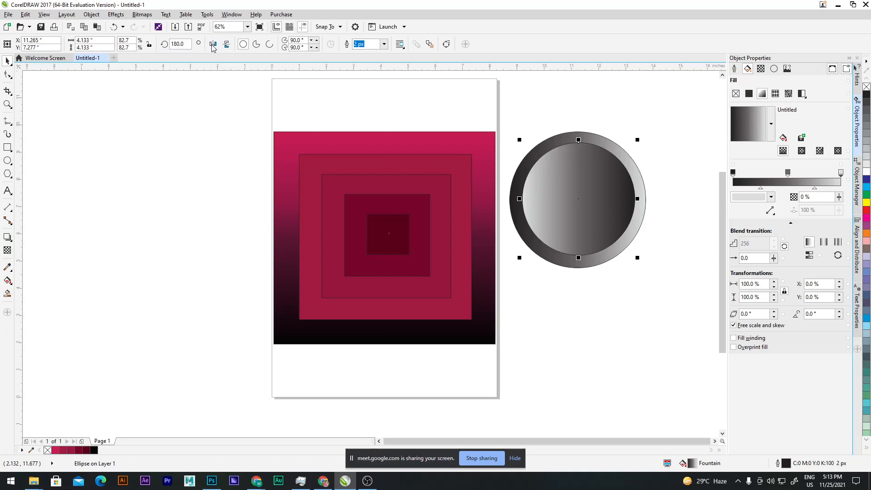
pyautogui.click(678, 169)
# Step: Draw a small circle about 0.57 in across inside the inner circle and fill it with uniform black, K100
pyautogui.scroll(2, 674, 166)
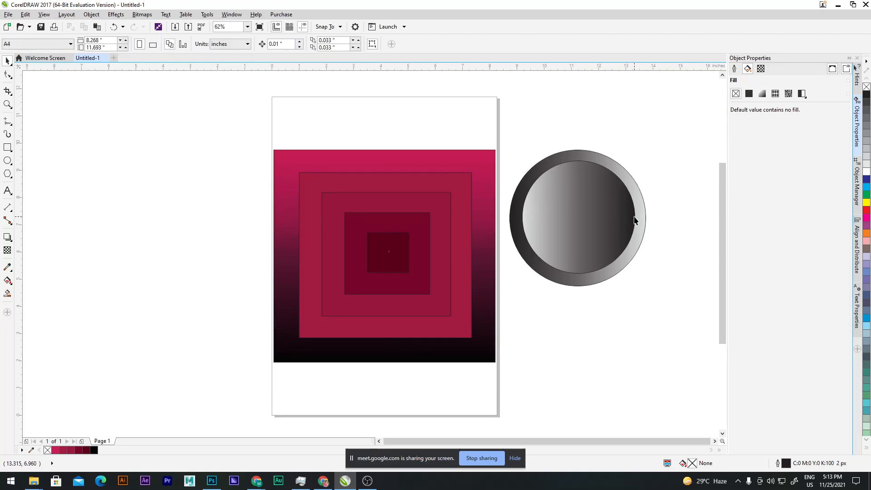
pyautogui.scroll(2, 634, 220)
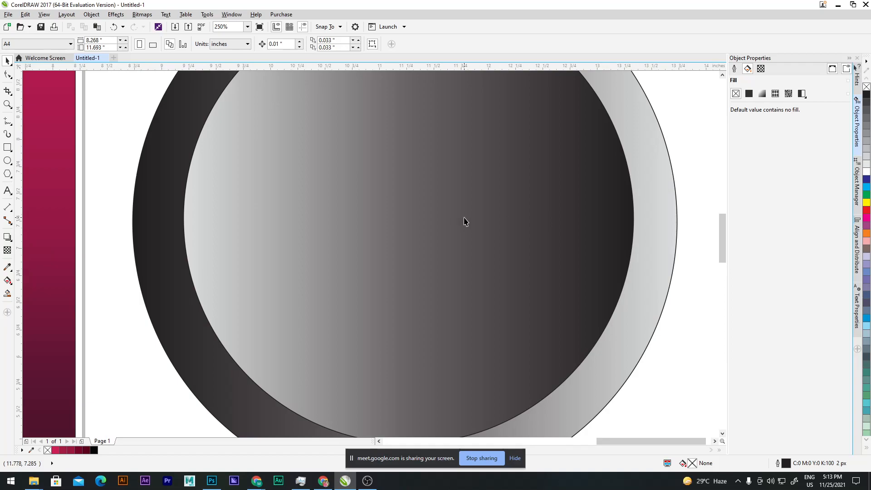
pyautogui.press('alt')
pyautogui.scroll(-1, 464, 217)
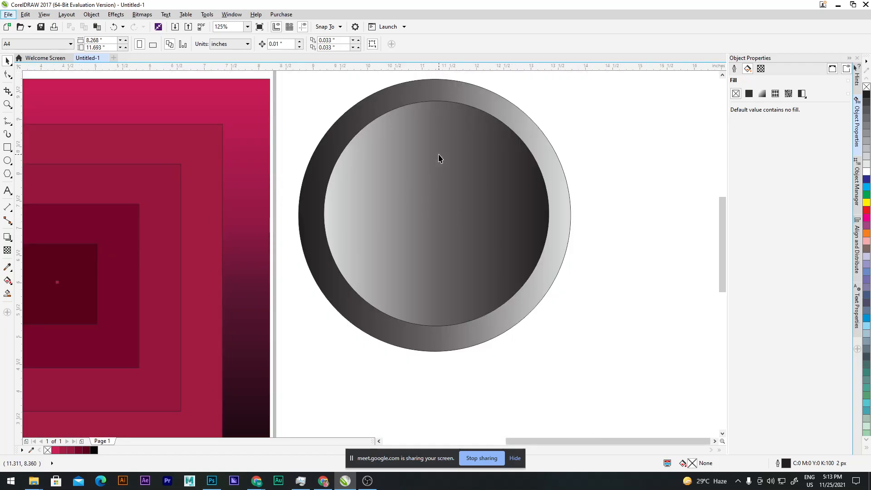
pyautogui.click(7, 161)
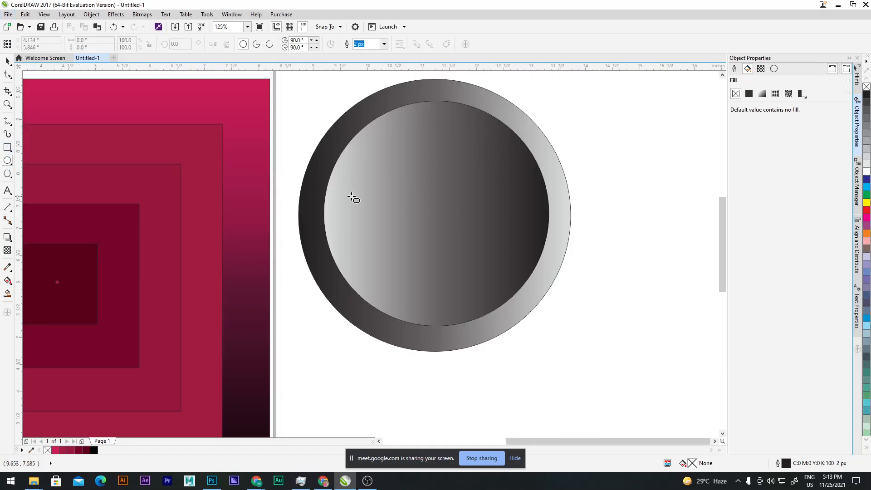
pyautogui.moveTo(431, 206)
pyautogui.mouseDown()
pyautogui.moveTo(461, 230)
pyautogui.moveTo(441, 222)
pyautogui.moveTo(451, 235)
pyautogui.moveTo(463, 236)
pyautogui.moveTo(447, 215)
pyautogui.moveTo(418, 213)
pyautogui.mouseUp()
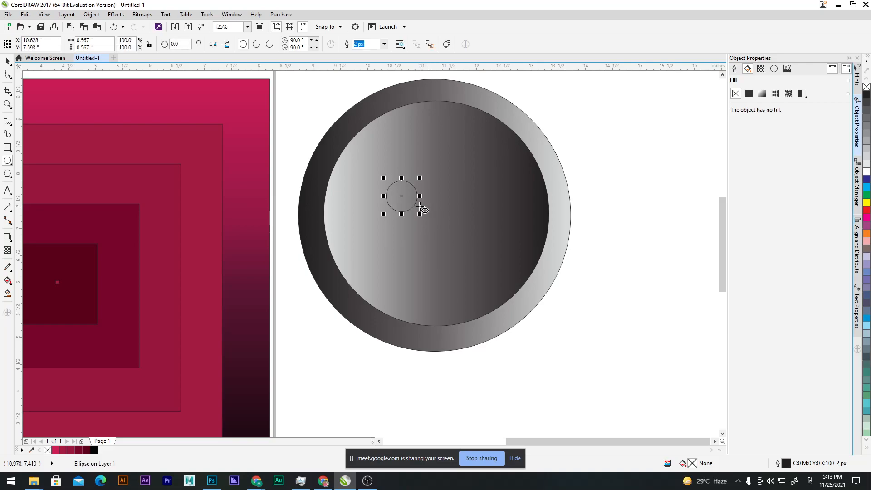
pyautogui.click(749, 94)
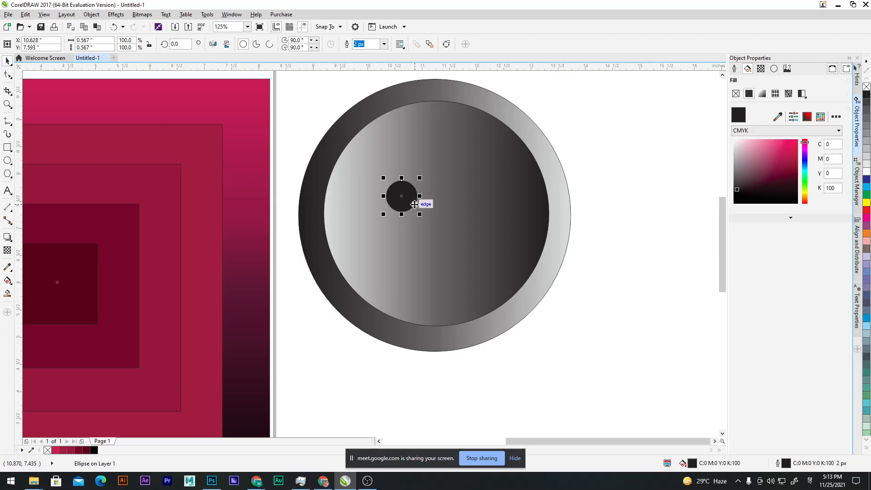
# Step: Duplicate the small black circle to its right, and copy the pair below to form a two-by-two set of button holes
pyautogui.moveTo(410, 205); pyautogui.dragTo(480, 203)
pyautogui.click(592, 205)
pyautogui.click(475, 198)
pyautogui.keyDown('shift'); pyautogui.click(402, 199); pyautogui.keyUp('shift')
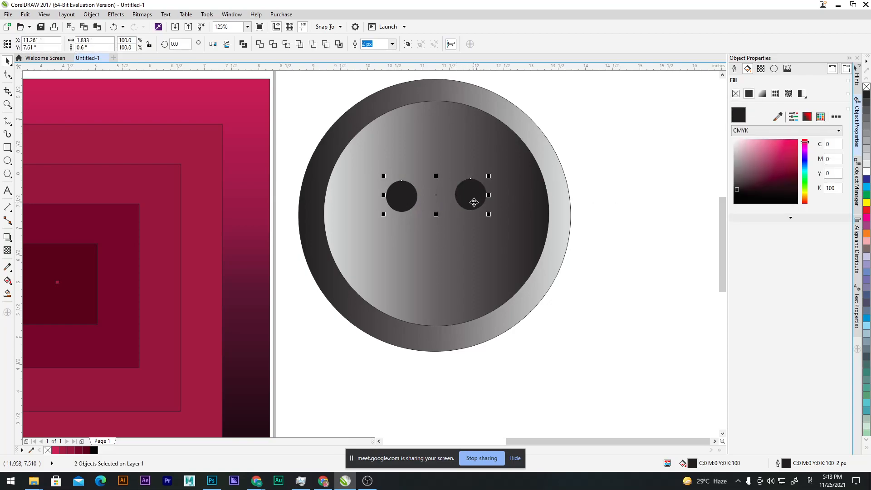
pyautogui.hotkey('ctrl', 'd')
pyautogui.moveTo(475, 201); pyautogui.dragTo(474, 259)
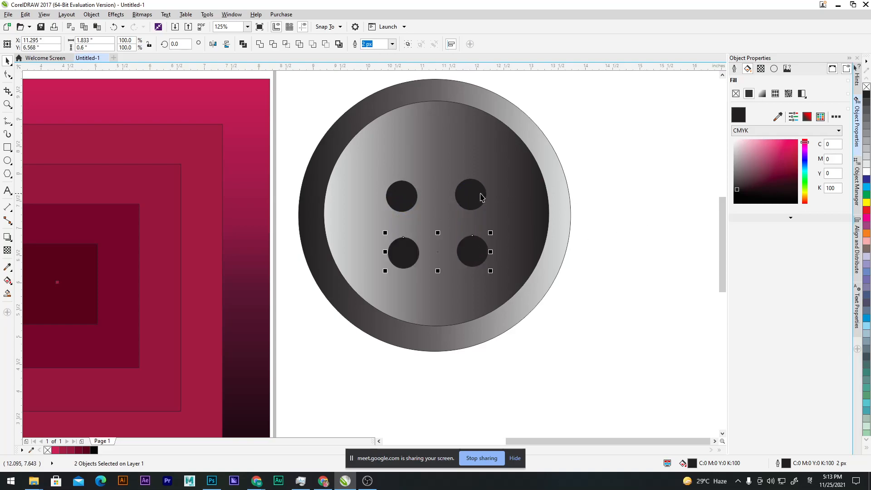
# Step: Select the four black button holes together and shift them slightly up and left within the inner circle, then deselect them
pyautogui.click(477, 195)
pyautogui.keyDown('shift'); pyautogui.click(399, 201); pyautogui.keyUp('shift')
pyautogui.keyDown('shift'); pyautogui.click(403, 250); pyautogui.keyUp('shift')
pyautogui.keyDown('shift'); pyautogui.click(474, 249); pyautogui.keyUp('shift')
pyautogui.moveTo(475, 245); pyautogui.dragTo(476, 243)
pyautogui.click(627, 211)
pyautogui.scroll(-8, 621, 215)
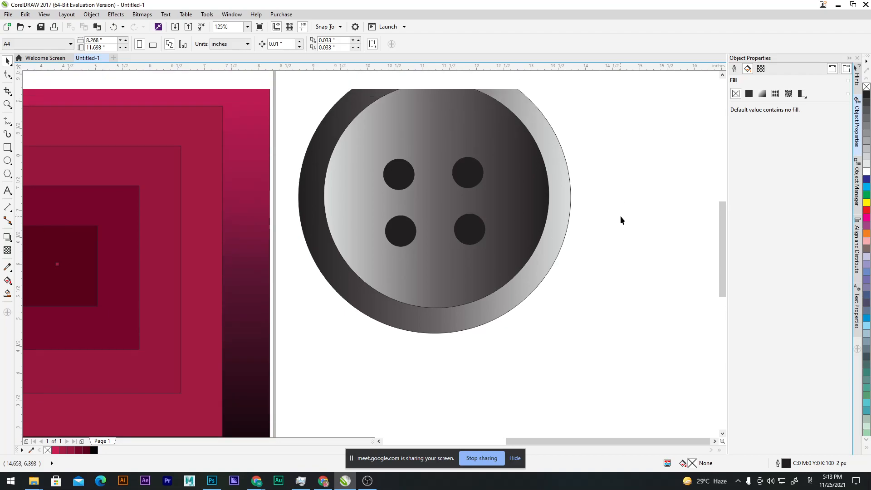
pyautogui.scroll(8, 542, 217)
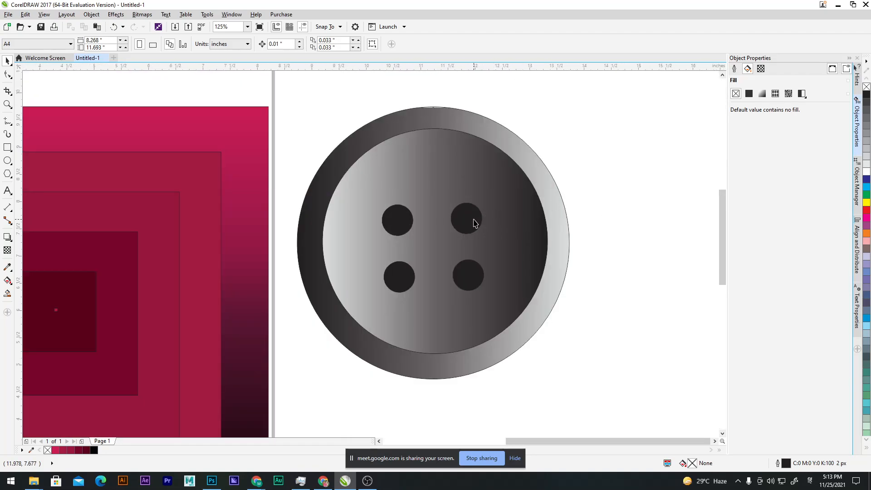
pyautogui.scroll(-2, 426, 195)
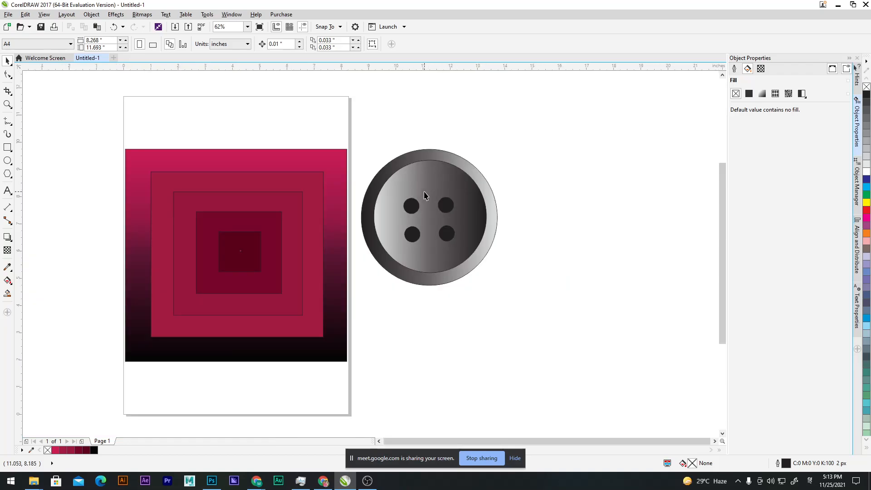
pyautogui.scroll(2, 463, 199)
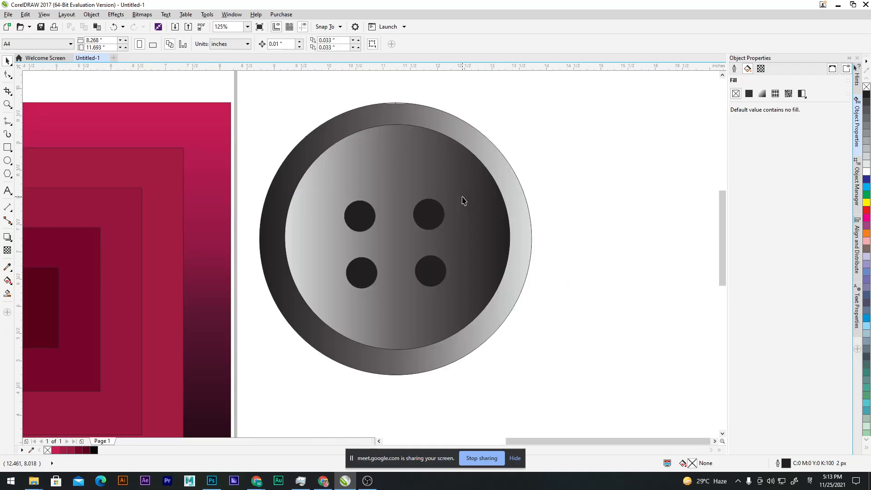
pyautogui.scroll(-2, 459, 199)
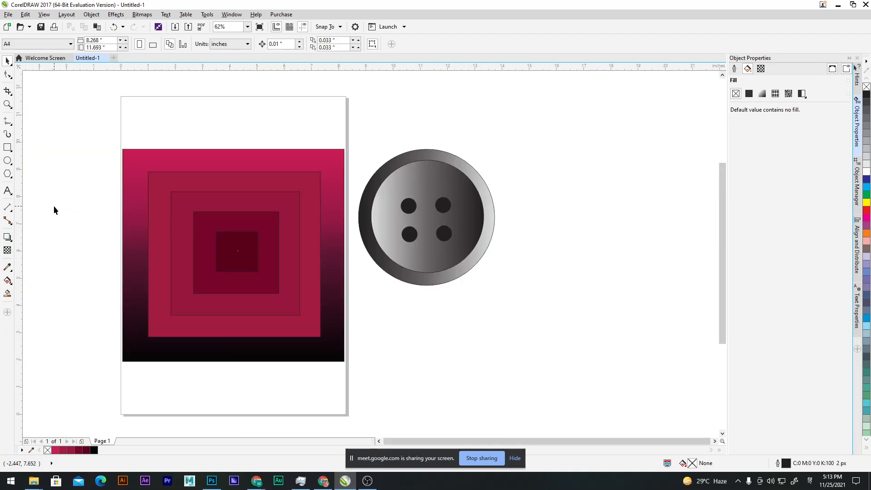
# Step: Draw a nine-point complex star about 3.71 by 3.65 in to the right of the button
pyautogui.click(8, 176)
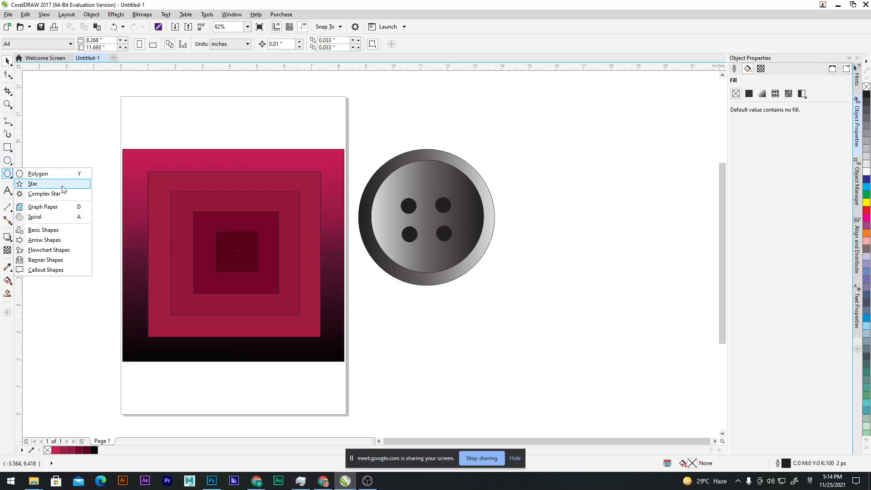
pyautogui.click(63, 197)
pyautogui.moveTo(509, 145); pyautogui.dragTo(636, 293)
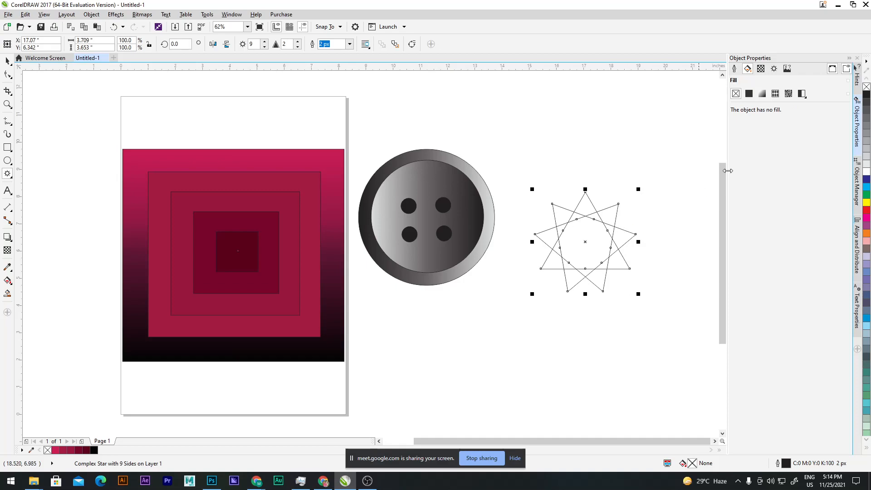
# Step: Fill the complex star with uniform orange, C0 M65 Y100 K0, and return to the Pick tool
pyautogui.click(749, 94)
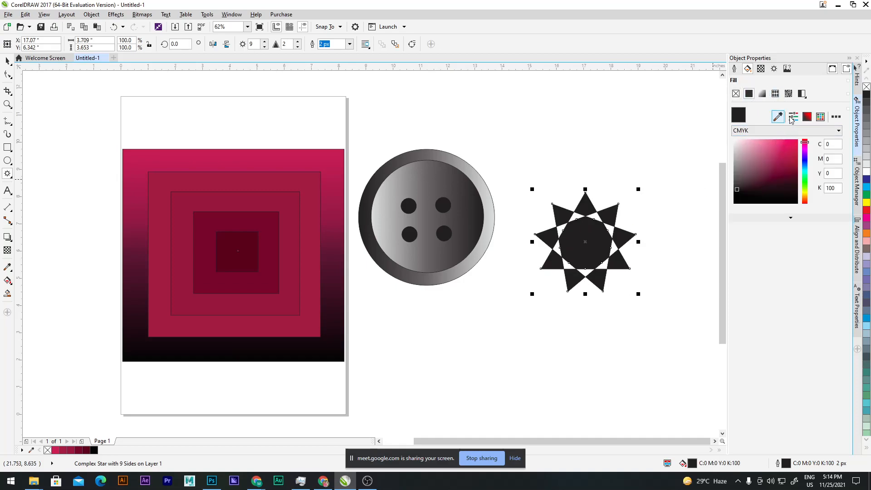
pyautogui.click(791, 143)
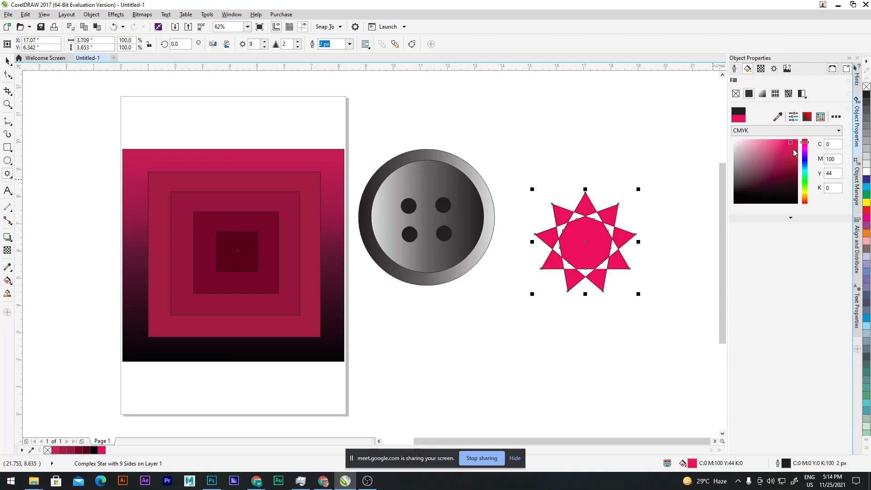
pyautogui.moveTo(805, 174); pyautogui.dragTo(807, 203)
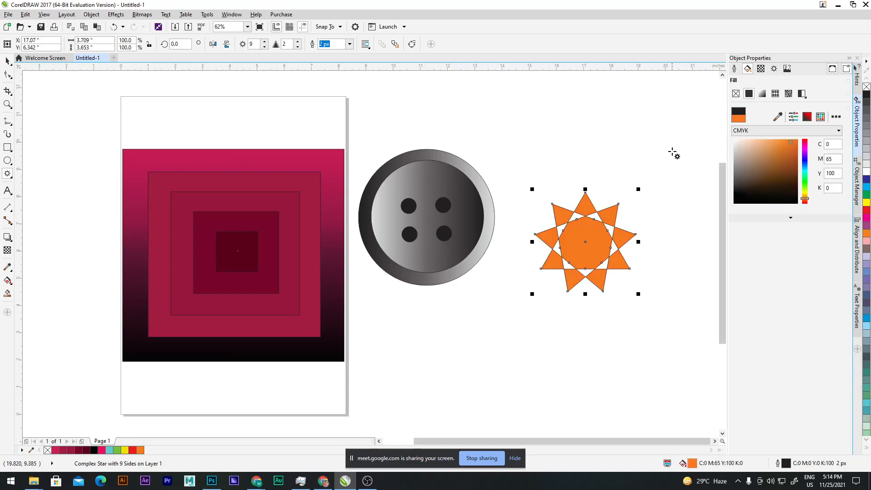
pyautogui.click(8, 60)
pyautogui.scroll(-3, 491, 223)
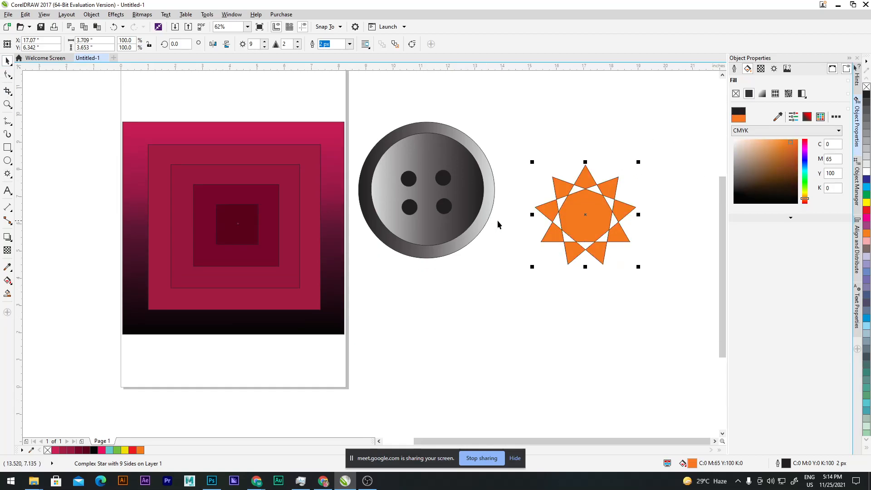
pyautogui.scroll(-4, 510, 228)
pyautogui.scroll(6, 625, 200)
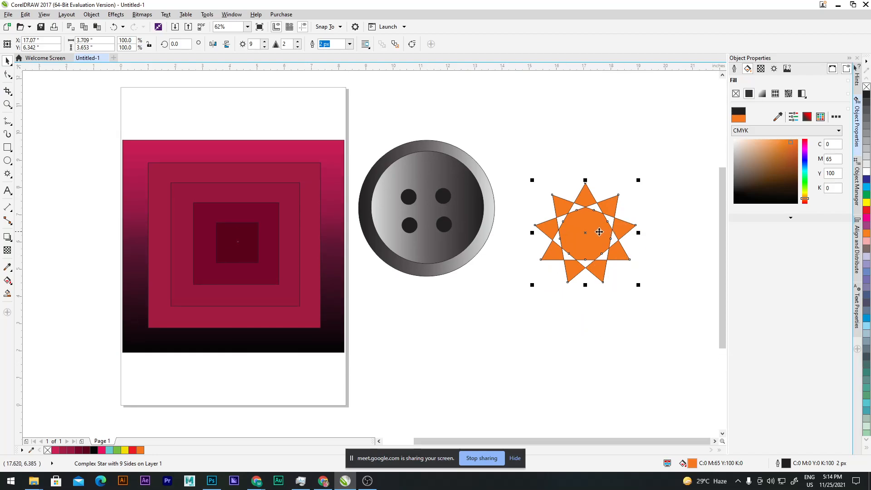
# Step: Try to make a rotated copy of the orange star around an offset centre of rotation, adjusting its angle to about 345°
pyautogui.click(586, 233)
pyautogui.moveTo(641, 178); pyautogui.dragTo(679, 217)
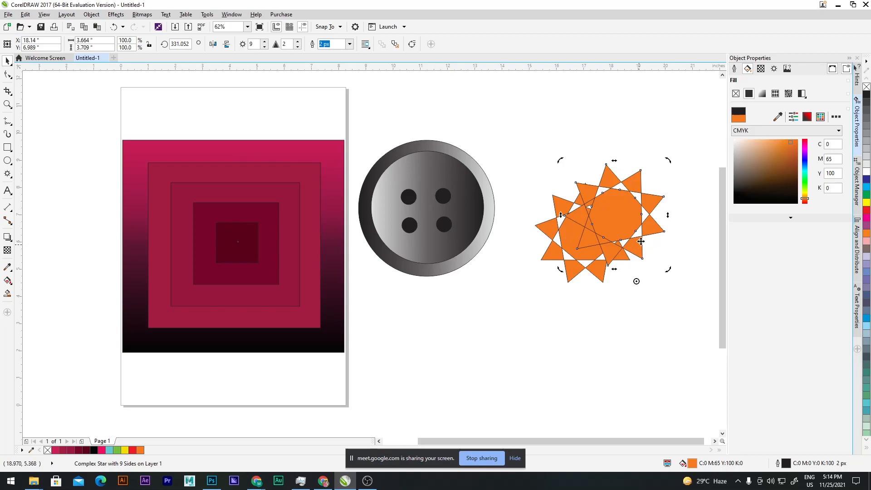
pyautogui.scroll(-4, 601, 239)
pyautogui.scroll(4, 601, 240)
pyautogui.moveTo(666, 161); pyautogui.dragTo(639, 163)
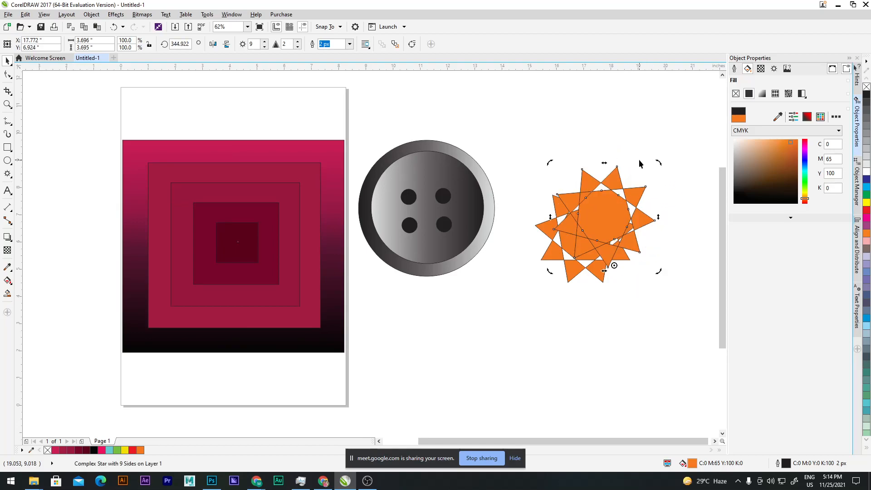
# Step: Try to repeat the star's rotated copying many times to build a chain of overlapping stars
pyautogui.hotkey('ctrl', 'r')
pyautogui.hotkey('ctrl', 'r')
pyautogui.hotkey('ctrl', 'r')
pyautogui.hotkey('ctrl', 'r')
pyautogui.hotkey('ctrl', 'r')
pyautogui.hotkey('ctrl', 'r')
pyautogui.hotkey('ctrl', 'r')
pyautogui.hotkey('ctrl', 'r')
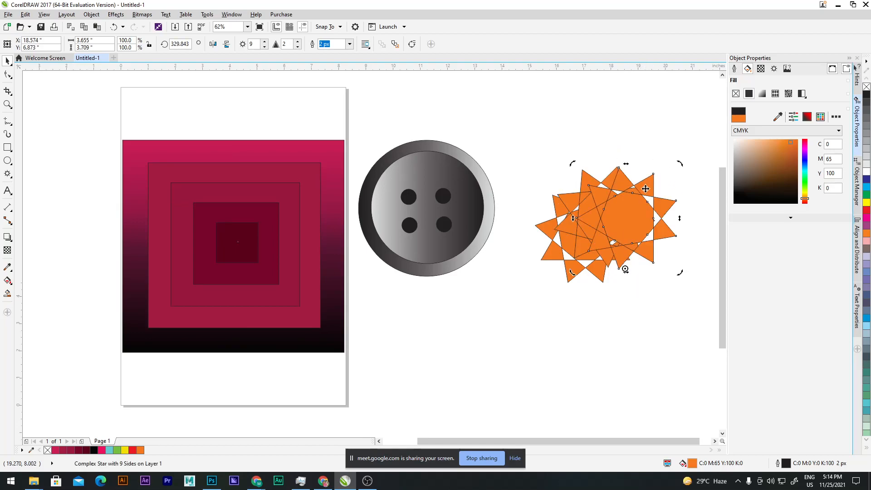
pyautogui.hotkey('ctrl', 'r')
pyautogui.hotkey('ctrl', 'r')
pyautogui.hotkey('ctrl', 'r')
pyautogui.hotkey('ctrl', 'r')
pyautogui.hotkey('ctrl', 'r')
pyautogui.hotkey('ctrl', 'r')
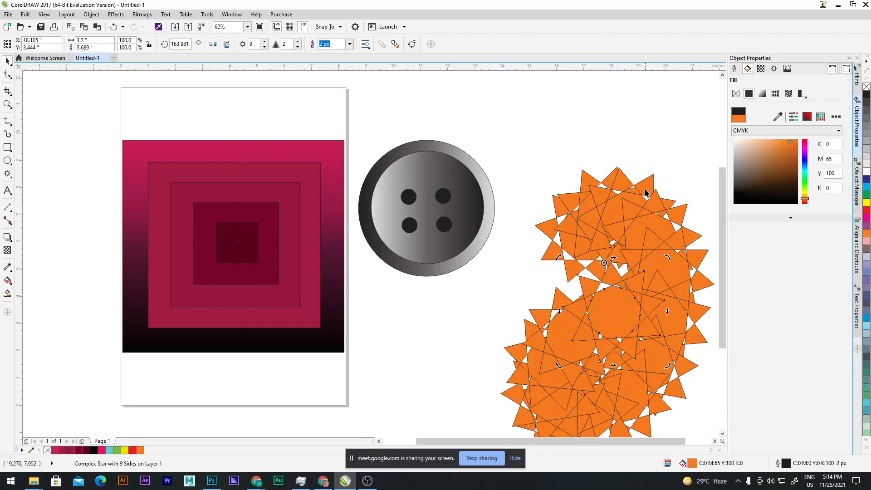
pyautogui.scroll(-3, 590, 217)
pyautogui.scroll(-5, 591, 217)
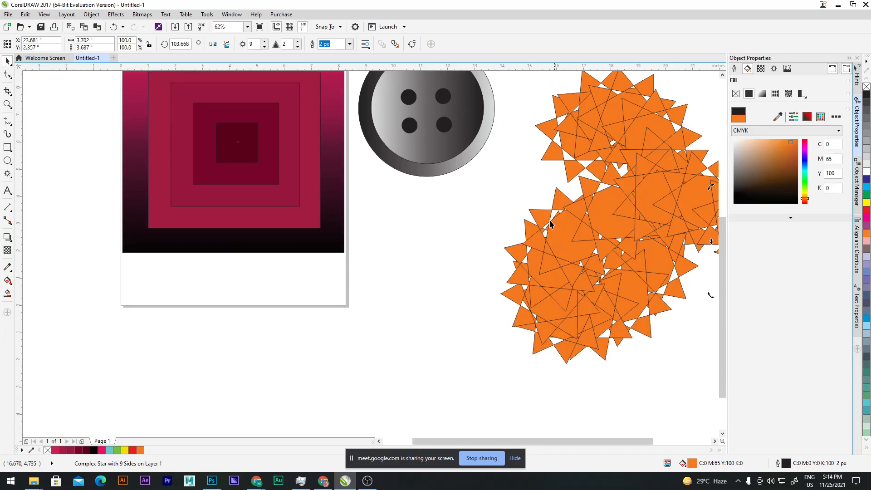
pyautogui.scroll(-5, 522, 225)
pyautogui.scroll(3, 536, 219)
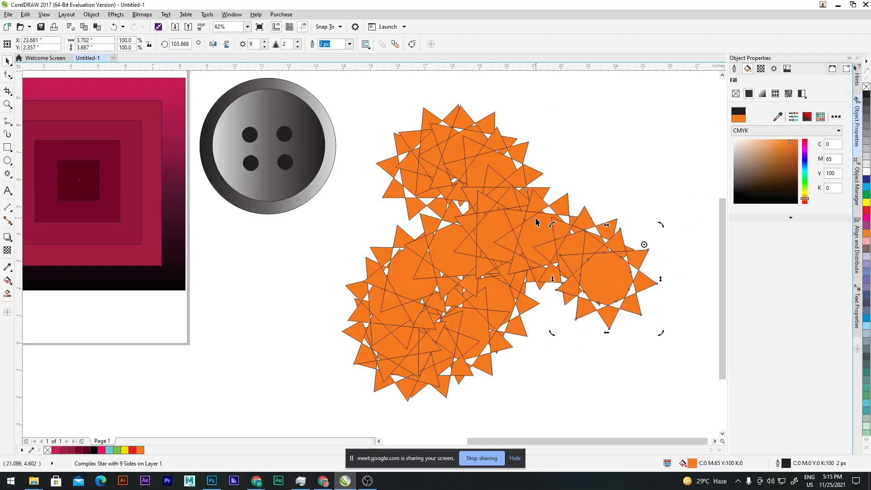
# Step: Undo all the rotated star copies until only the original upright star is left
pyautogui.scroll(-1, 536, 220)
pyautogui.hotkey('ctrl', 'z')
pyautogui.hotkey('ctrl', 'z')
pyautogui.hotkey('ctrl', 'z')
pyautogui.hotkey('ctrl', 'z')
pyautogui.hotkey('ctrl', 'z')
pyautogui.hotkey('ctrl', 'z')
pyautogui.hotkey('ctrl', 'z')
pyautogui.hotkey('ctrl', 'z')
pyautogui.hotkey('ctrl', 'z')
pyautogui.hotkey('ctrl', 'z')
pyautogui.hotkey('ctrl', 'z')
pyautogui.hotkey('ctrl', 'z')
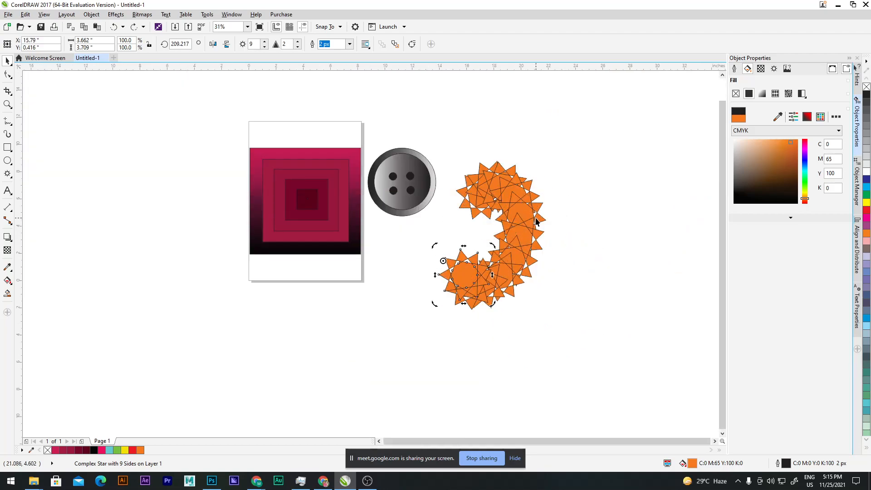
pyautogui.hotkey('ctrl', 'z')
pyautogui.hotkey('ctrl', 'z')
pyautogui.hotkey('ctrl', 'z')
pyautogui.hotkey('ctrl', 'z')
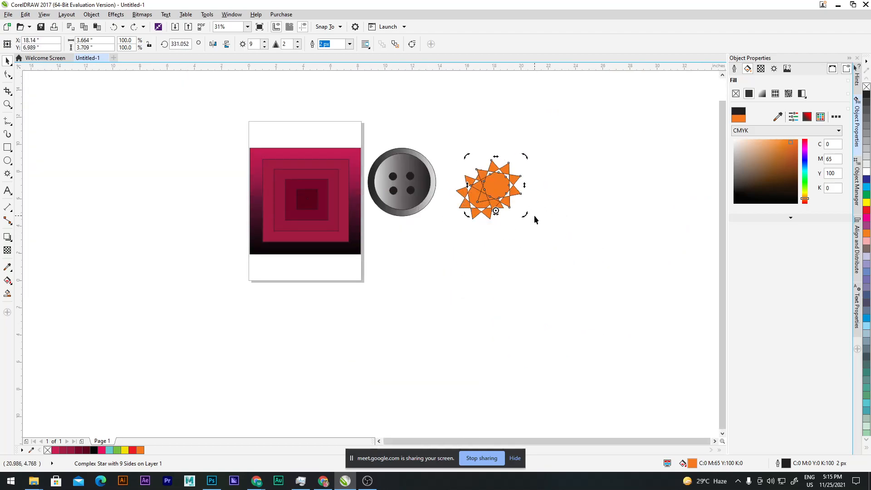
pyautogui.scroll(3, 530, 218)
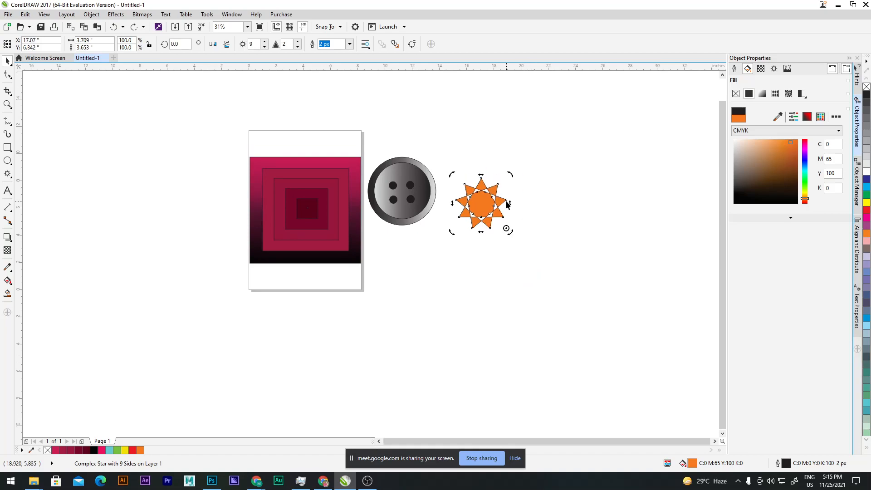
# Step: Place the star's centre of rotation at the bottom midpoint of its bounding box
pyautogui.scroll(2, 518, 236)
pyautogui.scroll(5, 504, 250)
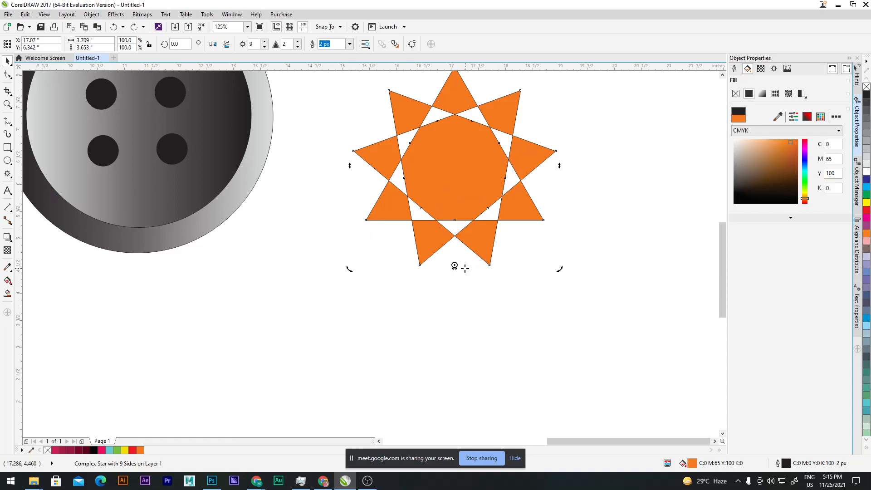
pyautogui.moveTo(457, 270); pyautogui.dragTo(472, 272)
pyautogui.hotkey('ctrl', 'z')
pyautogui.press('d')
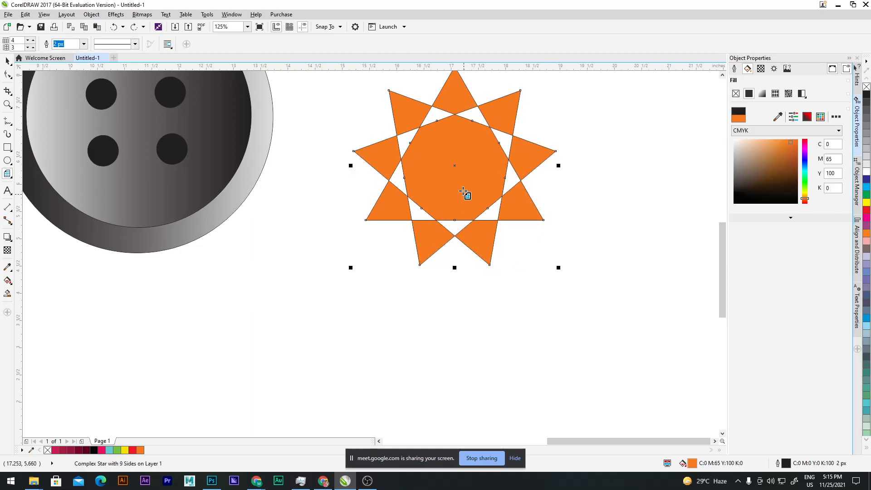
pyautogui.click(455, 167)
pyautogui.click(8, 174)
pyautogui.click(45, 173)
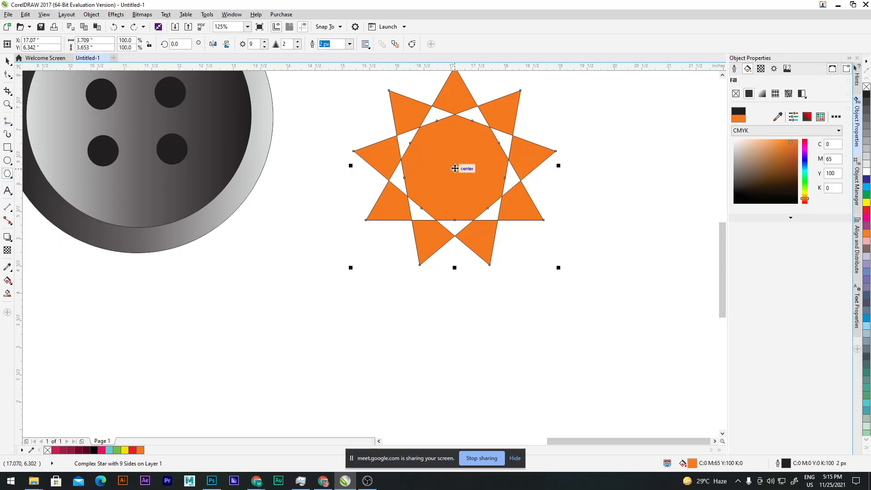
# Step: Try to transform the star from its centre with the Free Transform tool, undo it and return to the Pick tool
pyautogui.click(8, 60)
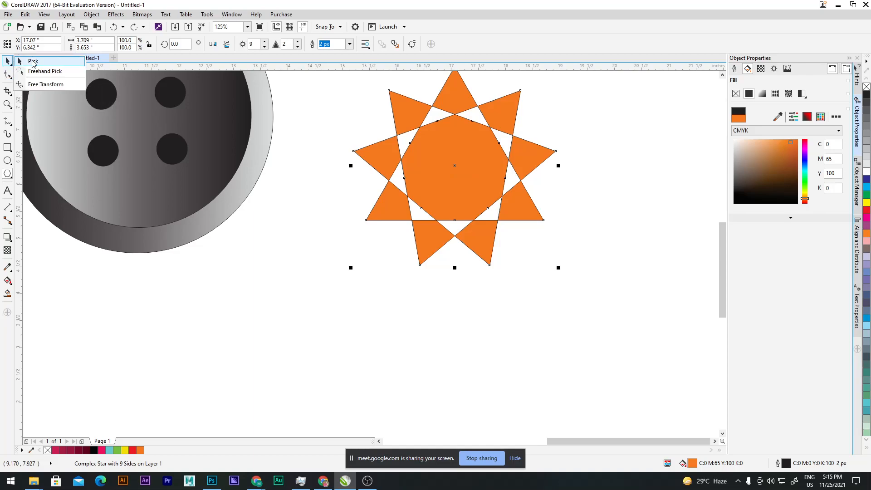
pyautogui.click(46, 85)
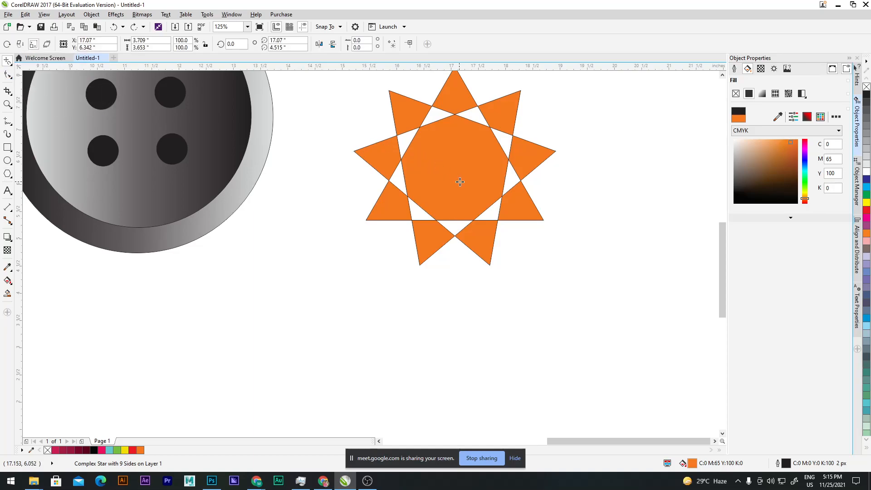
pyautogui.moveTo(455, 169); pyautogui.dragTo(469, 193)
pyautogui.hotkey('ctrl', 'z')
pyautogui.click(8, 61)
pyautogui.click(27, 63)
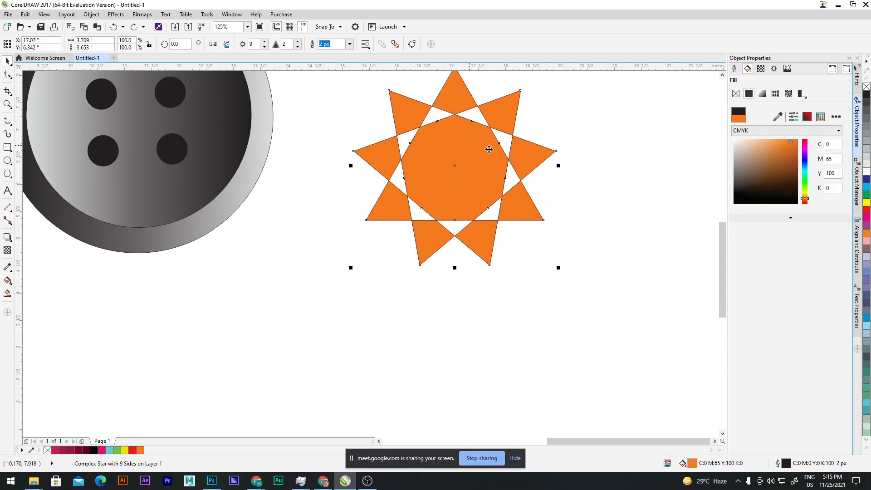
# Step: Try to rotate the star 90° about its bottom-centre pivot, and undo the rotation
pyautogui.click(457, 167)
pyautogui.moveTo(452, 277); pyautogui.dragTo(456, 267)
pyautogui.click(454, 277)
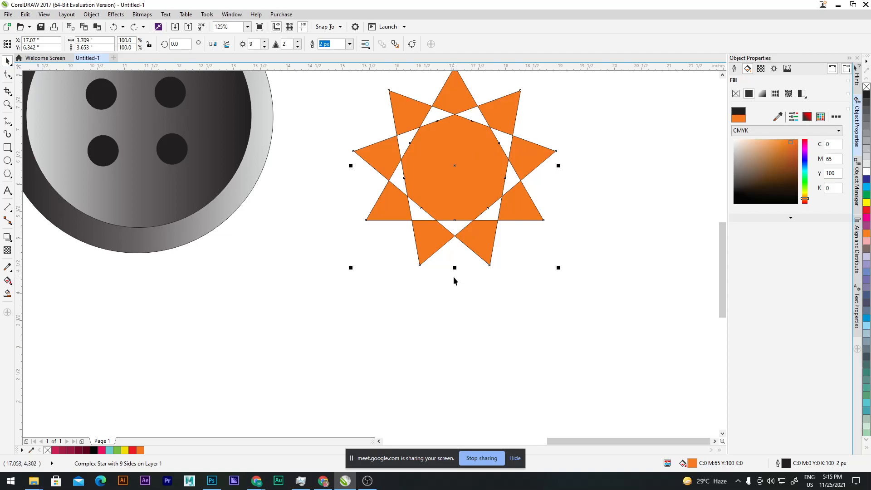
pyautogui.click(454, 177)
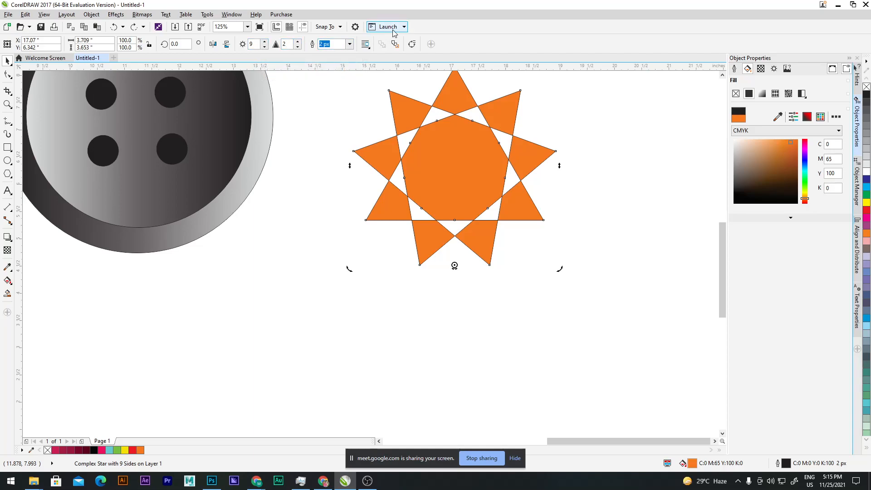
pyautogui.click(201, 45)
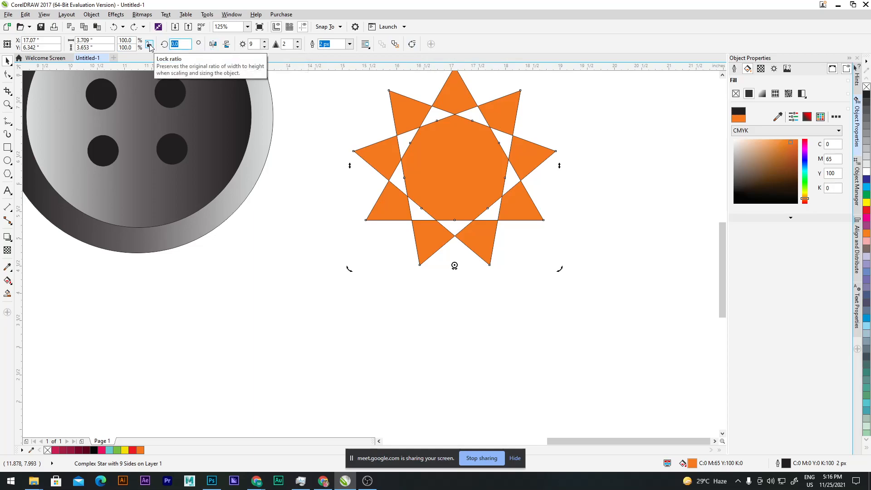
pyautogui.press('Return')
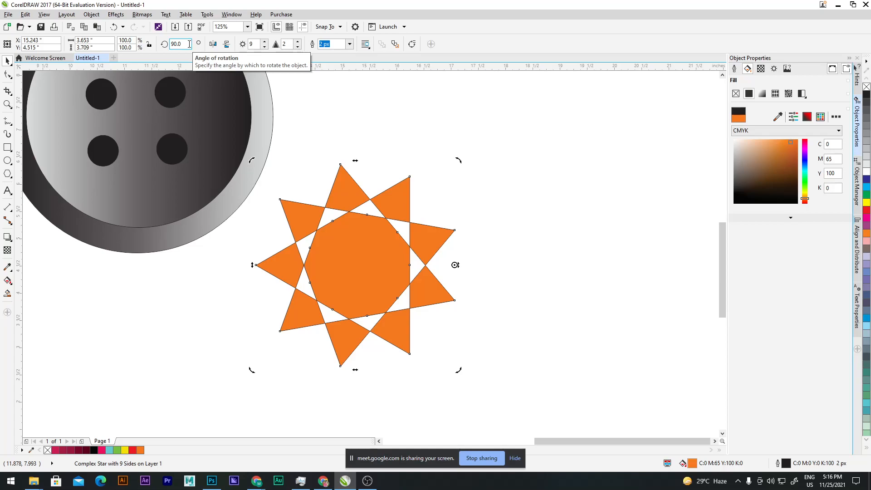
pyautogui.hotkey('ctrl', 'z')
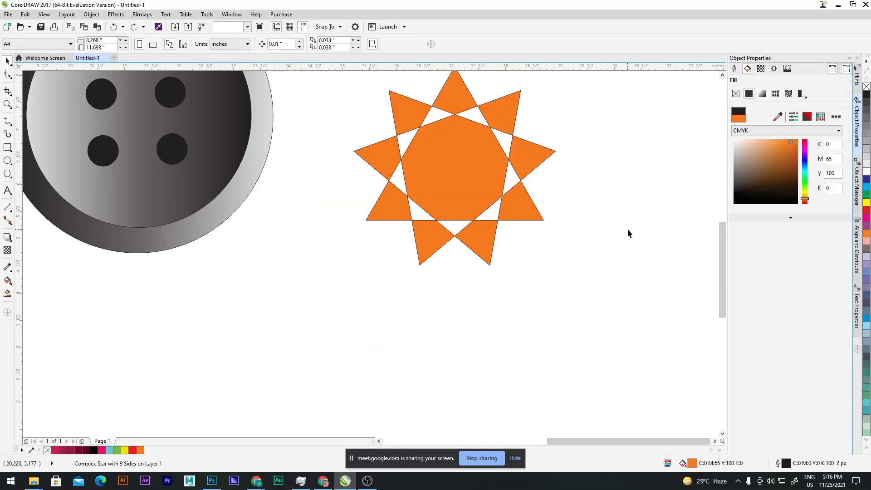
# Step: Reselect the orange star and duplicate it with a small offset up and to the right
pyautogui.click(495, 194)
pyautogui.click(474, 174)
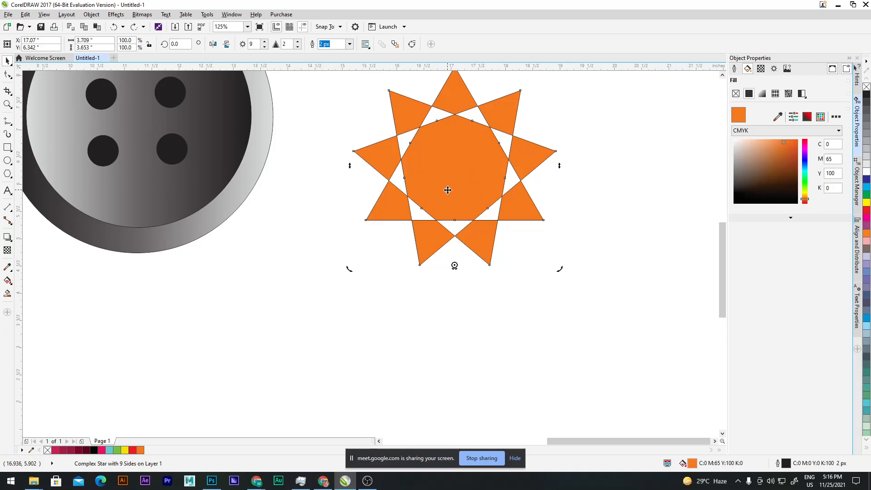
pyautogui.moveTo(449, 191); pyautogui.dragTo(460, 179)
pyautogui.hotkey('ctrl', 'z')
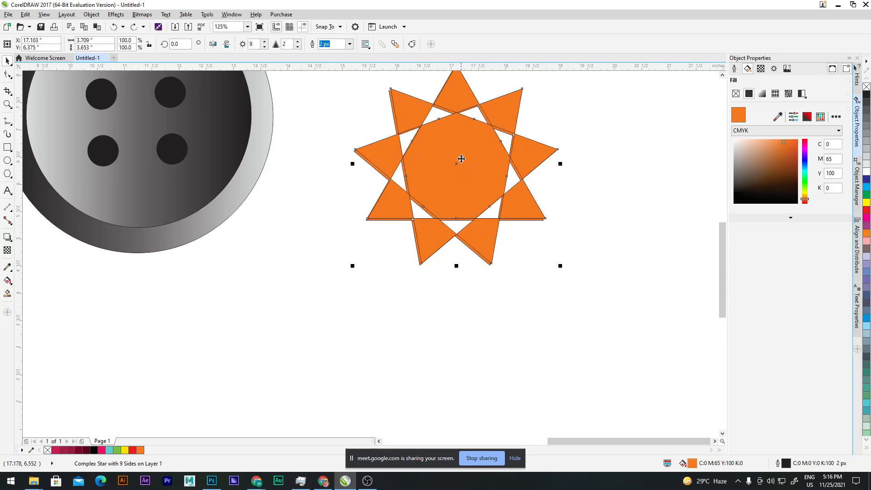
# Step: Rotate the duplicated orange star 15° about its bottom-centre pivot
pyautogui.click(460, 166)
pyautogui.click(179, 44)
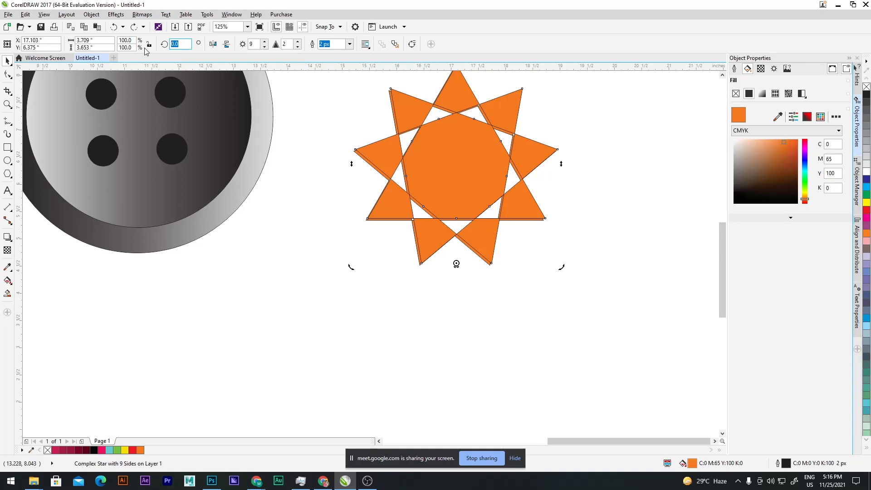
pyautogui.write('15')
pyautogui.press('Return')
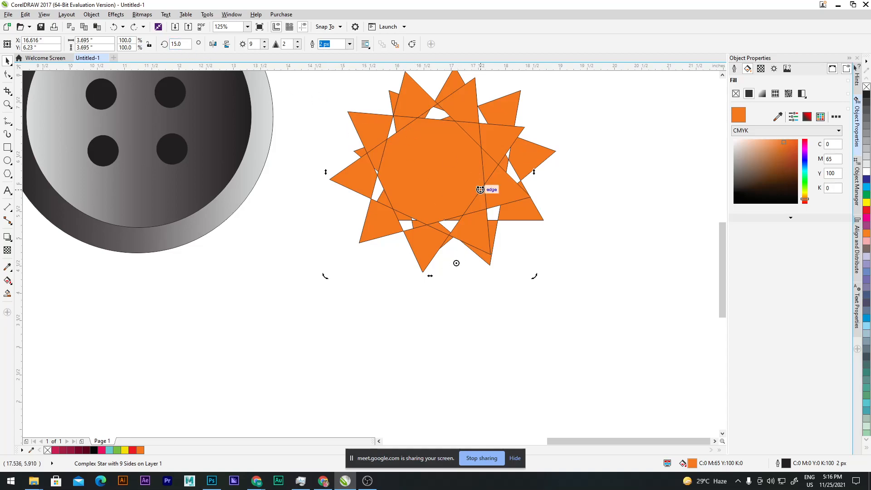
# Step: Repeat the 15° rotated duplication until the orange stars form a full, densely overlapping circular pattern
pyautogui.hotkey('ctrl', 'r')
pyautogui.hotkey('ctrl', 'r')
pyautogui.hotkey('ctrl', 'r')
pyautogui.hotkey('ctrl', 'r')
pyautogui.hotkey('ctrl', 'r')
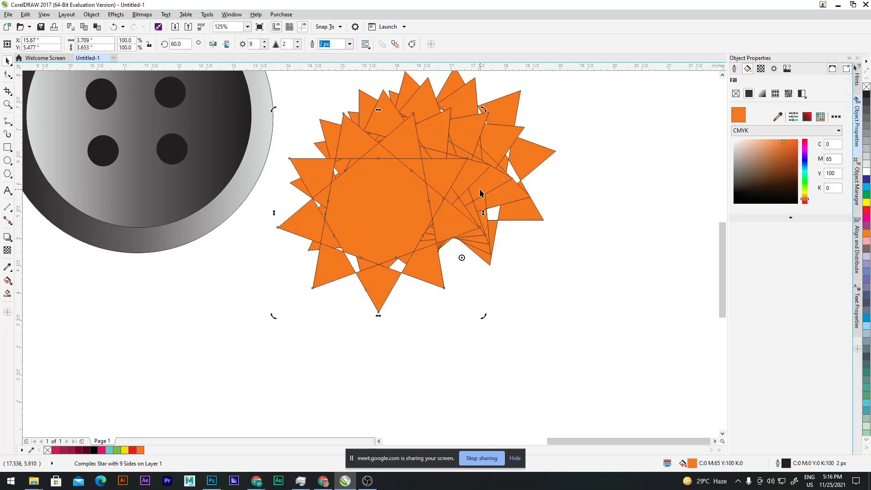
pyautogui.hotkey('ctrl', 'r')
pyautogui.hotkey('ctrl', 'r')
pyautogui.hotkey('ctrl', 'r')
pyautogui.hotkey('ctrl', 'r')
pyautogui.hotkey('ctrl', 'r')
pyautogui.hotkey('ctrl', 'r')
pyautogui.hotkey('ctrl', 'r')
pyautogui.hotkey('ctrl', 'r')
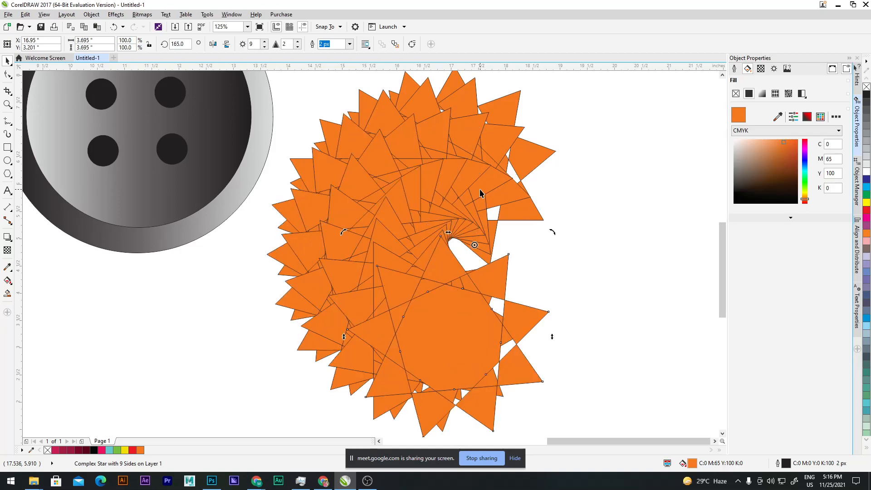
pyautogui.hotkey('ctrl', 'r')
pyautogui.hotkey('ctrl', 'r')
pyautogui.hotkey('ctrl', 'r')
pyautogui.hotkey('ctrl', 'r')
pyautogui.hotkey('ctrl', 'r')
pyautogui.hotkey('ctrl', 'r')
pyautogui.hotkey('ctrl', 'r')
pyautogui.hotkey('ctrl', 'r')
pyautogui.hotkey('ctrl', 'r')
pyautogui.hotkey('ctrl', 'r')
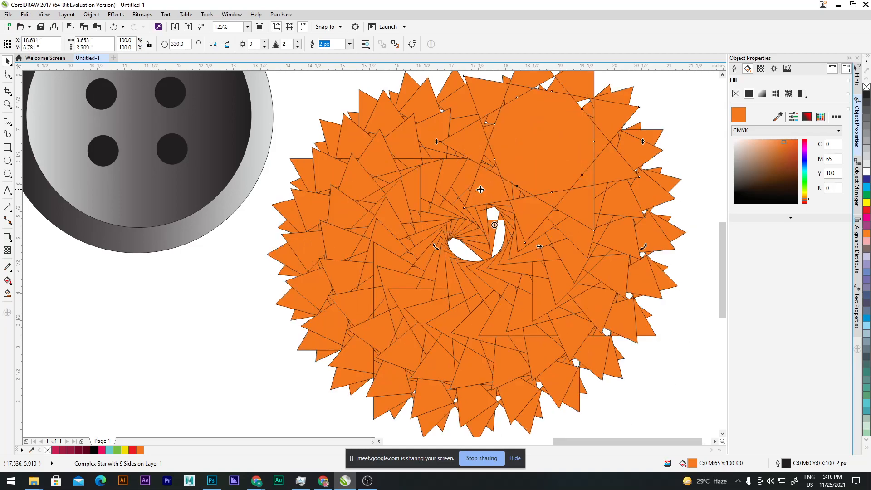
pyautogui.hotkey('ctrl', 'r')
pyautogui.hotkey('ctrl', 'r')
pyautogui.hotkey('ctrl', 'r')
pyautogui.hotkey('ctrl', 'r')
pyautogui.hotkey('ctrl', 'r')
pyautogui.hotkey('ctrl', 'r')
pyautogui.hotkey('ctrl', 'r')
pyautogui.hotkey('ctrl', 'r')
pyautogui.hotkey('ctrl', 'r')
pyautogui.hotkey('ctrl', 'r')
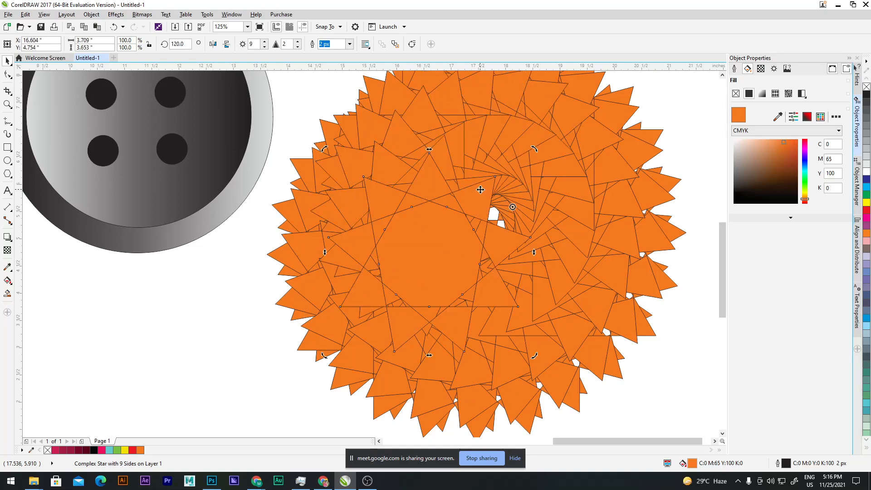
pyautogui.hotkey('ctrl', 'r')
pyautogui.scroll(-2, 498, 200)
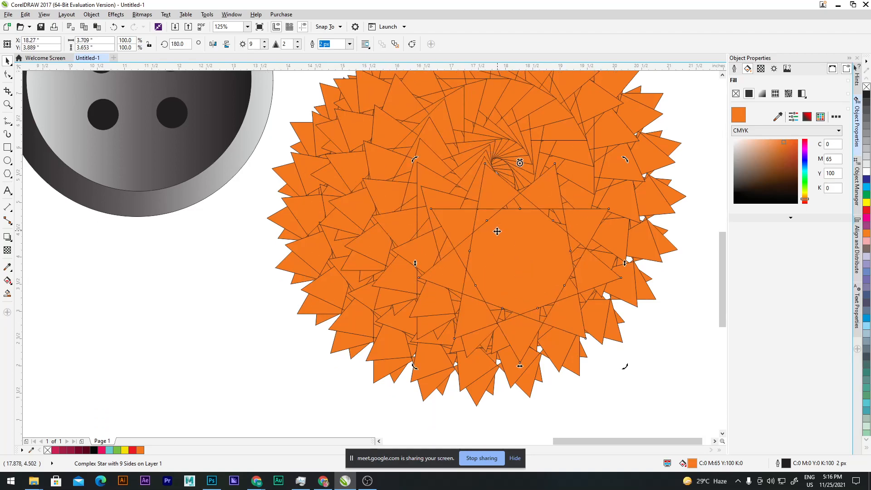
pyautogui.scroll(-5, 493, 232)
pyautogui.scroll(3, 508, 236)
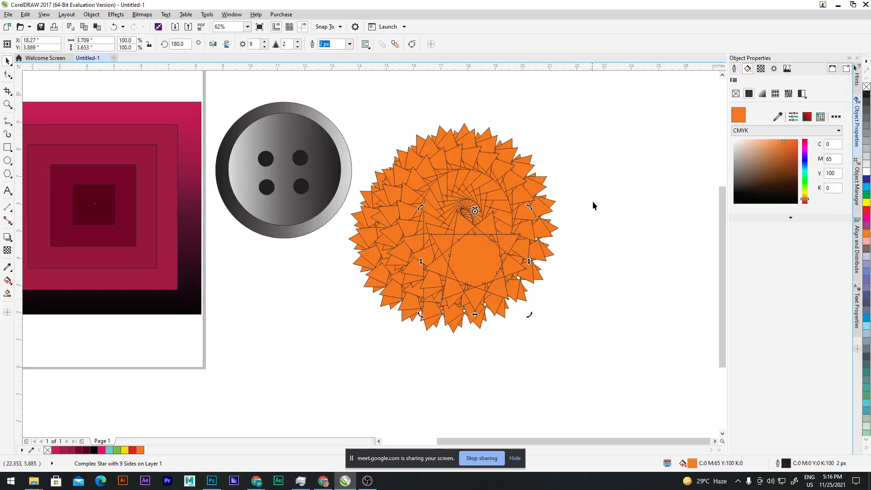
# Step: Select all the rotated stars and move the pattern away from the button, to about X 20.2 in, Y 5.0 in
pyautogui.click(594, 200)
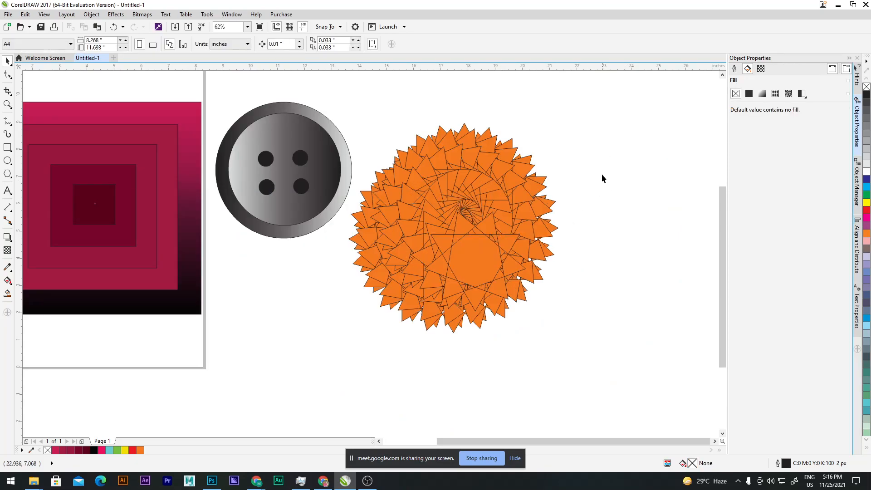
pyautogui.moveTo(619, 90); pyautogui.dragTo(347, 366)
pyautogui.moveTo(471, 233); pyautogui.dragTo(546, 236)
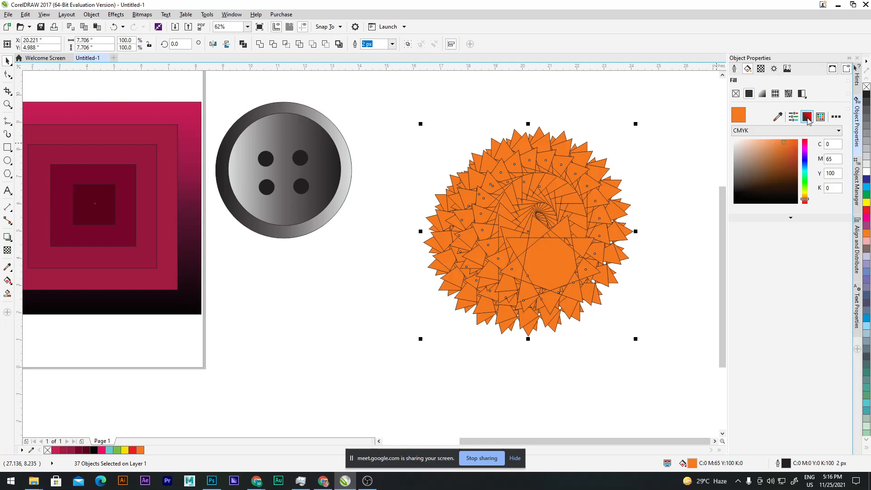
# Step: Apply a fountain fill to the selected stars and add a colour node at 51% with its magenta value set to 80
pyautogui.click(762, 94)
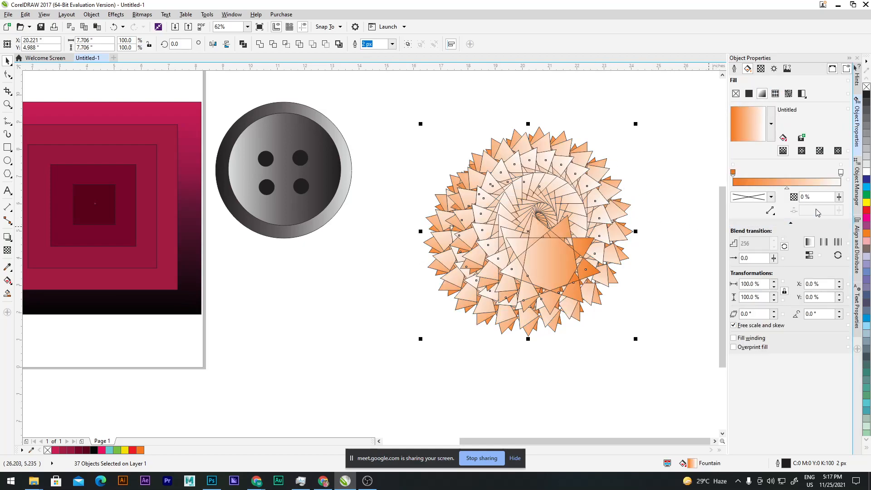
pyautogui.doubleClick(788, 179)
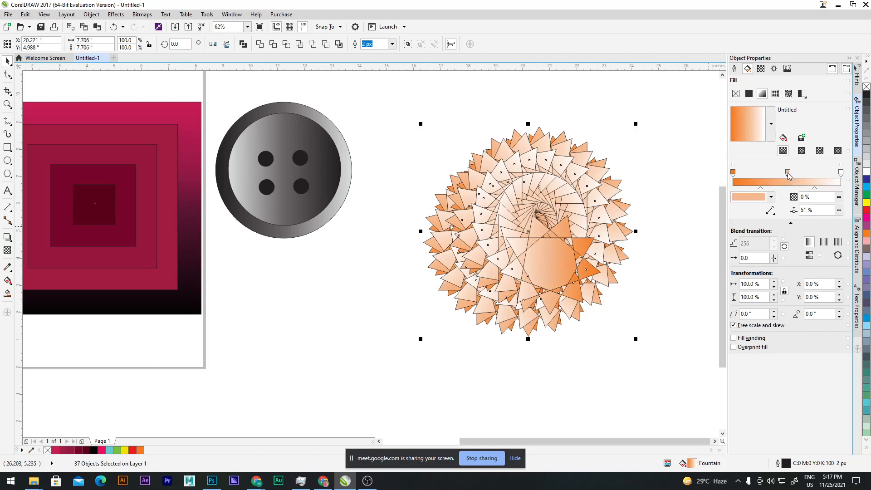
pyautogui.click(747, 195)
pyautogui.click(828, 263)
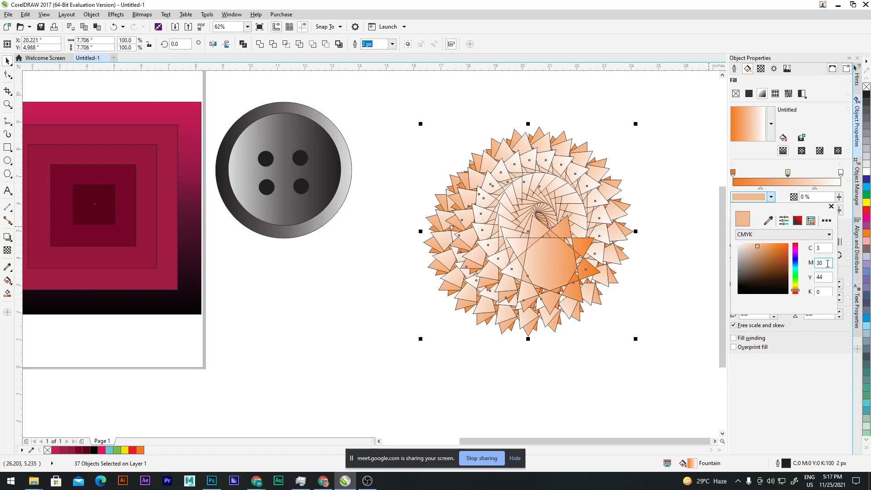
pyautogui.write('80')
pyautogui.press('Return')
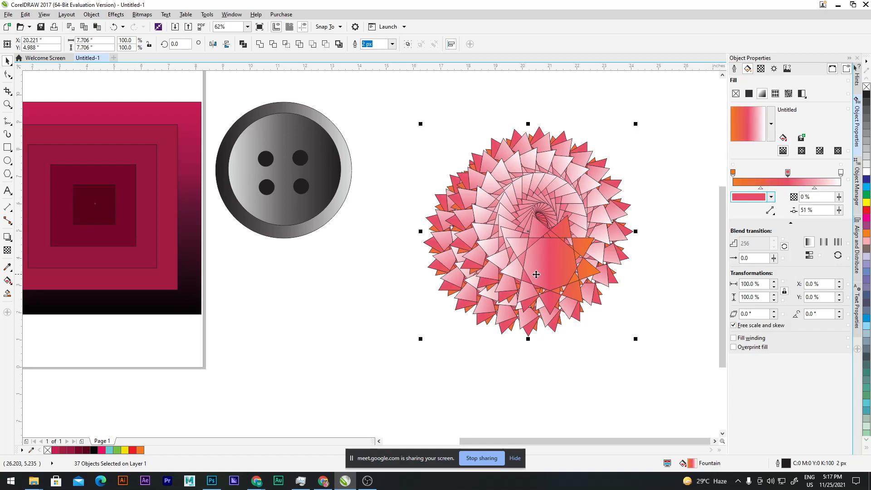
# Step: Reselect the whole star pattern and scale its fountain fill to 148% in width and height
pyautogui.click(664, 174)
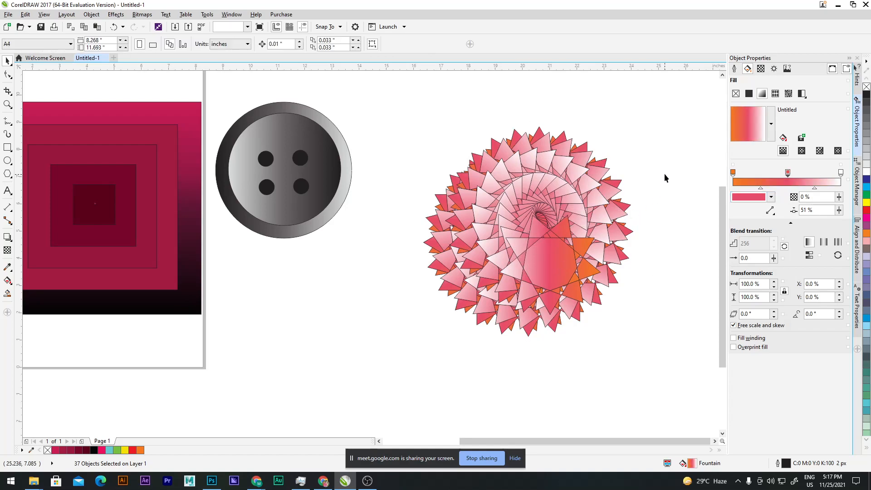
pyautogui.click(567, 244)
pyautogui.moveTo(666, 97); pyautogui.dragTo(417, 347)
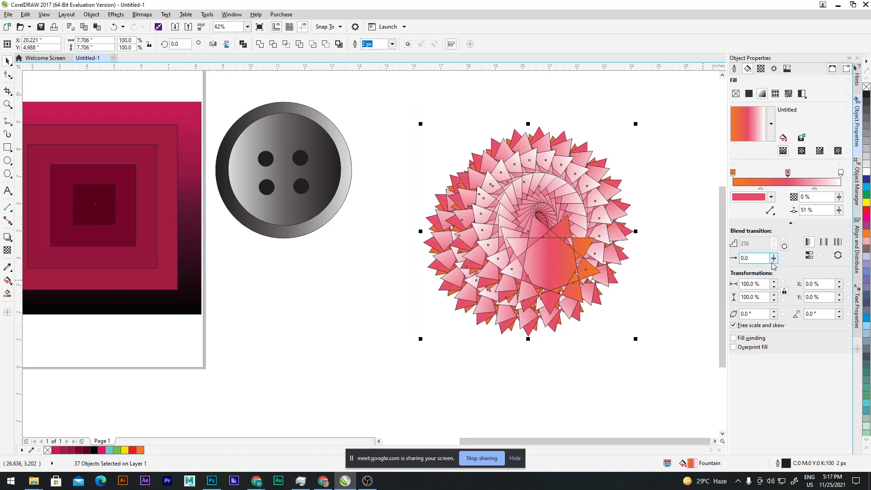
pyautogui.moveTo(774, 285); pyautogui.dragTo(772, 324)
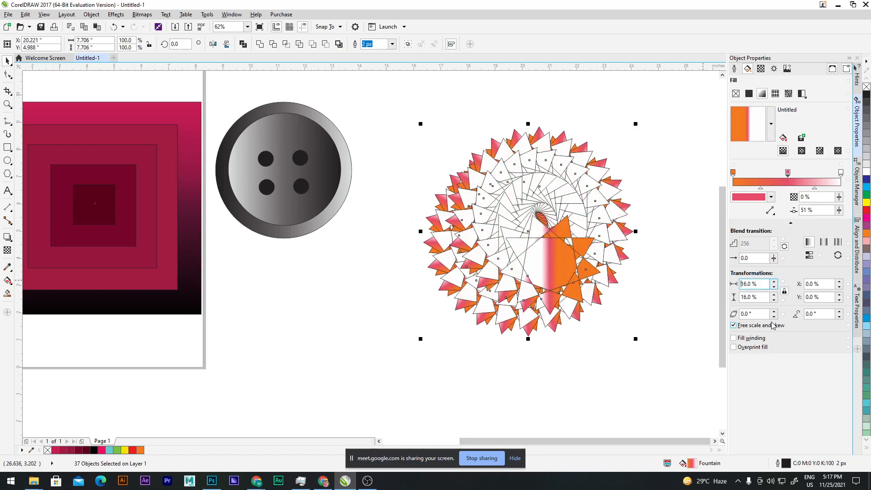
pyautogui.moveTo(773, 284); pyautogui.dragTo(771, 191)
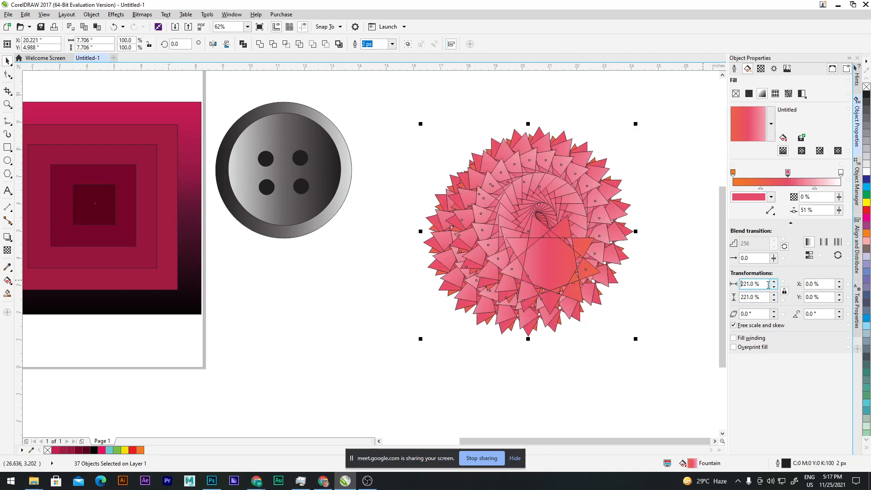
pyautogui.moveTo(773, 285); pyautogui.dragTo(777, 315)
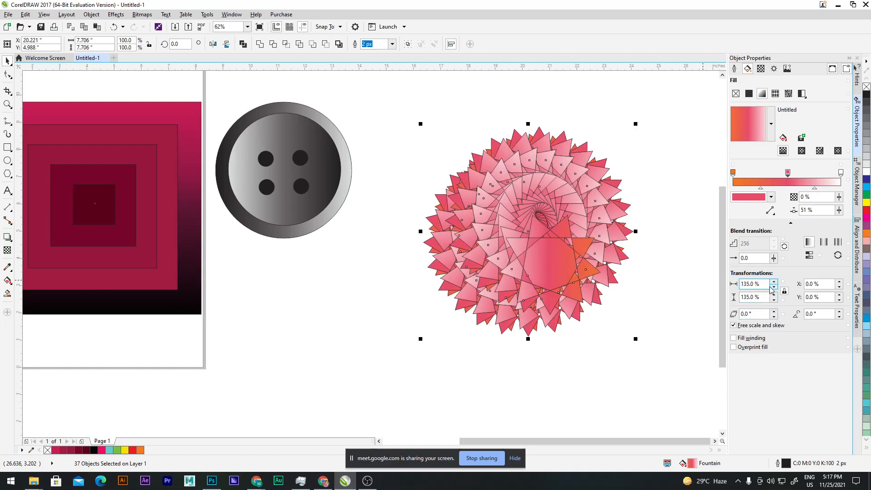
pyautogui.click(655, 187)
pyautogui.scroll(-3, 490, 218)
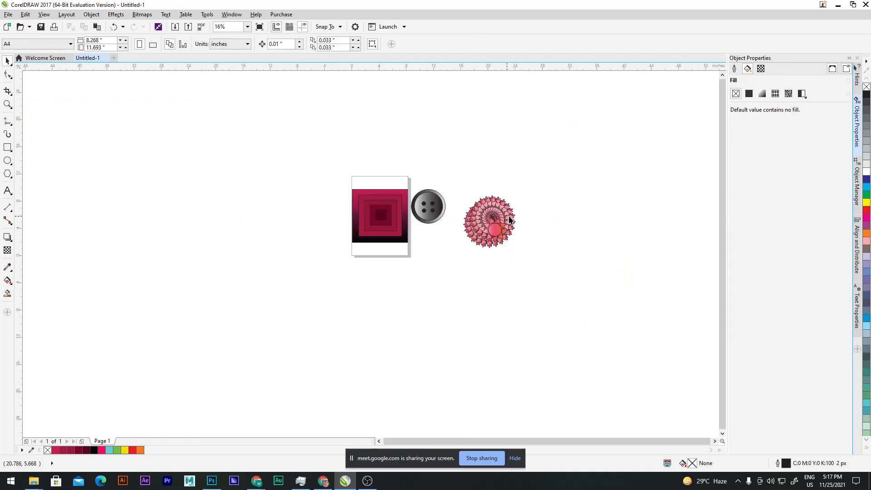
pyautogui.scroll(3, 499, 220)
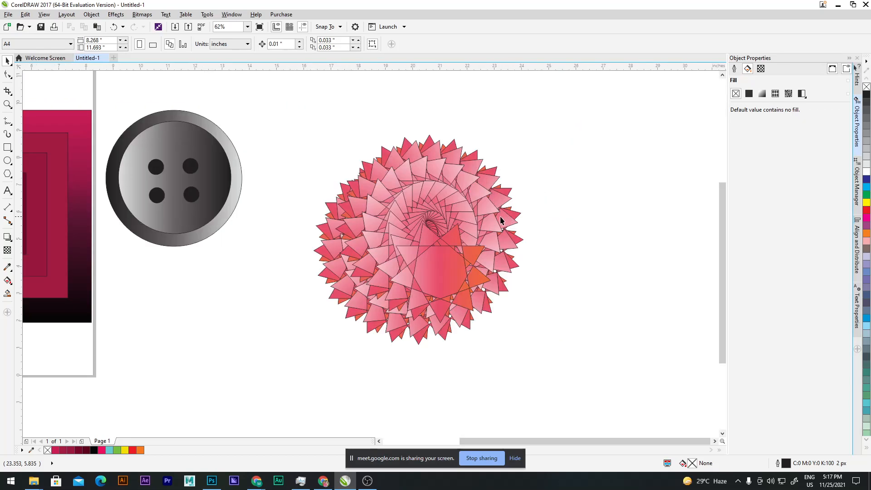
# Step: Delete the frontmost overlapping stars one by one to open up the centre of the pattern
pyautogui.click(460, 260)
pyautogui.click(584, 252)
pyautogui.click(415, 269)
pyautogui.press('Delete')
pyautogui.click(424, 274)
pyautogui.press('Delete')
pyautogui.click(424, 273)
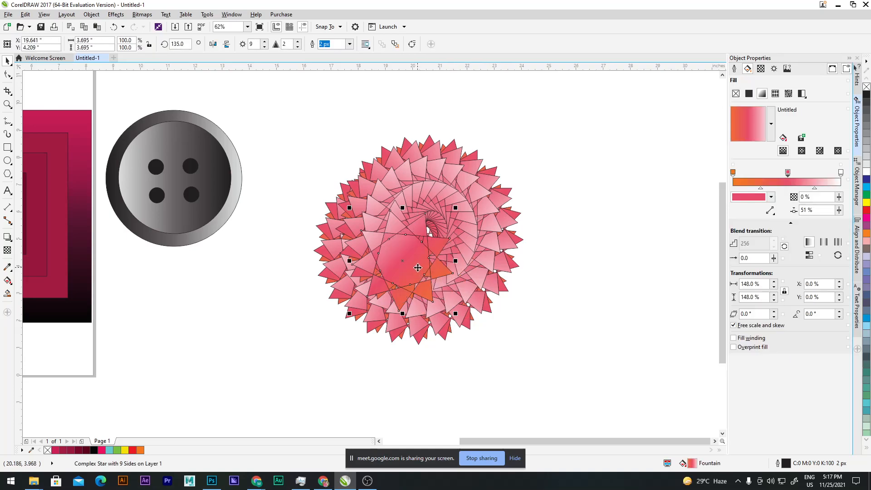
pyautogui.press('Delete')
pyautogui.scroll(-2, 573, 238)
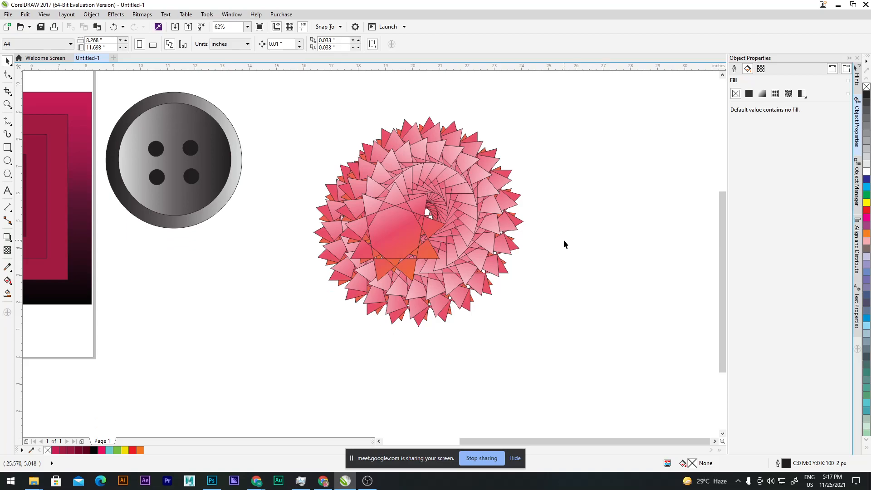
pyautogui.scroll(1, 540, 245)
pyautogui.click(428, 226)
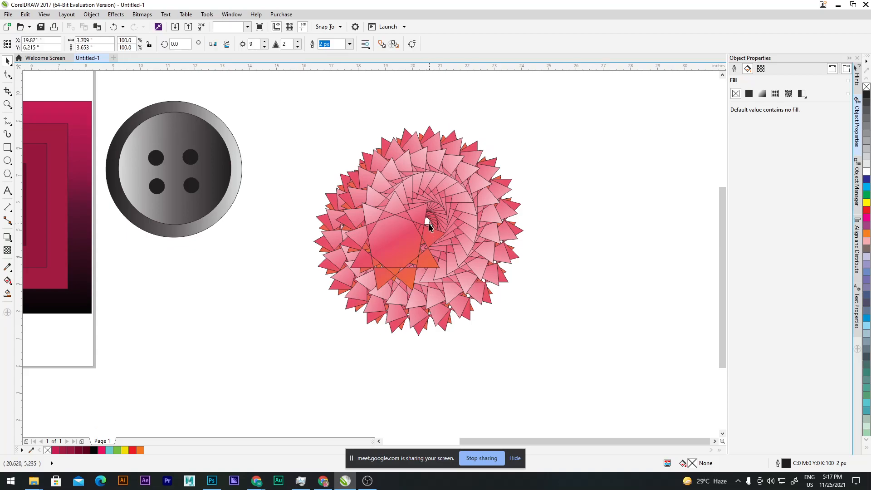
pyautogui.click(524, 228)
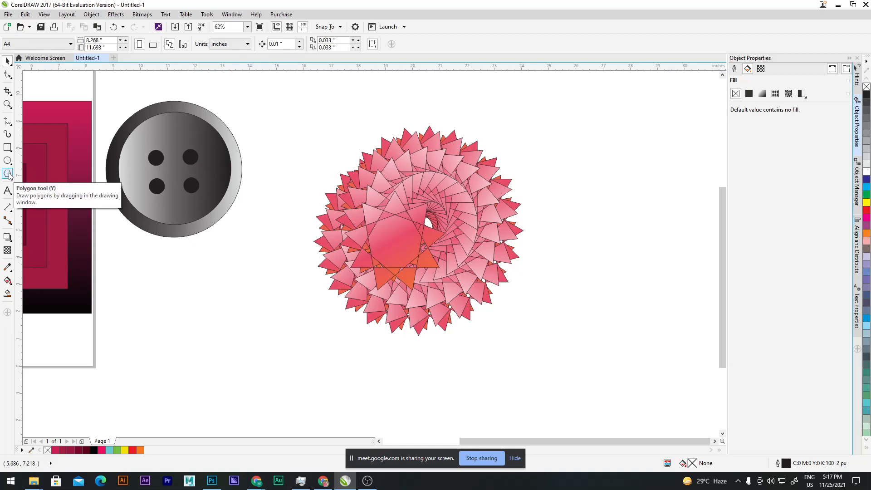
pyautogui.click(9, 122)
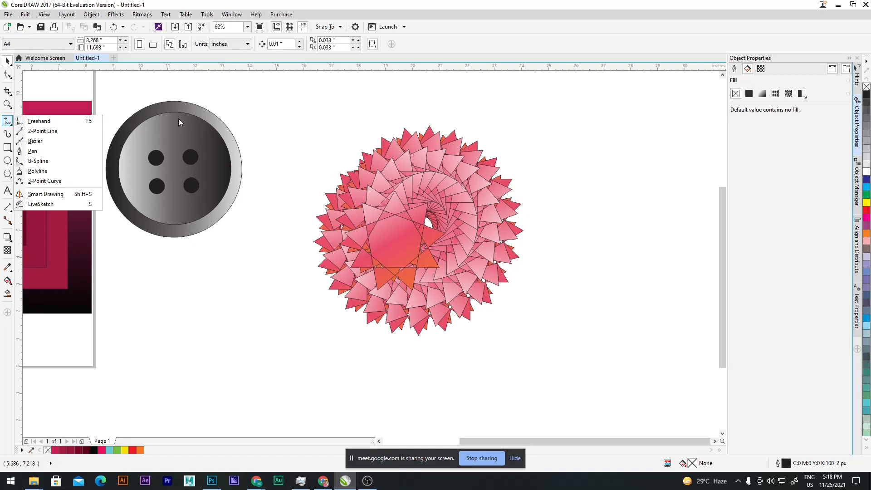
pyautogui.click(284, 110)
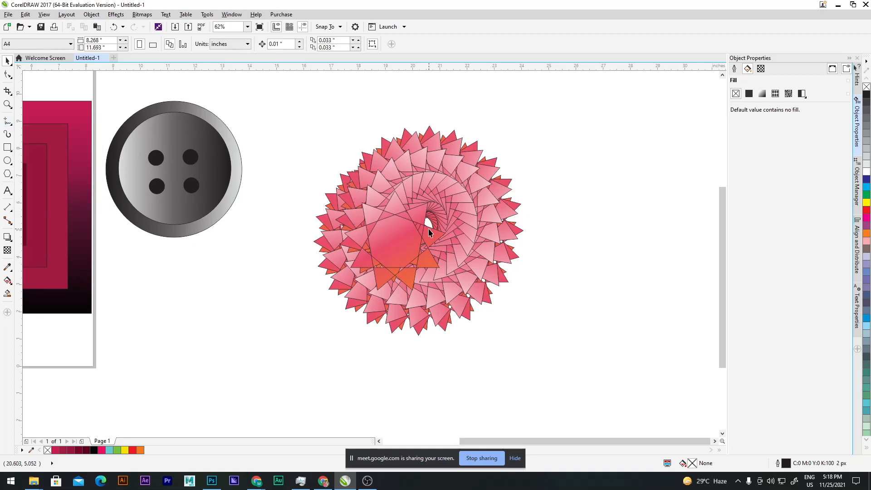
pyautogui.scroll(-2, 427, 232)
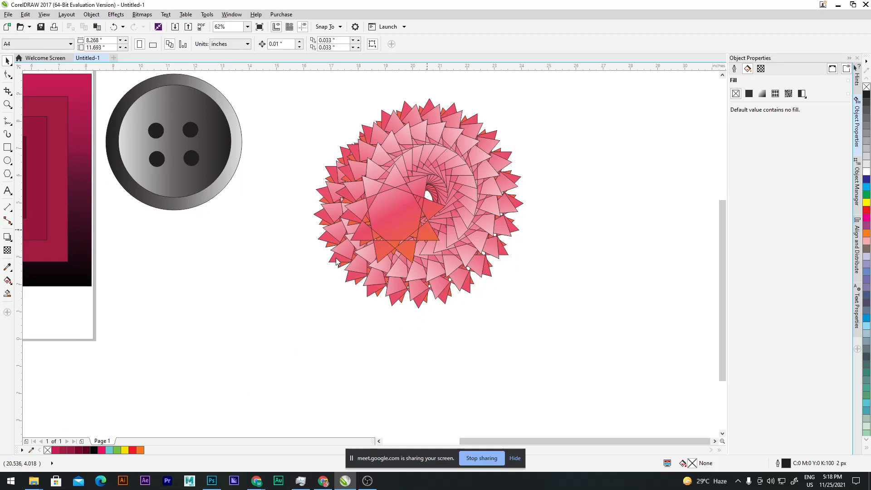
pyautogui.rightClick(260, 264)
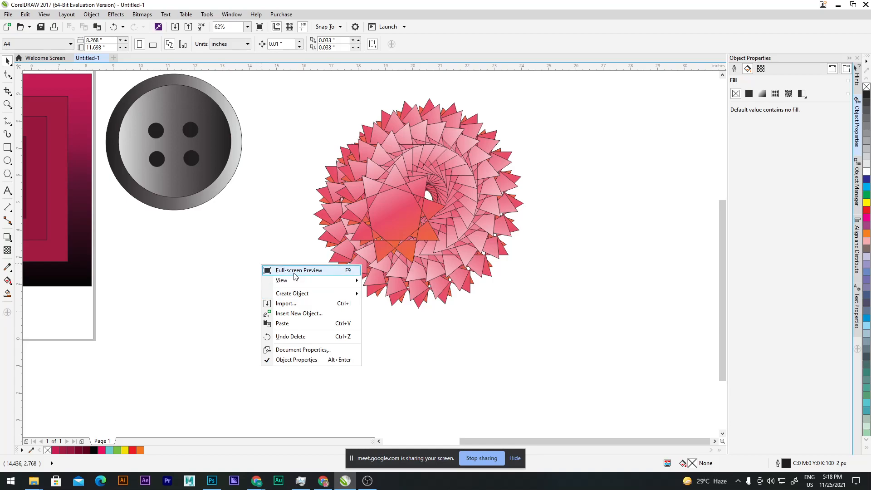
pyautogui.click(293, 271)
pyautogui.click(293, 273)
pyautogui.rightClick(253, 267)
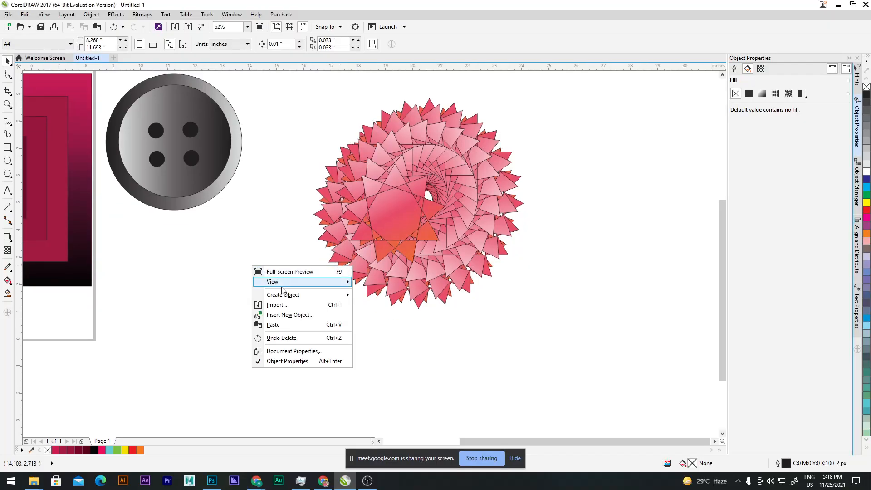
pyautogui.moveTo(297, 300)
pyautogui.moveTo(300, 282)
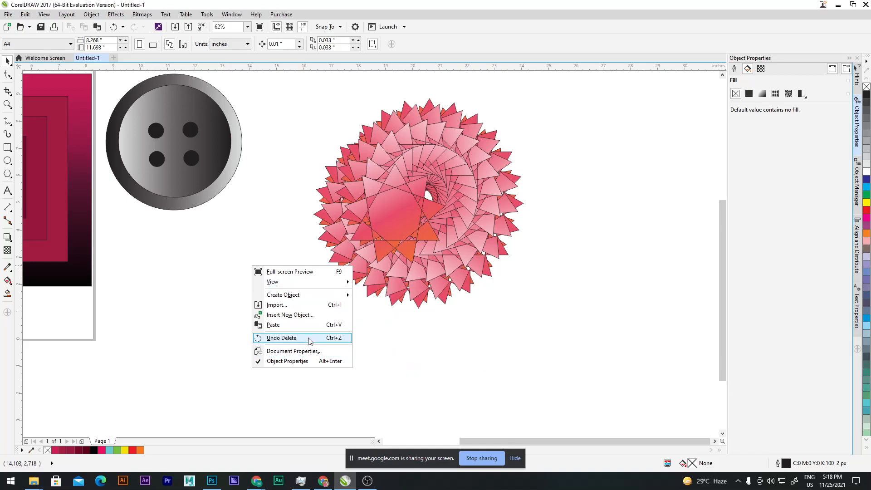
pyautogui.click(221, 295)
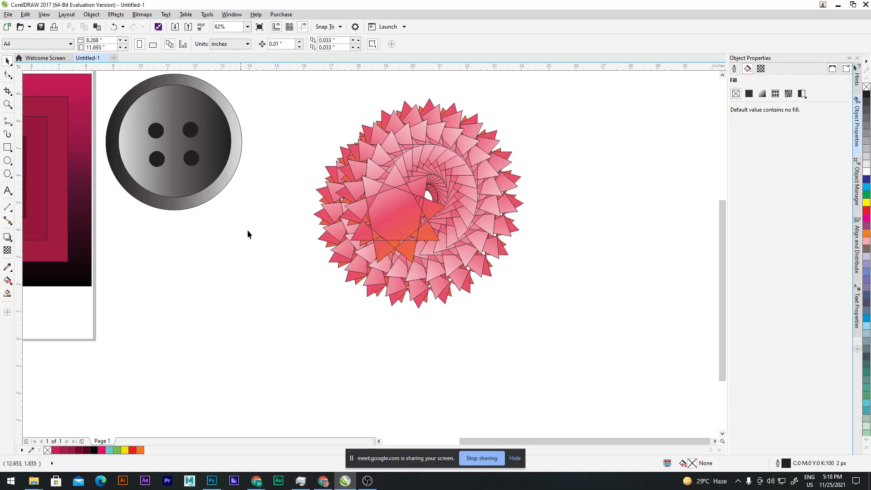
# Step: Select all parts of the four-hole button, try centring them individually on the page, undo that, and group them
pyautogui.click(248, 27)
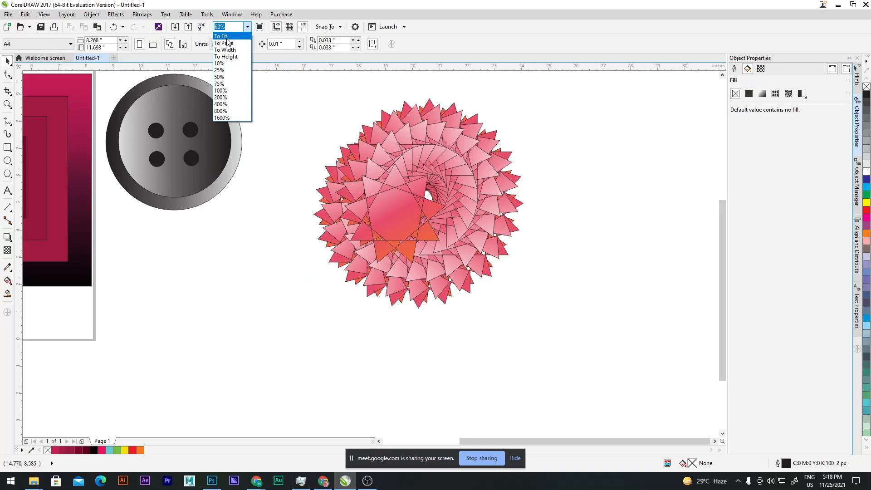
pyautogui.click(228, 41)
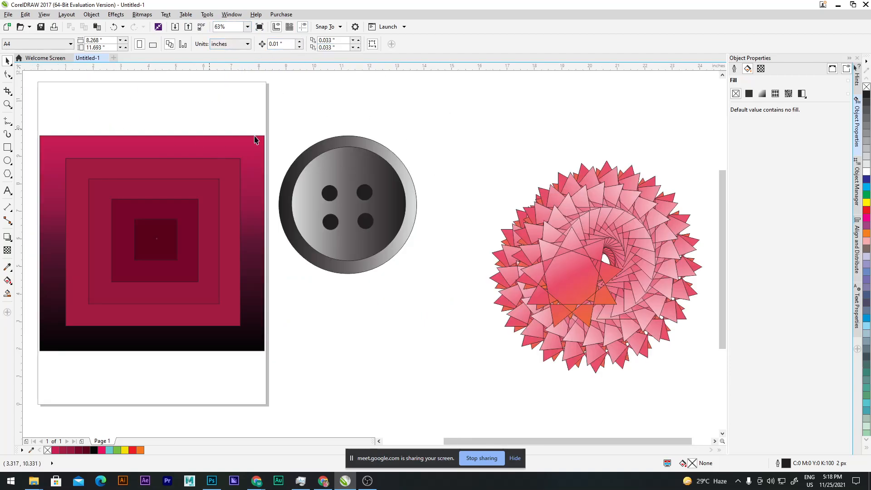
pyautogui.moveTo(402, 208); pyautogui.dragTo(277, 290)
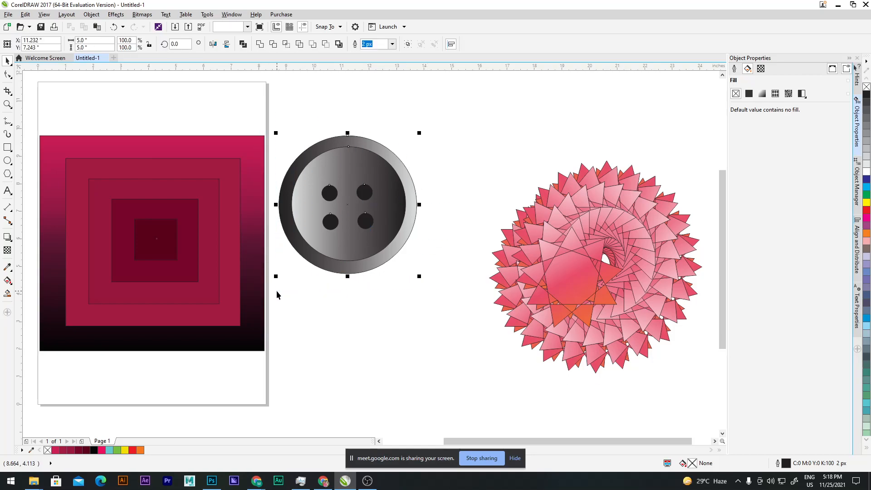
pyautogui.press('p')
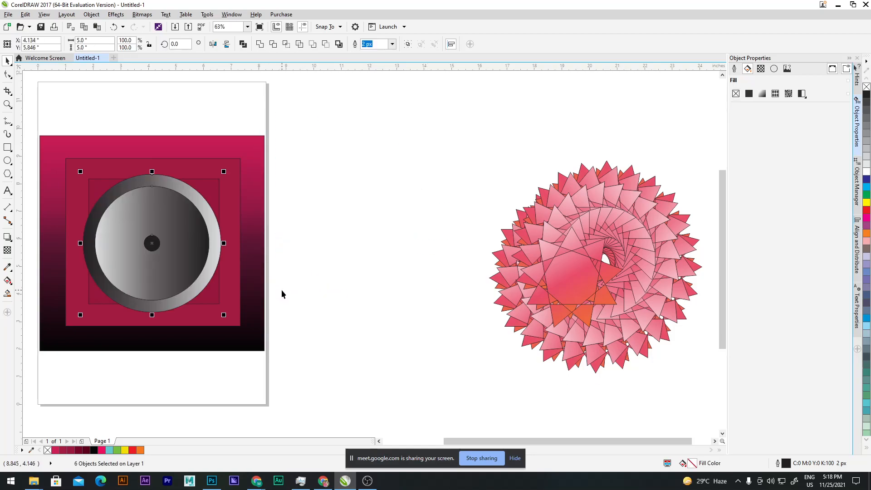
pyautogui.hotkey('ctrl', 'z')
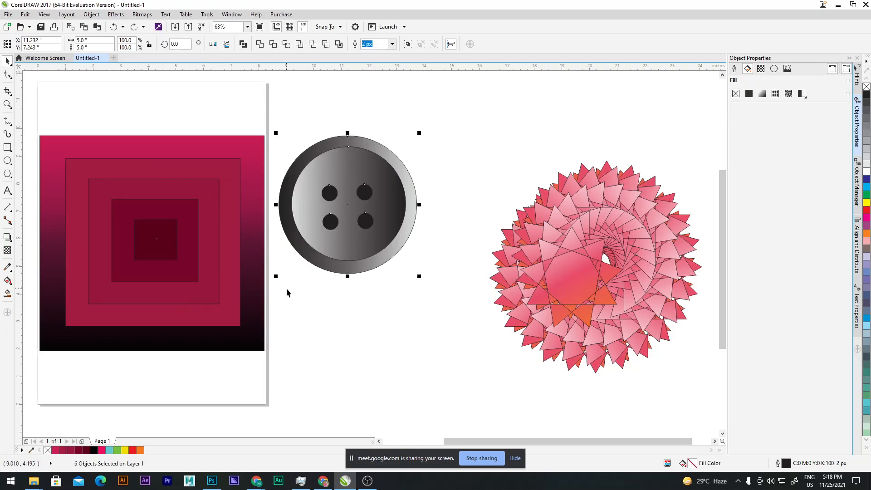
pyautogui.rightClick(385, 171)
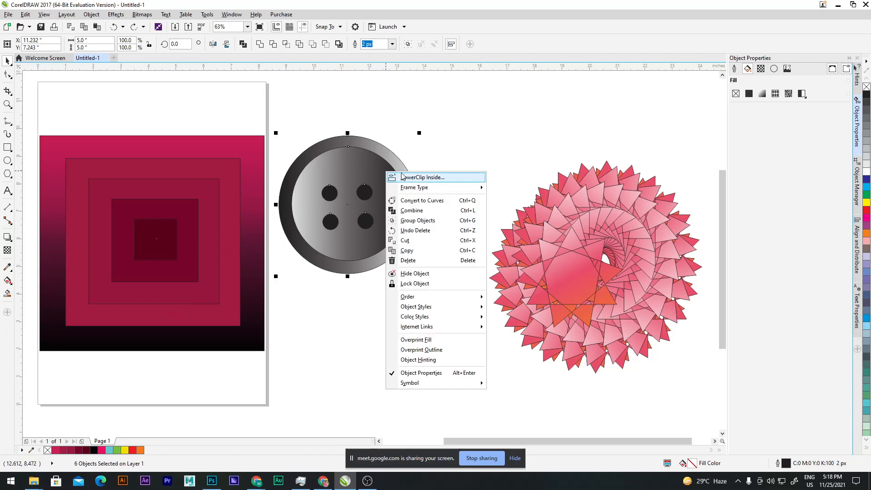
pyautogui.click(434, 220)
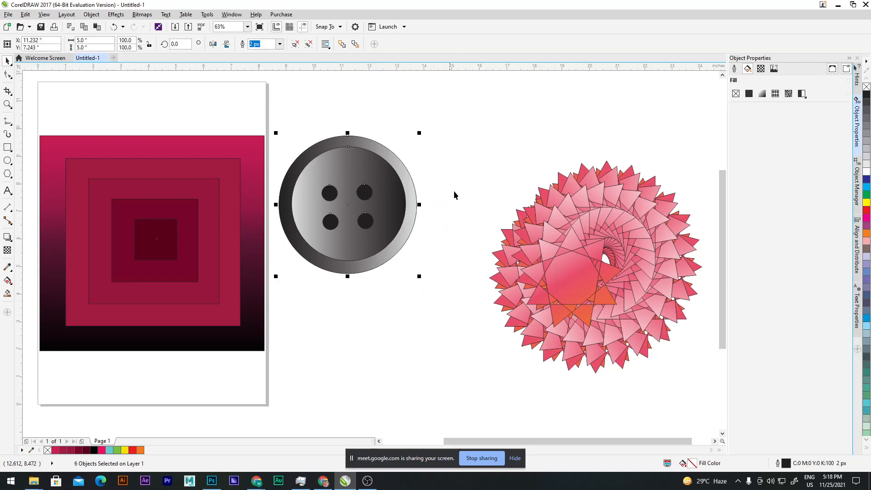
pyautogui.click(479, 157)
pyautogui.moveTo(484, 115); pyautogui.dragTo(344, 263)
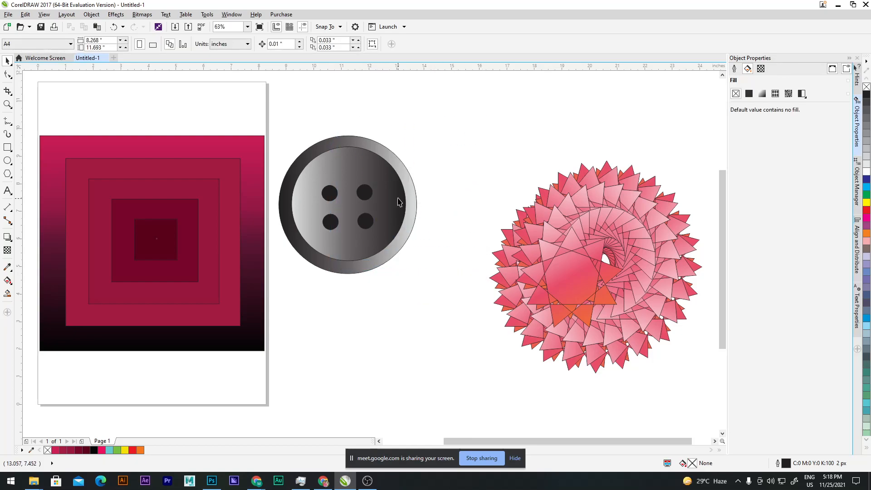
# Step: Move the grouped button over the crimson squares, to about X 5.3 in, Y 8.6 in, and try centring it on the page
pyautogui.click(399, 200)
pyautogui.moveTo(398, 200); pyautogui.dragTo(237, 165)
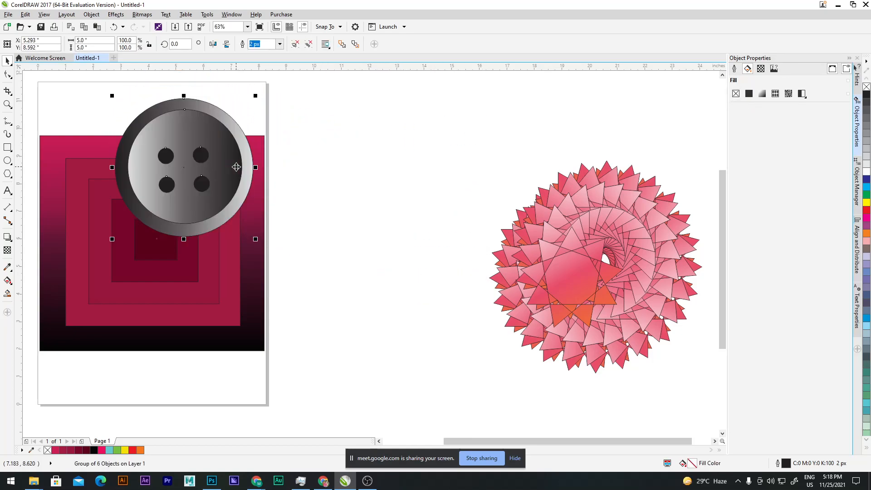
pyautogui.press('p')
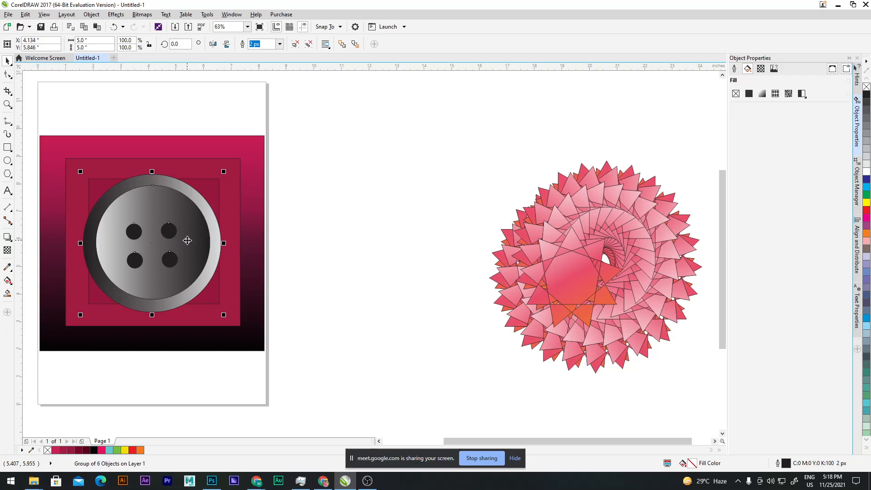
pyautogui.hotkey('ctrl', 'z')
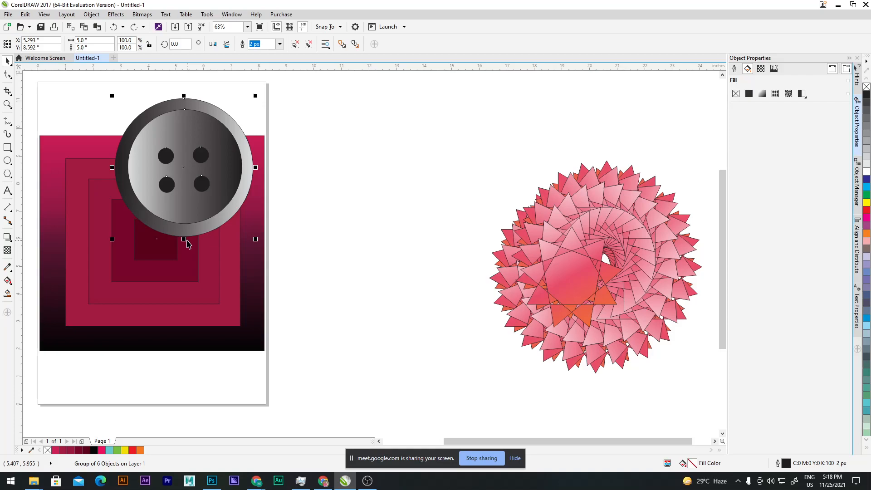
pyautogui.hotkey('ctrl', 'b')
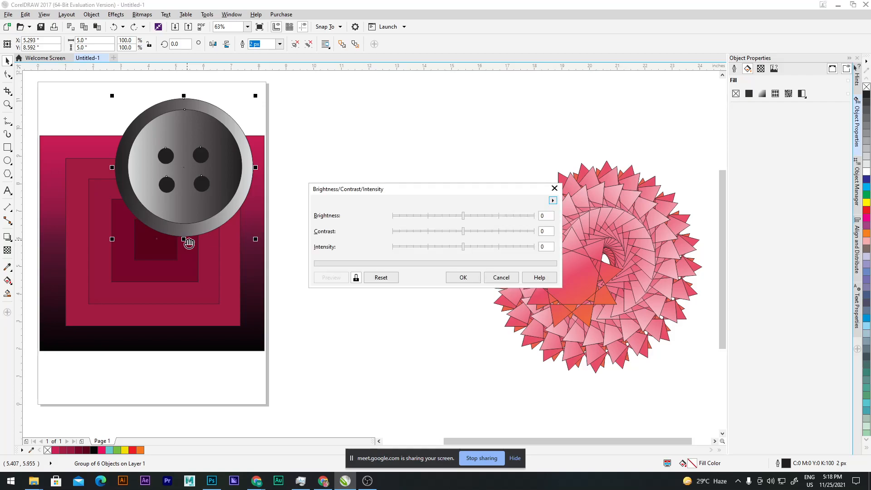
pyautogui.click(553, 189)
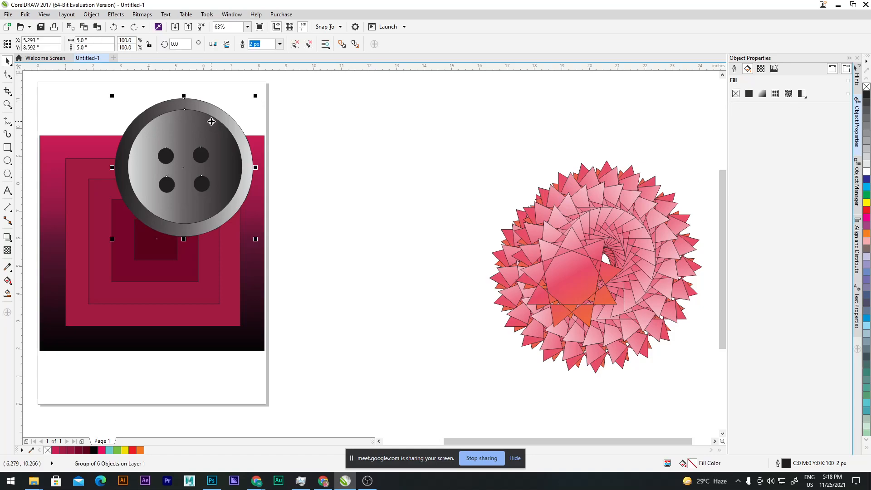
pyautogui.hotkey('alt', 'b')
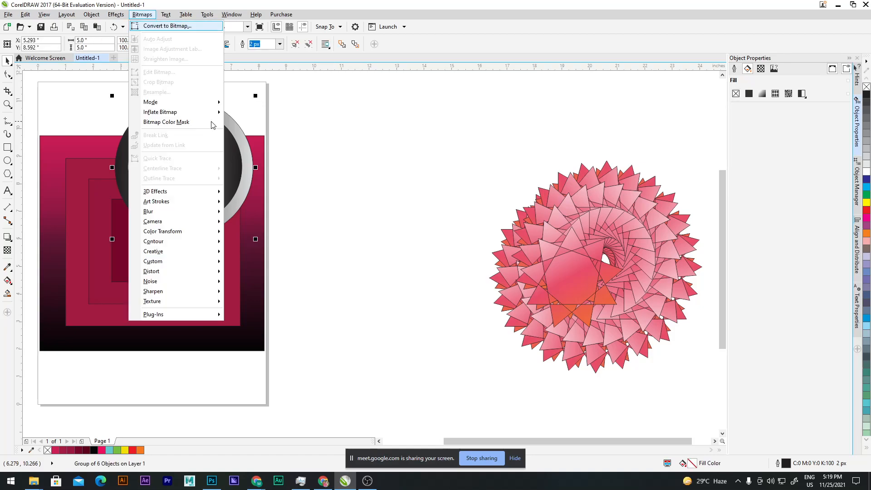
pyautogui.click(383, 151)
# Step: Move the button group to about X 4.1 in, Y 9.2 in, and display the Align and Distribute options
pyautogui.moveTo(216, 155); pyautogui.dragTo(177, 140)
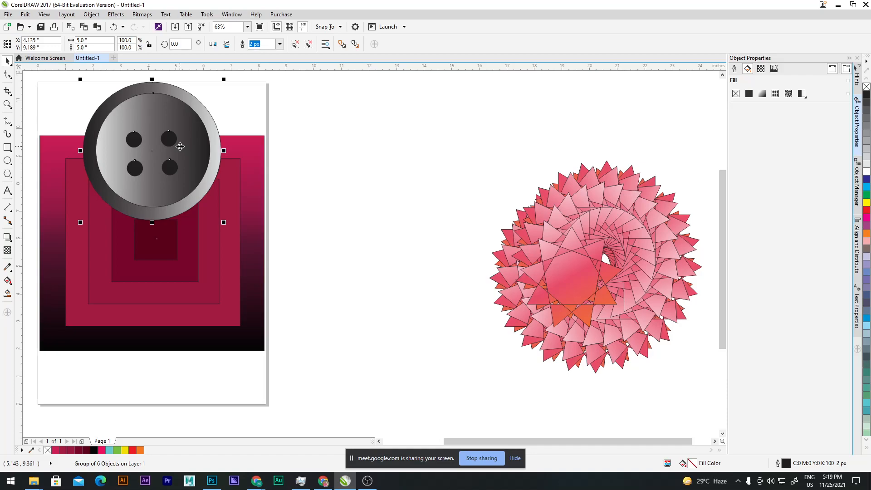
pyautogui.click(456, 198)
pyautogui.click(192, 127)
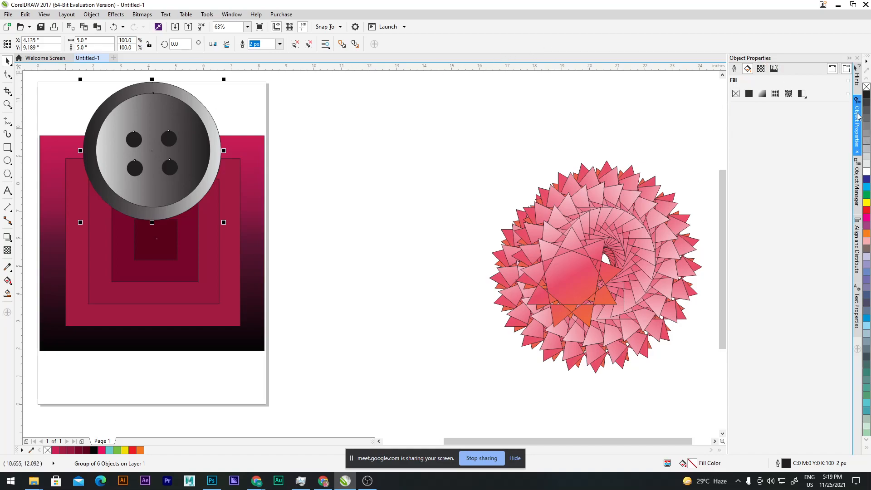
pyautogui.click(857, 196)
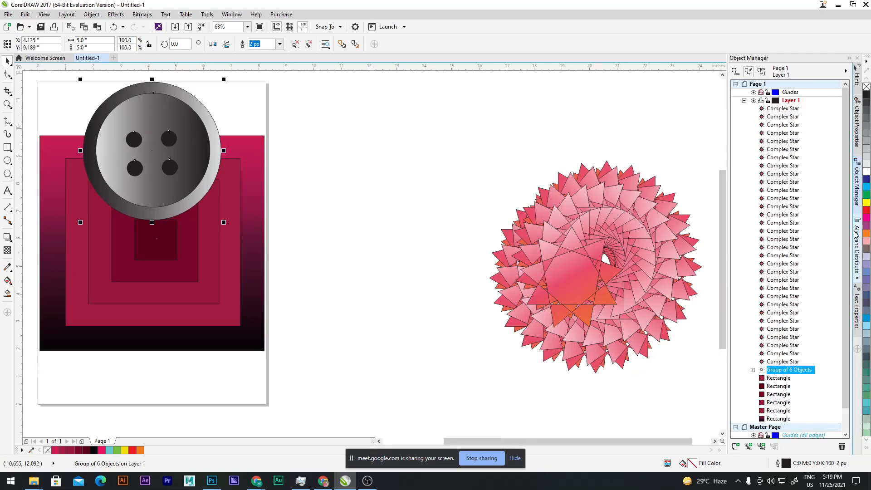
pyautogui.click(857, 240)
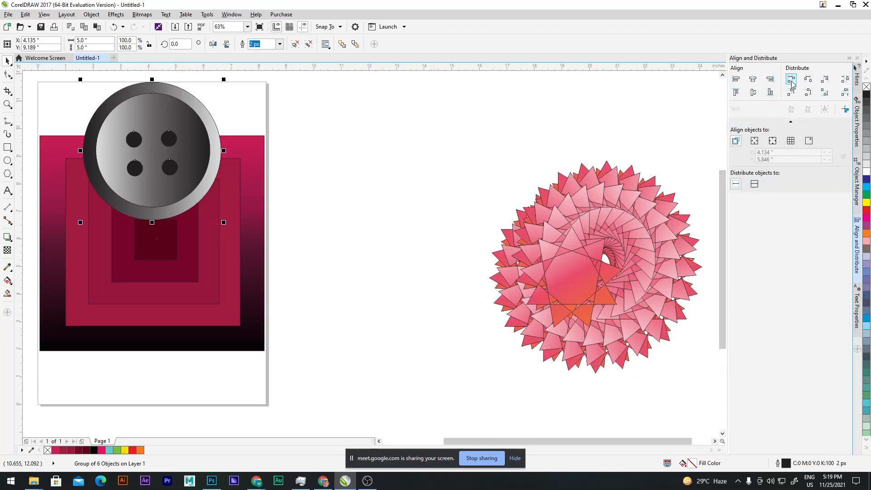
# Step: Move the button to about X 5.6 in, Y 6.7 in, and try right-aligning the largest gradient rectangle with it
pyautogui.moveTo(183, 160); pyautogui.dragTo(223, 225)
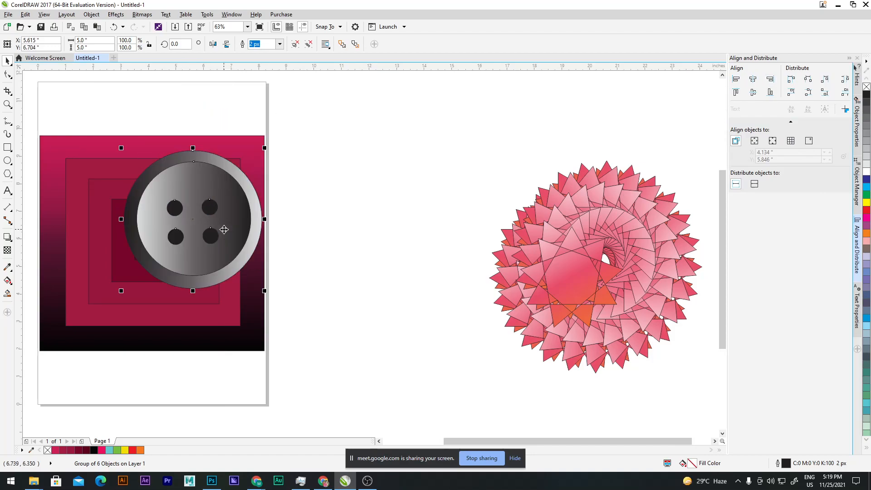
pyautogui.click(339, 162)
pyautogui.click(230, 150)
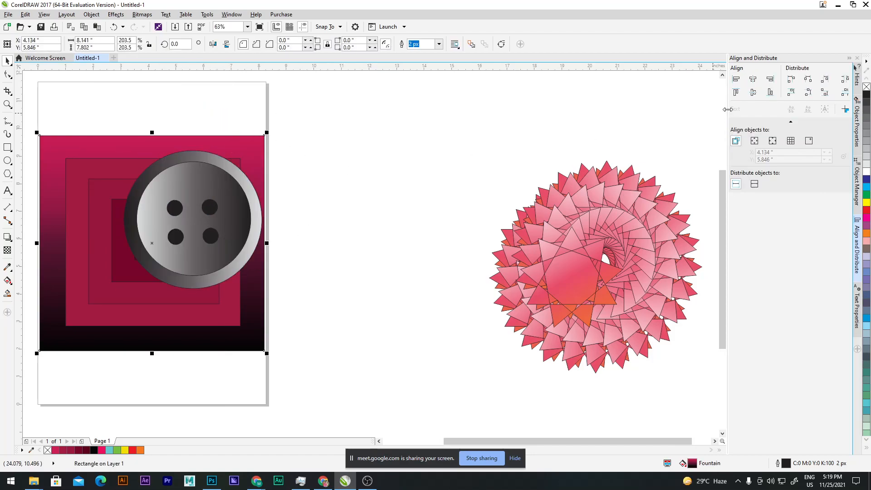
pyautogui.keyDown('shift'); pyautogui.click(238, 194); pyautogui.keyUp('shift')
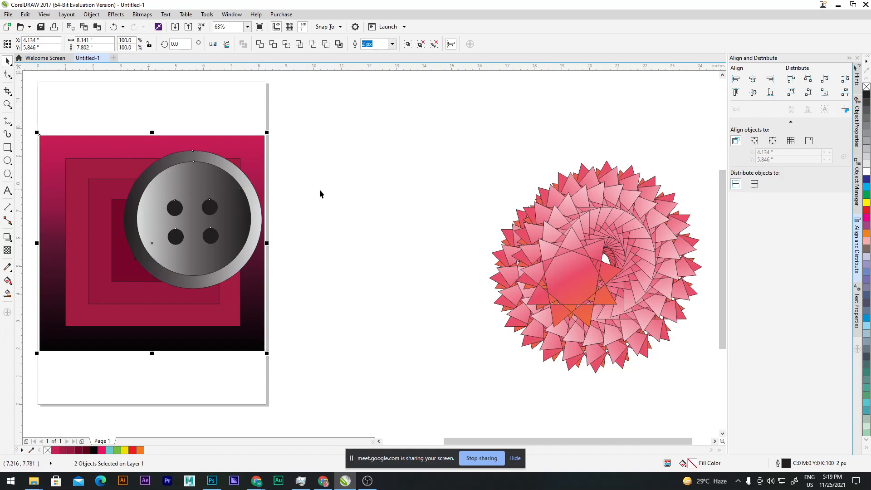
pyautogui.click(771, 81)
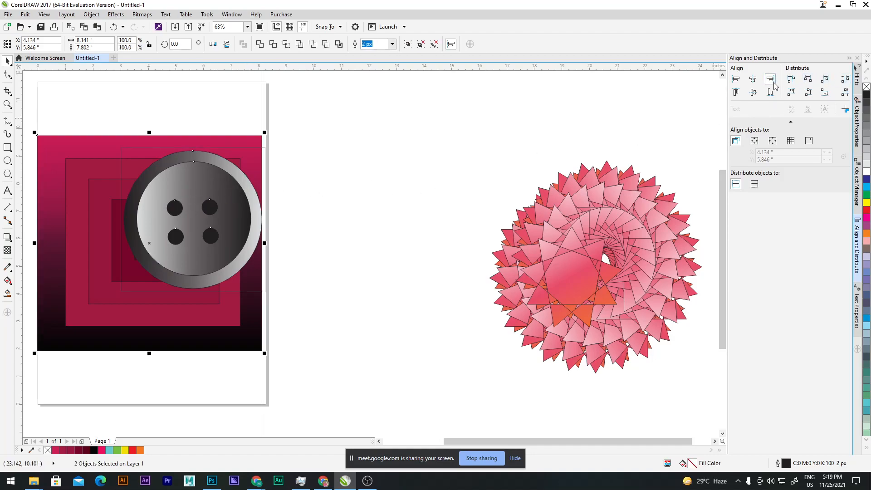
pyautogui.hotkey('ctrl', 'z')
# Step: Move the button group off the squares into the empty area beside the page, to about X 14.4 in, Y 9.0 in
pyautogui.click(399, 144)
pyautogui.moveTo(242, 188); pyautogui.dragTo(484, 124)
pyautogui.scroll(-1, 426, 145)
pyautogui.scroll(2, 453, 177)
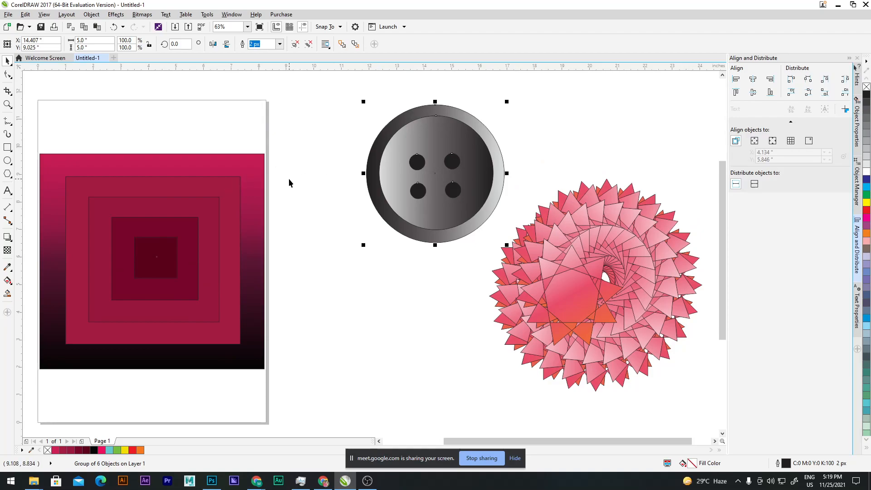
pyautogui.scroll(-1, 289, 179)
pyautogui.scroll(1, 322, 197)
pyautogui.scroll(-2, 322, 197)
pyautogui.scroll(1, 334, 204)
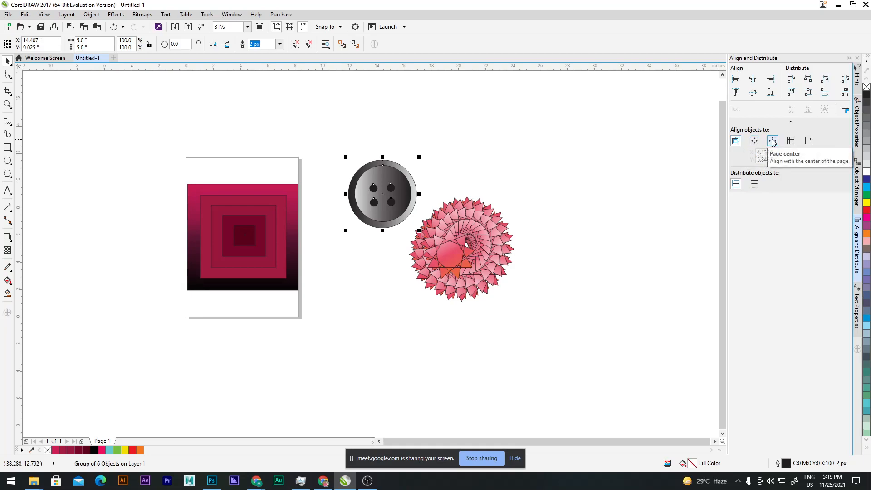
# Step: Set alignment relative to the grid and reposition the button between the page and the star pattern, at about X 12.4 in, Y 9.6 in
pyautogui.click(790, 141)
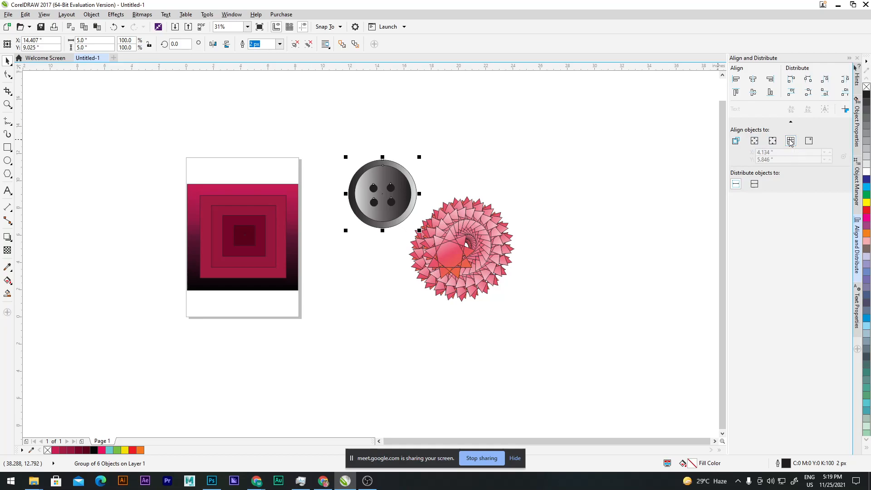
pyautogui.click(391, 184)
pyautogui.click(397, 177)
pyautogui.moveTo(397, 176); pyautogui.dragTo(276, 172)
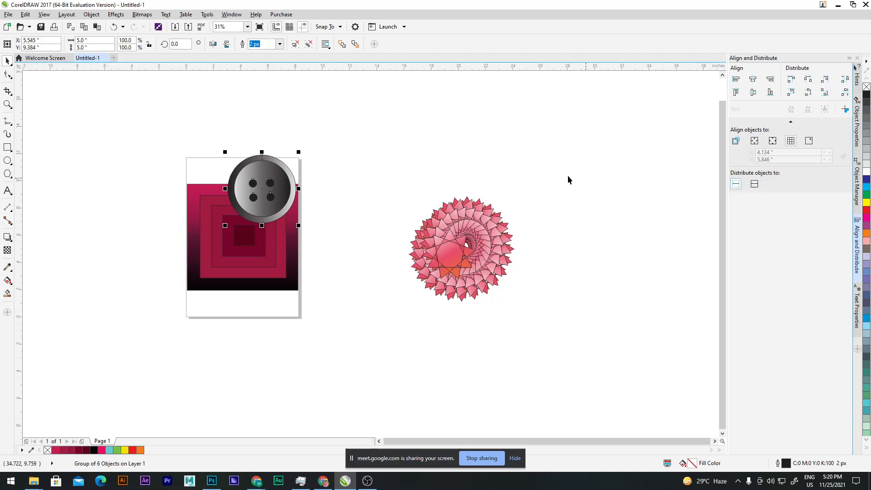
pyautogui.moveTo(281, 169); pyautogui.dragTo(374, 166)
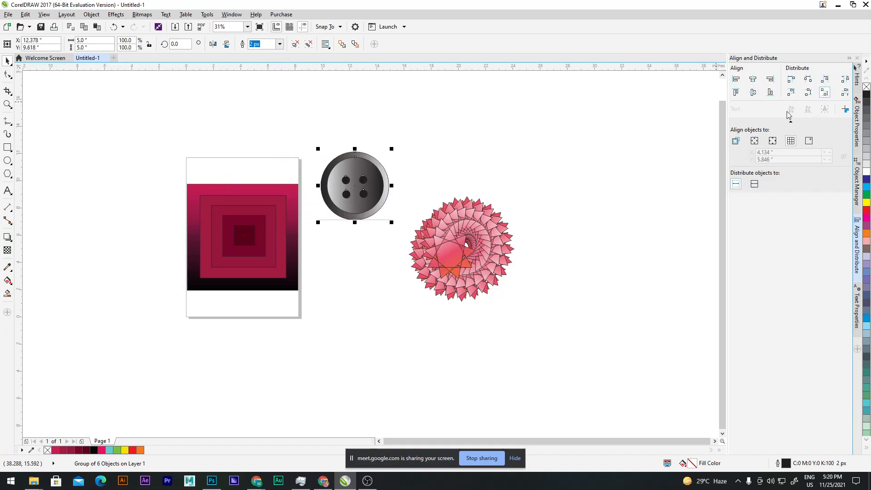
# Step: Duplicate the button group directly below the original and select both buttons
pyautogui.moveTo(381, 194); pyautogui.dragTo(381, 283)
pyautogui.click(380, 195)
pyautogui.keyDown('shift'); pyautogui.click(385, 279); pyautogui.keyUp('shift')
# Step: Try distributing the two buttons vertically and aligning them to the page's right edge
pyautogui.click(811, 95)
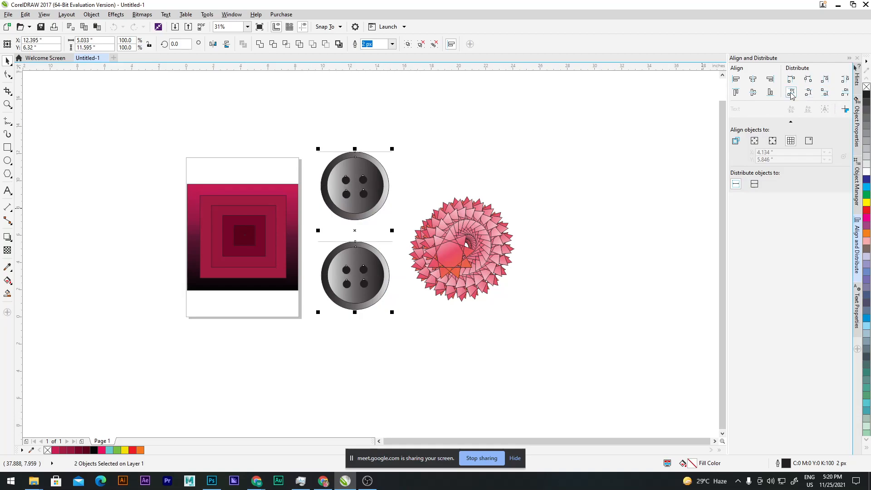
pyautogui.click(791, 93)
pyautogui.click(769, 80)
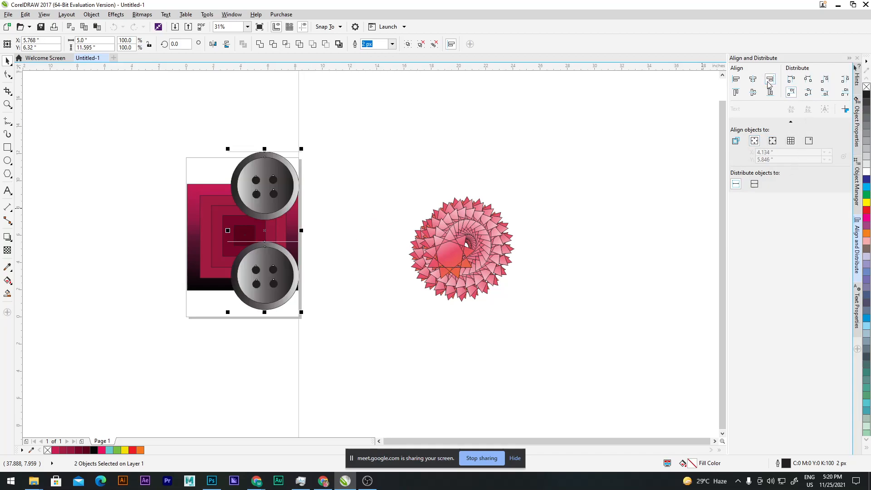
# Step: Try aligning both buttons to the page's left edge combined with its top, vertical centre and bottom
pyautogui.click(736, 80)
pyautogui.click(736, 93)
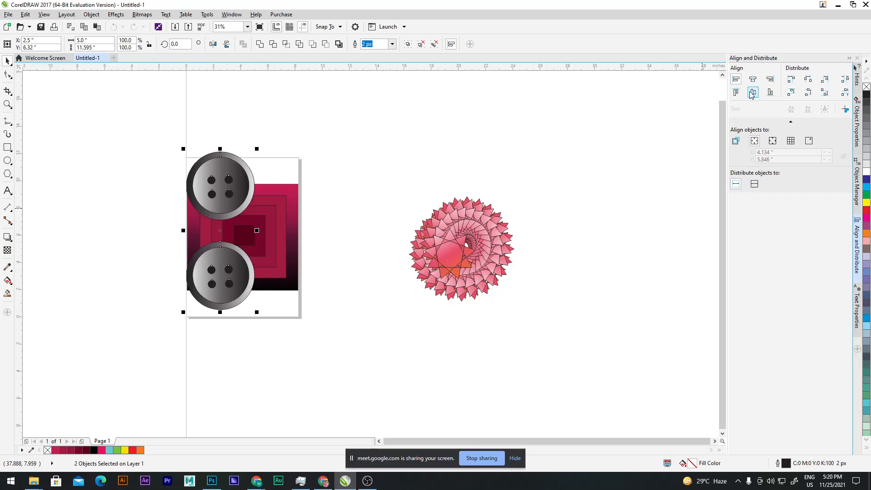
pyautogui.click(753, 93)
pyautogui.click(770, 93)
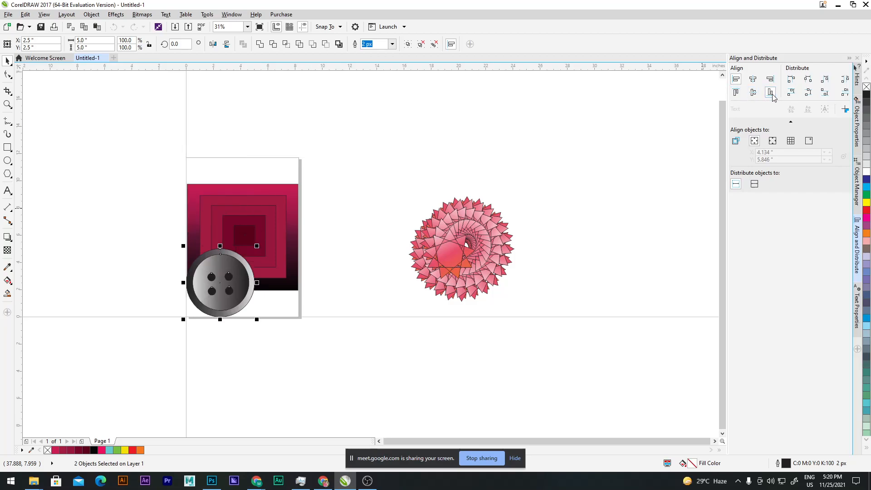
pyautogui.click(772, 96)
# Step: Try the right and bottom page-edge alignments on both buttons again, reverting each one
pyautogui.click(770, 81)
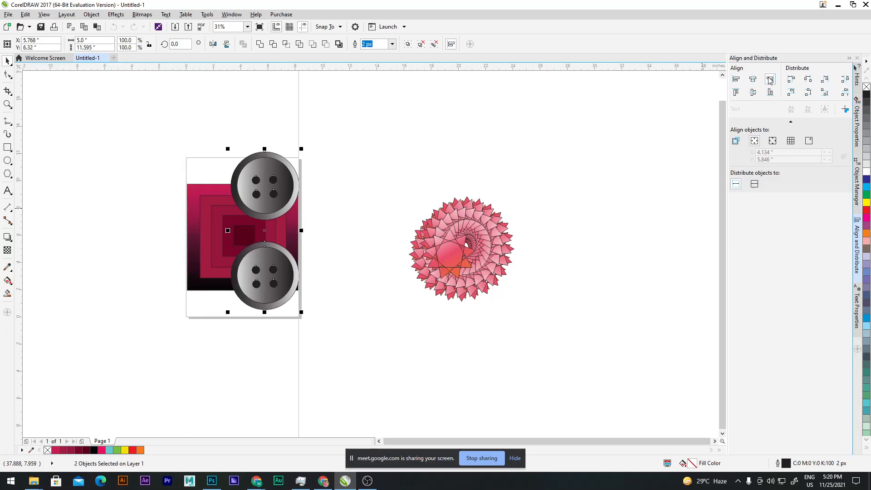
pyautogui.click(770, 81)
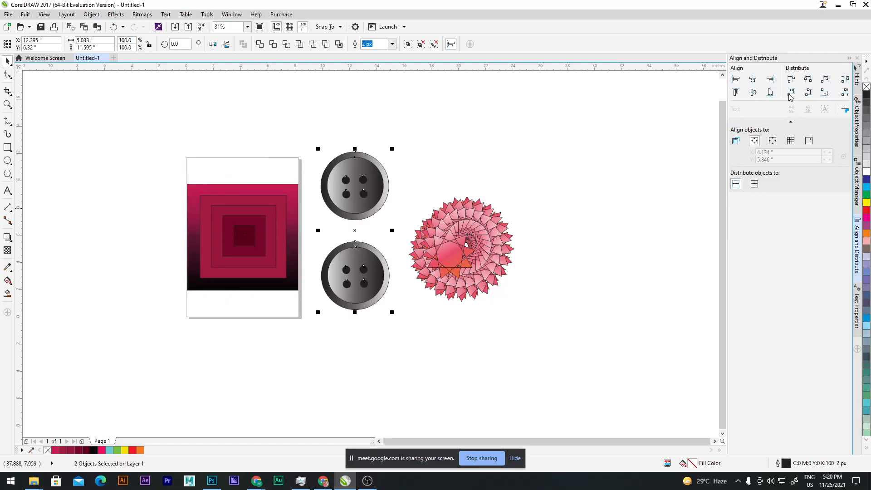
pyautogui.click(772, 94)
pyautogui.click(771, 93)
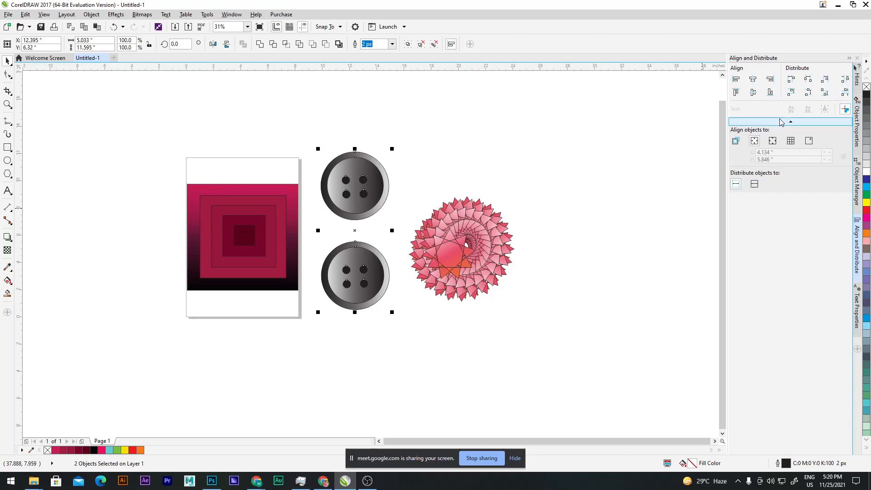
pyautogui.click(408, 180)
pyautogui.click(334, 183)
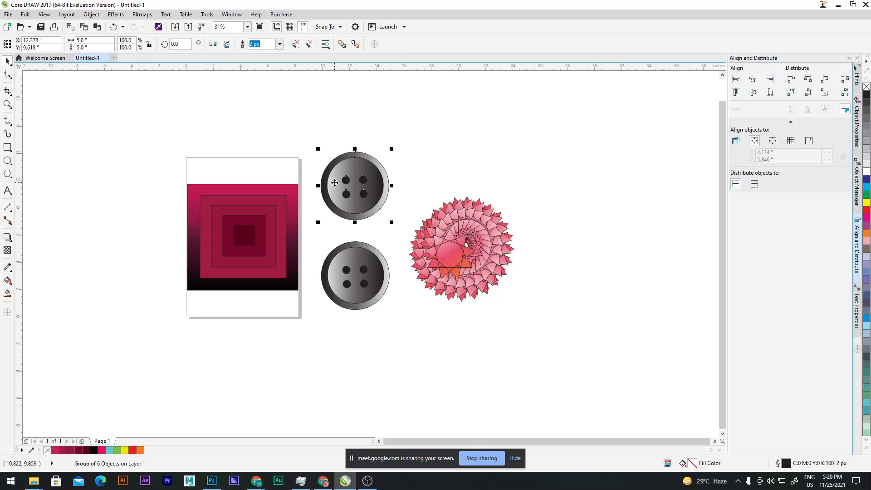
pyautogui.click(9, 237)
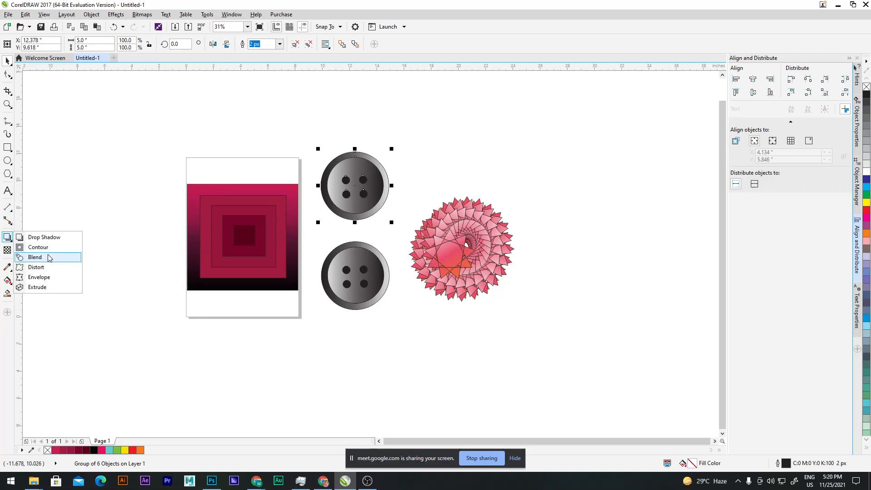
pyautogui.click(35, 257)
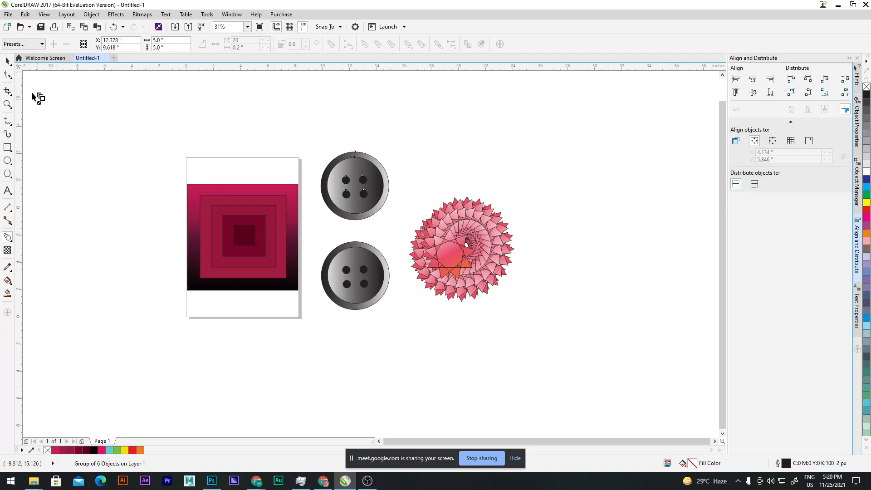
pyautogui.click(8, 60)
# Step: Delete the upper button and move the remaining button straight up until it sits above the level of the page's top edge
pyautogui.click(433, 140)
pyautogui.moveTo(413, 132); pyautogui.dragTo(317, 223)
pyautogui.press('Delete')
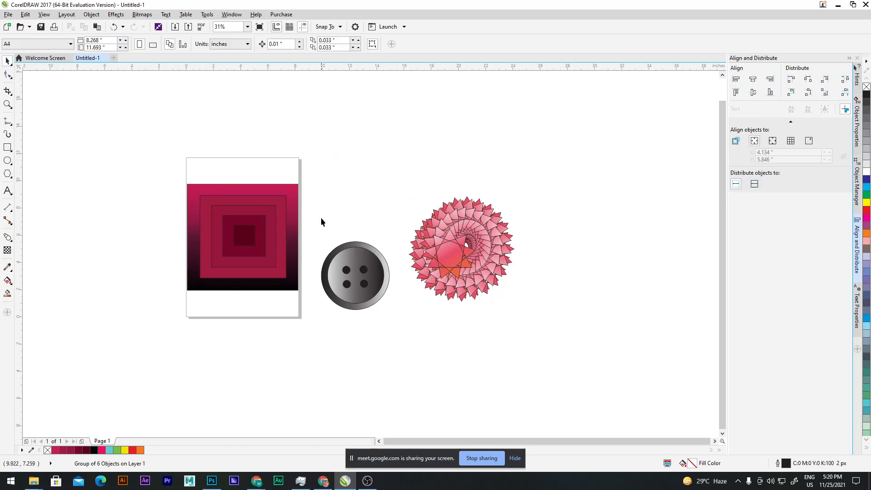
pyautogui.click(349, 293)
pyautogui.moveTo(348, 292); pyautogui.dragTo(348, 163)
pyautogui.click(463, 119)
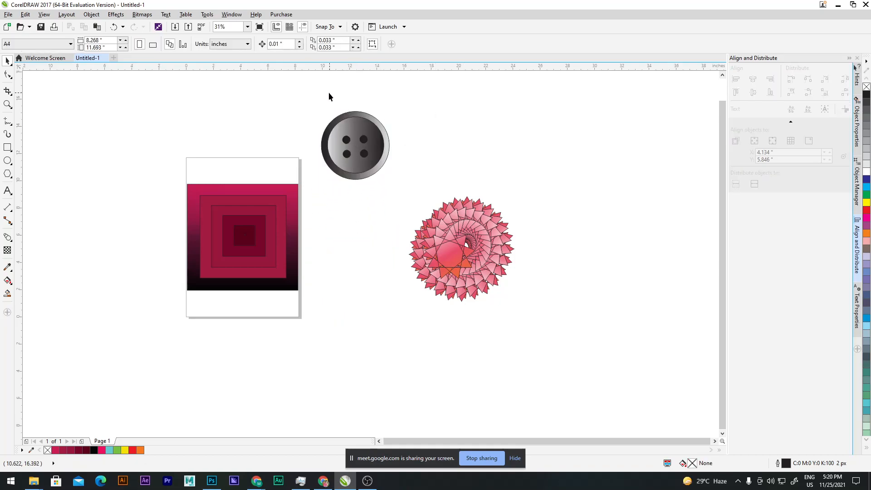
pyautogui.click(277, 27)
pyautogui.click(277, 28)
# Step: Sketch an open U-shaped freehand curve, about 6.8 by 7.1 inches, in the empty space to the left of the page
pyautogui.click(9, 122)
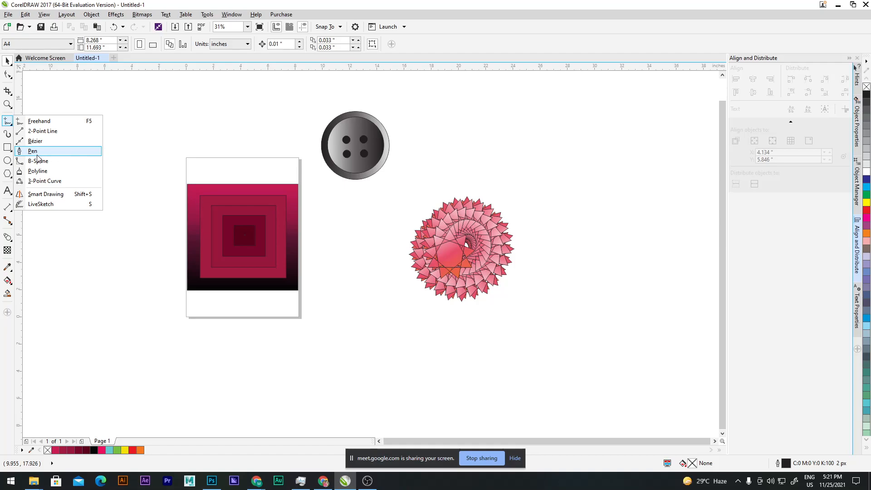
pyautogui.click(44, 123)
pyautogui.moveTo(62, 124)
pyautogui.mouseDown()
pyautogui.moveTo(93, 169)
pyautogui.moveTo(79, 208)
pyautogui.moveTo(138, 171)
pyautogui.moveTo(135, 118)
pyautogui.moveTo(155, 130)
pyautogui.mouseUp()
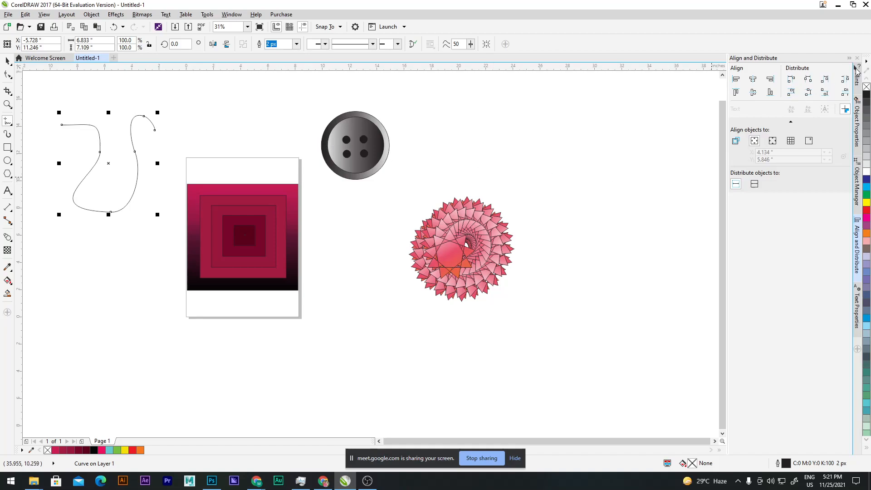
# Step: Give the freehand curve a 5 px outline with a finely dotted line style
pyautogui.click(857, 119)
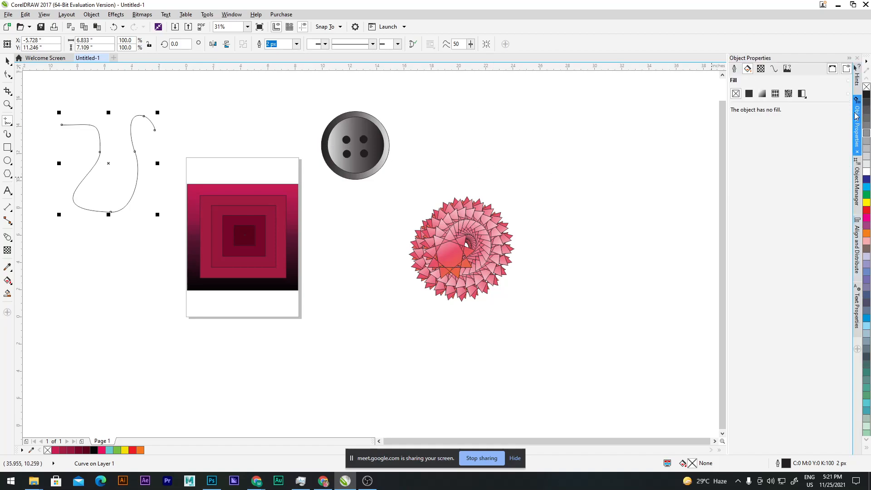
pyautogui.click(734, 68)
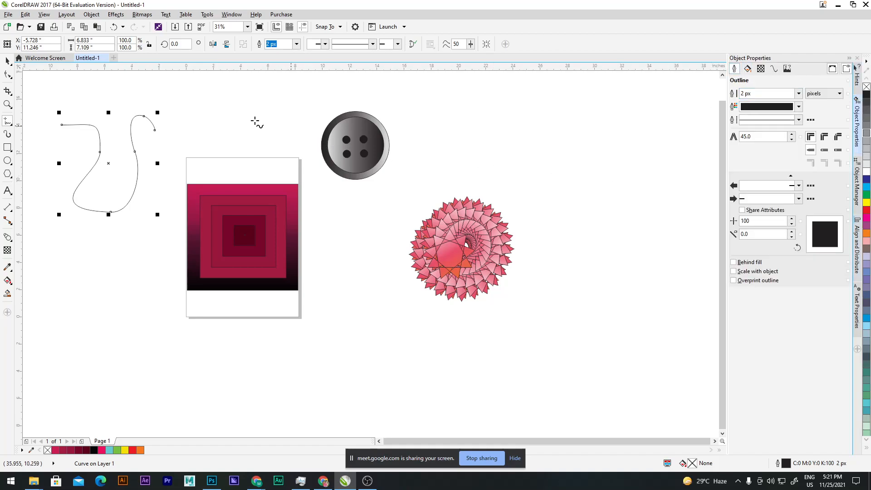
pyautogui.click(798, 93)
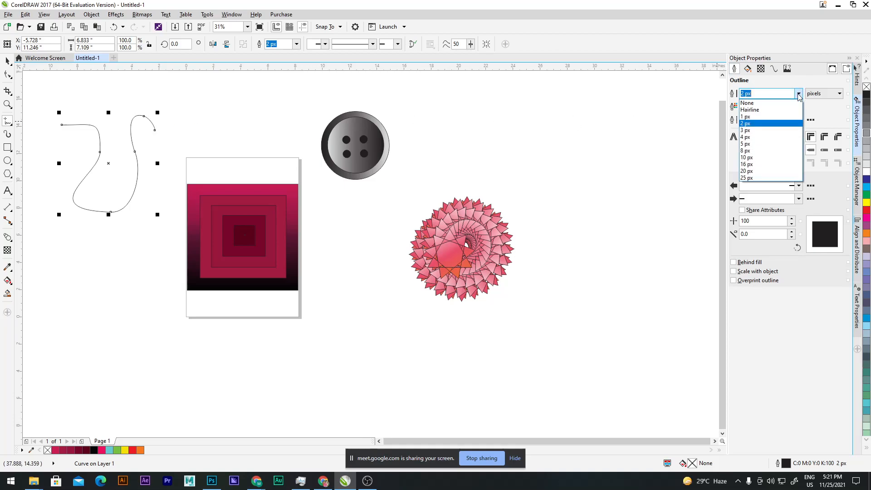
pyautogui.click(749, 143)
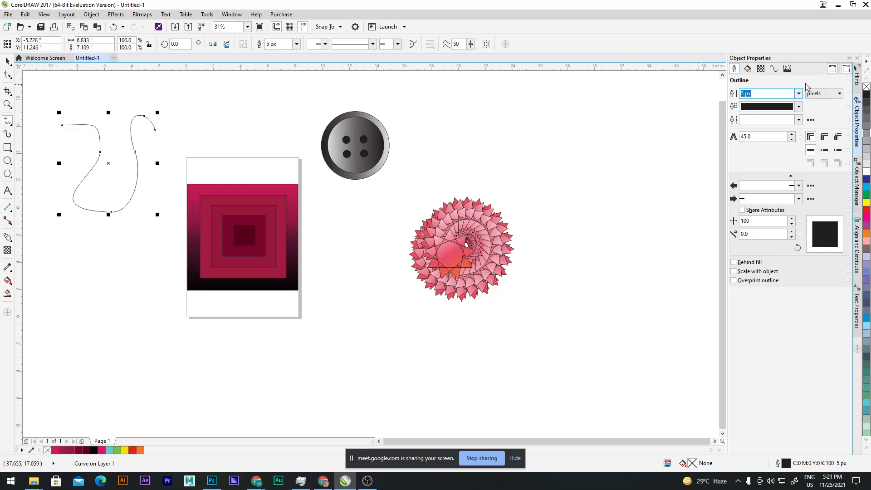
pyautogui.click(781, 120)
pyautogui.click(771, 151)
pyautogui.scroll(5, 102, 140)
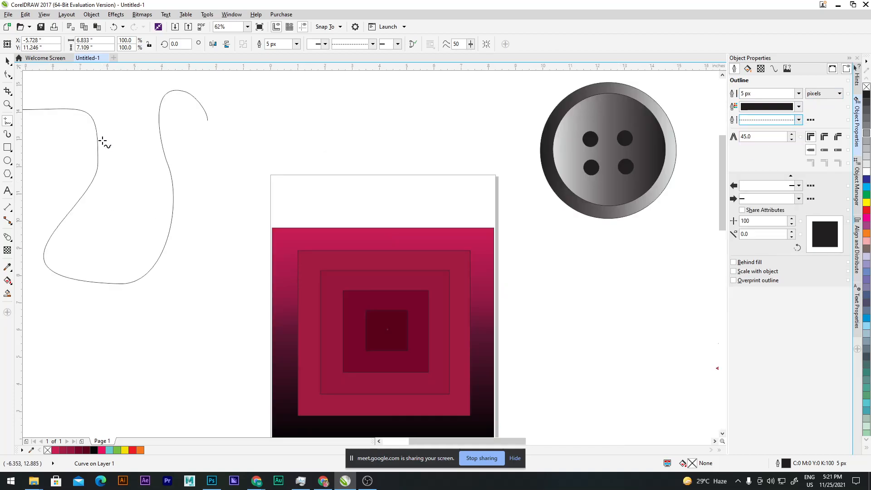
pyautogui.scroll(3, 186, 161)
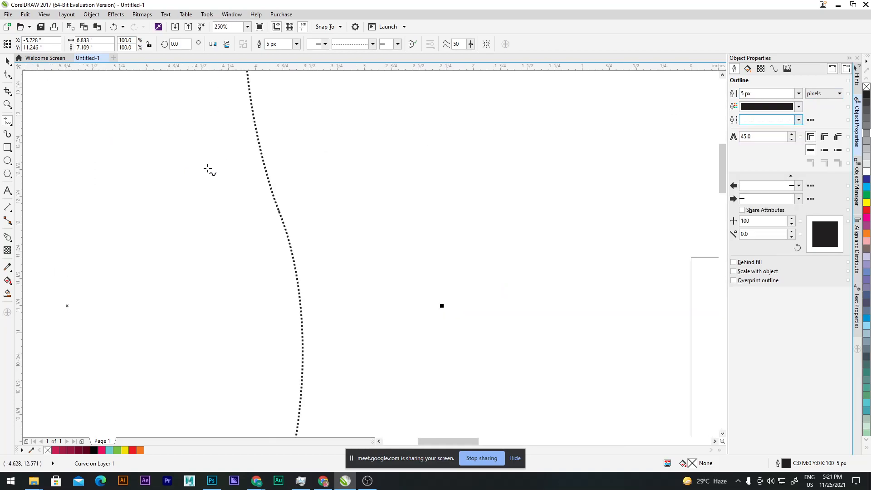
# Step: Raise the curve outline's miter limit to 61 and set its width to 25 px
pyautogui.click(792, 135)
pyautogui.click(792, 135)
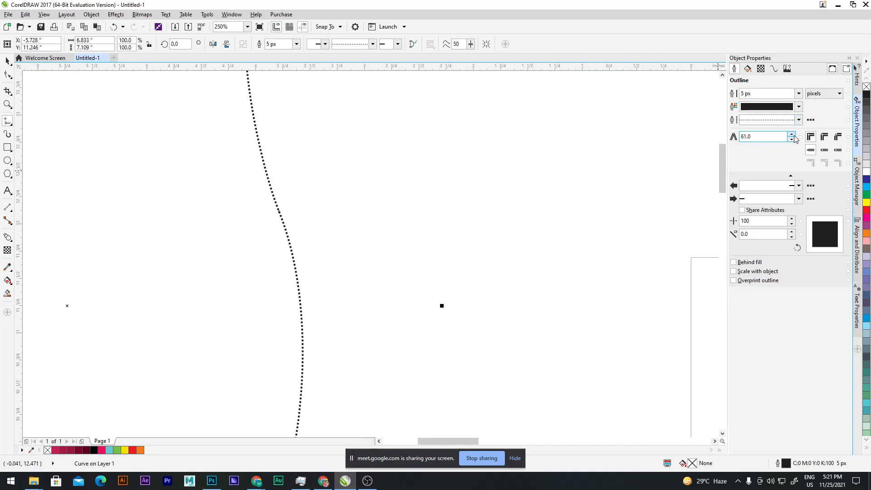
pyautogui.click(798, 94)
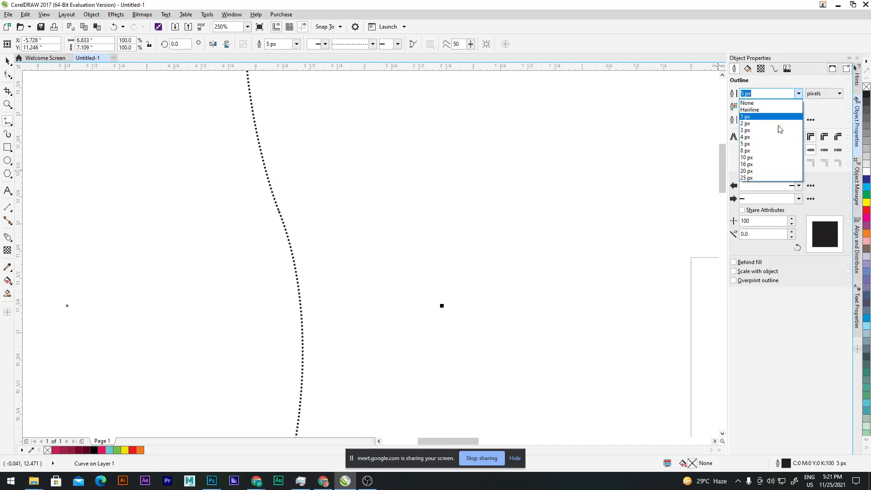
pyautogui.click(755, 181)
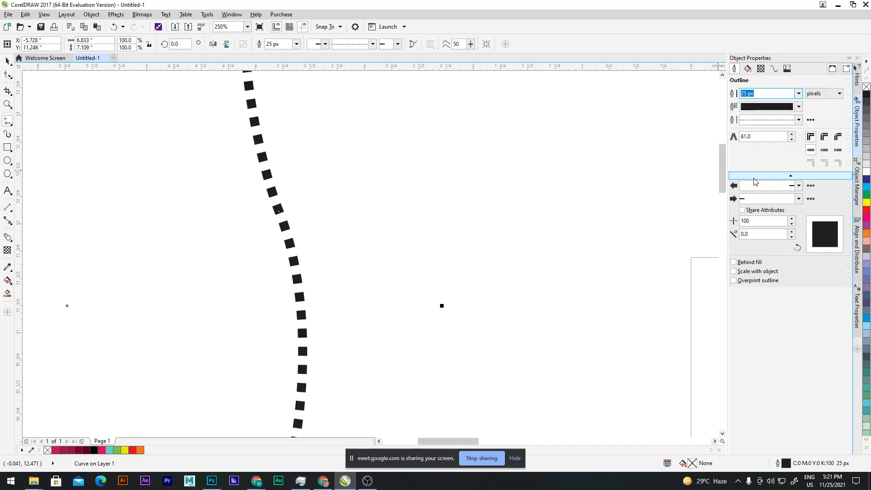
# Step: Try inches as the unit for the outline width and switch it back to pixels
pyautogui.click(824, 96)
pyautogui.click(823, 103)
pyautogui.click(824, 94)
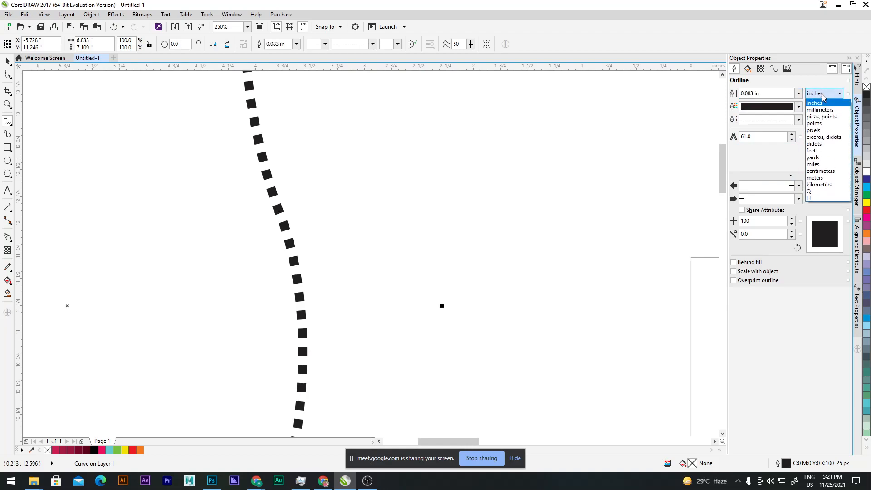
pyautogui.click(814, 131)
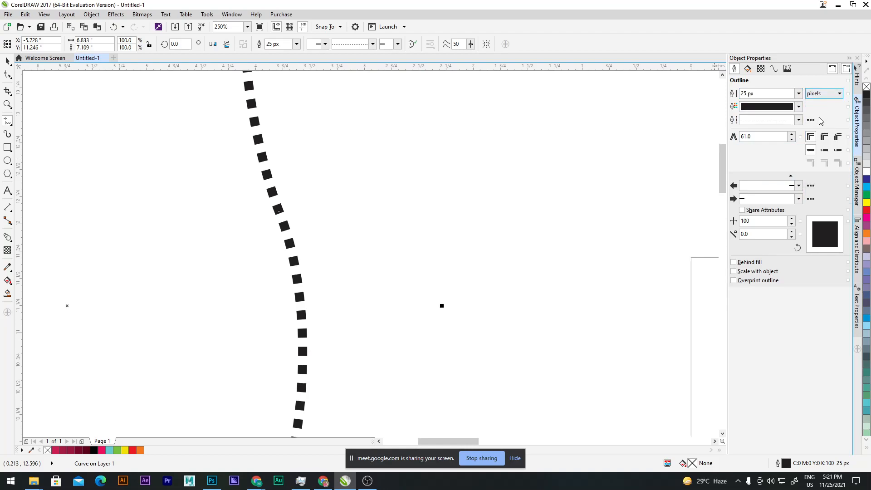
# Step: Add a custom line style with single dots separated by very wide gaps to the curve
pyautogui.click(811, 120)
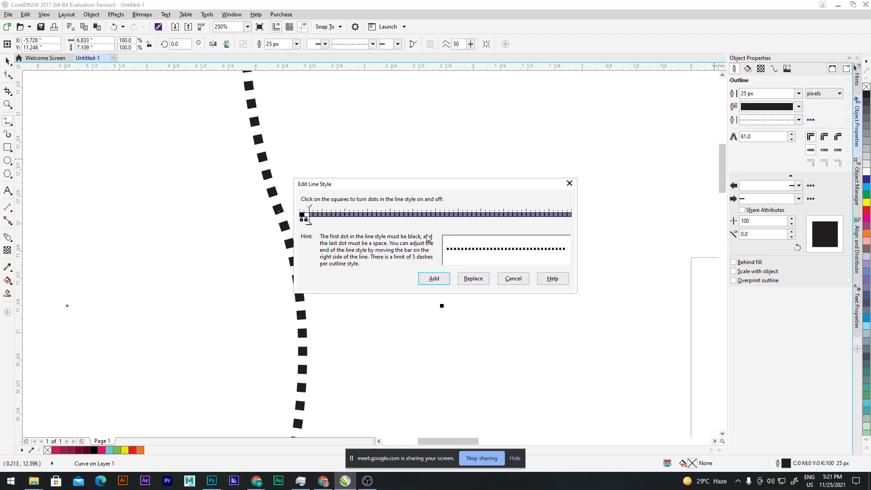
pyautogui.moveTo(308, 220); pyautogui.dragTo(400, 224)
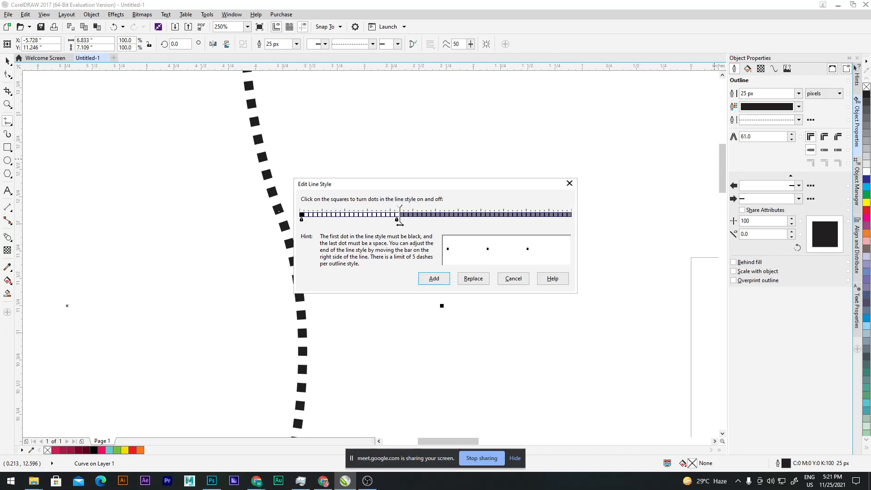
pyautogui.click(434, 279)
pyautogui.scroll(-8, 411, 229)
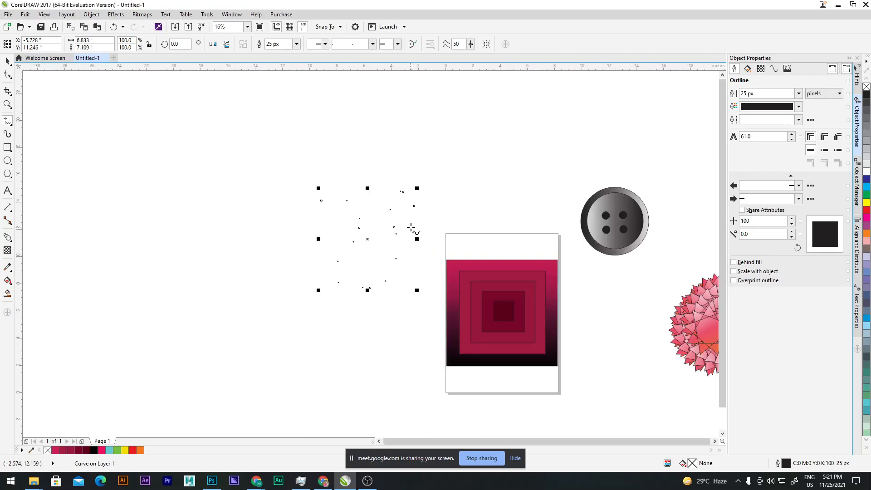
pyautogui.scroll(4, 410, 229)
# Step: Edit the curve's line style to the shortest pattern of one dot and one gap and add it
pyautogui.click(811, 120)
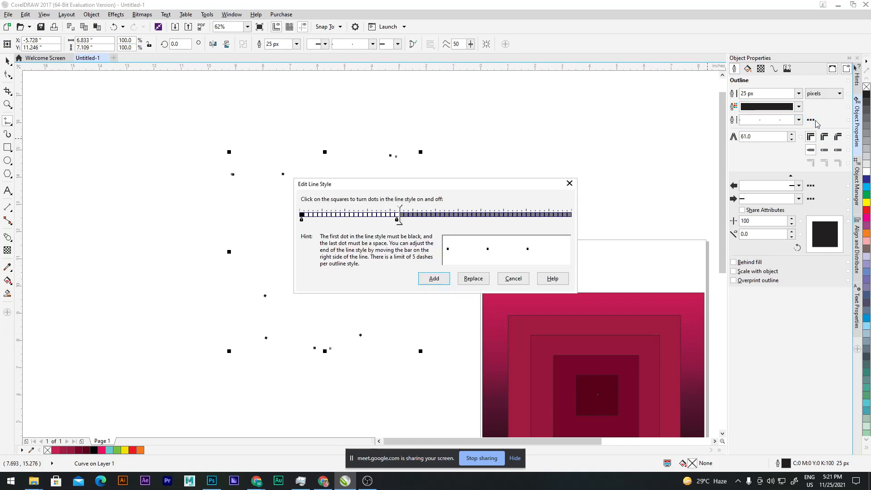
pyautogui.moveTo(399, 221); pyautogui.dragTo(266, 221)
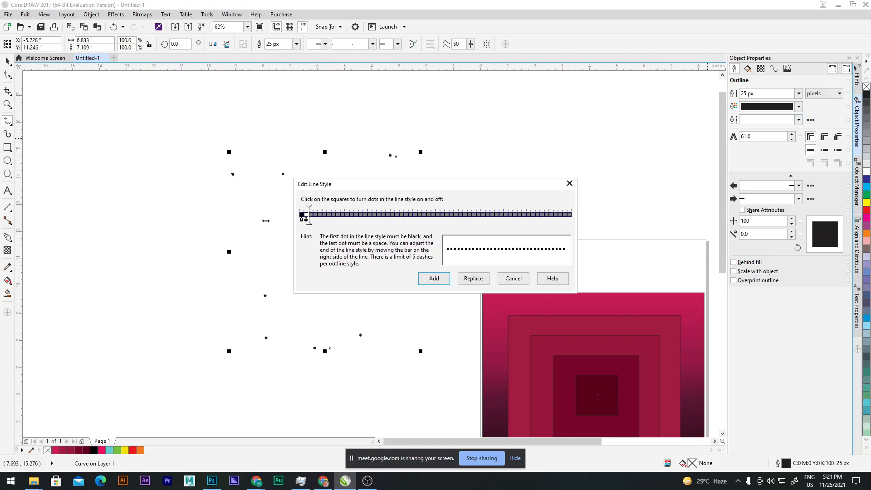
pyautogui.click(446, 281)
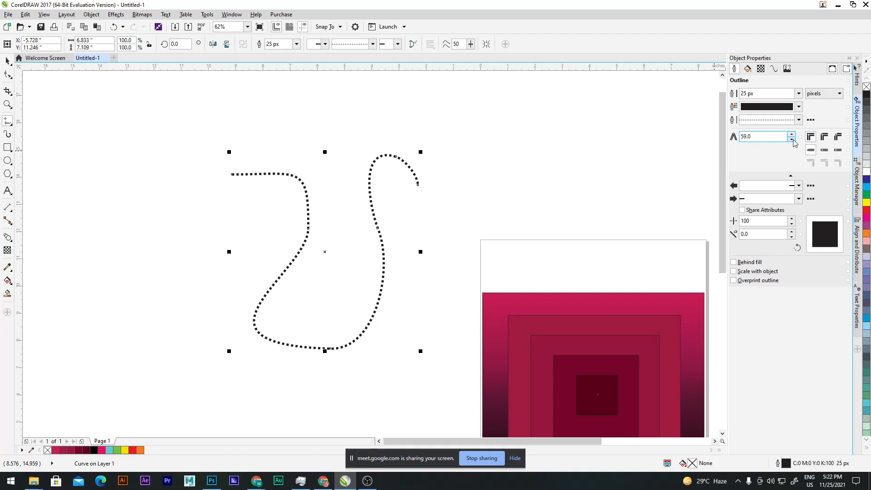
# Step: Set the miter limit to 100 and try a dashed line style before applying one that mixes dashes and dots
pyautogui.press('Return')
pyautogui.write('100')
pyautogui.click(799, 119)
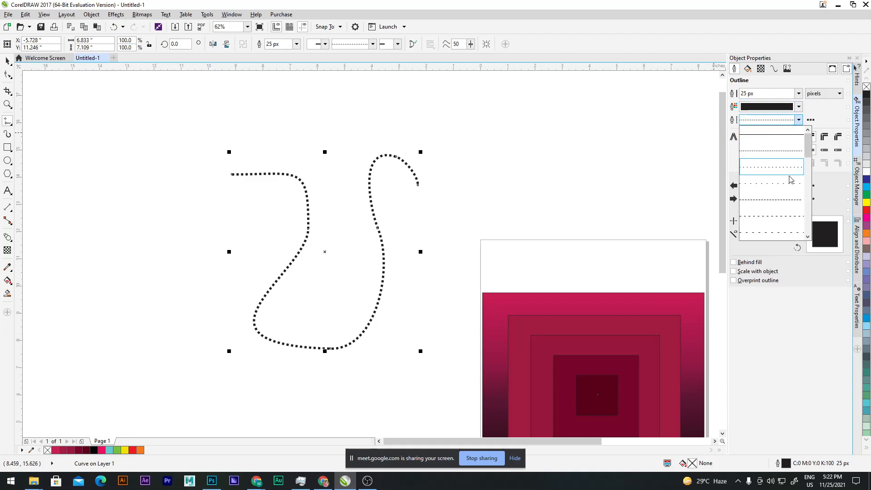
pyautogui.click(780, 232)
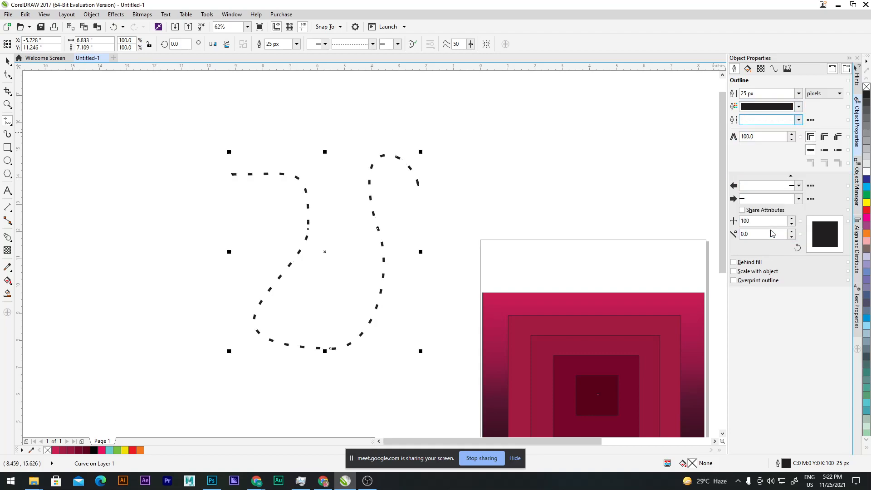
pyautogui.click(799, 119)
pyautogui.moveTo(807, 147); pyautogui.dragTo(806, 201)
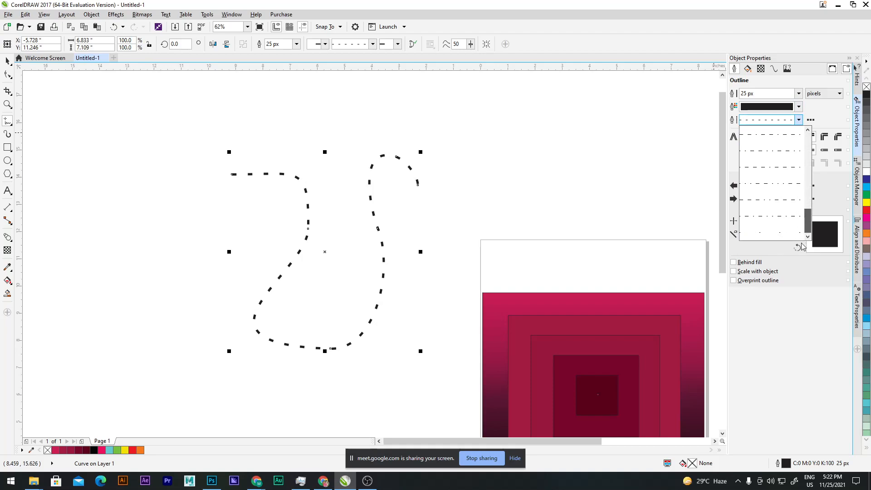
pyautogui.click(771, 183)
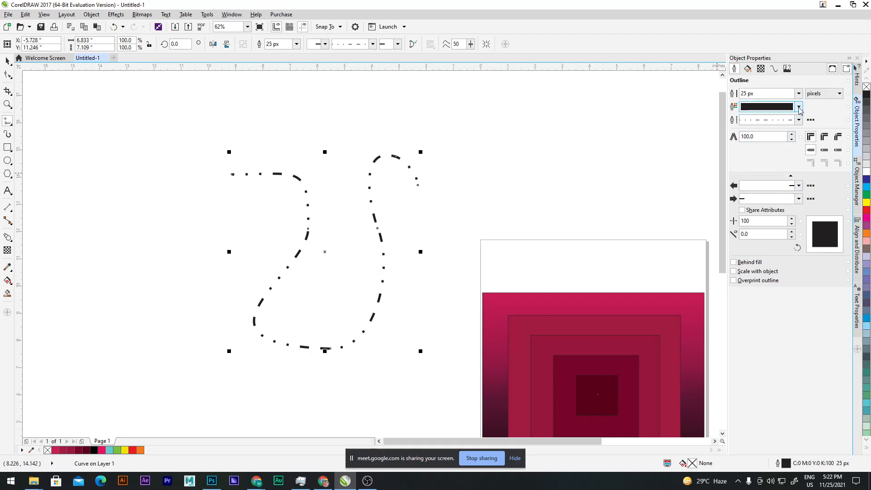
# Step: Recolour the curve's outline green with CMYK values 71, 0, 77, 0
pyautogui.click(798, 107)
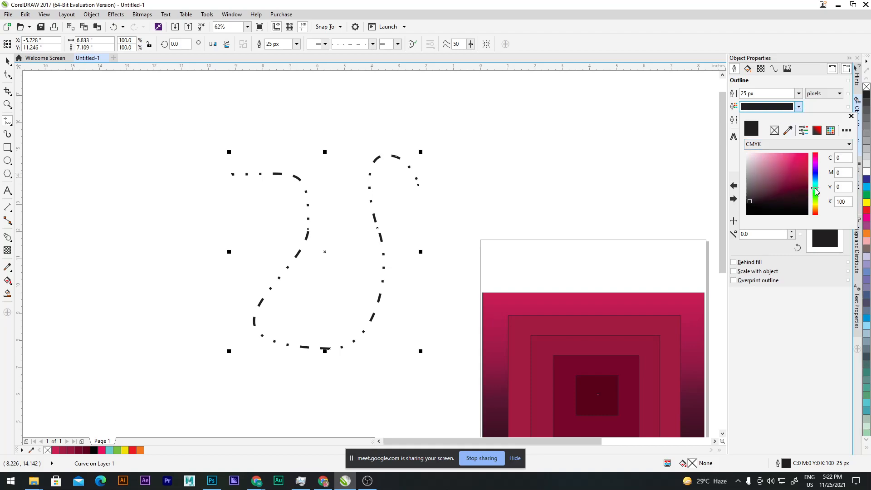
pyautogui.click(815, 191)
pyautogui.click(792, 164)
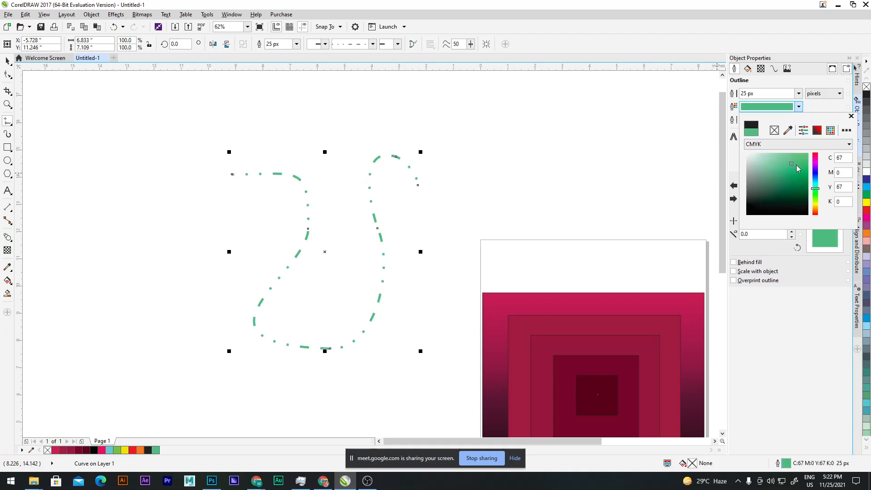
pyautogui.click(803, 163)
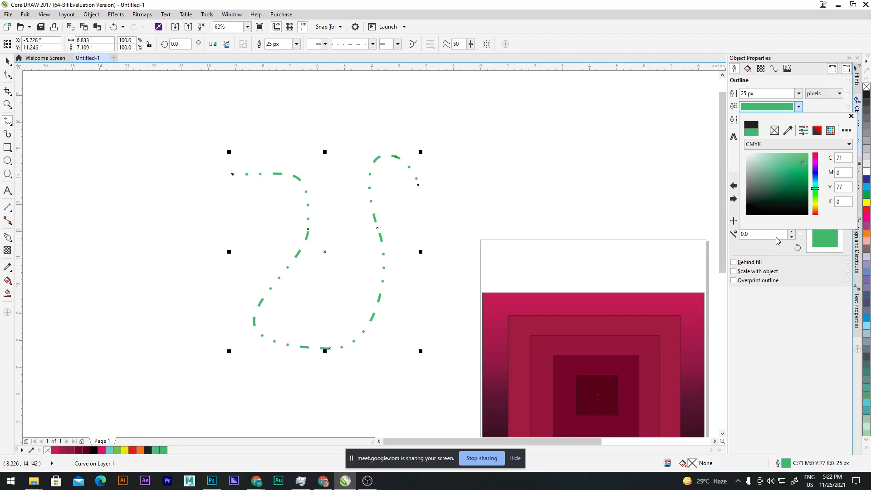
pyautogui.click(812, 331)
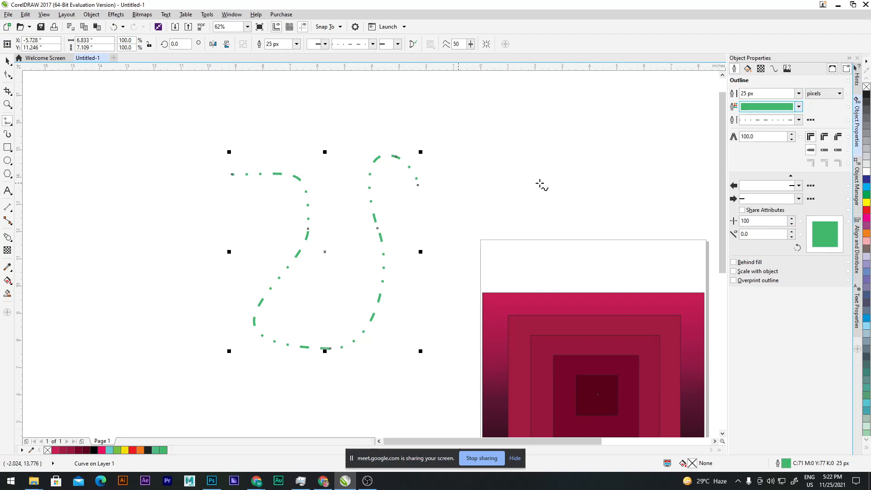
# Step: Set the curve's outline to round corners and round line caps
pyautogui.click(824, 137)
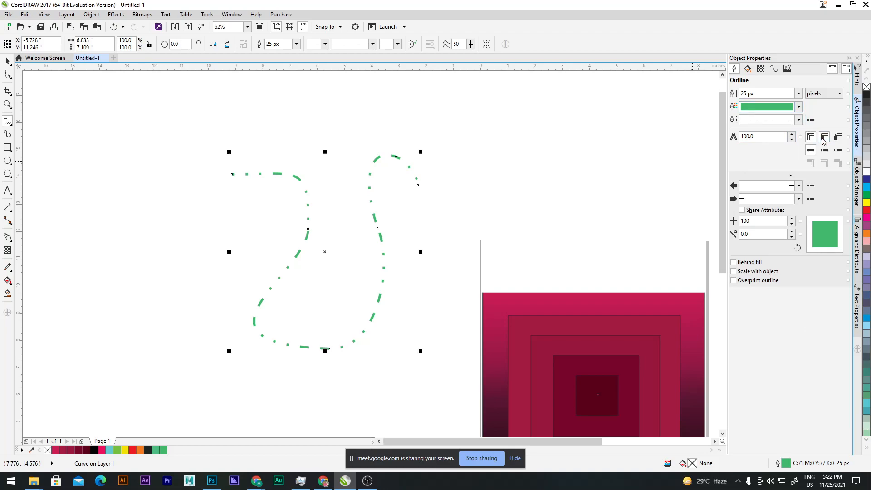
pyautogui.click(810, 137)
pyautogui.click(824, 137)
pyautogui.click(825, 151)
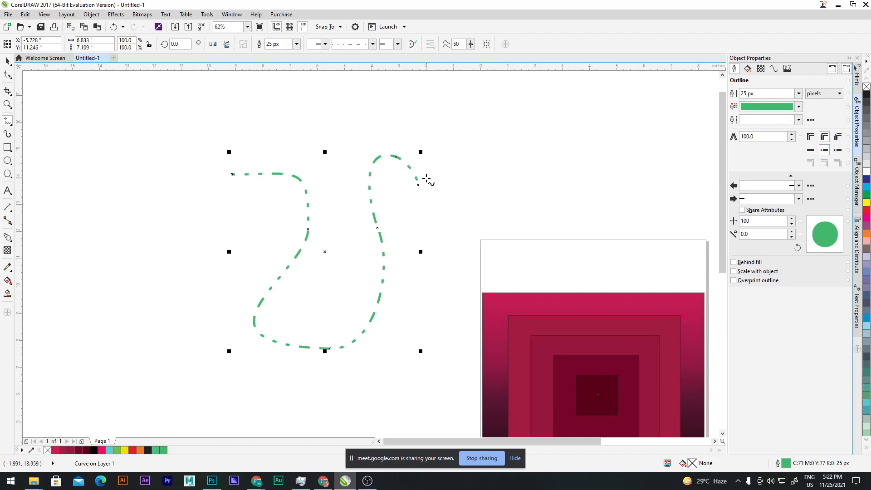
# Step: Reshape the curve with the Shape tool by moving the middle node of its right-hand side outward to the right
pyautogui.click(8, 75)
pyautogui.moveTo(381, 229); pyautogui.dragTo(402, 229)
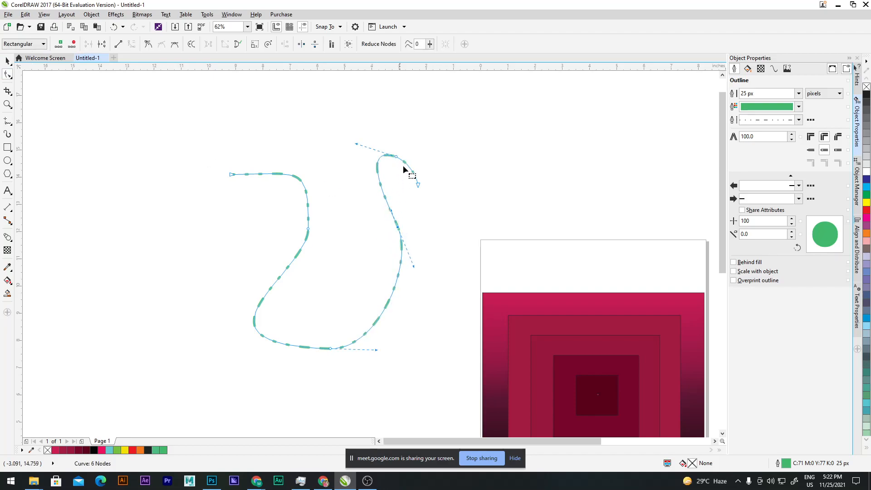
# Step: Reposition all six nodes of the green curve and arch the segment at its left-hand open end upward
pyautogui.moveTo(421, 187)
pyautogui.mouseDown()
pyautogui.moveTo(436, 186)
pyautogui.moveTo(466, 138)
pyautogui.mouseUp()
pyautogui.moveTo(405, 156)
pyautogui.mouseDown()
pyautogui.moveTo(407, 138)
pyautogui.moveTo(381, 158)
pyautogui.mouseUp()
pyautogui.moveTo(398, 228); pyautogui.dragTo(419, 241)
pyautogui.moveTo(331, 351); pyautogui.dragTo(352, 371)
pyautogui.moveTo(308, 231); pyautogui.dragTo(330, 262)
pyautogui.moveTo(231, 174); pyautogui.dragTo(235, 197)
pyautogui.moveTo(304, 198); pyautogui.dragTo(294, 159)
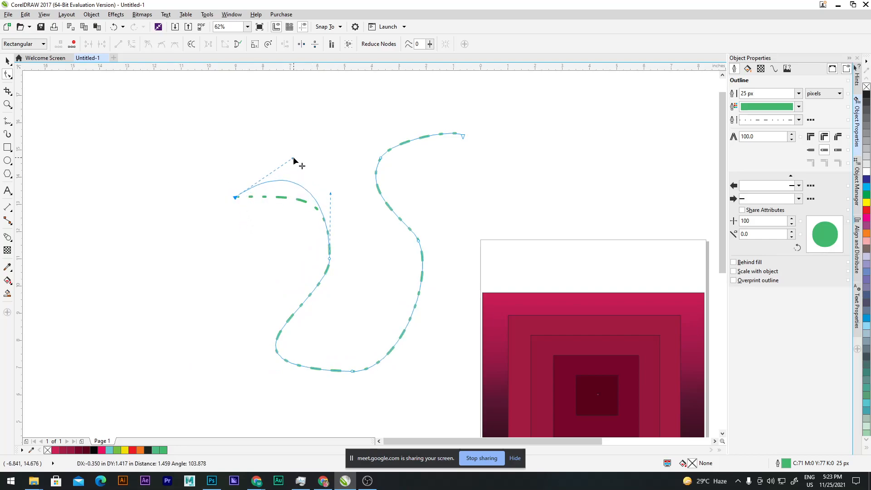
# Step: Lower the curve's left end and bottom nodes and adjust the bottom node's handles to form a rounder, narrower bowl
pyautogui.moveTo(235, 197); pyautogui.dragTo(248, 222)
pyautogui.moveTo(330, 261); pyautogui.dragTo(338, 272)
pyautogui.moveTo(337, 313)
pyautogui.mouseDown()
pyautogui.moveTo(327, 334)
pyautogui.moveTo(347, 287)
pyautogui.moveTo(336, 302)
pyautogui.mouseUp()
pyautogui.moveTo(352, 371); pyautogui.dragTo(359, 399)
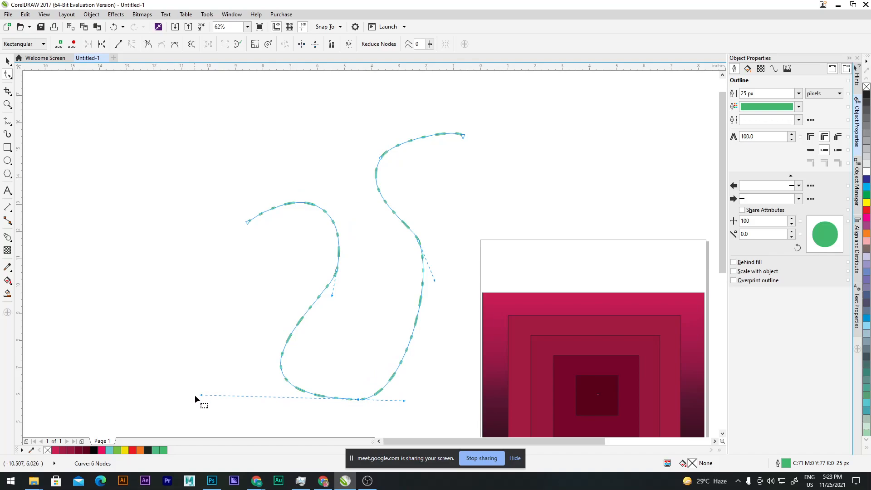
pyautogui.moveTo(201, 395); pyautogui.dragTo(276, 386)
pyautogui.moveTo(404, 405); pyautogui.dragTo(459, 418)
pyautogui.moveTo(358, 400); pyautogui.dragTo(371, 402)
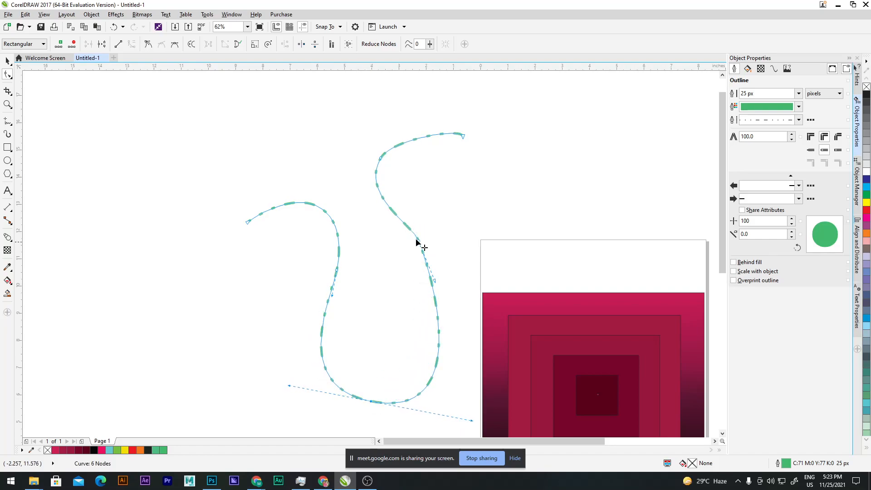
# Step: Smooth the curve's right-hand side by shifting its middle and upper nodes slightly and pulling its open end down and inward
pyautogui.moveTo(434, 283); pyautogui.dragTo(450, 274)
pyautogui.moveTo(419, 241); pyautogui.dragTo(400, 232)
pyautogui.moveTo(381, 158)
pyautogui.mouseDown()
pyautogui.moveTo(388, 150)
pyautogui.moveTo(389, 159)
pyautogui.mouseUp()
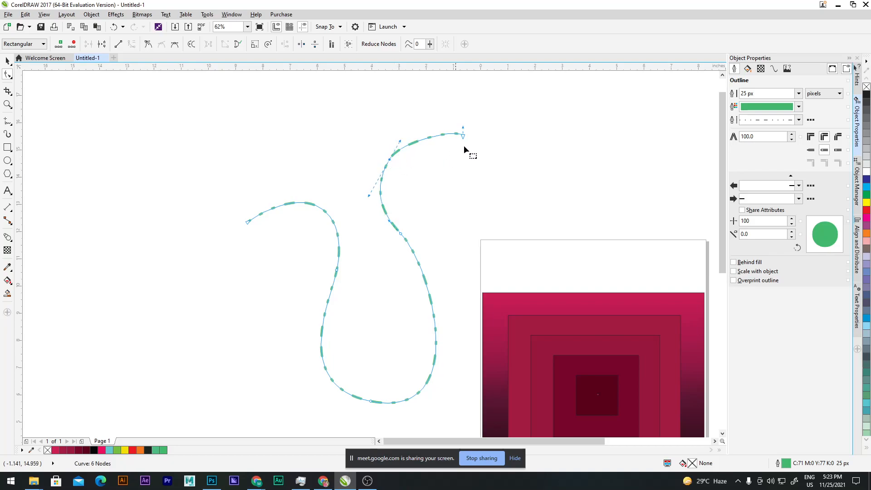
pyautogui.moveTo(464, 135); pyautogui.dragTo(444, 161)
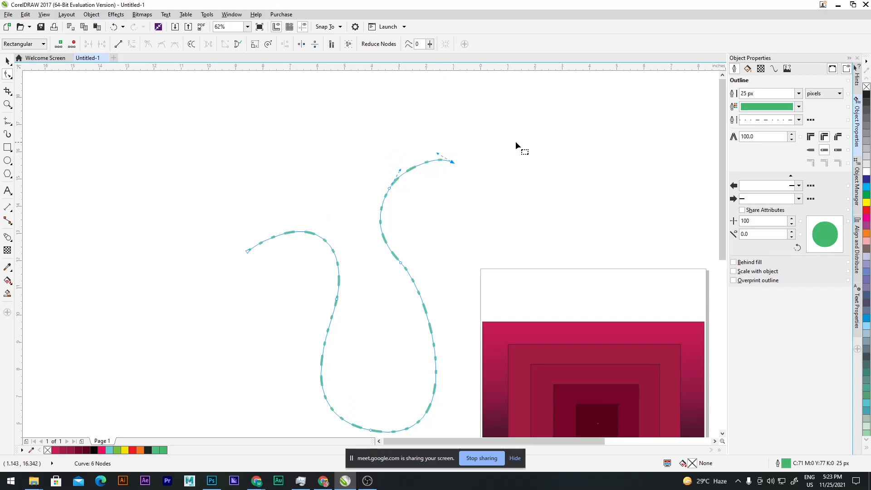
# Step: Draw a horizontal 2-Point Line about 6.1 inches long above the page and try an open arrowhead at its start
pyautogui.scroll(-5, 432, 193)
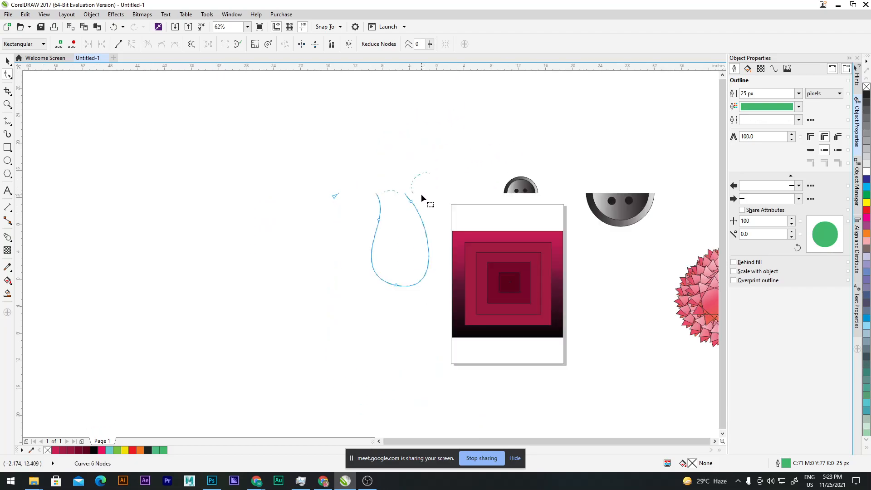
pyautogui.scroll(5, 421, 199)
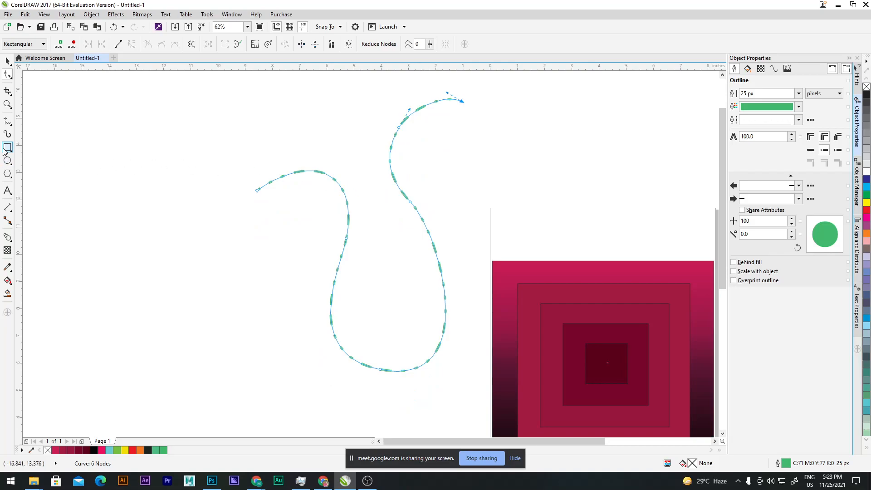
pyautogui.click(8, 121)
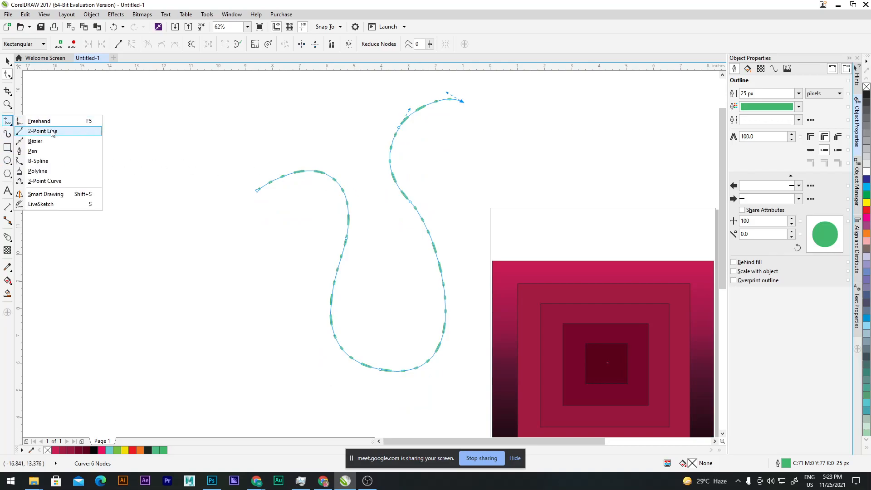
pyautogui.click(49, 131)
pyautogui.scroll(-6, 299, 185)
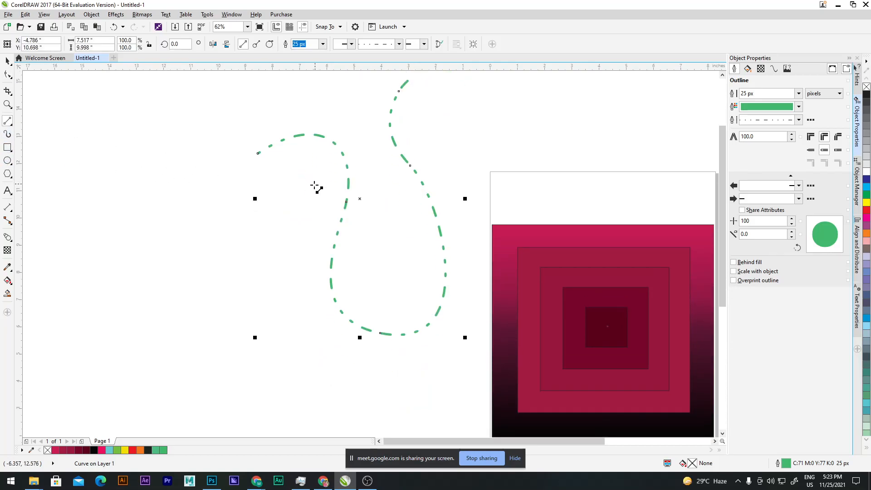
pyautogui.scroll(4, 267, 224)
pyautogui.scroll(-1, 264, 260)
pyautogui.scroll(-3, 288, 246)
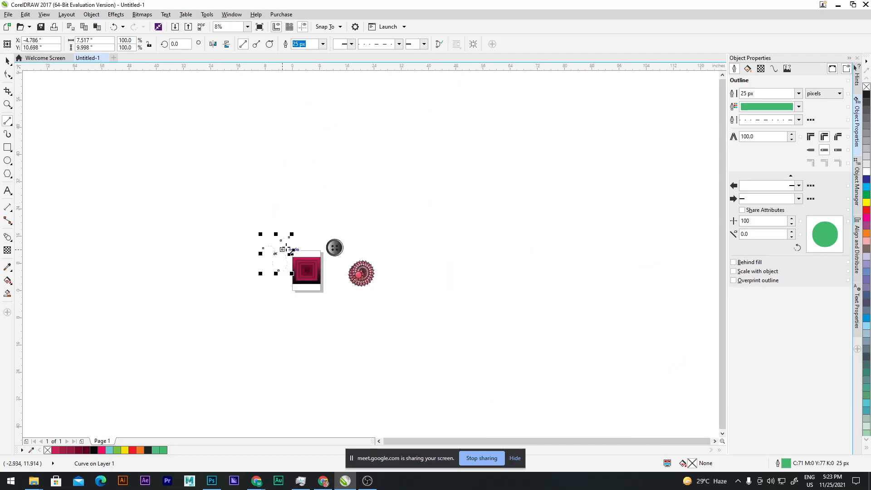
pyautogui.scroll(5, 287, 247)
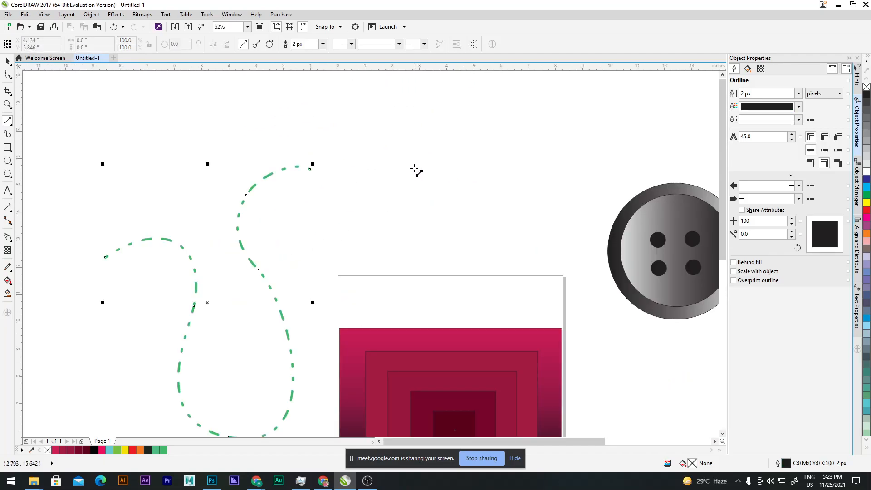
pyautogui.moveTo(419, 163); pyautogui.dragTo(589, 163)
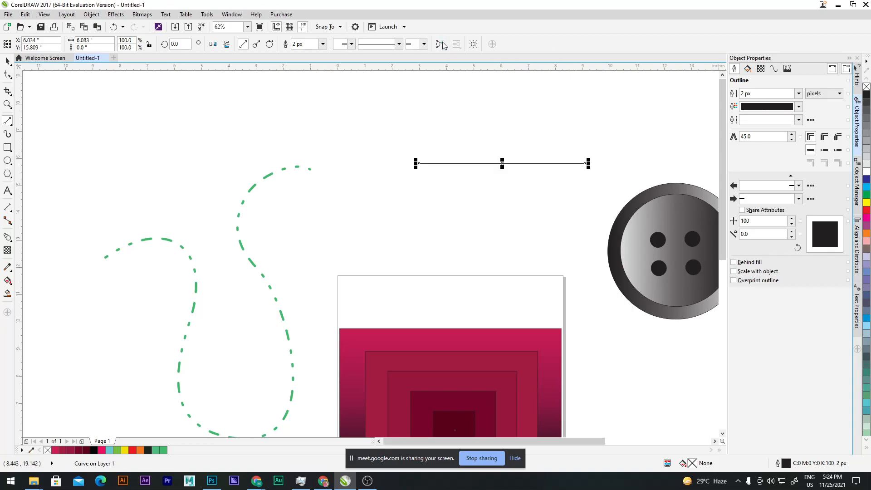
pyautogui.click(351, 44)
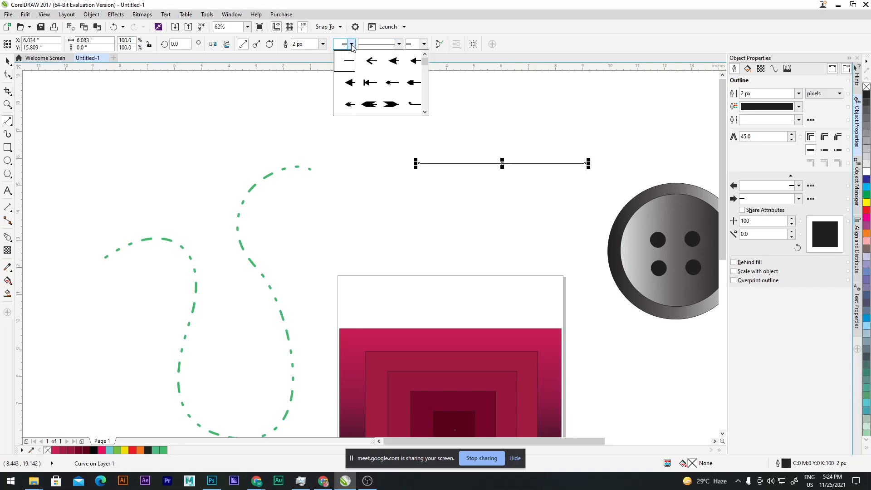
pyautogui.click(376, 66)
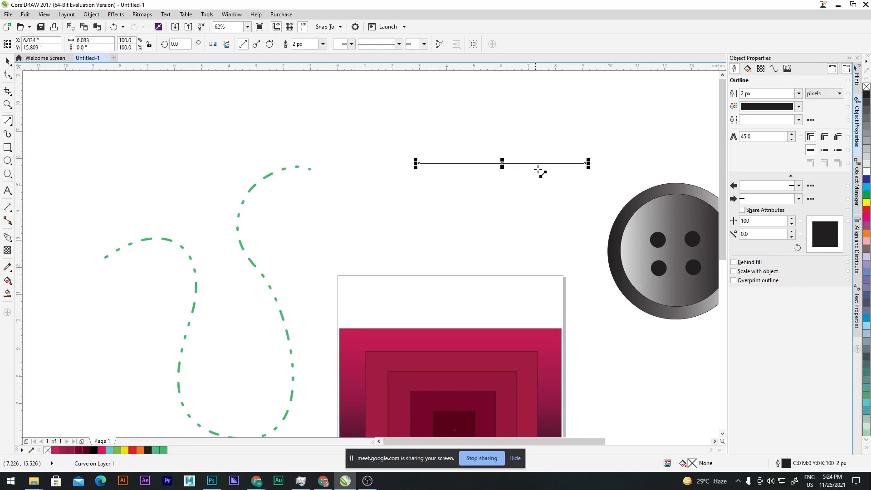
# Step: Draw a second horizontal line about 5.8 inches long above the first, with an open start arrowhead and a 25 px outline
pyautogui.moveTo(450, 110); pyautogui.dragTo(609, 111)
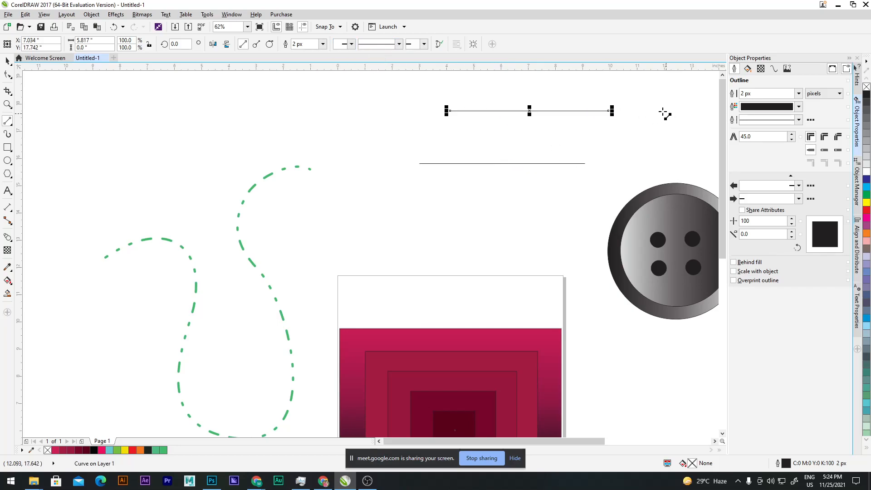
pyautogui.click(352, 44)
pyautogui.click(376, 69)
pyautogui.scroll(1, 496, 108)
pyautogui.scroll(-1, 496, 108)
pyautogui.click(322, 44)
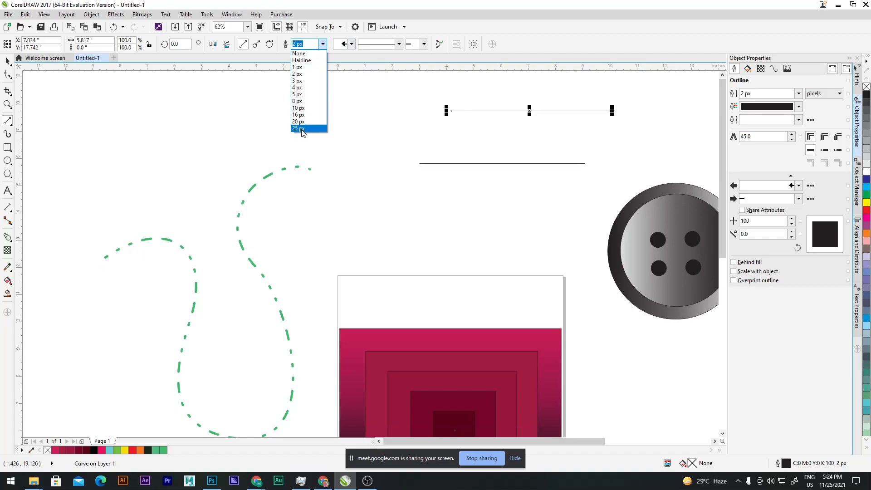
pyautogui.click(319, 128)
# Step: Change the thick line's start to a solid feathered tail pointing inward and add an open arrowhead at its end
pyautogui.click(352, 44)
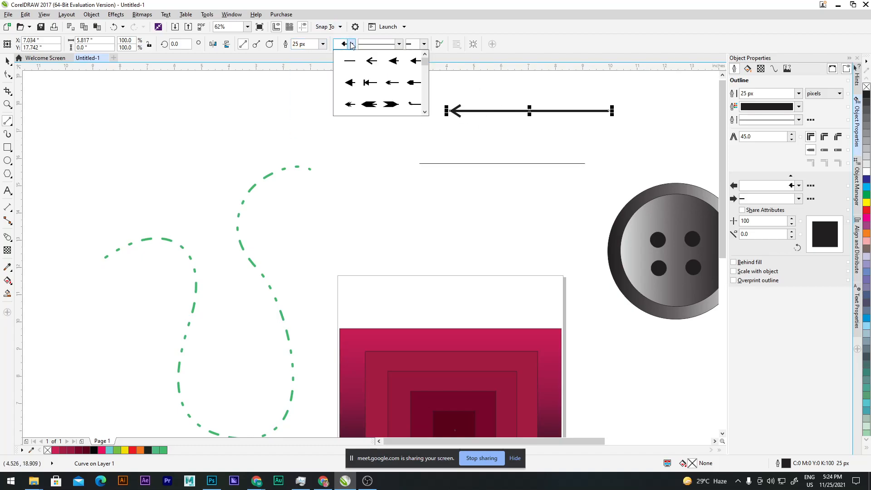
pyautogui.click(369, 104)
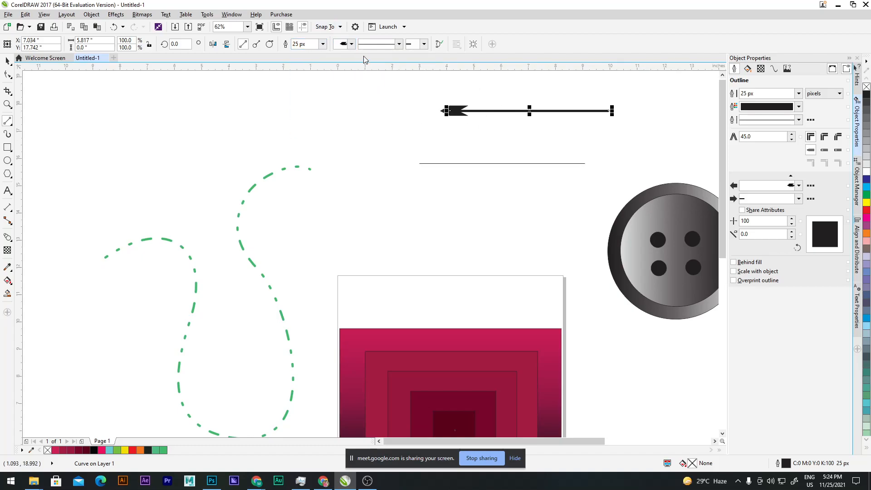
pyautogui.click(352, 44)
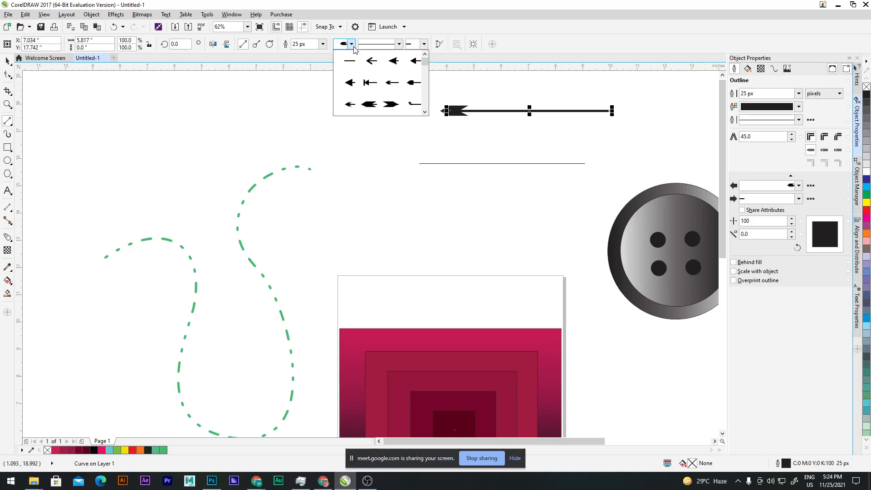
pyautogui.click(395, 107)
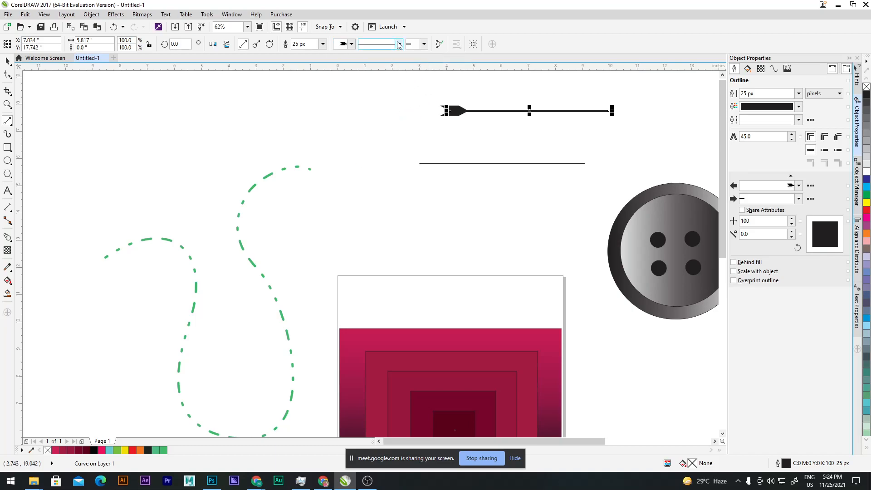
pyautogui.click(423, 44)
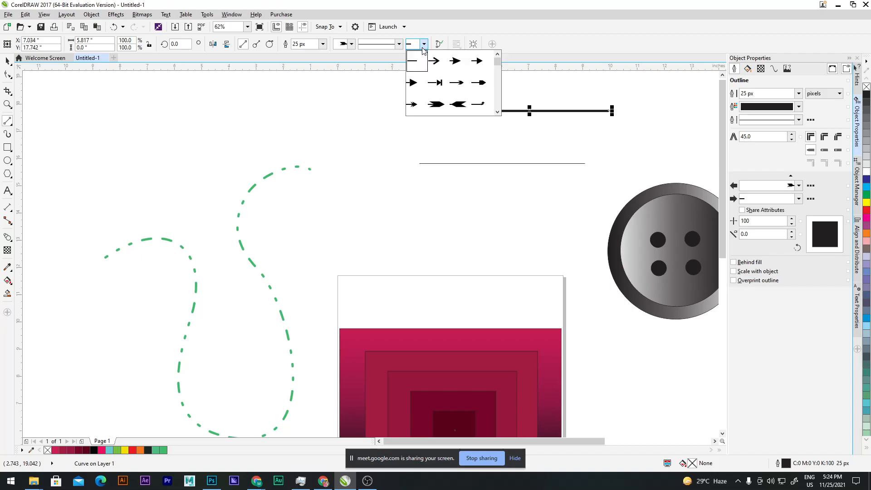
pyautogui.click(441, 64)
# Step: Move the thick arrow to the empty area just above the curve's upper end and apply a dotted line style
pyautogui.press('space')
pyautogui.press('Escape')
pyautogui.moveTo(502, 115); pyautogui.dragTo(355, 215)
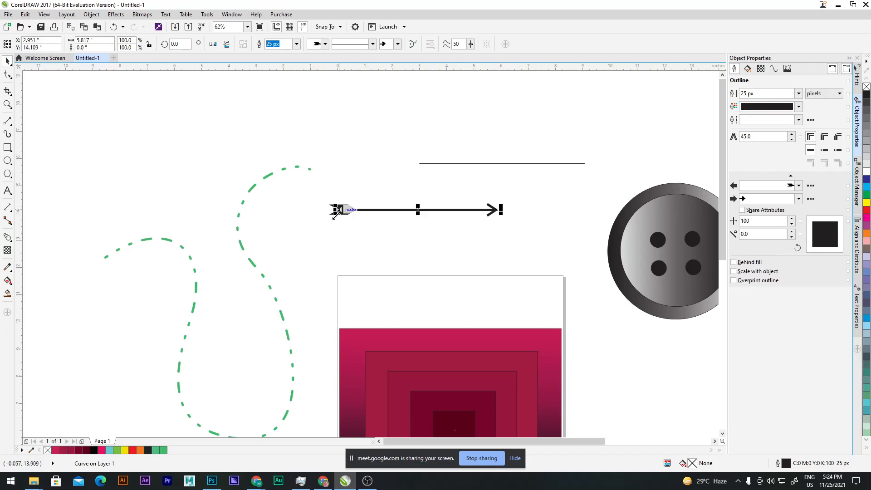
pyautogui.moveTo(415, 210); pyautogui.dragTo(365, 120)
pyautogui.click(373, 44)
pyautogui.click(364, 90)
pyautogui.click(607, 104)
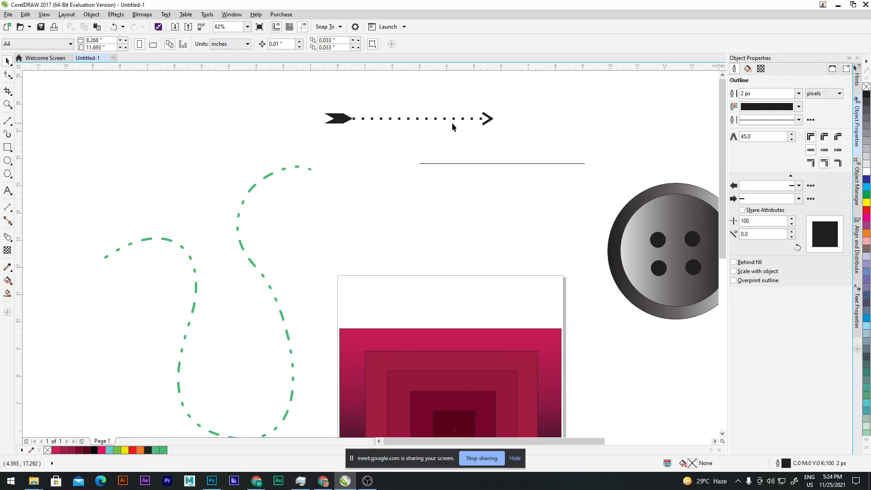
# Step: Open the line style editor for the dotted arrow
pyautogui.click(340, 120)
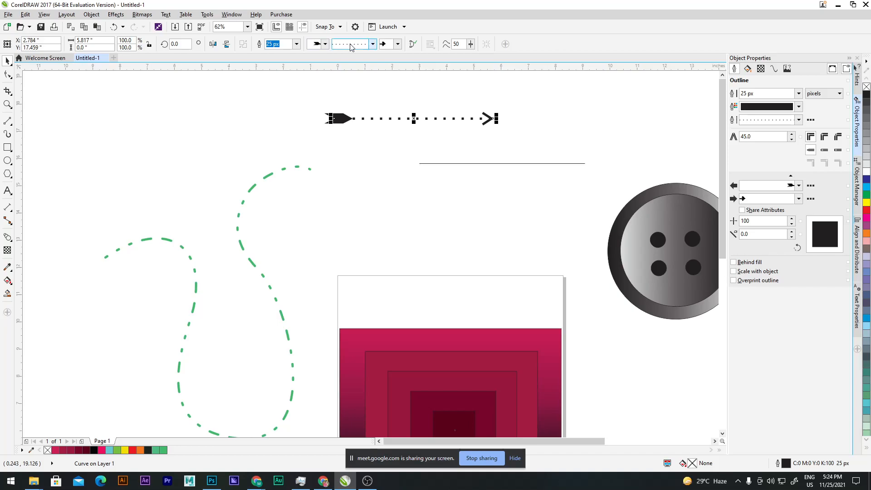
pyautogui.click(372, 44)
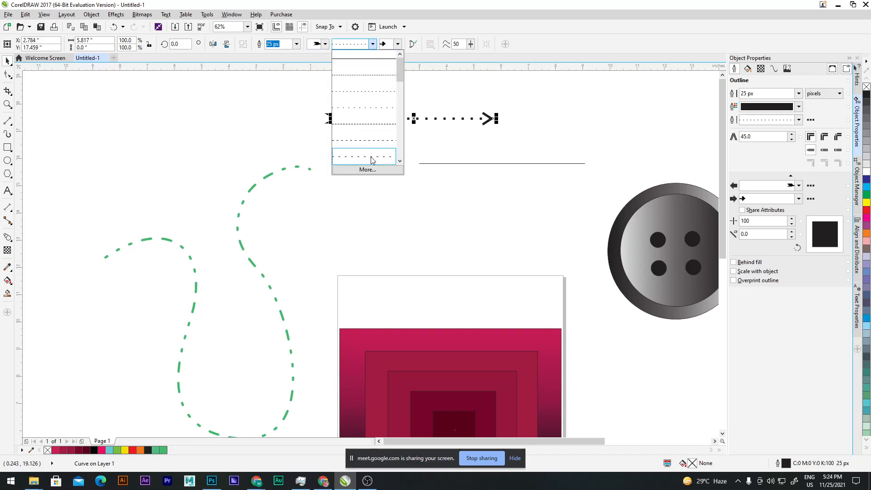
pyautogui.click(366, 171)
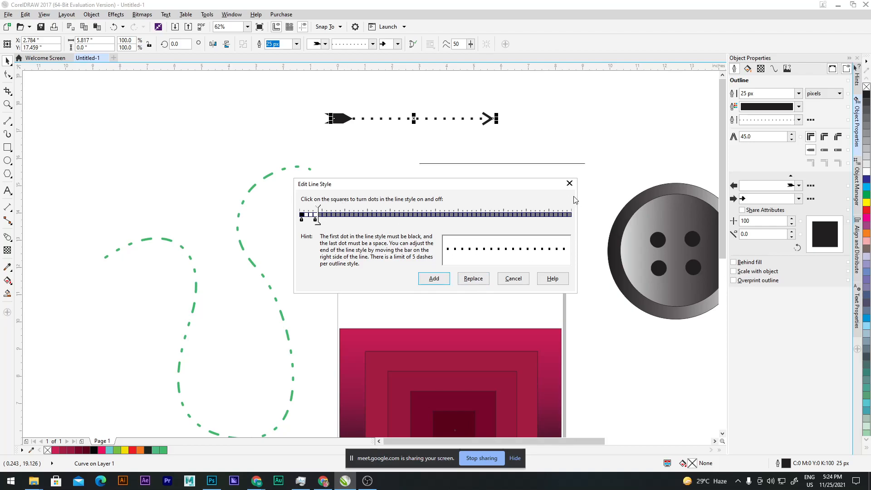
# Step: Edit the selected arrow line's style to shorten the gap between dots, and add it as a new line style
pyautogui.click(570, 183)
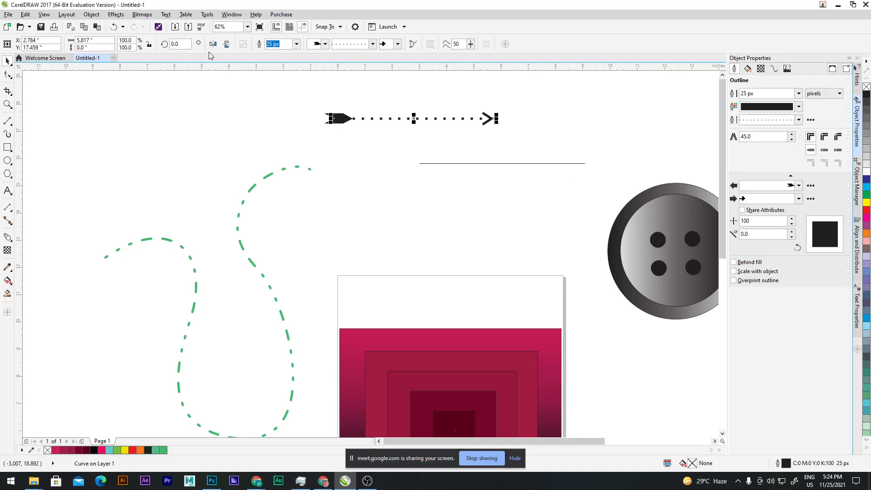
pyautogui.click(366, 45)
pyautogui.click(381, 170)
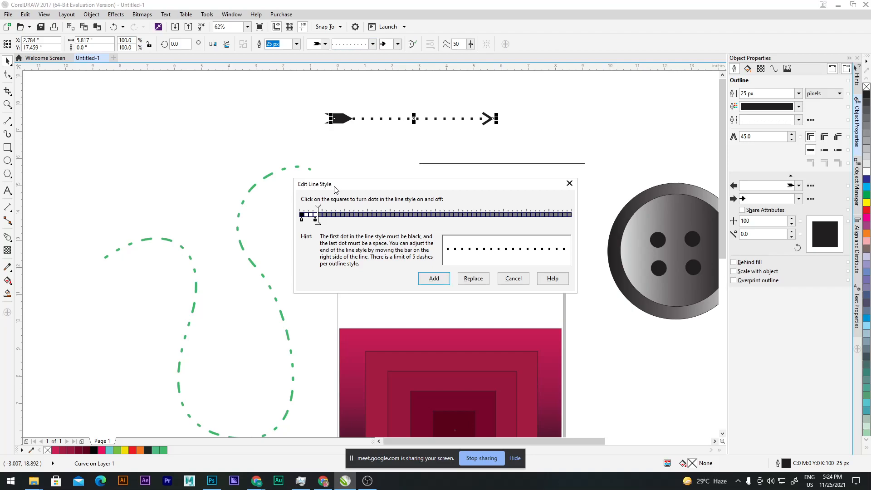
pyautogui.moveTo(320, 208); pyautogui.dragTo(214, 211)
pyautogui.click(443, 275)
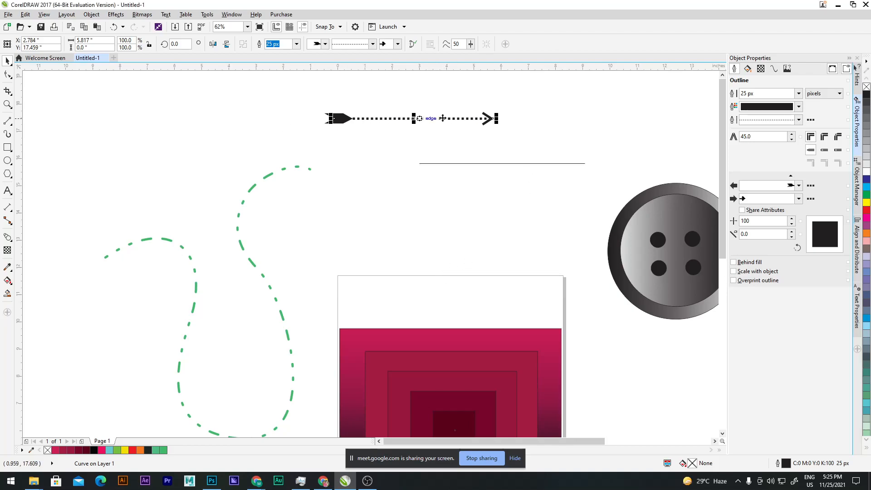
# Step: Apply a more widely spaced dashed line style to the selected arrow line
pyautogui.click(350, 48)
pyautogui.click(366, 155)
pyautogui.click(362, 47)
pyautogui.click(372, 46)
# Step: Try a freehand smoothing value of 68 and restore it to 50
pyautogui.click(471, 45)
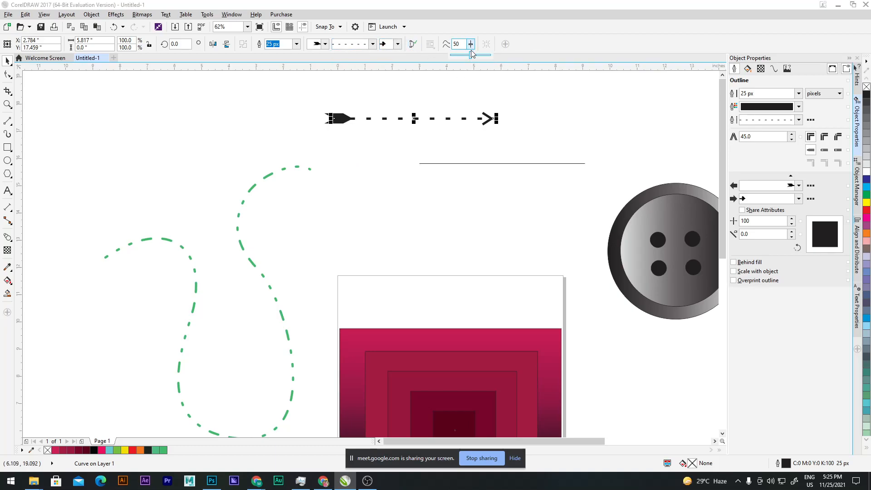
pyautogui.click(485, 55)
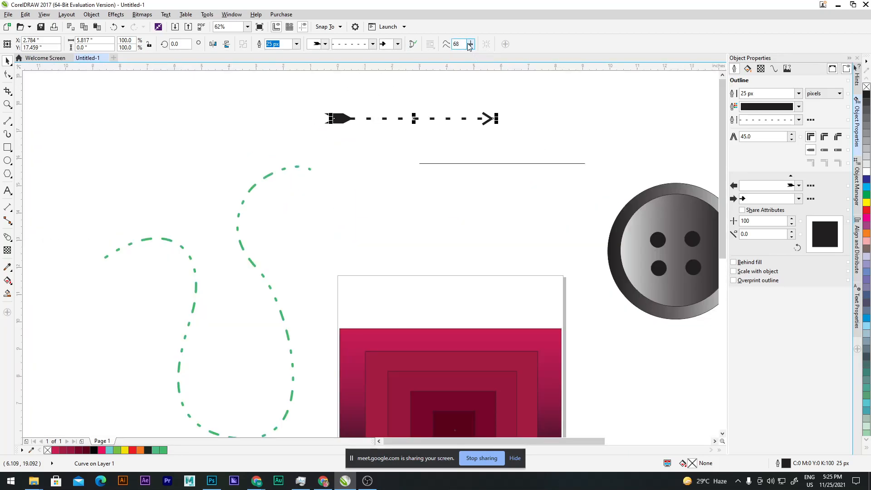
pyautogui.click(470, 46)
pyautogui.write('50')
pyautogui.press('Return')
# Step: Deselect the dashed arrow to inspect it up close, reselect it and activate the 2-Point Line tool
pyautogui.click(557, 127)
pyautogui.scroll(-8, 548, 132)
pyautogui.scroll(9, 549, 127)
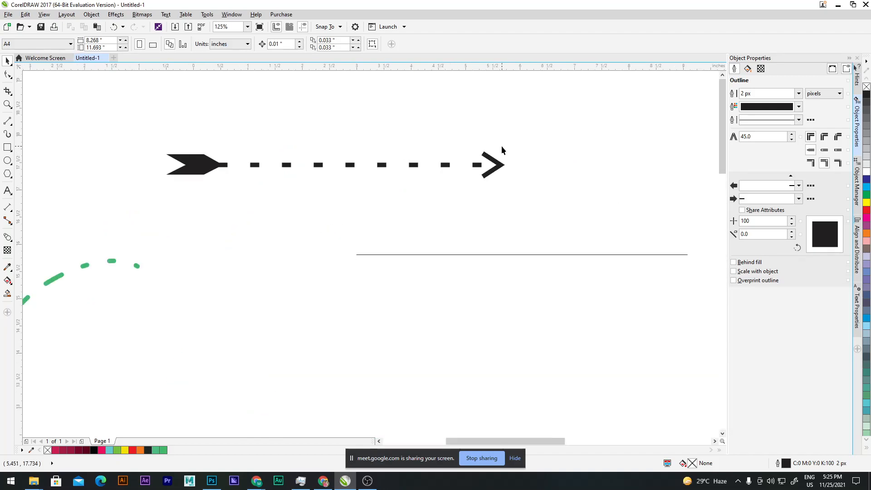
pyautogui.click(505, 164)
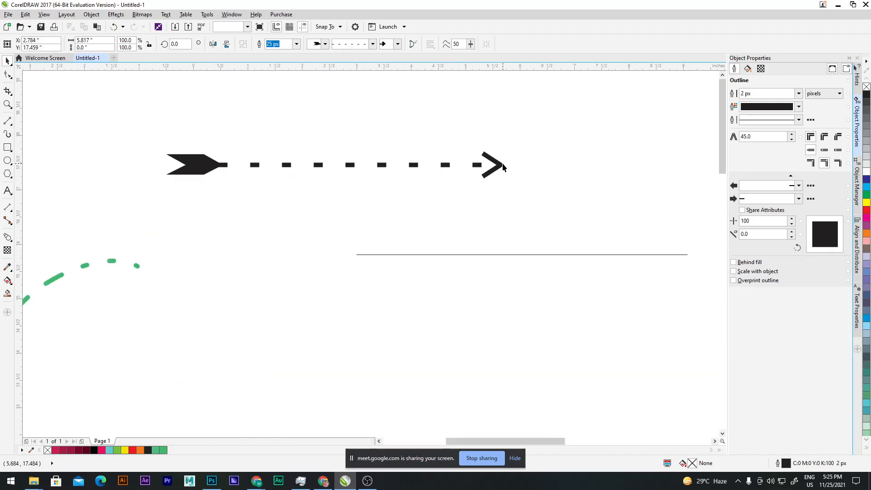
pyautogui.click(8, 120)
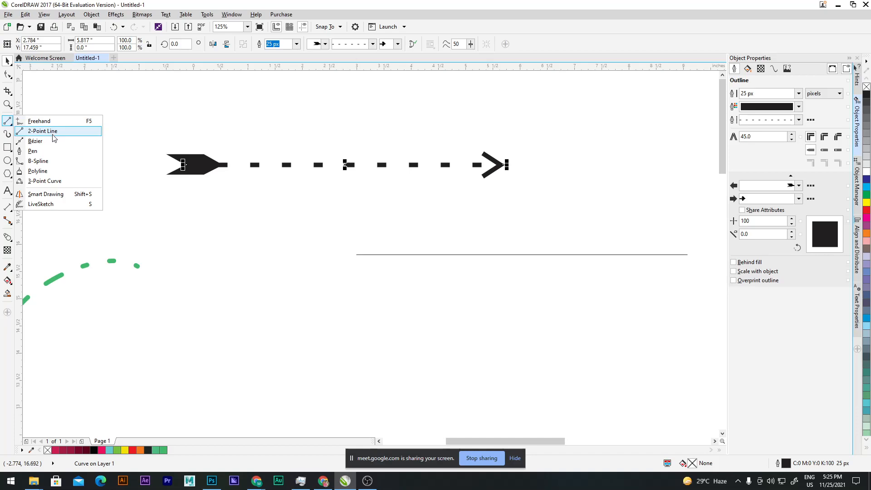
pyautogui.click(54, 134)
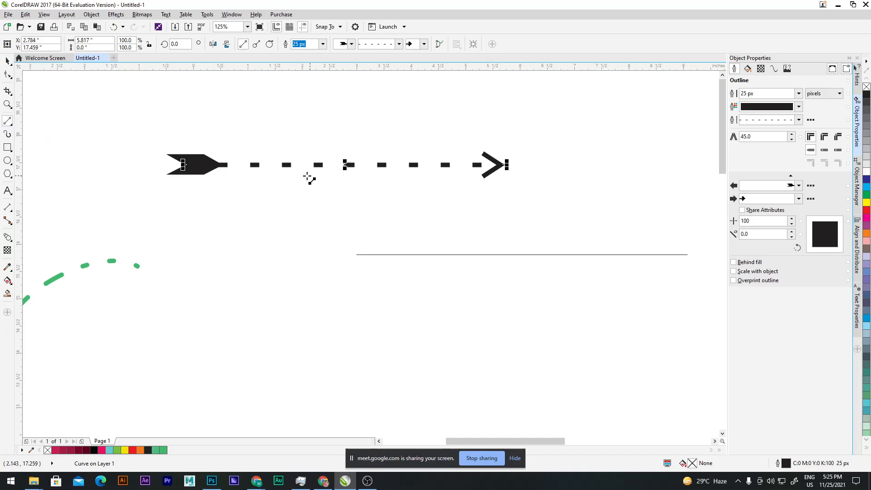
pyautogui.scroll(-5, 282, 189)
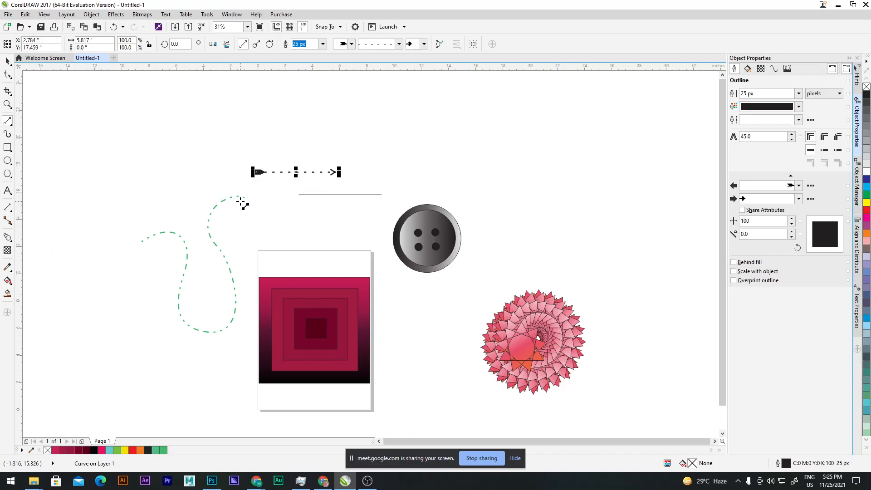
# Step: Switch to Photoshop, open the recent wallpaperflare.com_wallpaper image and draw a horizontal line about 590 px long over the rocky background
pyautogui.click(211, 480)
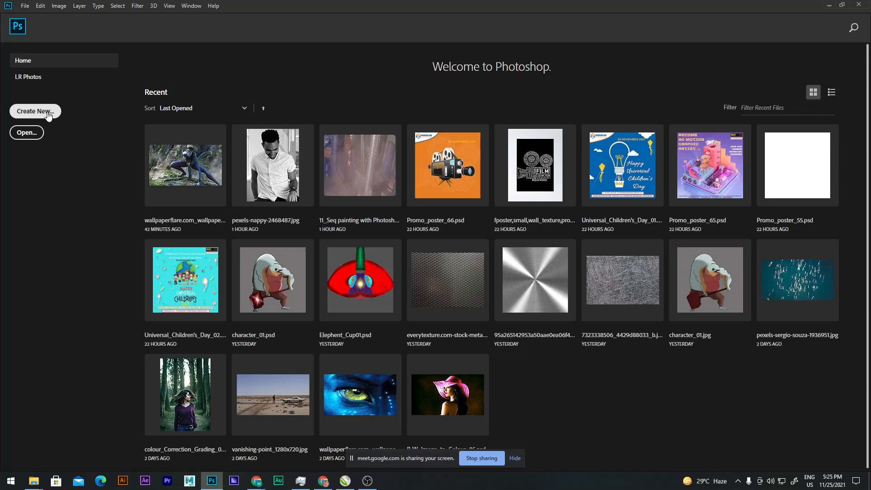
pyautogui.click(178, 177)
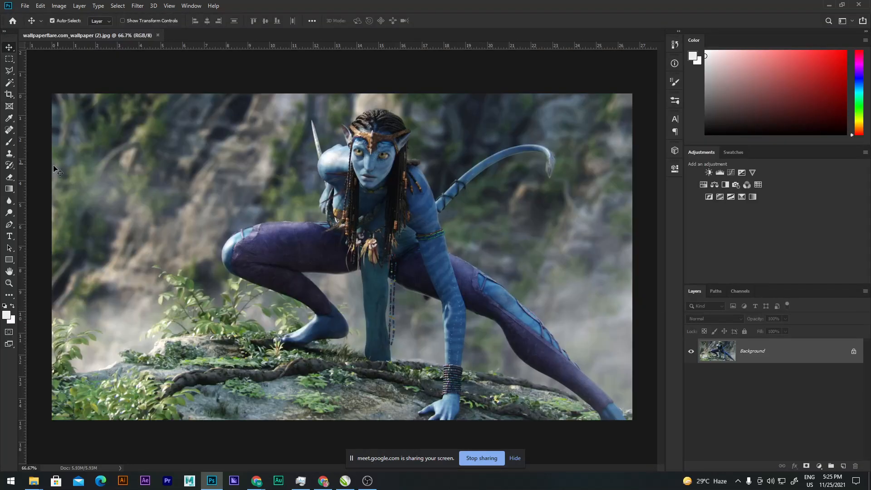
pyautogui.click(7, 261)
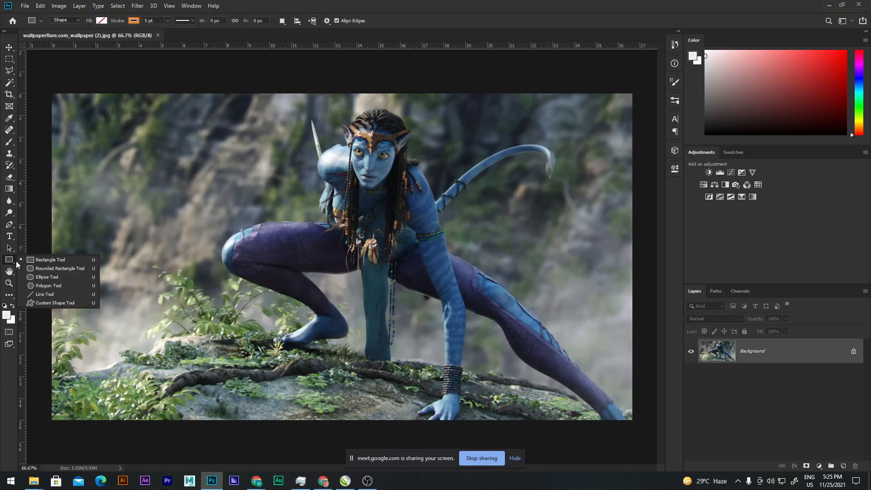
pyautogui.click(44, 295)
pyautogui.moveTo(120, 171); pyautogui.dragTo(299, 171)
pyautogui.scroll(10, 162, 162)
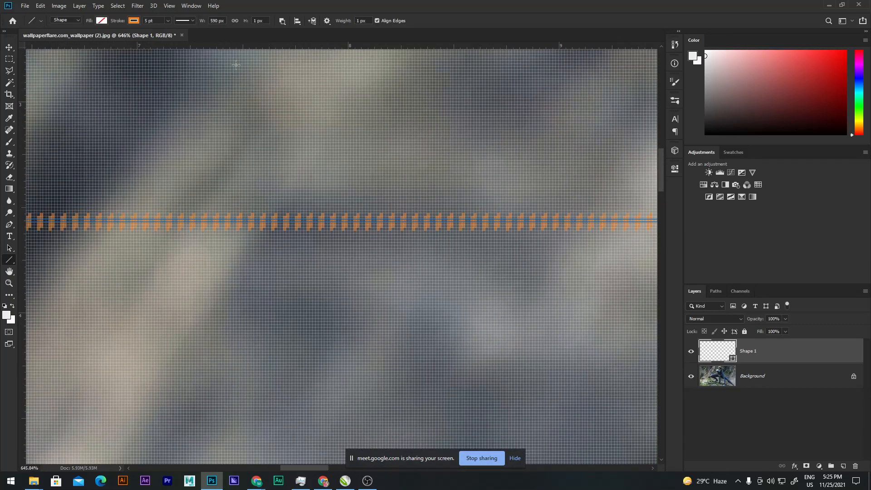
# Step: Give the line a 22.38 pt dashed stroke with center alignment and round caps
pyautogui.moveTo(177, 30)
pyautogui.mouseDown()
pyautogui.moveTo(241, 30)
pyautogui.moveTo(180, 31)
pyautogui.mouseUp()
pyautogui.scroll(-10, 260, 119)
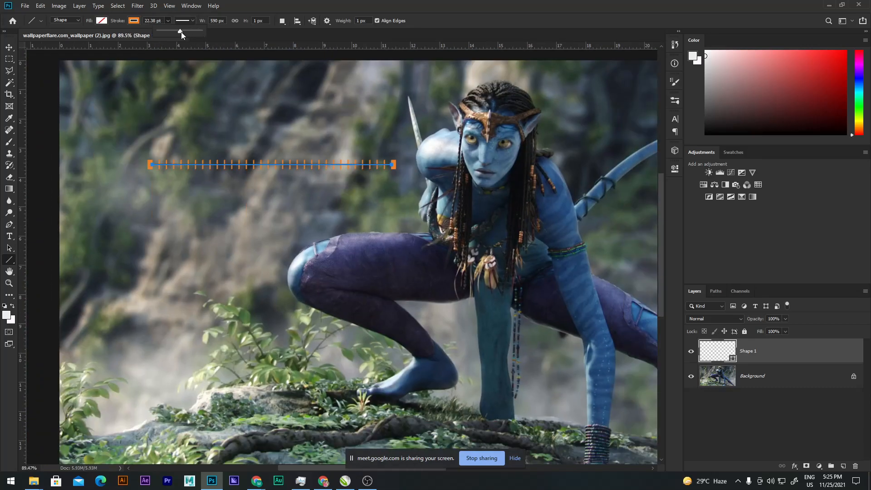
pyautogui.click(194, 20)
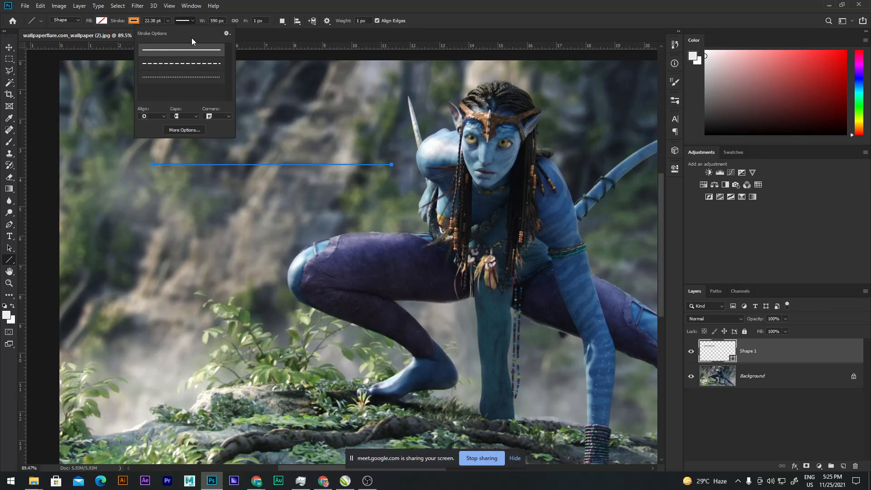
pyautogui.click(186, 66)
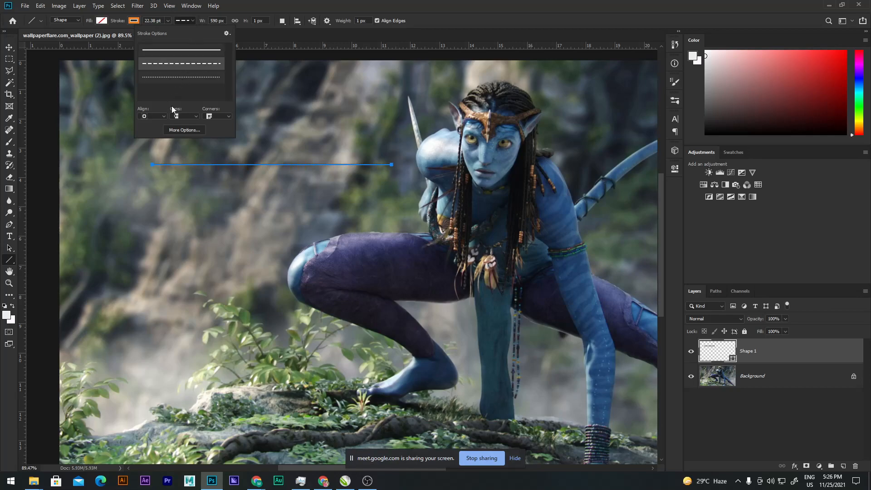
pyautogui.click(153, 116)
pyautogui.click(154, 131)
pyautogui.click(177, 116)
pyautogui.click(187, 131)
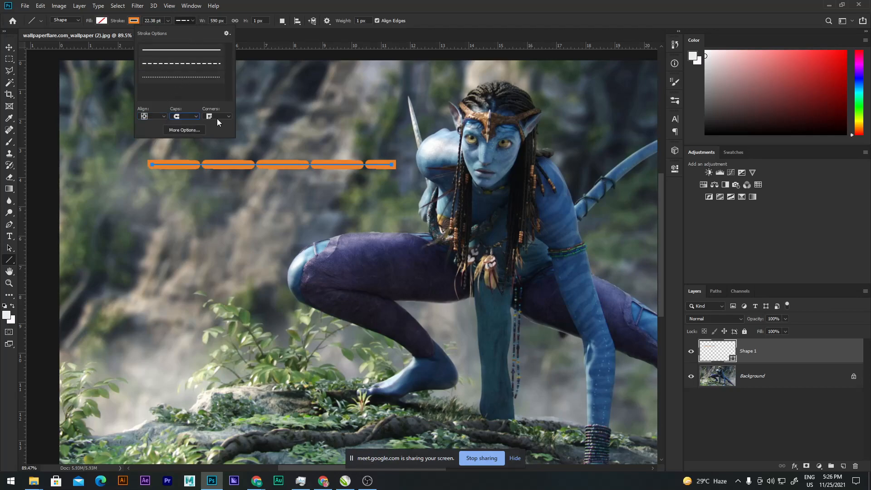
pyautogui.click(191, 21)
pyautogui.keyDown('alt'); pyautogui.scroll(3, 251, 113); pyautogui.keyUp('alt')
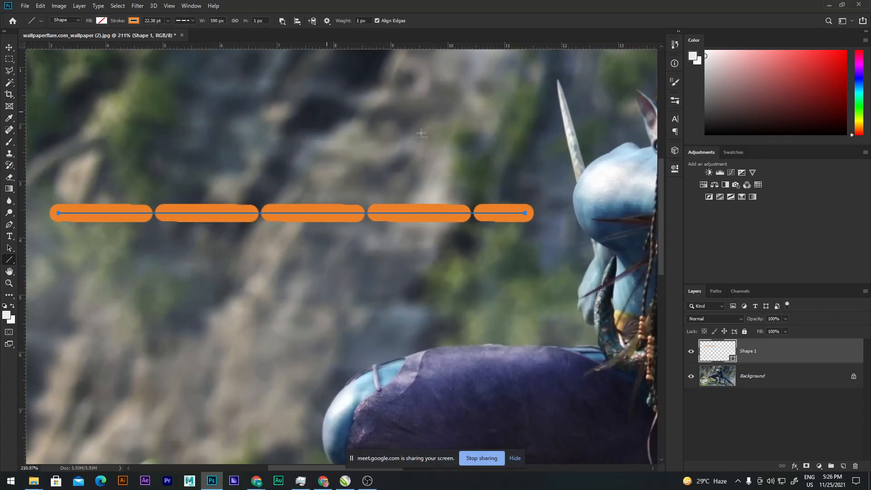
pyautogui.keyDown('alt'); pyautogui.scroll(4, 421, 133); pyautogui.keyUp('alt')
pyautogui.keyDown('alt'); pyautogui.scroll(-1, 424, 187); pyautogui.keyUp('alt')
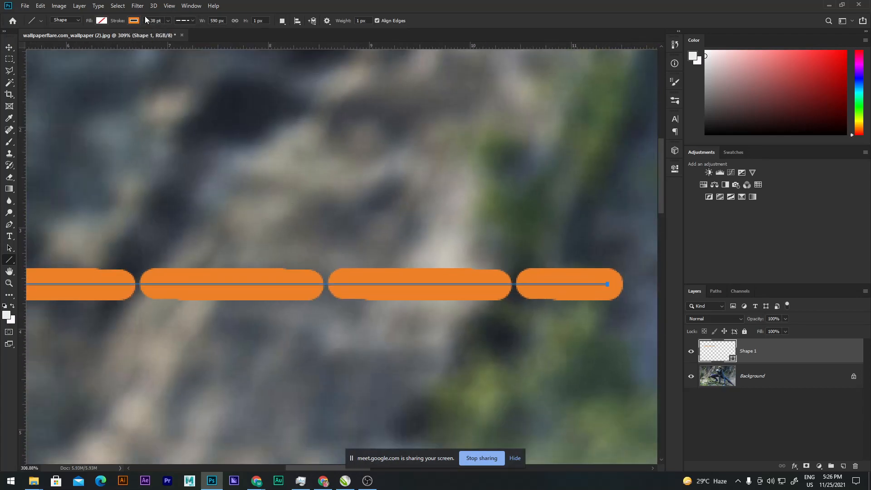
# Step: Try the dotted stroke preset on the line
pyautogui.click(191, 20)
pyautogui.click(188, 78)
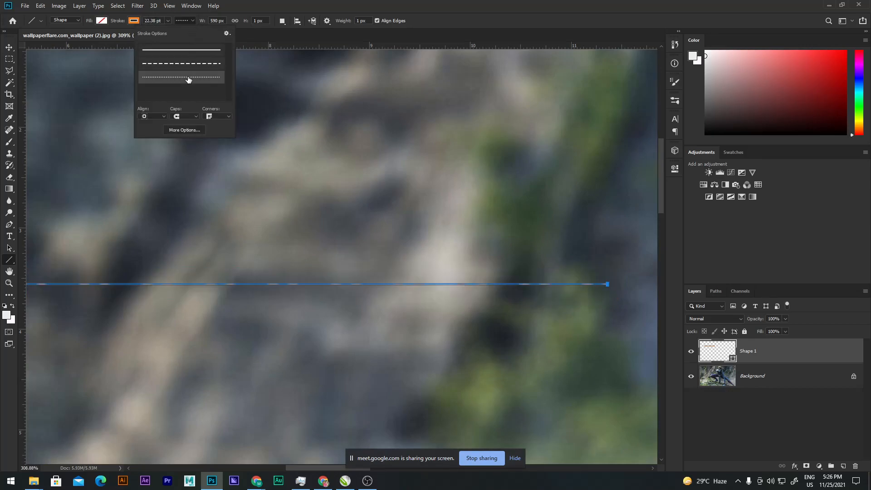
pyautogui.click(192, 20)
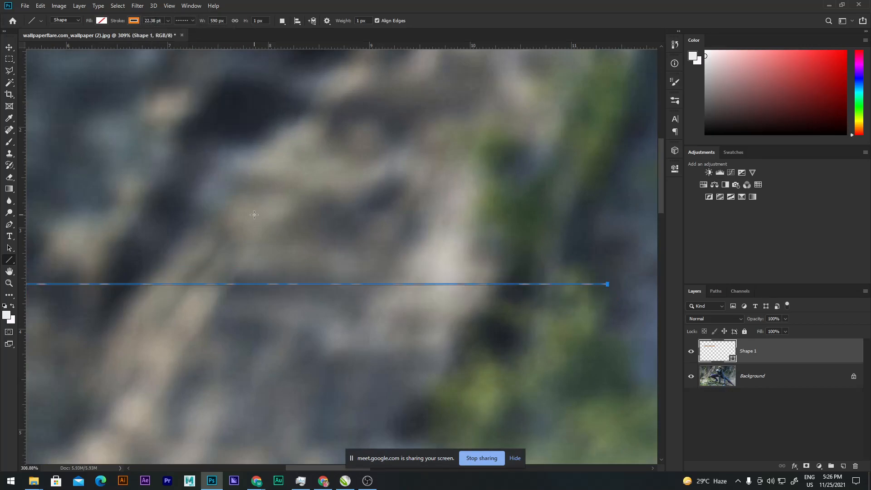
pyautogui.keyDown('alt'); pyautogui.scroll(-1, 256, 223); pyautogui.keyUp('alt')
pyautogui.keyDown('alt'); pyautogui.scroll(2, 257, 223); pyautogui.keyUp('alt')
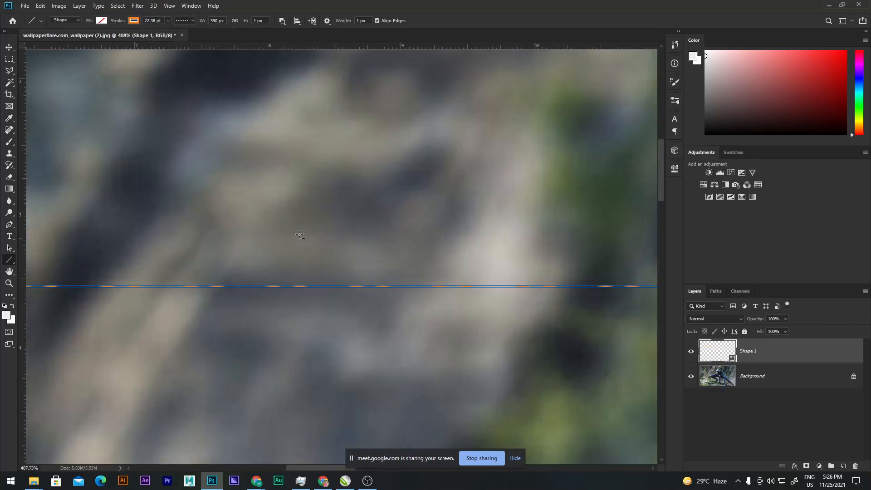
# Step: Return the line to the solid stroke preset and set its stroke width to 288 pt
pyautogui.click(191, 21)
pyautogui.click(165, 63)
pyautogui.click(188, 50)
pyautogui.click(190, 19)
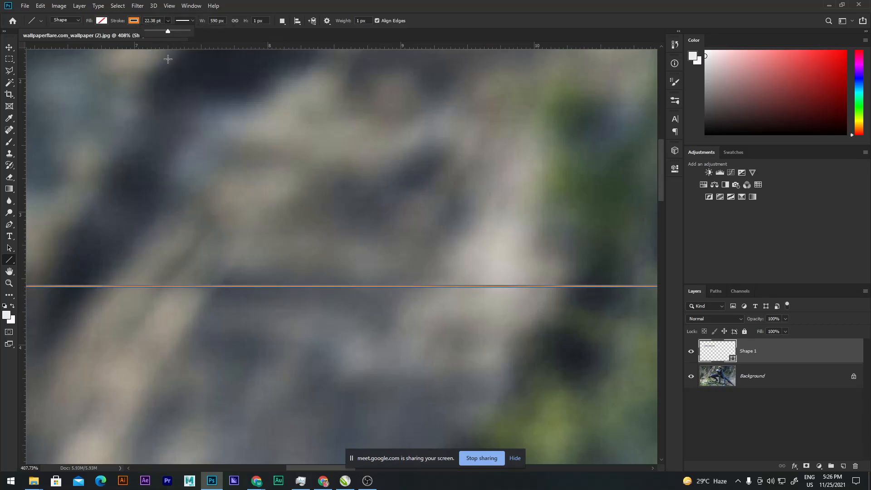
pyautogui.moveTo(163, 31)
pyautogui.mouseDown()
pyautogui.moveTo(146, 31)
pyautogui.moveTo(188, 30)
pyautogui.mouseUp()
# Step: Apply the dotted stroke preset to the thicker line and confirm that preset in the detailed stroke options
pyautogui.click(190, 20)
pyautogui.click(180, 78)
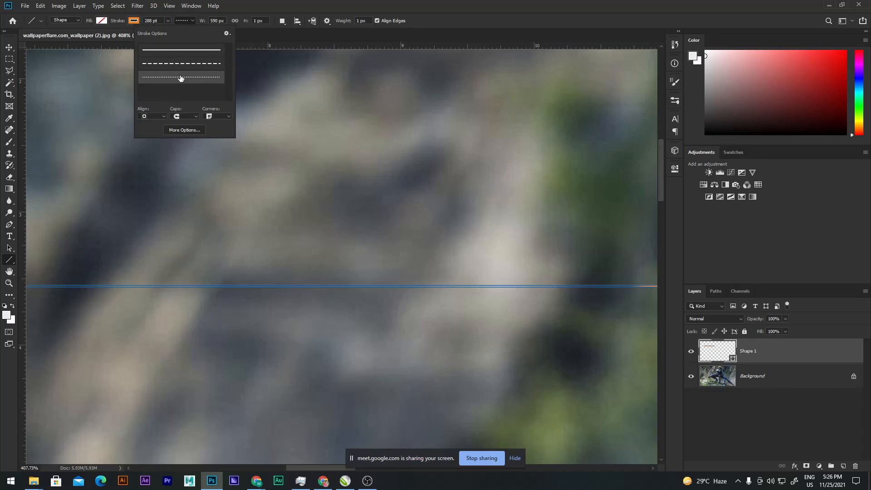
pyautogui.click(182, 131)
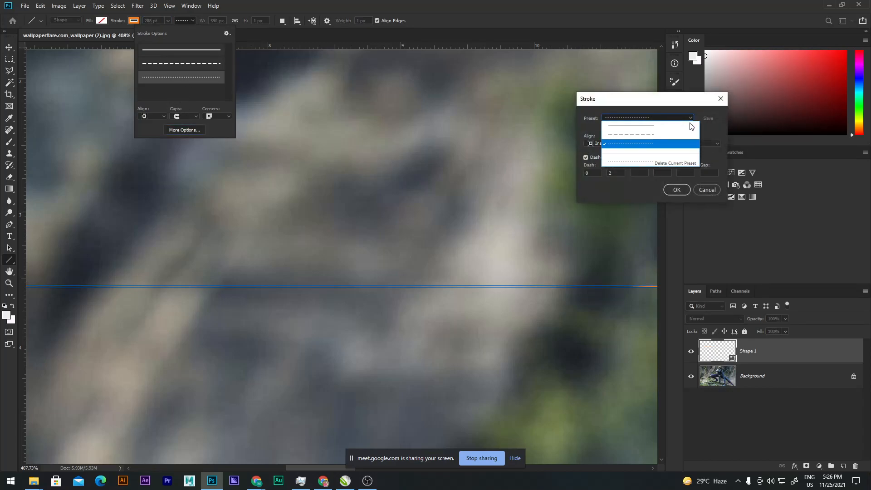
pyautogui.click(634, 143)
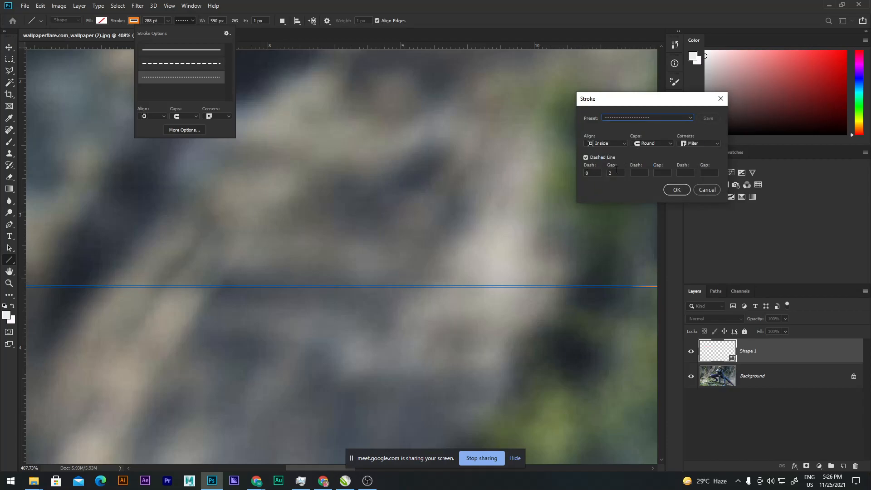
pyautogui.click(677, 190)
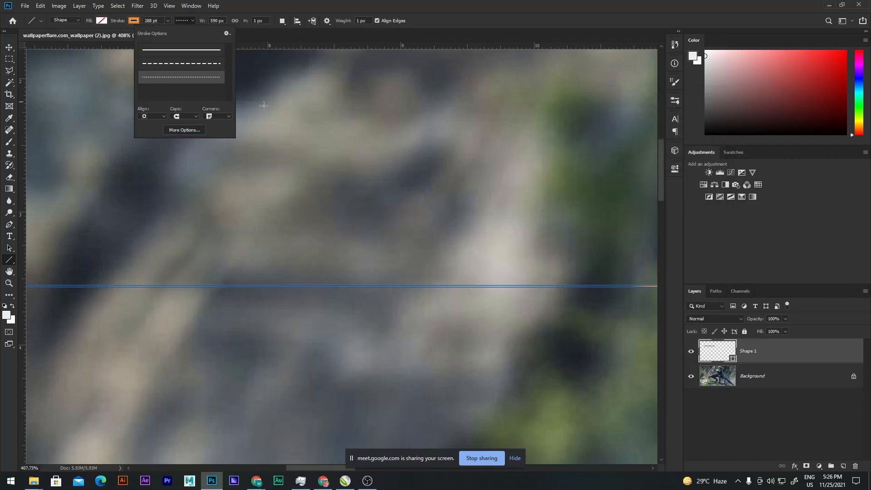
pyautogui.click(194, 18)
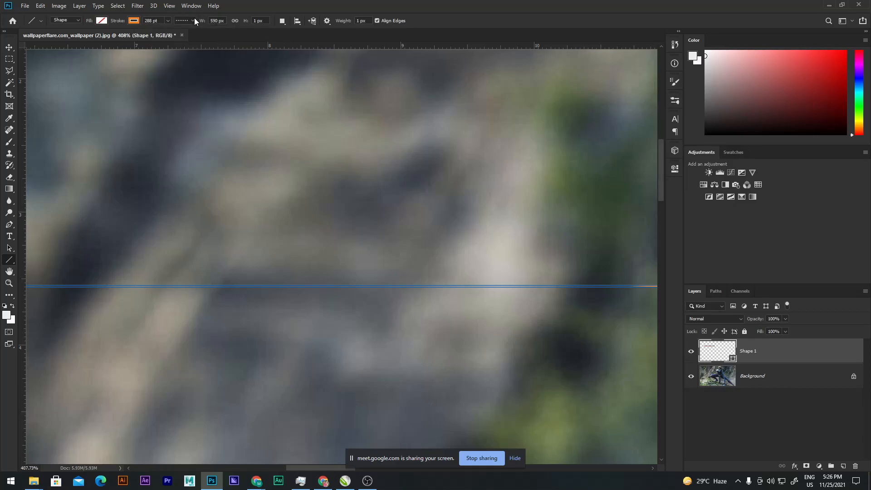
# Step: Activate the Move tool and view the dotted line against the whole image
pyautogui.click(9, 47)
pyautogui.scroll(-10, 333, 232)
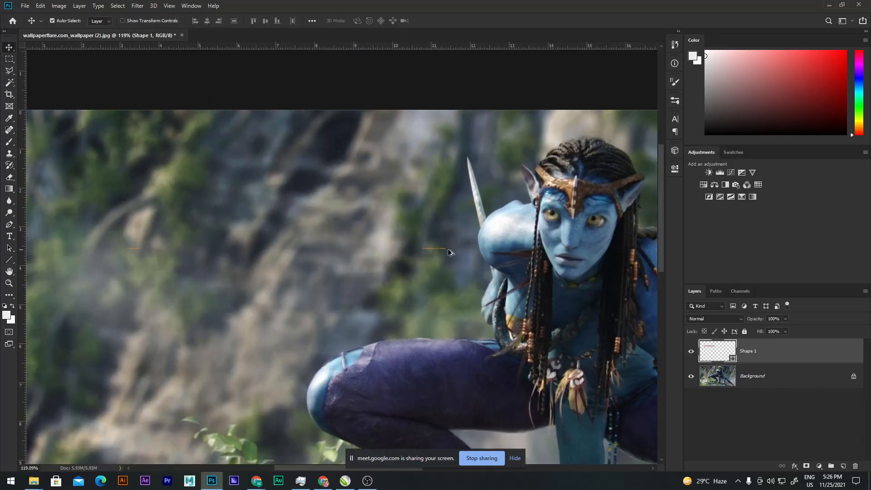
pyautogui.scroll(3, 292, 208)
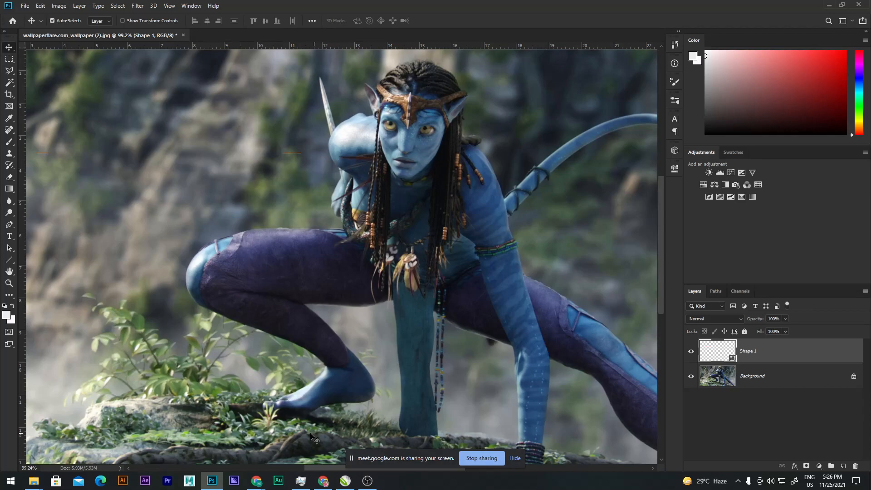
# Step: Switch back to CorelDRAW and examine the outline of the innermost dark square up close
pyautogui.moveTo(324, 481)
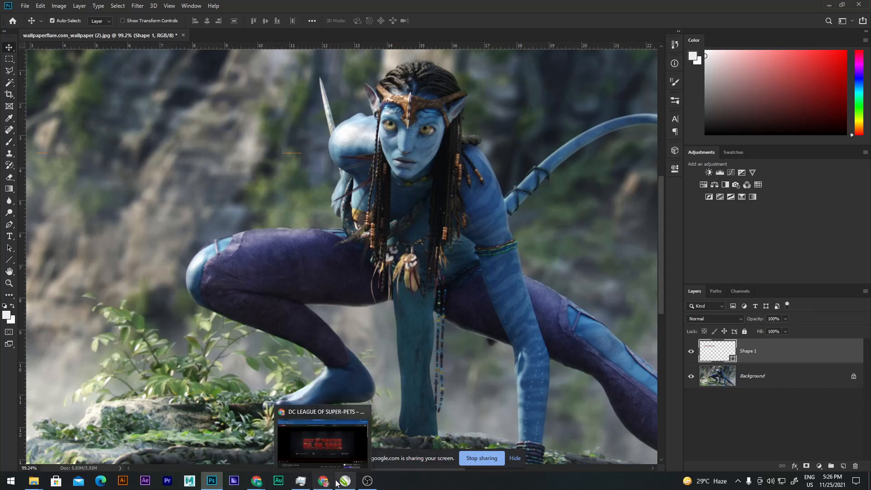
pyautogui.click(340, 451)
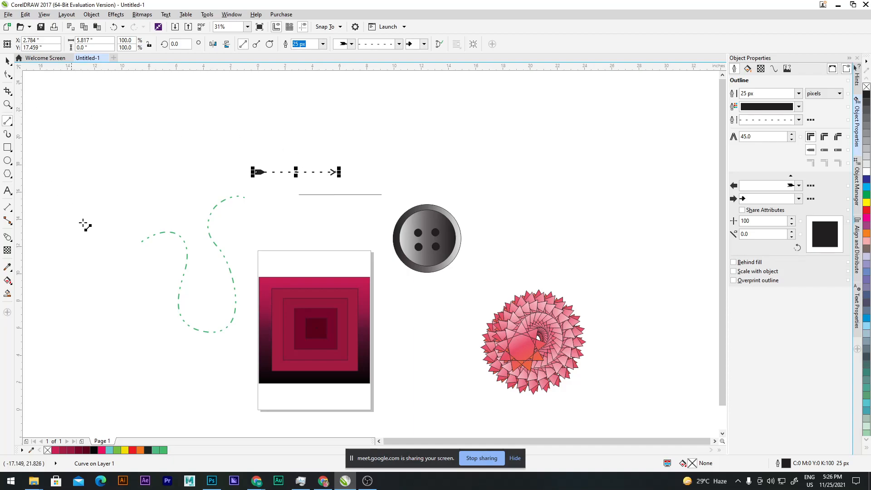
pyautogui.scroll(2, 322, 346)
pyautogui.scroll(-1, 313, 354)
pyautogui.scroll(12, 306, 362)
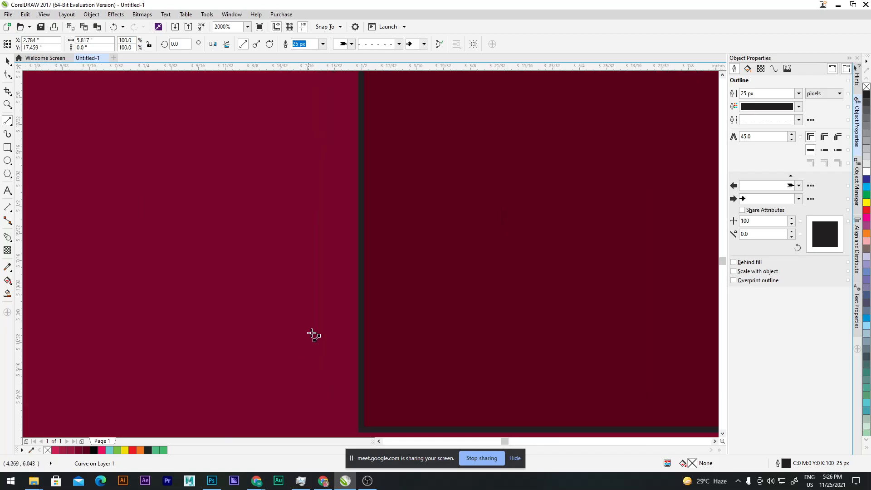
pyautogui.scroll(2, 295, 272)
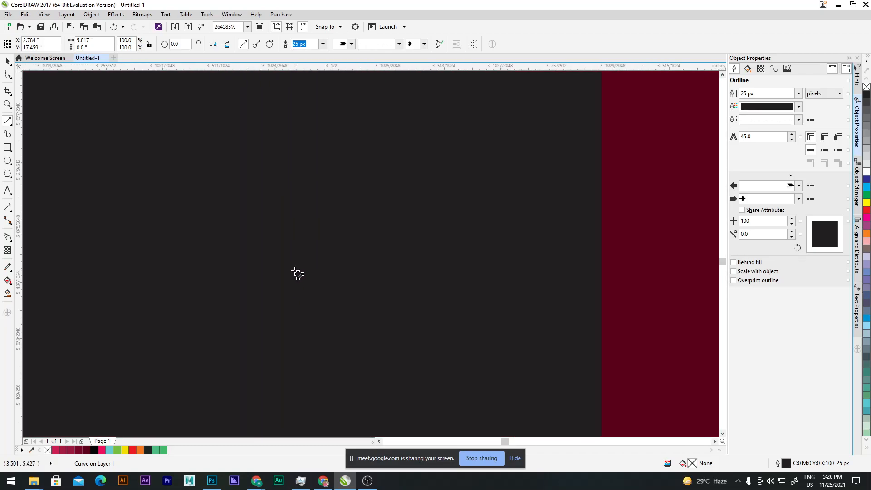
# Step: Examine the innermost dark square's outline at extreme magnification and compare it with the whole drawing
pyautogui.scroll(2, 295, 271)
pyautogui.scroll(-3, 296, 272)
pyautogui.scroll(4, 350, 276)
pyautogui.scroll(8, 401, 277)
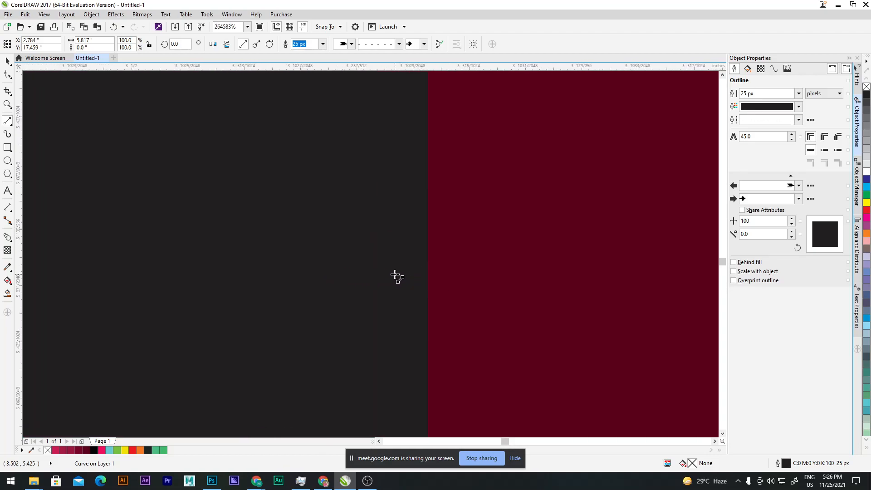
pyautogui.scroll(-3, 396, 279)
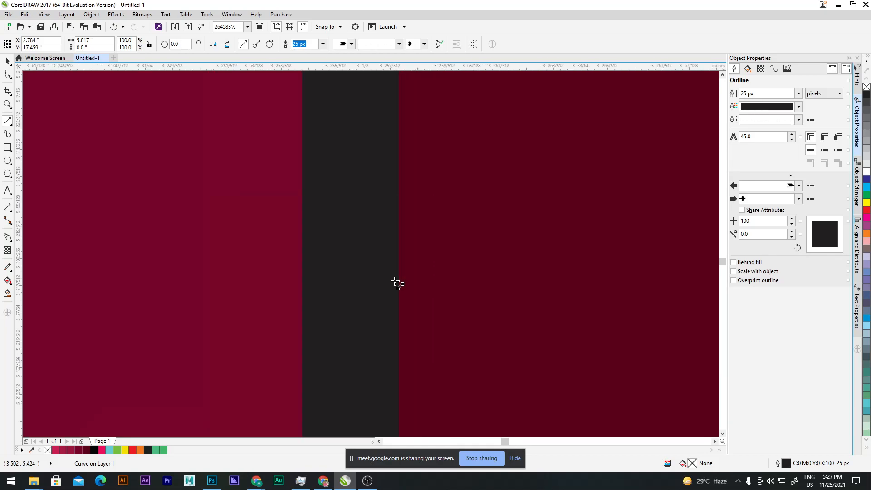
pyautogui.scroll(-6, 396, 282)
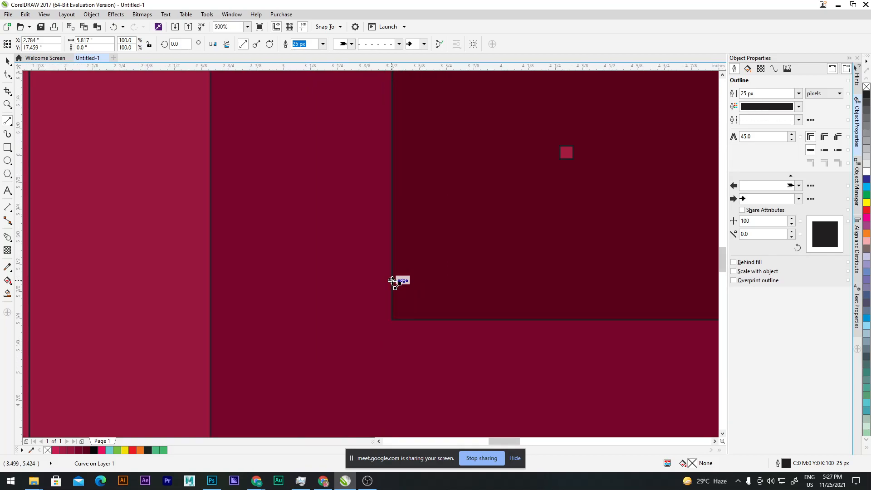
pyautogui.scroll(-5, 392, 280)
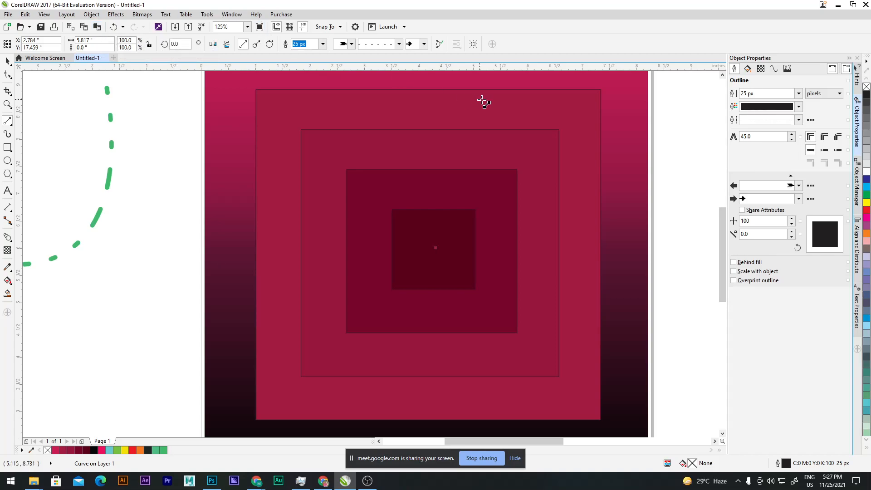
pyautogui.moveTo(360, 480)
pyautogui.scroll(-3, 412, 274)
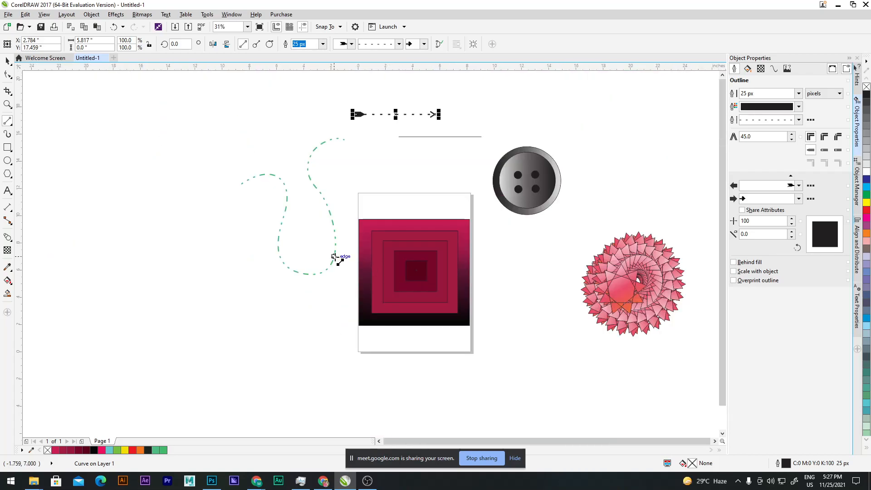
# Step: Examine the green dashed curve and the dotted arrow line up close
pyautogui.scroll(2, 347, 261)
pyautogui.scroll(-2, 367, 275)
pyautogui.scroll(5, 369, 274)
pyautogui.scroll(3, 368, 274)
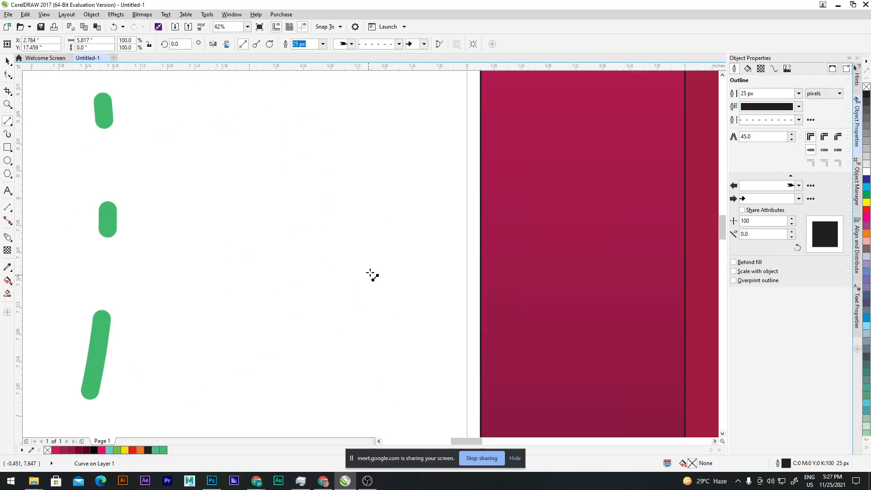
pyautogui.scroll(-5, 422, 238)
pyautogui.press('space')
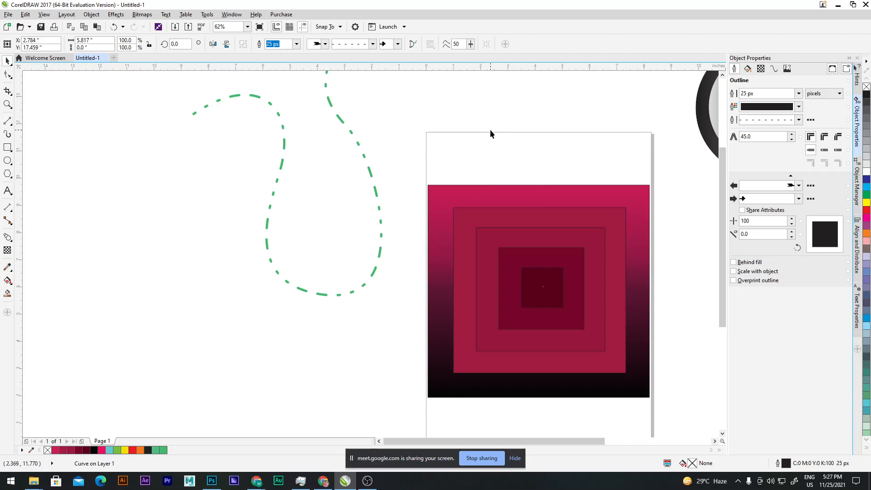
pyautogui.moveTo(500, 138); pyautogui.dragTo(420, 266)
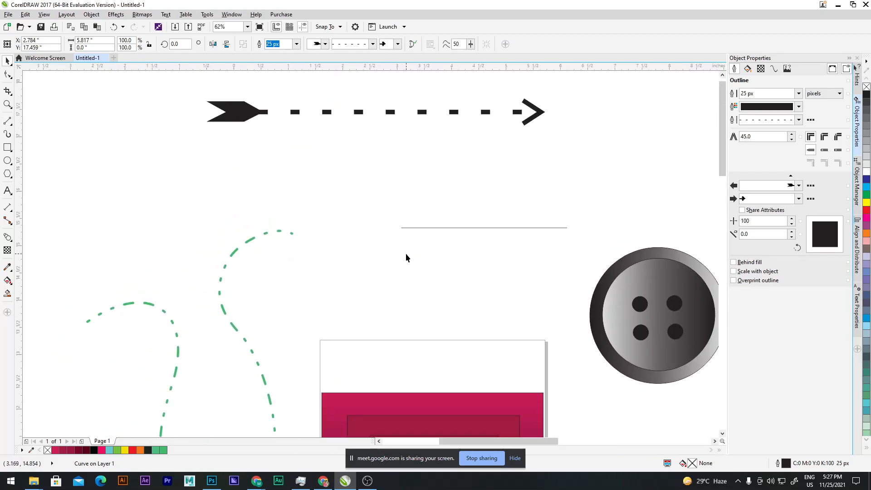
pyautogui.scroll(5, 405, 253)
pyautogui.scroll(-5, 465, 386)
pyautogui.moveTo(428, 321); pyautogui.dragTo(433, 308)
# Step: Draw an open wavy Bézier curve with six nodes, about 27 in long, across the area above the dotted arrow
pyautogui.click(10, 123)
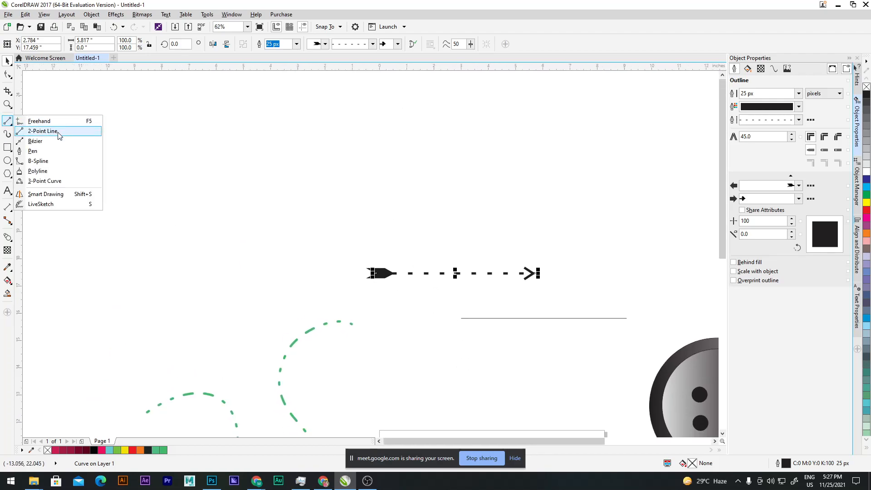
pyautogui.click(35, 141)
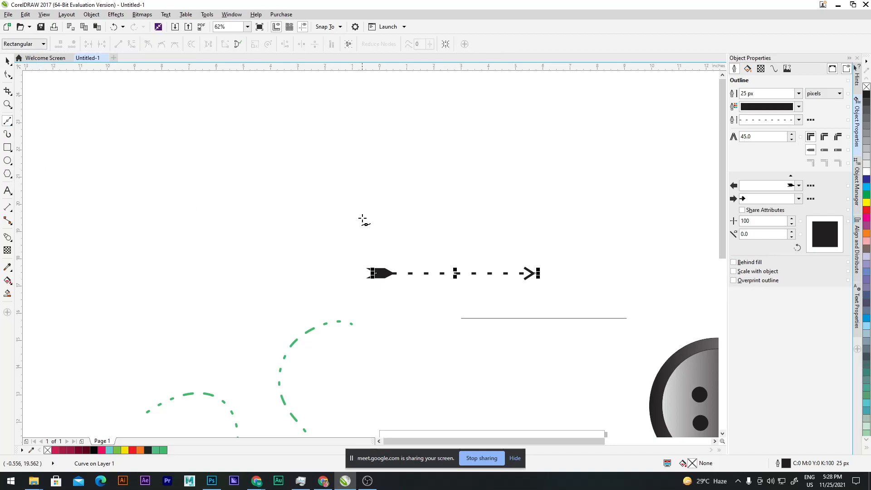
pyautogui.click(284, 178)
pyautogui.moveTo(337, 216); pyautogui.dragTo(385, 210)
pyautogui.moveTo(448, 150); pyautogui.dragTo(549, 163)
pyautogui.moveTo(563, 213); pyautogui.dragTo(540, 290)
pyautogui.moveTo(611, 249); pyautogui.dragTo(666, 199)
pyautogui.scroll(-3, 495, 211)
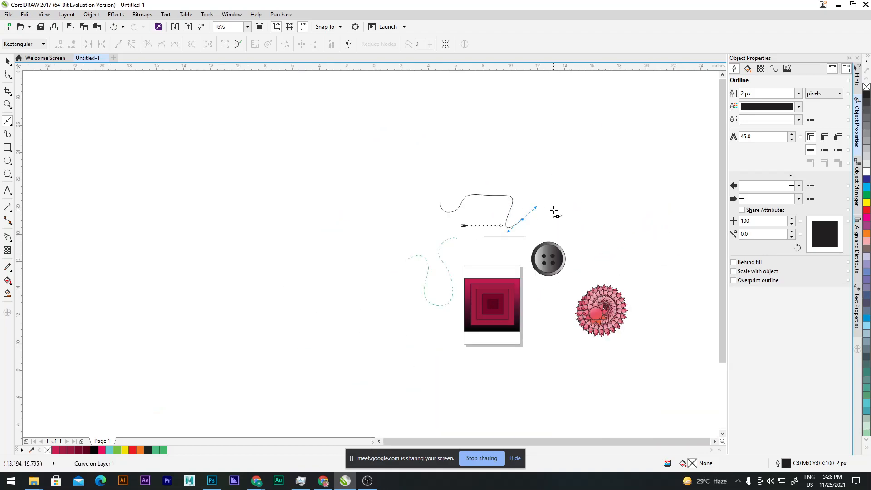
pyautogui.scroll(3, 555, 211)
pyautogui.moveTo(569, 164); pyautogui.dragTo(608, 225)
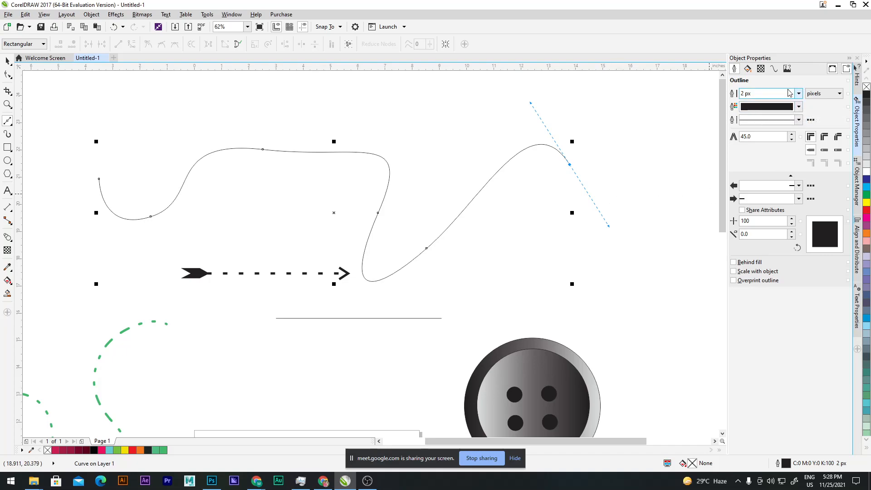
# Step: Review the new curve's transparency, curve, summary and fill properties, ending on its outline properties
pyautogui.click(758, 69)
pyautogui.click(773, 69)
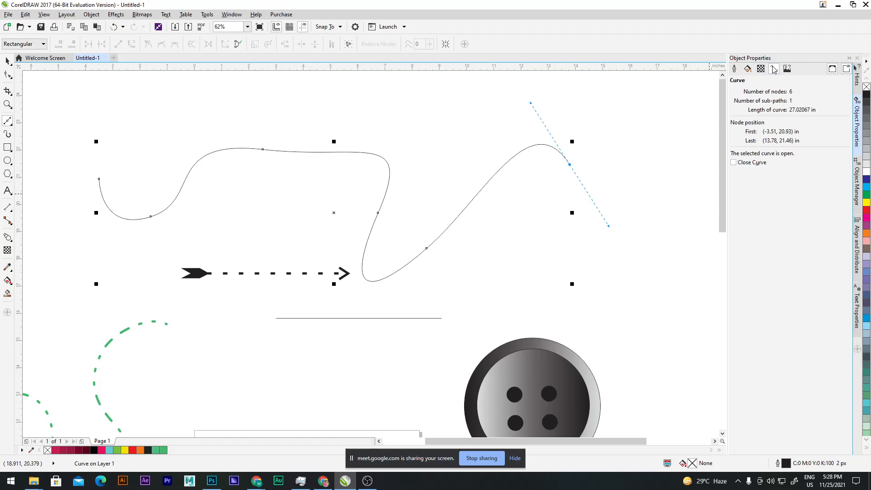
pyautogui.click(787, 69)
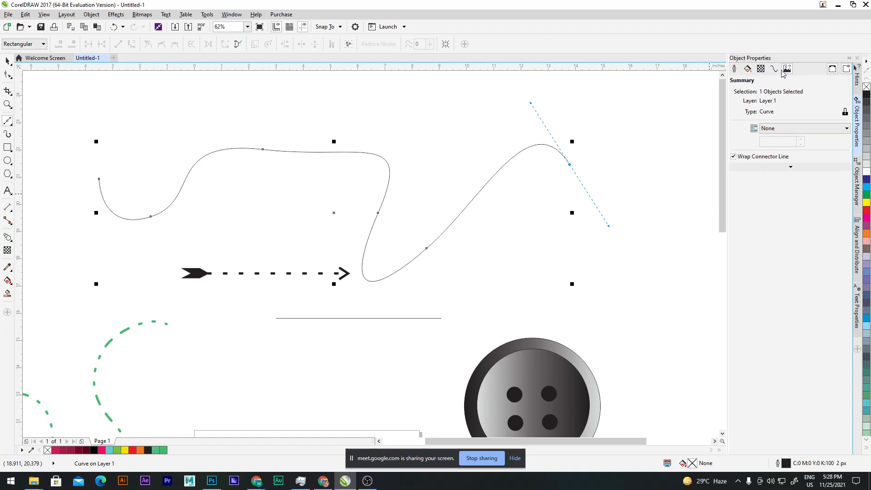
pyautogui.click(747, 69)
pyautogui.click(734, 69)
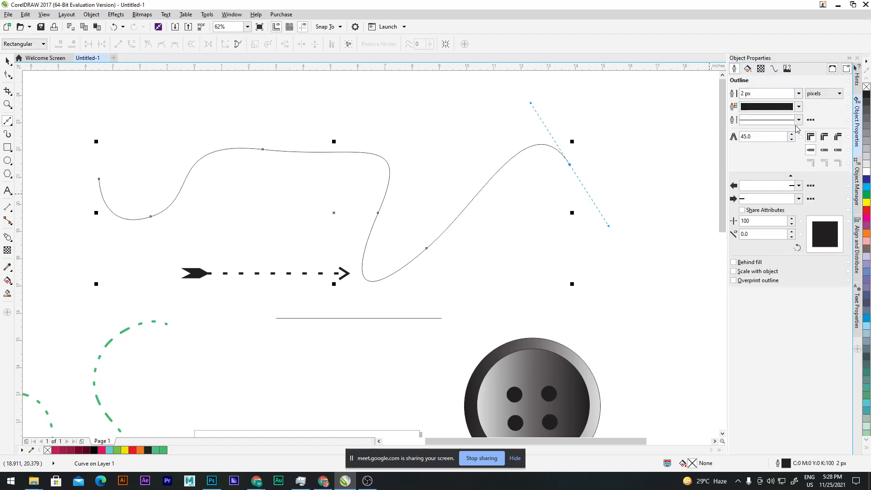
# Step: Set the wavy curve's outline width to 25 px
pyautogui.click(799, 93)
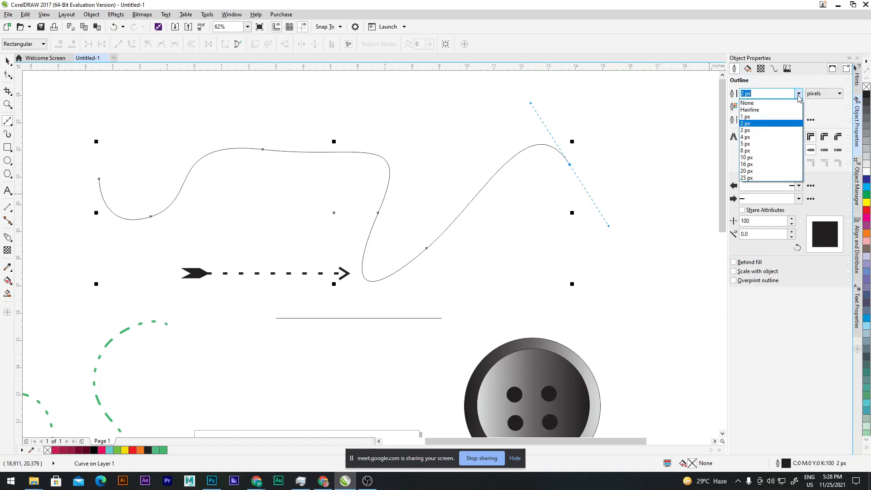
pyautogui.click(753, 177)
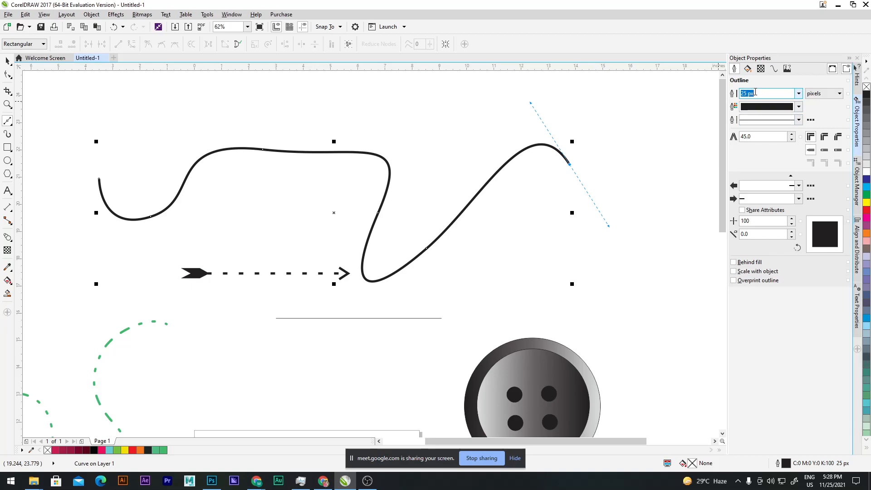
pyautogui.click(798, 94)
pyautogui.click(771, 178)
pyautogui.click(248, 27)
pyautogui.click(247, 28)
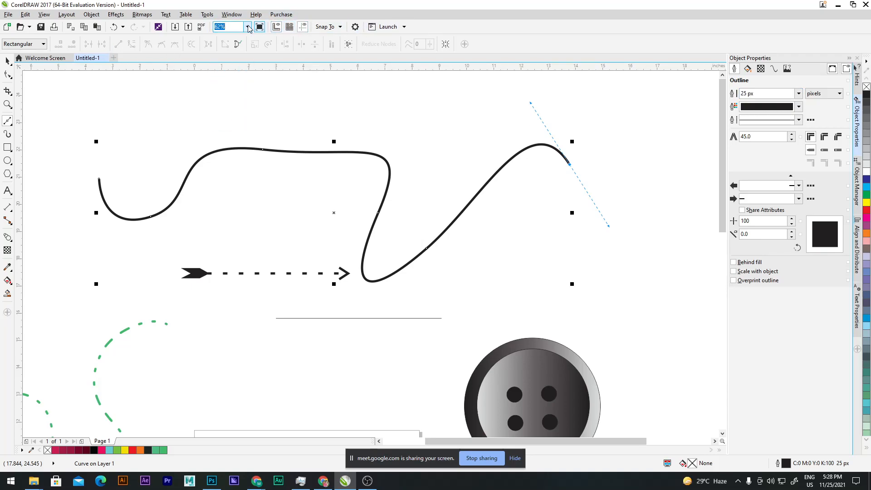
pyautogui.click(339, 28)
pyautogui.click(339, 27)
pyautogui.click(356, 27)
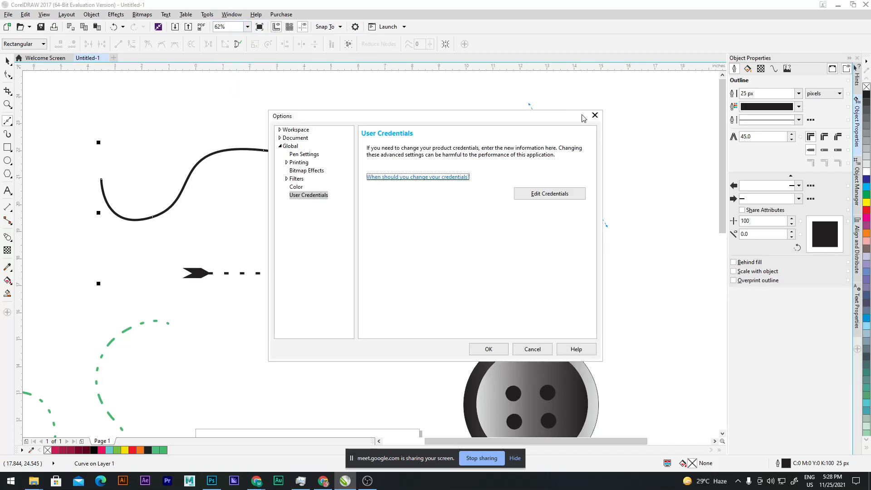
pyautogui.click(595, 115)
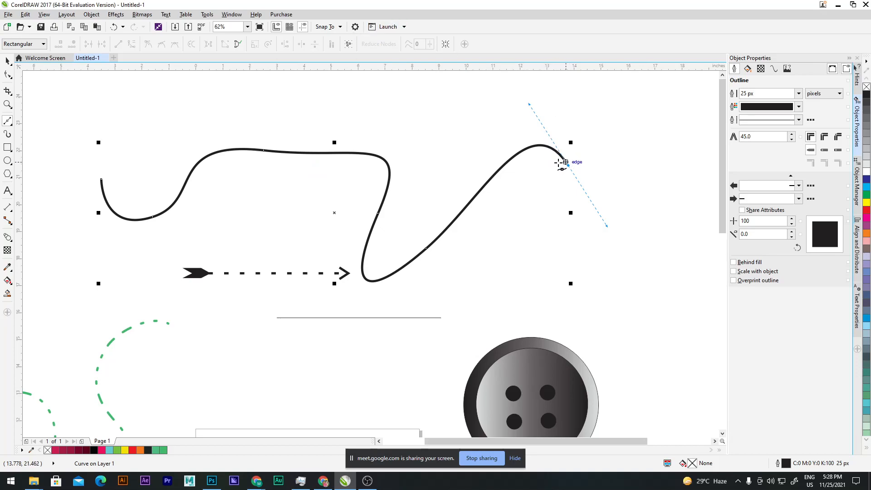
pyautogui.scroll(-1, 395, 167)
pyautogui.scroll(-1, 395, 168)
pyautogui.scroll(1, 422, 170)
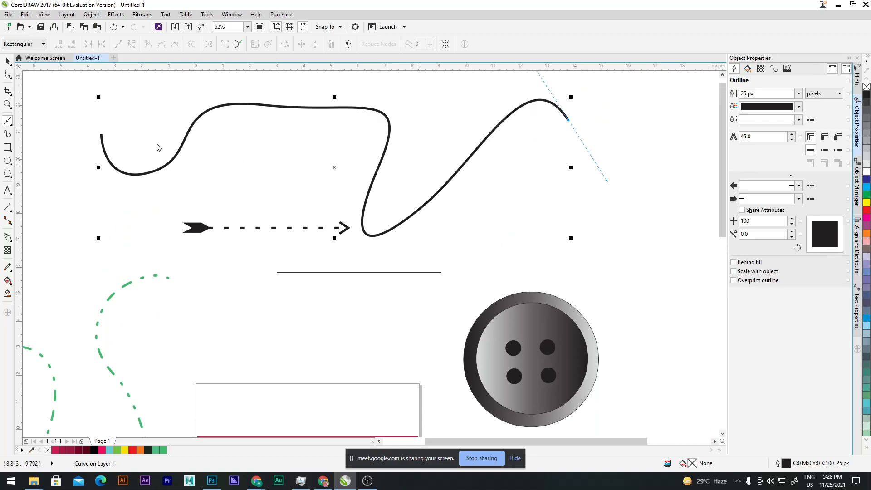
pyautogui.scroll(-1, 220, 170)
pyautogui.scroll(2, 130, 171)
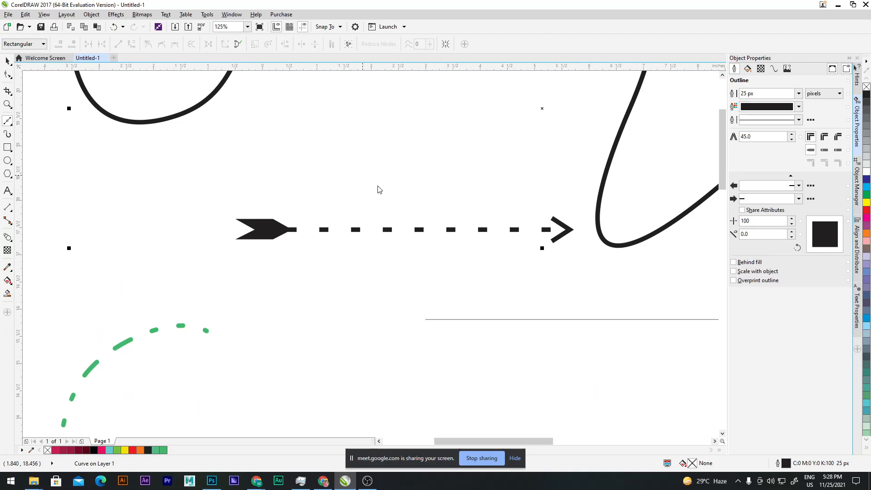
pyautogui.click(260, 260)
pyautogui.scroll(-3, 304, 248)
pyautogui.scroll(1, 421, 232)
pyautogui.hotkey('ctrl', 'z')
# Step: Extend the wavy curve with straight segments running beneath the dotted arrow and join it to its start point as a closed shape
pyautogui.click(563, 164)
pyautogui.click(413, 233)
pyautogui.click(277, 261)
pyautogui.click(164, 254)
pyautogui.click(107, 221)
pyautogui.click(132, 202)
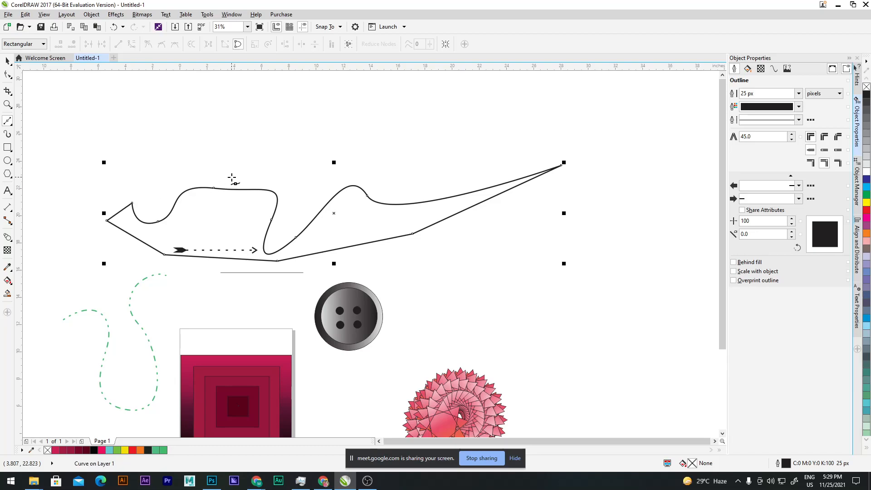
# Step: Move the closed shape up and away from the dotted arrow, to about X 21.54 in, Y 26.639 in
pyautogui.click(7, 60)
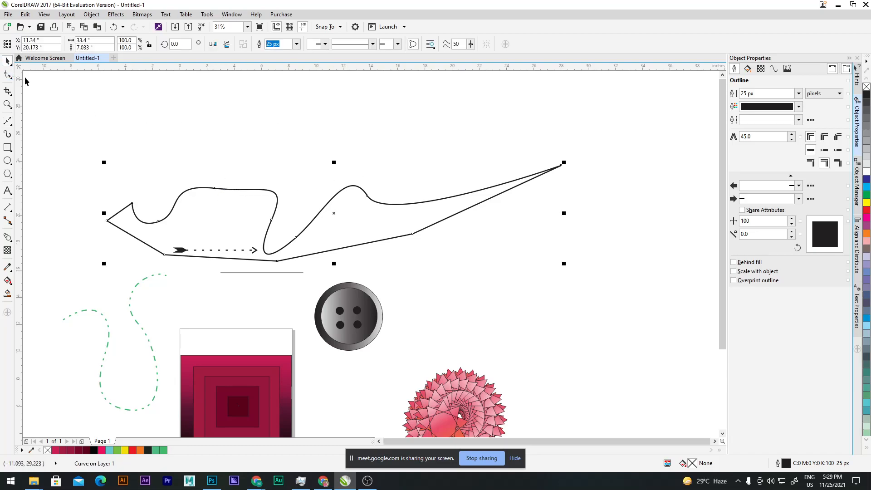
pyautogui.moveTo(266, 204); pyautogui.dragTo(405, 116)
pyautogui.moveTo(544, 182); pyautogui.dragTo(474, 234)
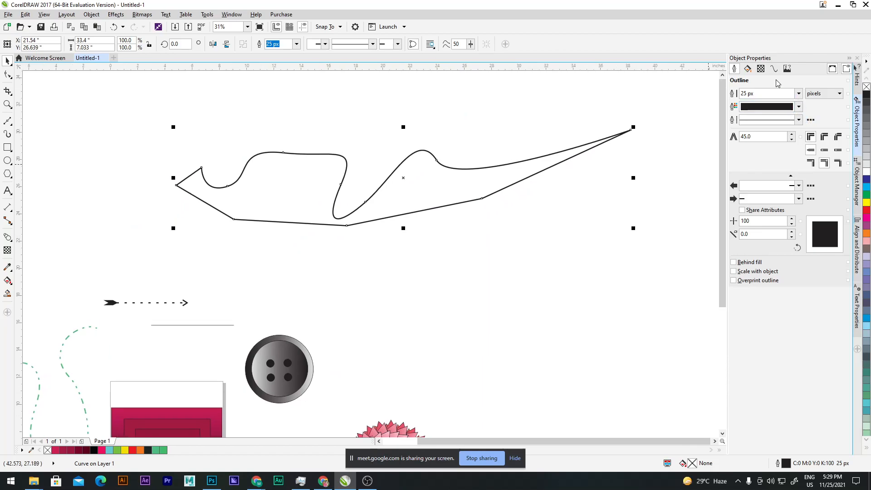
# Step: Try a black-to-white fountain fill and the Retro Circles vector pattern fill on the closed shape
pyautogui.click(747, 68)
pyautogui.click(763, 93)
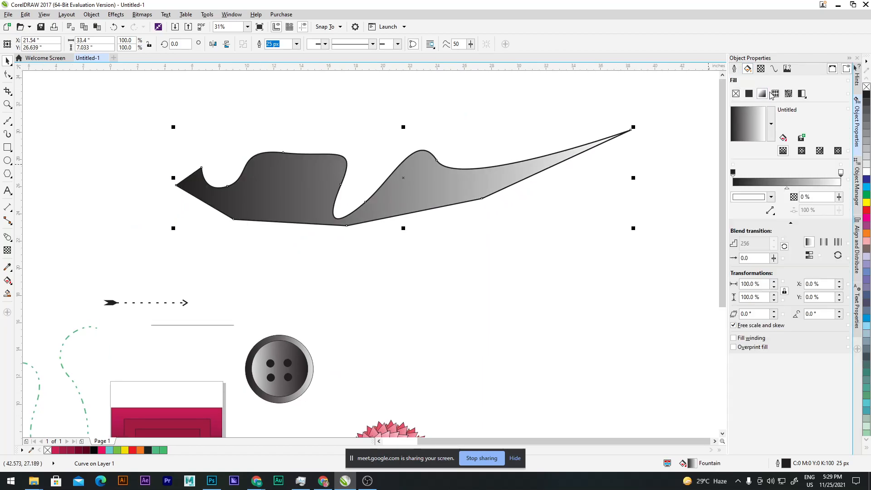
pyautogui.click(789, 93)
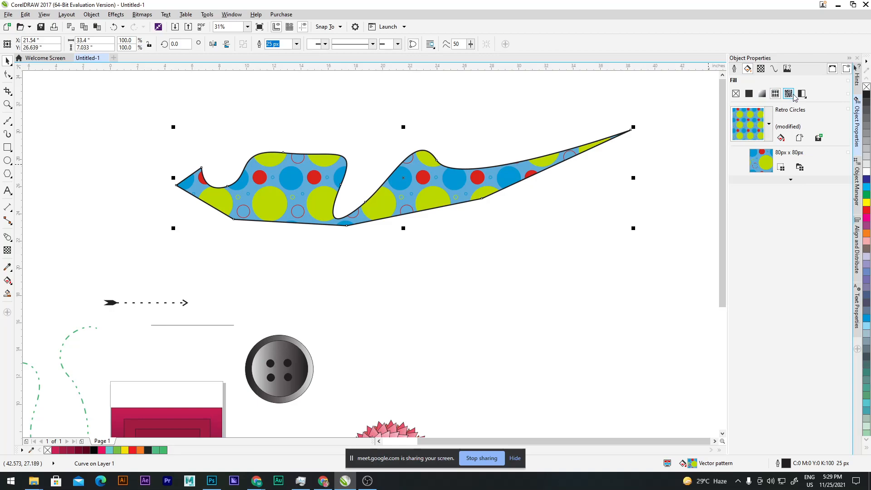
pyautogui.click(794, 97)
# Step: Fill the closed shape with a two-color polka-dot pattern and set its background color to red, C7 M91 Y81 K1
pyautogui.click(801, 93)
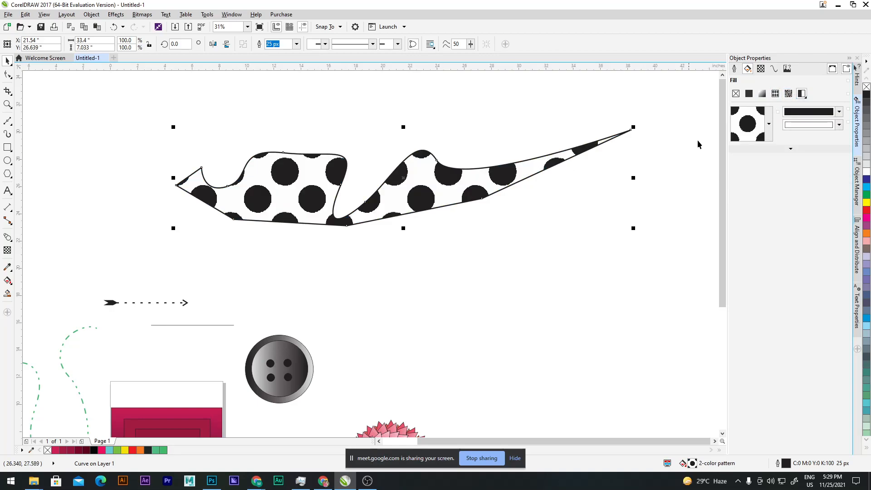
pyautogui.click(812, 125)
pyautogui.click(820, 180)
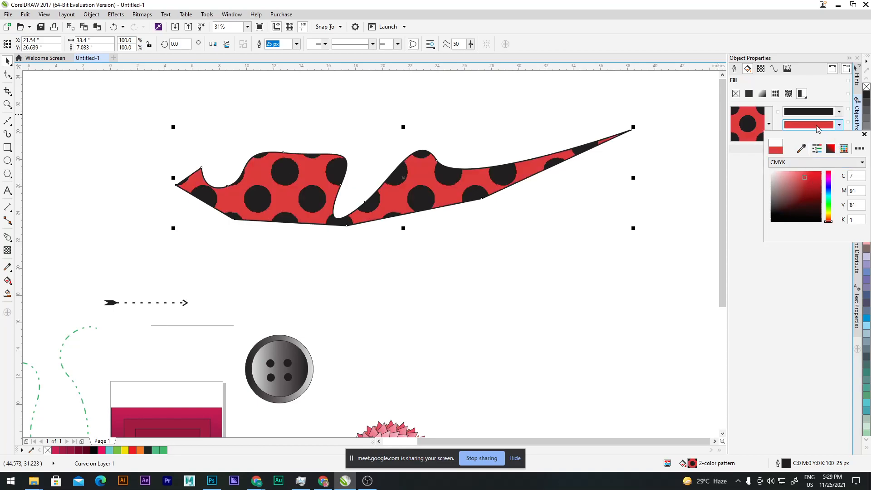
# Step: Change the dots of the two-color pattern to white
pyautogui.click(839, 112)
pyautogui.click(771, 158)
pyautogui.click(613, 216)
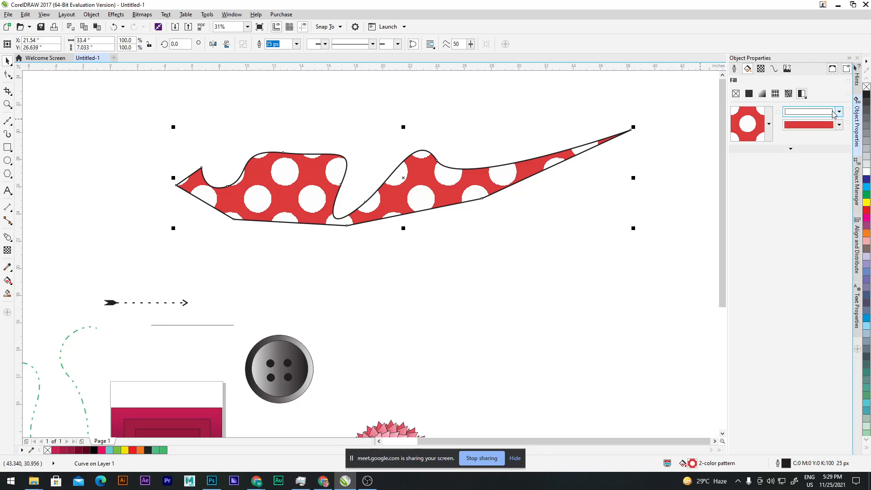
# Step: Recolor the pattern's dots turquoise, C64 M0 Y24 K0, against the red background
pyautogui.click(833, 112)
pyautogui.click(815, 166)
pyautogui.click(831, 175)
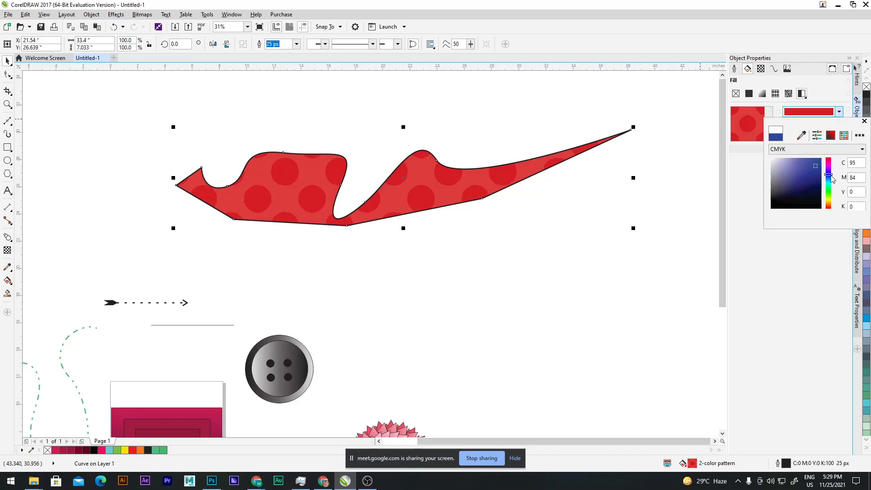
pyautogui.click(829, 178)
pyautogui.moveTo(830, 177); pyautogui.dragTo(829, 183)
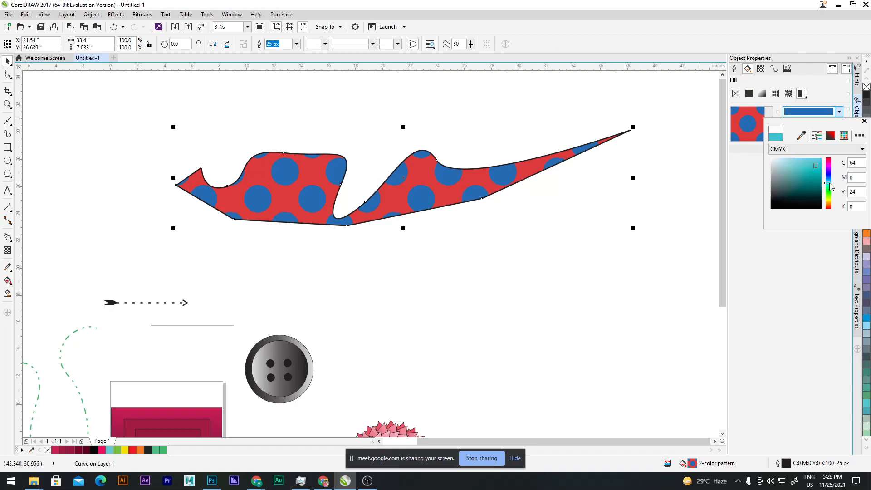
pyautogui.click(611, 112)
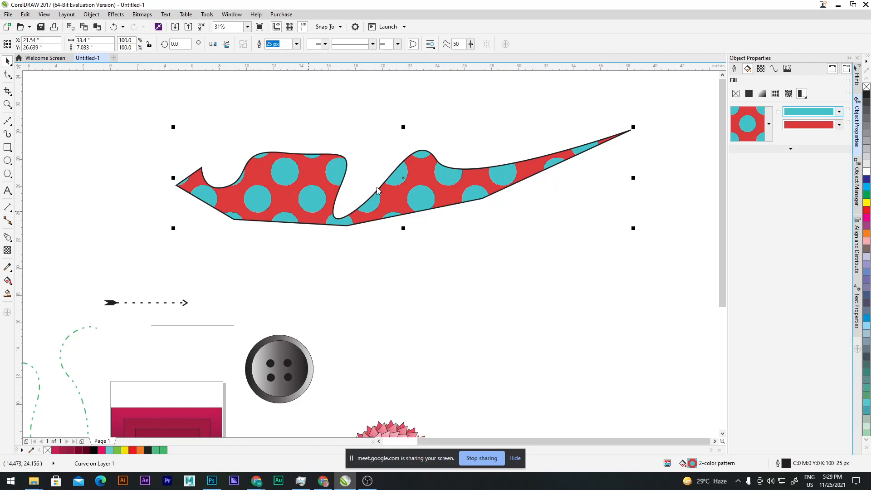
pyautogui.scroll(-1, 722, 254)
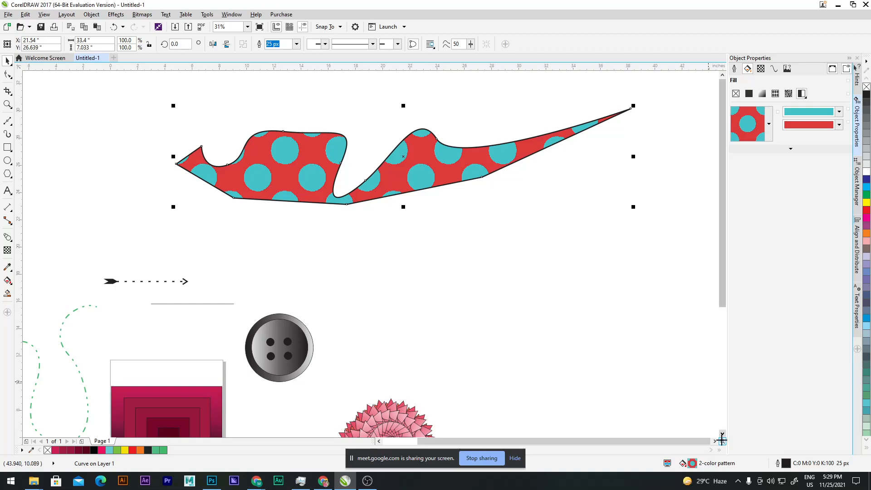
pyautogui.moveTo(722, 442); pyautogui.dragTo(719, 428)
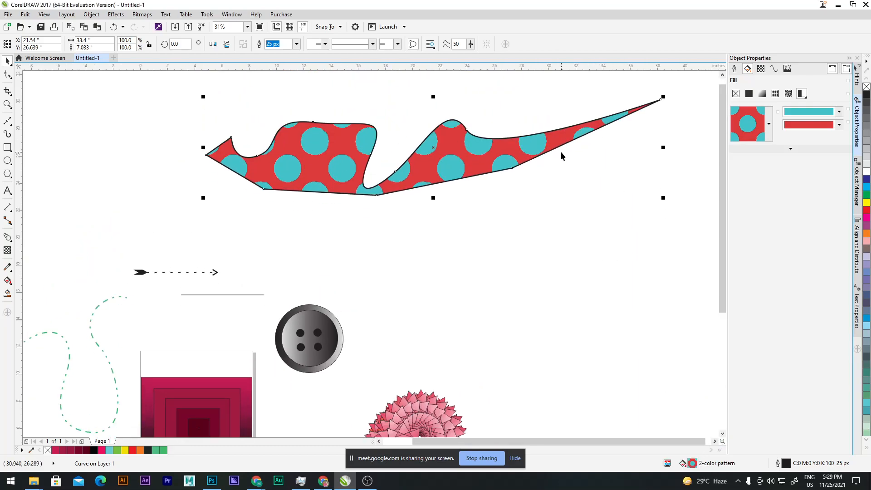
# Step: Examine the dot edges and the outline corner of the pattern-filled shape at high magnification
pyautogui.scroll(-5, 561, 153)
pyautogui.scroll(5, 560, 152)
pyautogui.scroll(-2, 558, 149)
pyautogui.scroll(2, 558, 147)
pyautogui.scroll(2, 443, 175)
pyautogui.scroll(-2, 467, 194)
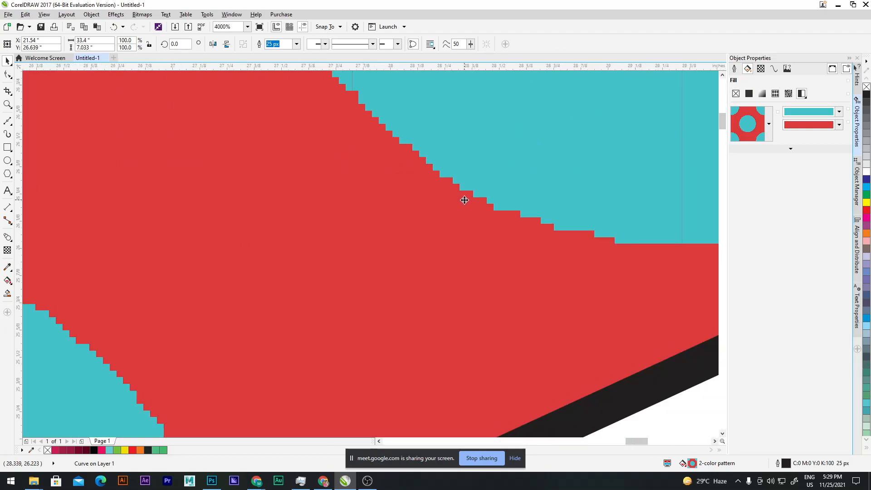
pyautogui.scroll(3, 344, 342)
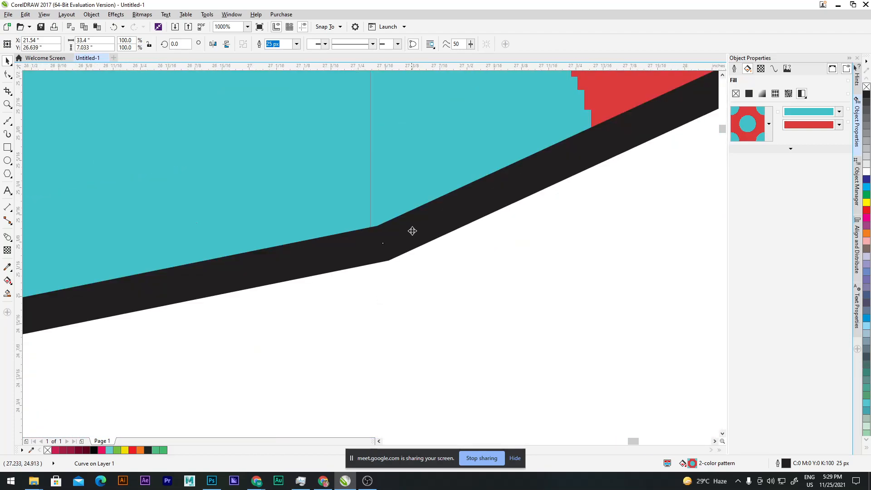
pyautogui.scroll(-4, 471, 294)
pyautogui.scroll(-4, 471, 291)
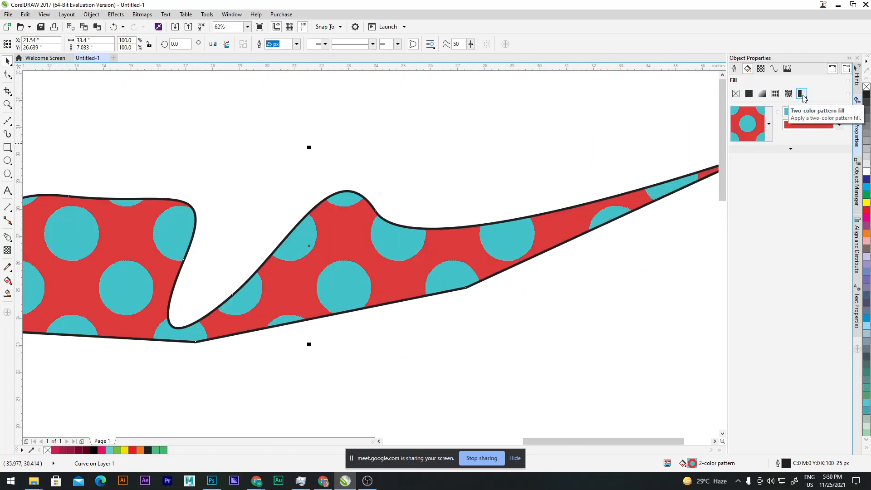
# Step: Change the shape's two-color pattern from dots to concentric squares, keeping the turquoise and red colors
pyautogui.click(768, 124)
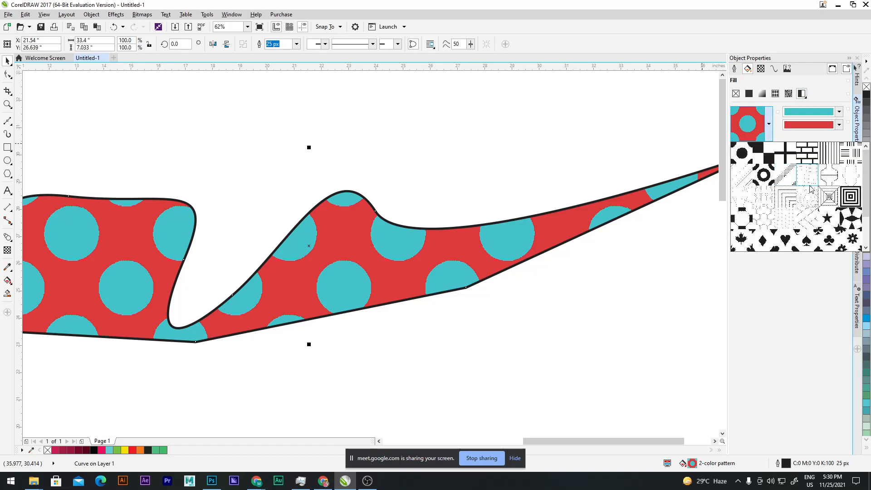
pyautogui.click(861, 202)
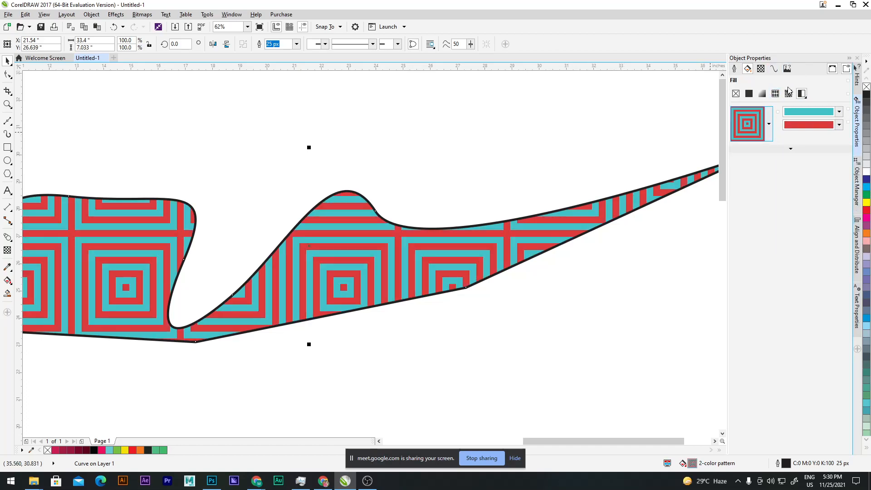
pyautogui.scroll(-2, 476, 209)
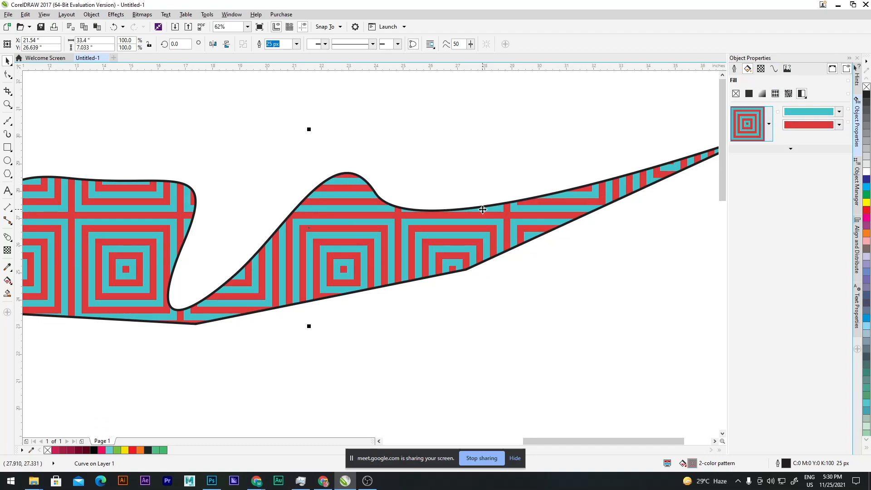
pyautogui.scroll(-1, 379, 274)
pyautogui.scroll(1, 206, 291)
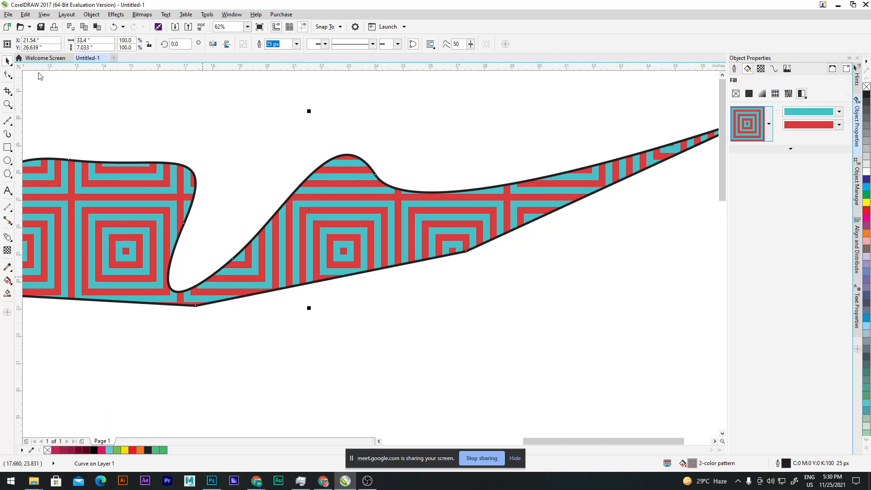
# Step: Draw a small closed egg-like curve about 1.8 by 2.2 inches with the Pen tool, below the patterned shape
pyautogui.click(10, 124)
pyautogui.click(9, 124)
pyautogui.click(9, 124)
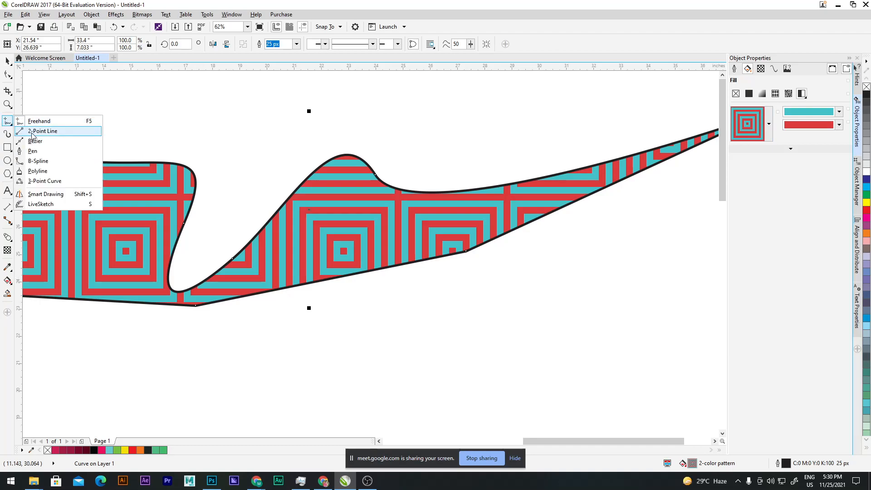
pyautogui.click(36, 141)
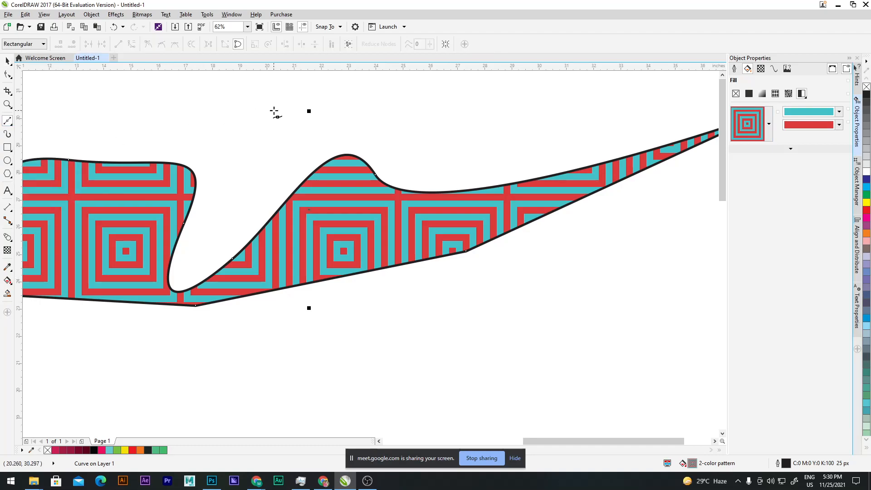
pyautogui.click(9, 124)
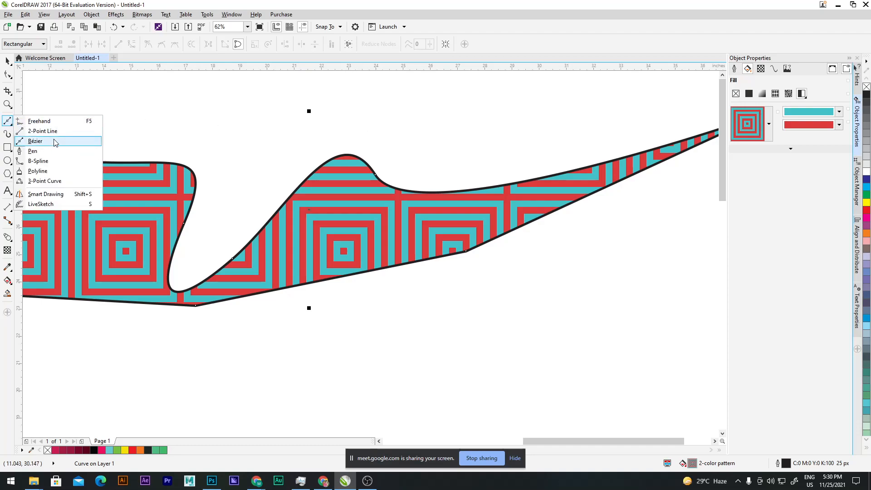
pyautogui.click(33, 151)
pyautogui.scroll(-2, 293, 142)
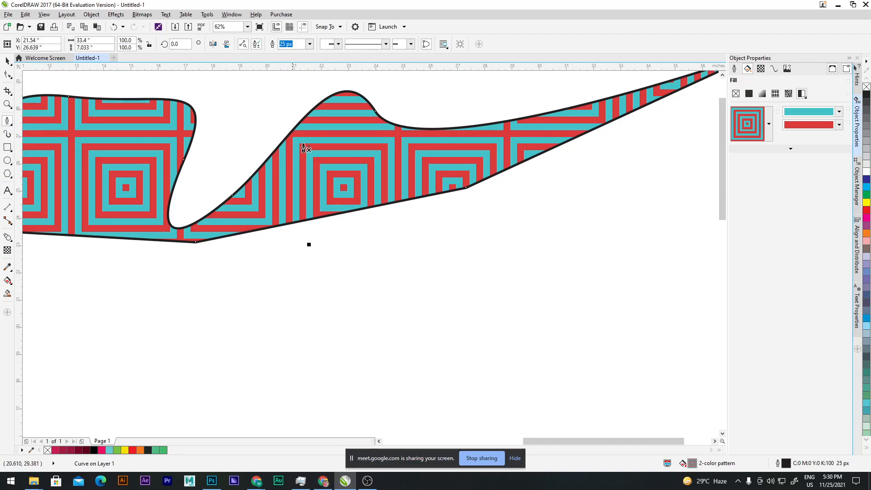
pyautogui.click(471, 238)
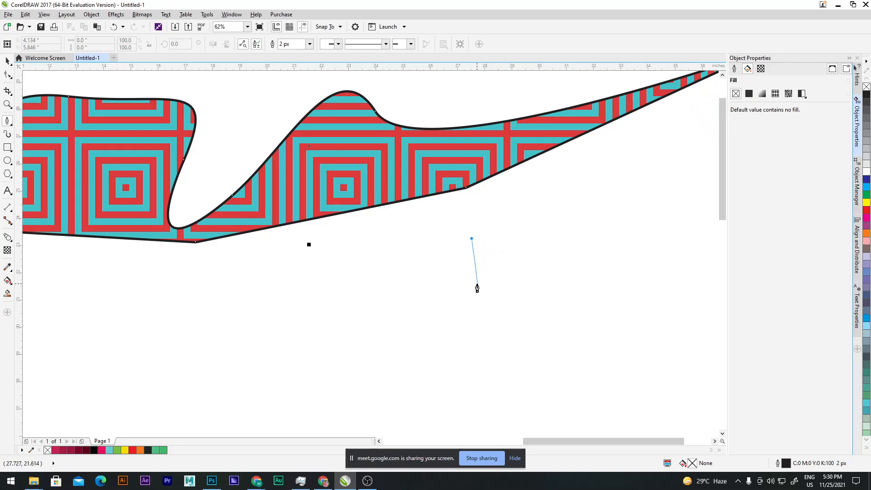
pyautogui.moveTo(475, 283); pyautogui.dragTo(447, 311)
pyautogui.click(437, 252)
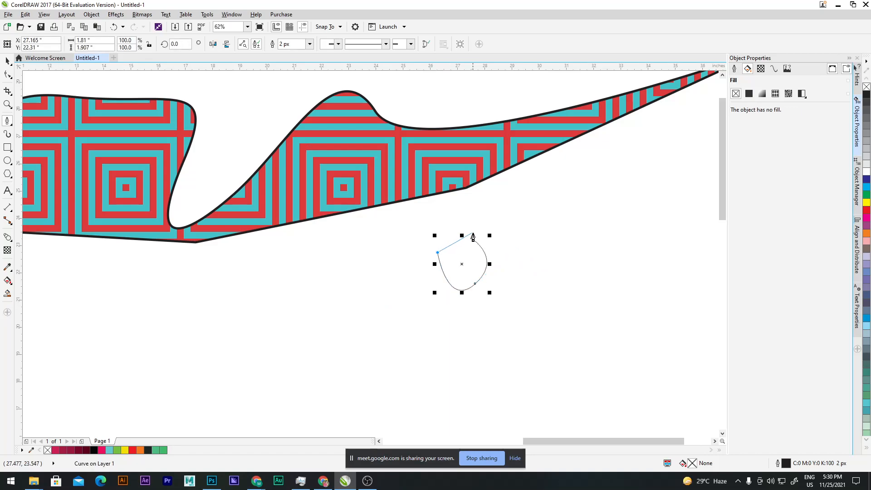
pyautogui.moveTo(472, 238)
pyautogui.mouseDown()
pyautogui.moveTo(489, 239)
pyautogui.moveTo(439, 221)
pyautogui.mouseUp()
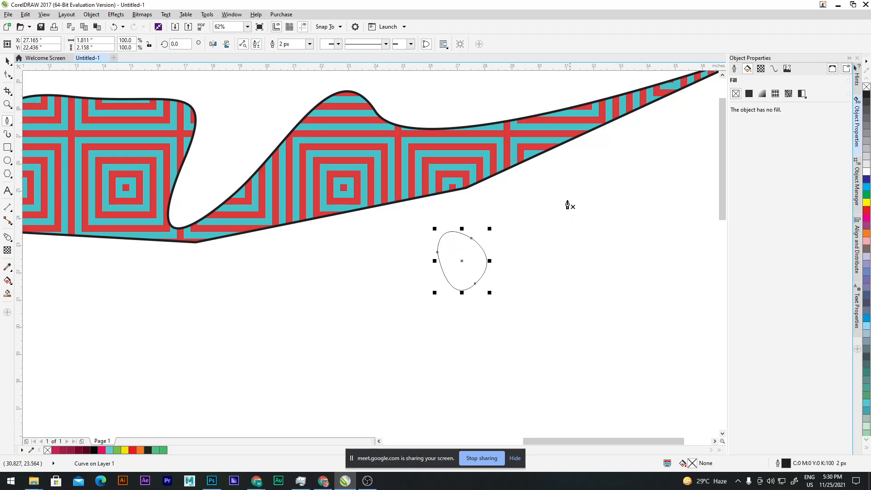
# Step: Fill the small closed curve with uniform crimson, C13 M100 Y62 K3
pyautogui.click(749, 94)
pyautogui.click(792, 151)
pyautogui.click(791, 151)
pyautogui.click(7, 60)
pyautogui.click(573, 281)
pyautogui.click(479, 264)
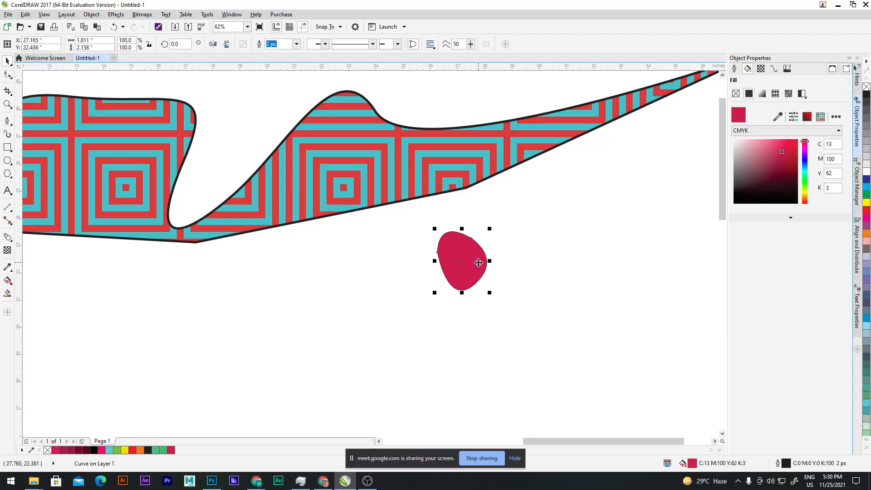
# Step: Duplicate the crimson shape repeatedly at even spacing to the right, making a row of seven shapes
pyautogui.moveTo(478, 263); pyautogui.dragTo(531, 263)
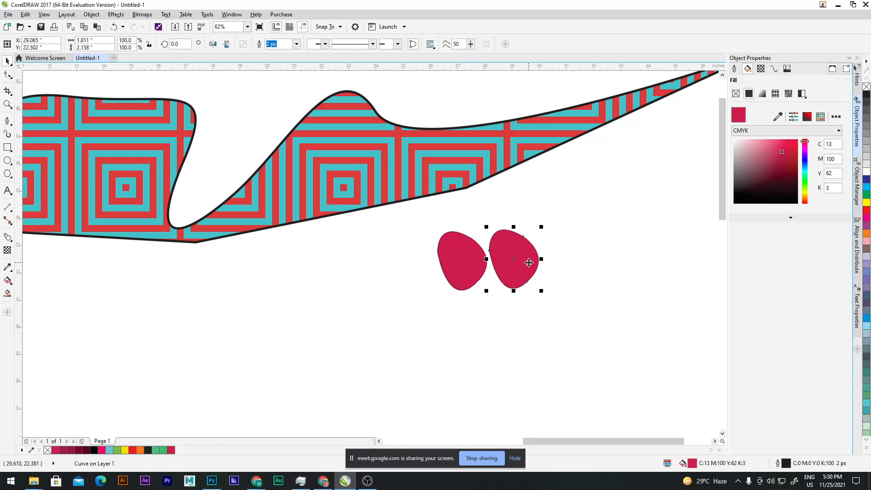
pyautogui.hotkey('ctrl', 'd')
pyautogui.hotkey('ctrl', 'd')
pyautogui.hotkey('ctrl', 'd')
pyautogui.hotkey('ctrl', 'd')
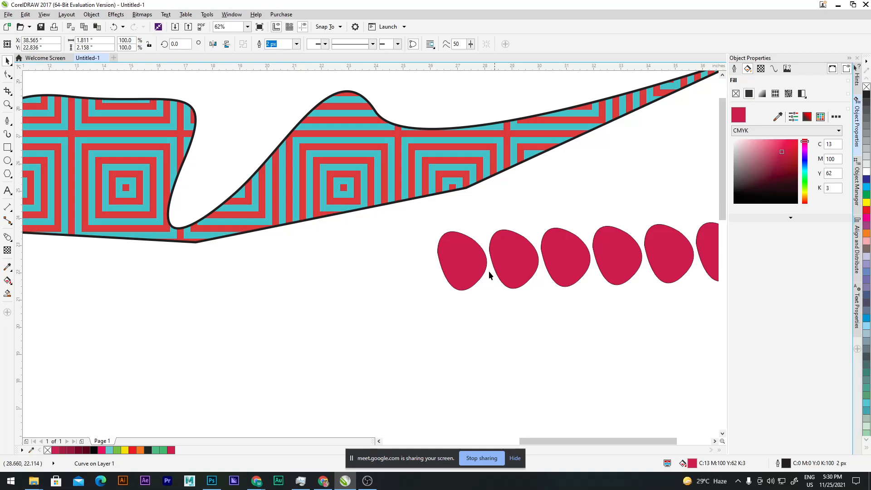
pyautogui.scroll(-3, 491, 270)
pyautogui.scroll(2, 475, 272)
pyautogui.scroll(-2, 490, 338)
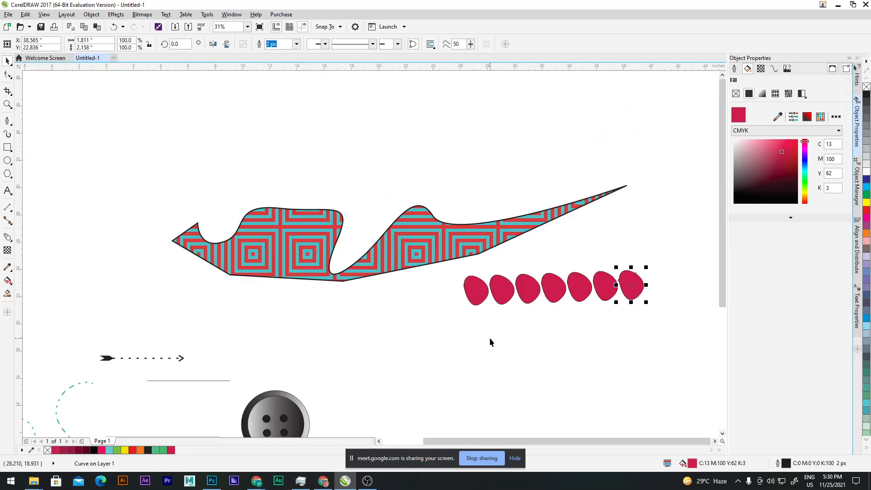
# Step: Recolor the seventh shape in the row purple, C53 M86 Y0 K0, and the sixth green, C69 M0 Y69 K0
pyautogui.click(663, 250)
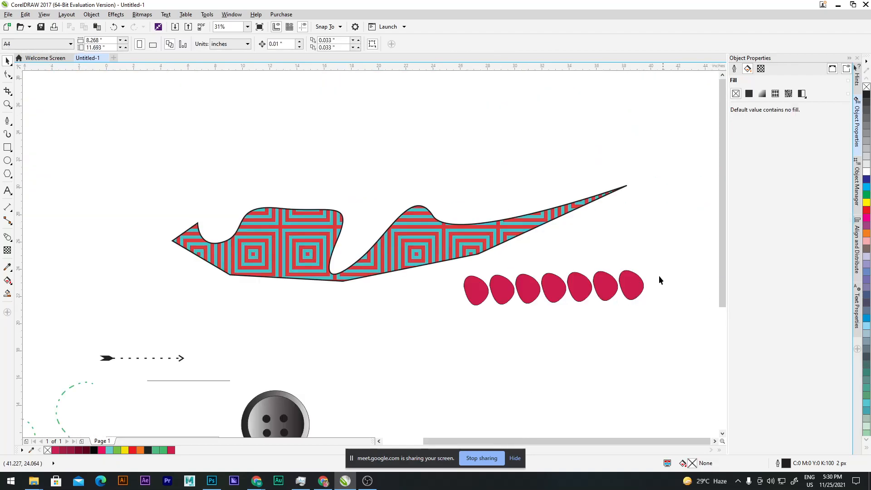
pyautogui.click(634, 285)
pyautogui.click(804, 153)
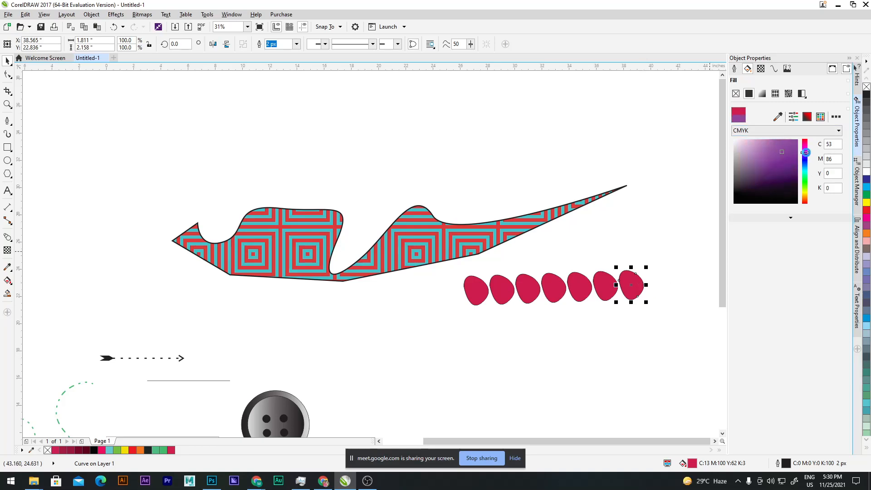
pyautogui.click(611, 290)
pyautogui.click(805, 176)
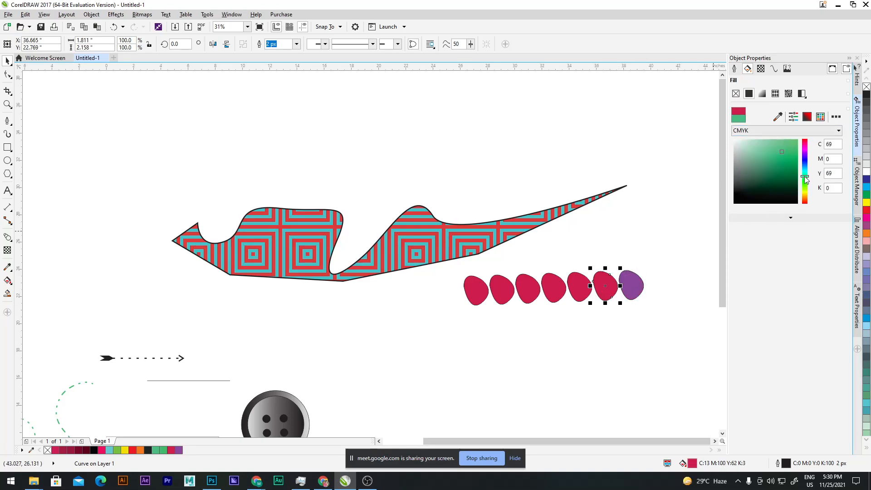
# Step: Recolor the third shape yellow-green, C27 M5 Y100 K0, and the fifth blue, C90 M81 Y0 K0
pyautogui.click(536, 290)
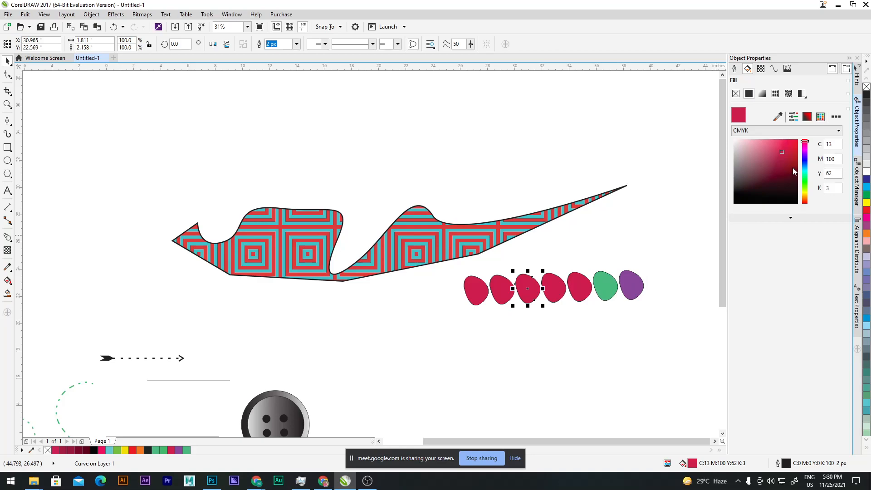
pyautogui.click(806, 186)
pyautogui.click(580, 287)
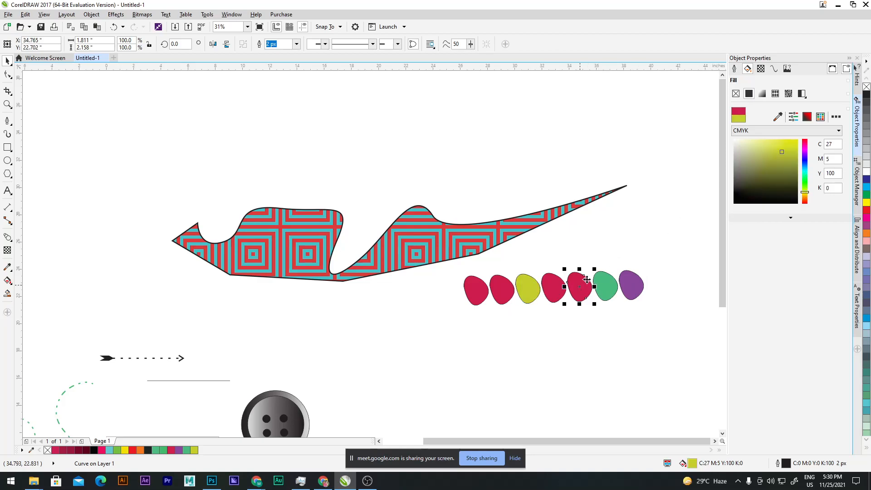
pyautogui.click(804, 161)
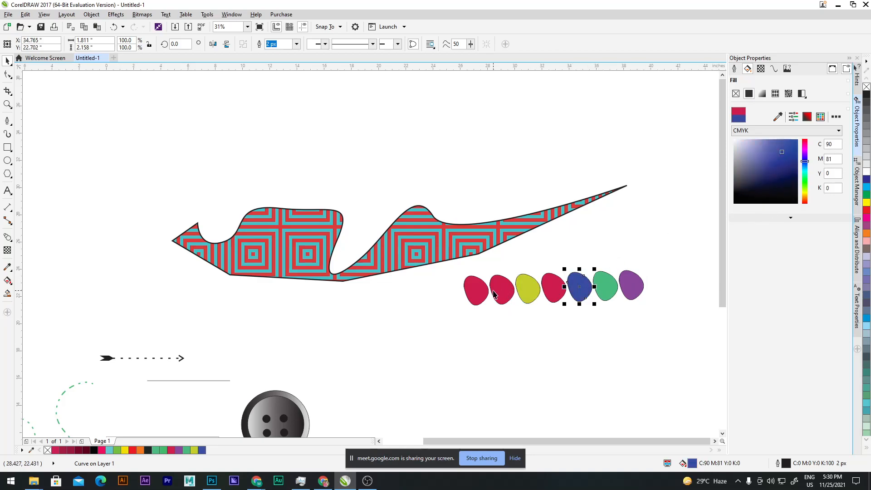
# Step: Recolor the second shape in the row purple, C56 M86 Y0 K0, and deselect it
pyautogui.click(494, 295)
pyautogui.click(805, 155)
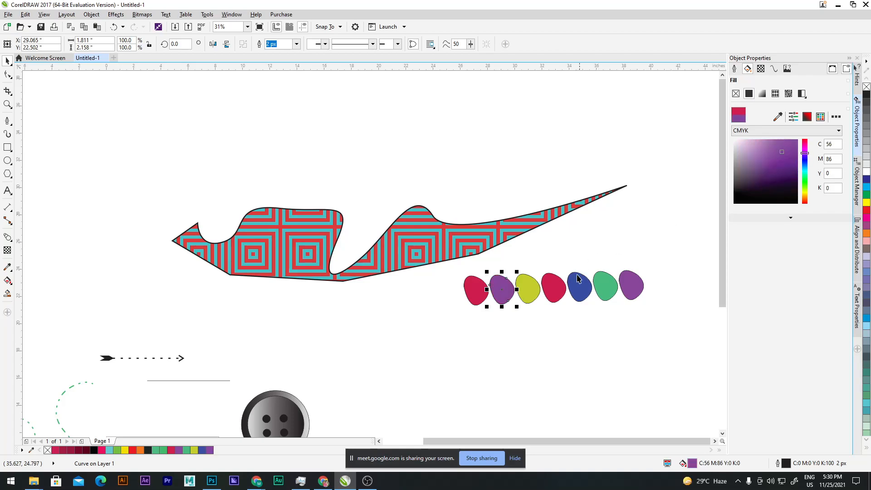
pyautogui.click(622, 226)
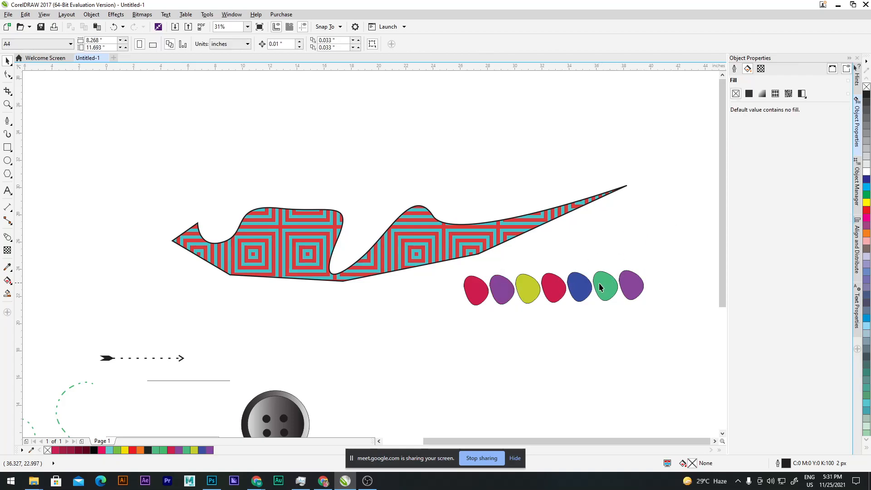
# Step: Look over the finished drawings, including the button, the spiral ornament, the patterned shape and the colored row
pyautogui.scroll(-2, 595, 281)
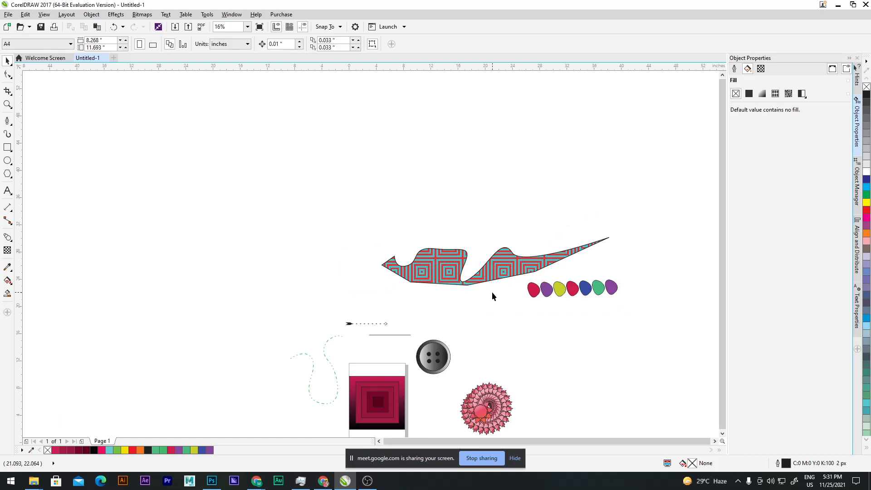
pyautogui.scroll(-2, 491, 292)
pyautogui.scroll(3, 481, 353)
pyautogui.scroll(-1, 488, 330)
pyautogui.scroll(1, 483, 159)
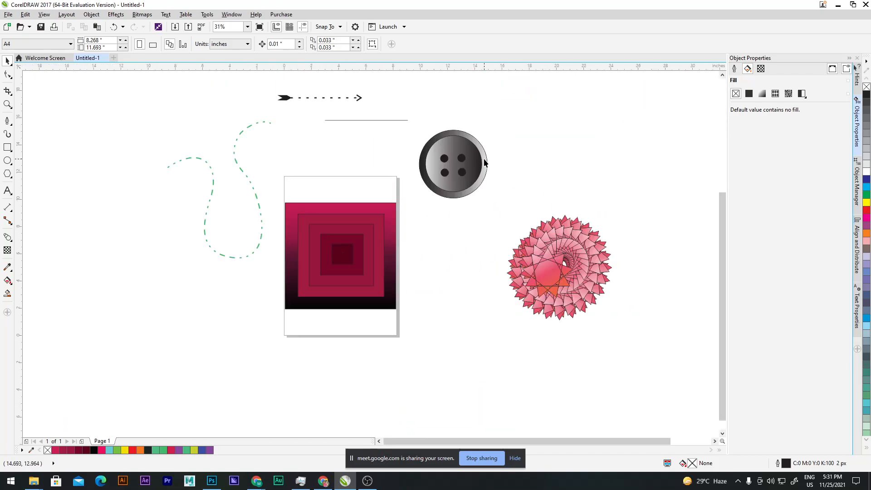
pyautogui.scroll(1, 483, 159)
pyautogui.moveTo(569, 183); pyautogui.dragTo(489, 346)
pyautogui.moveTo(553, 150); pyautogui.dragTo(553, 271)
pyautogui.moveTo(504, 135); pyautogui.dragTo(453, 271)
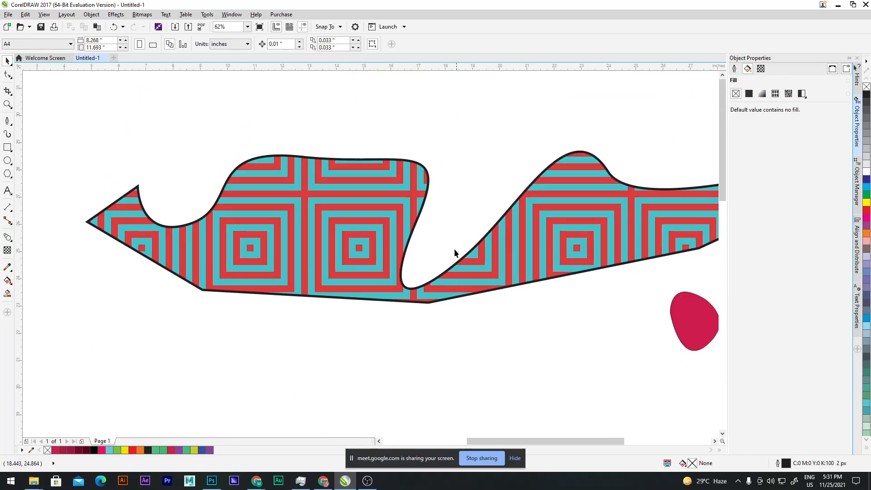
pyautogui.scroll(-1, 455, 253)
pyautogui.moveTo(487, 240); pyautogui.dragTo(336, 237)
pyautogui.moveTo(476, 254); pyautogui.dragTo(407, 247)
pyautogui.moveTo(247, 326); pyautogui.dragTo(323, 256)
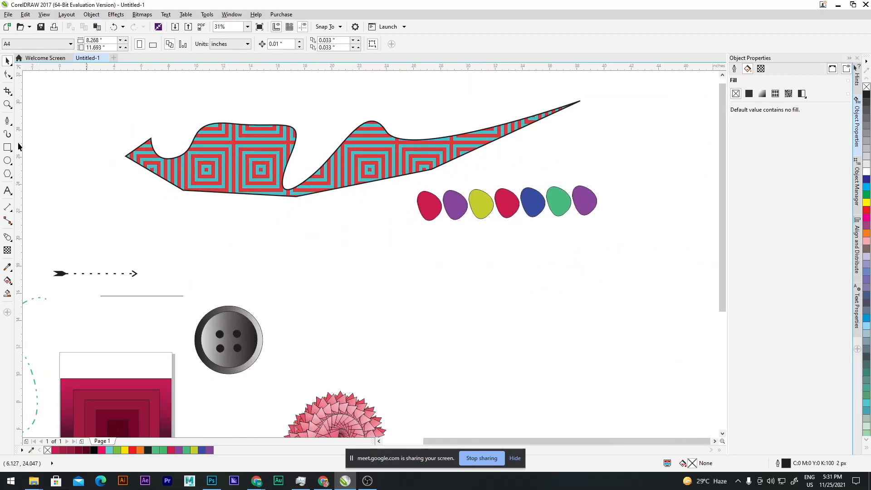
# Step: Draw a closed, roughly circular B-Spline curve about 11.8 by 10.9 inches around part of the colored row
pyautogui.click(11, 124)
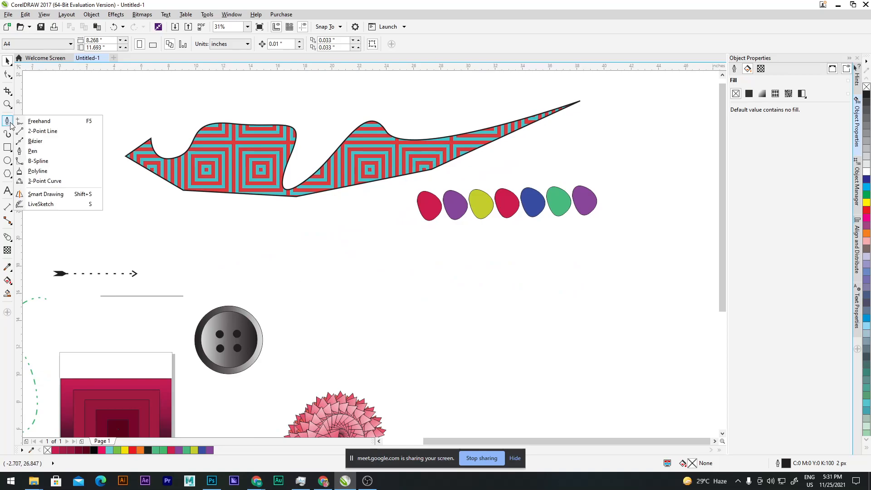
pyautogui.click(38, 161)
pyautogui.click(339, 258)
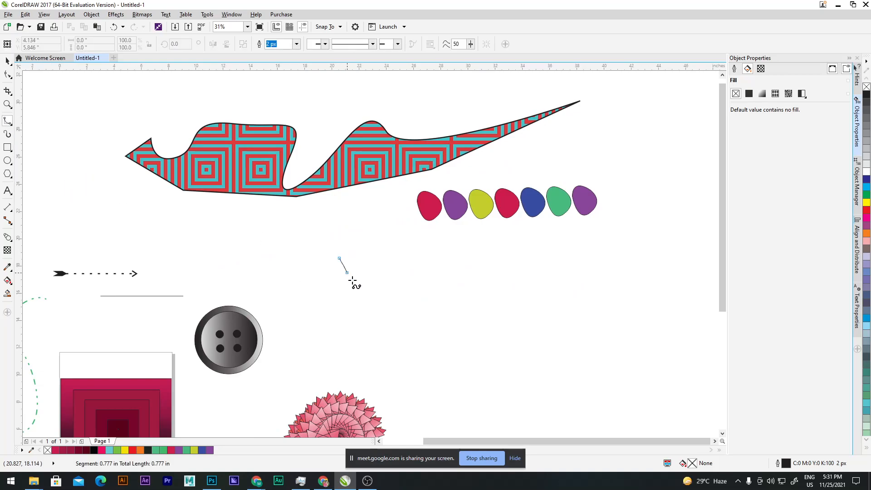
pyautogui.click(435, 310)
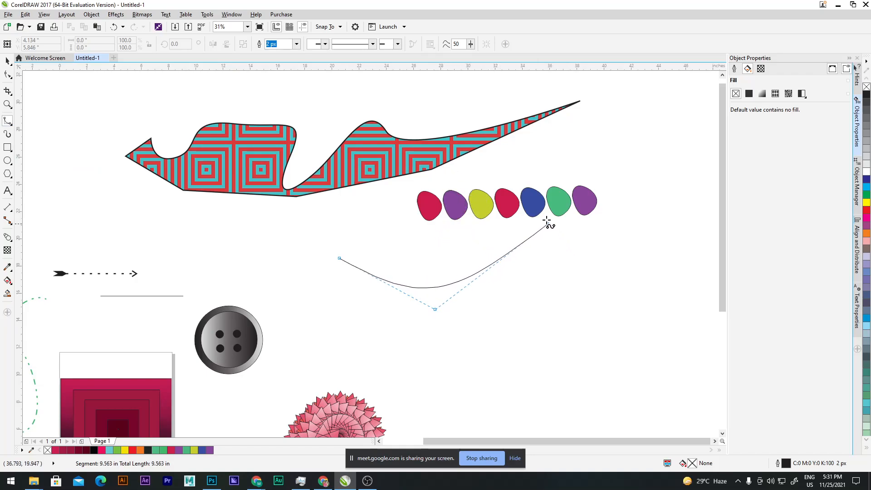
pyautogui.click(527, 267)
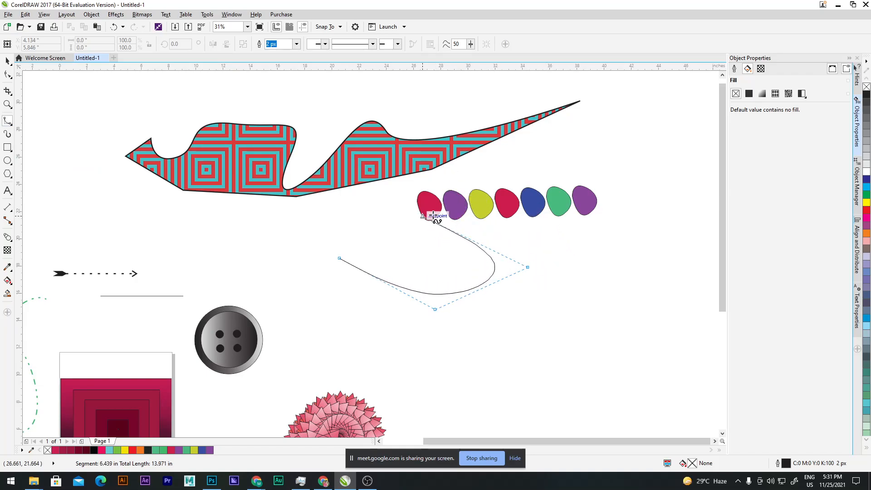
pyautogui.click(528, 169)
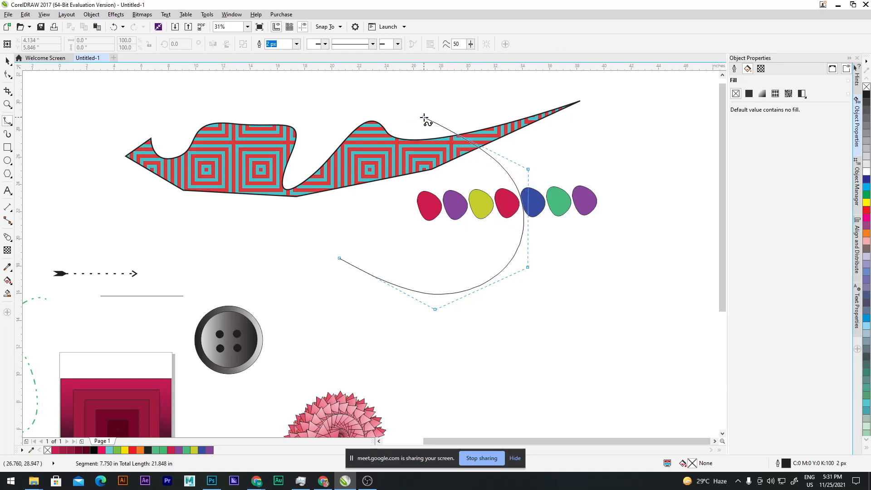
pyautogui.click(394, 122)
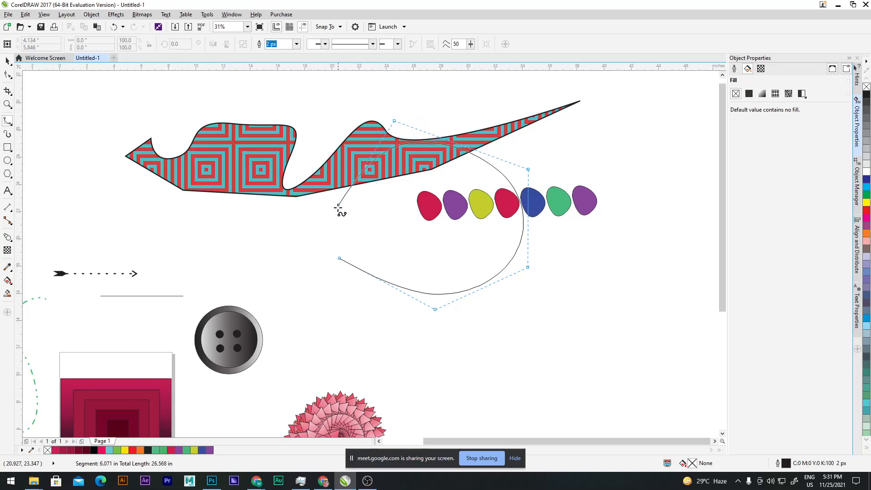
pyautogui.click(339, 258)
pyautogui.click(480, 258)
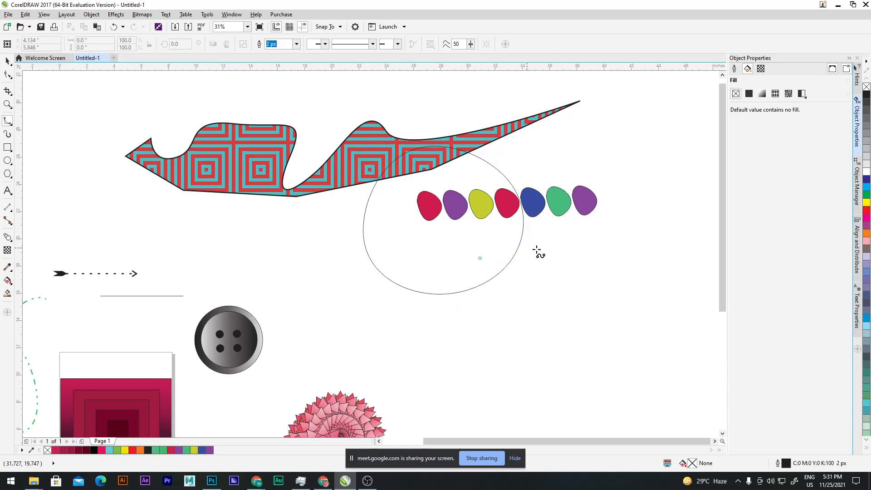
pyautogui.press('space')
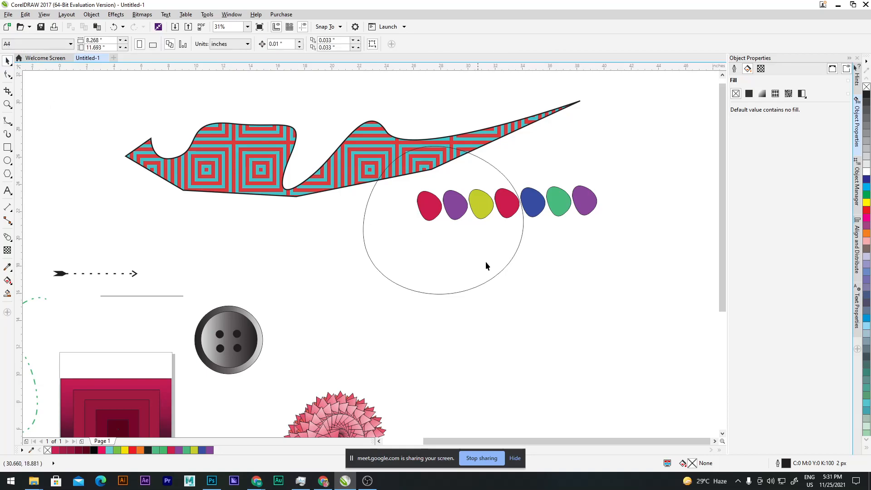
# Step: Move the closed B-Spline curve clear below the colored row and give it a black-to-white fountain fill
pyautogui.moveTo(497, 275); pyautogui.dragTo(651, 341)
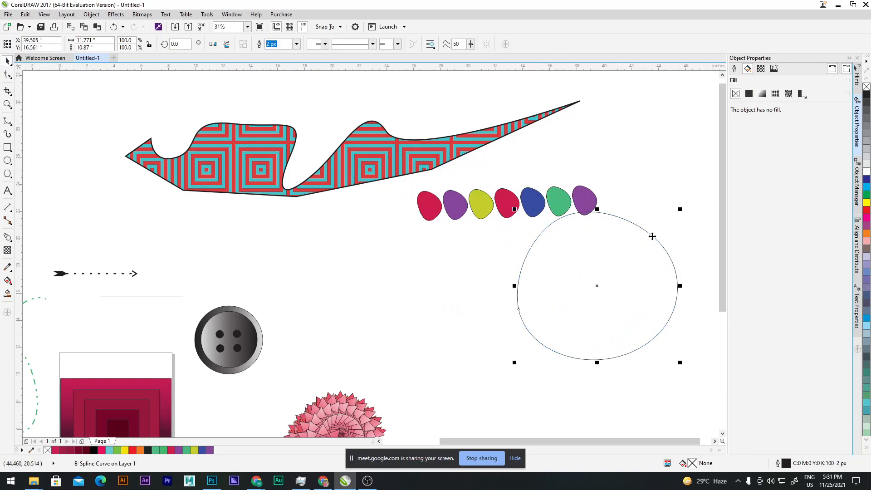
pyautogui.moveTo(658, 245); pyautogui.dragTo(650, 308)
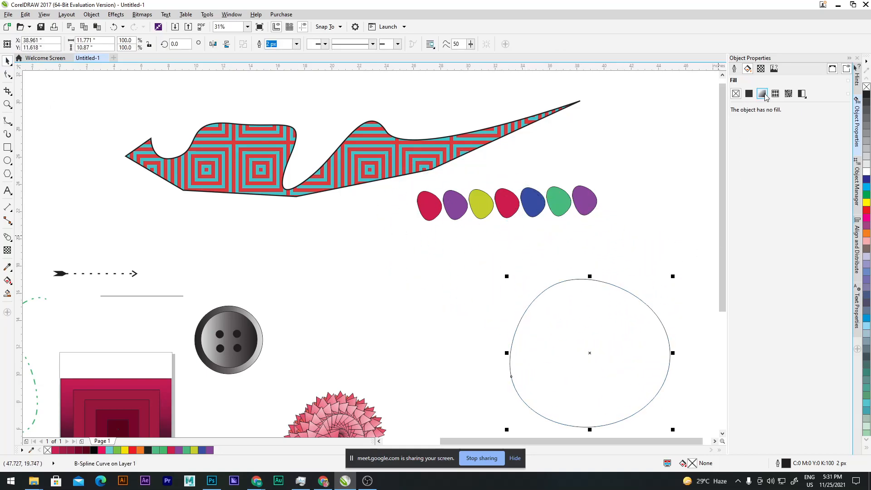
pyautogui.click(765, 94)
pyautogui.click(657, 265)
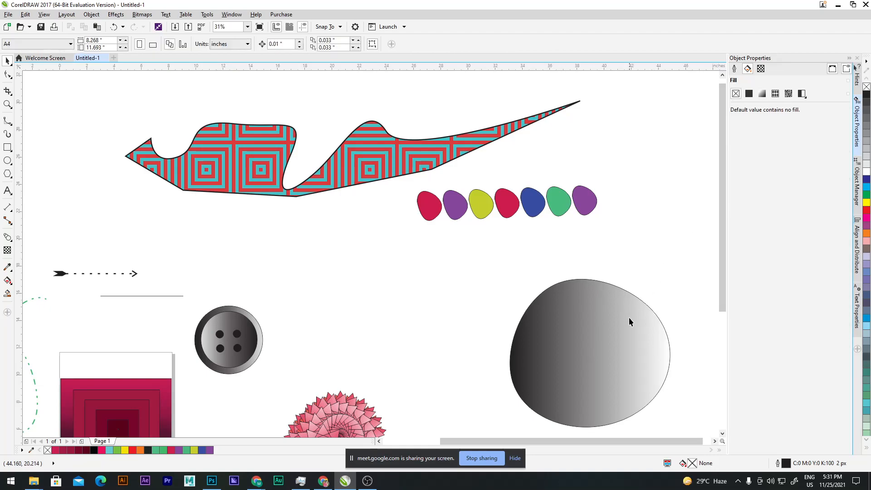
pyautogui.click(605, 344)
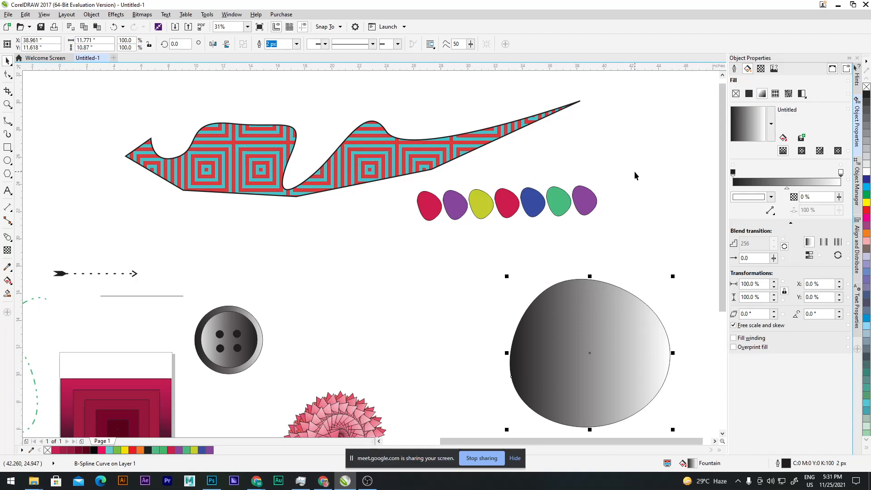
# Step: Draw a closed triangle about 6.8 by 4.6 inches with the Polyline tool, just below the colored row
pyautogui.click(6, 123)
pyautogui.click(53, 162)
pyautogui.click(6, 122)
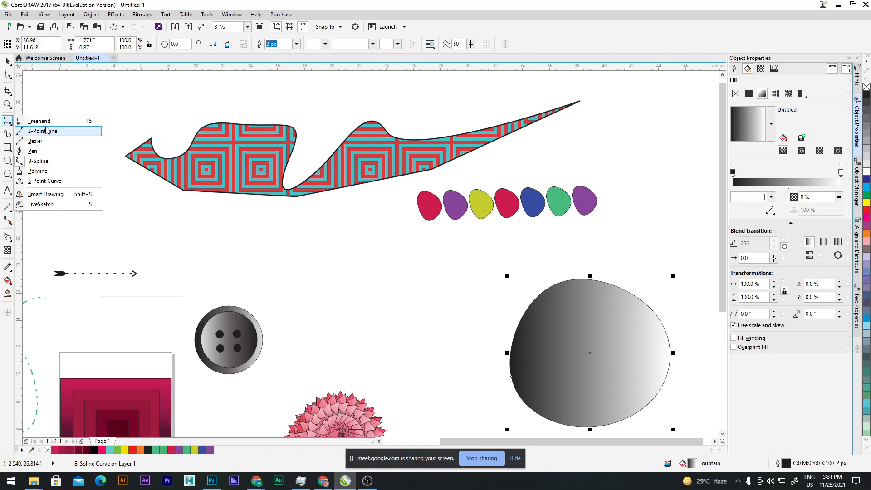
pyautogui.click(66, 171)
pyautogui.click(422, 251)
pyautogui.click(515, 244)
pyautogui.click(473, 307)
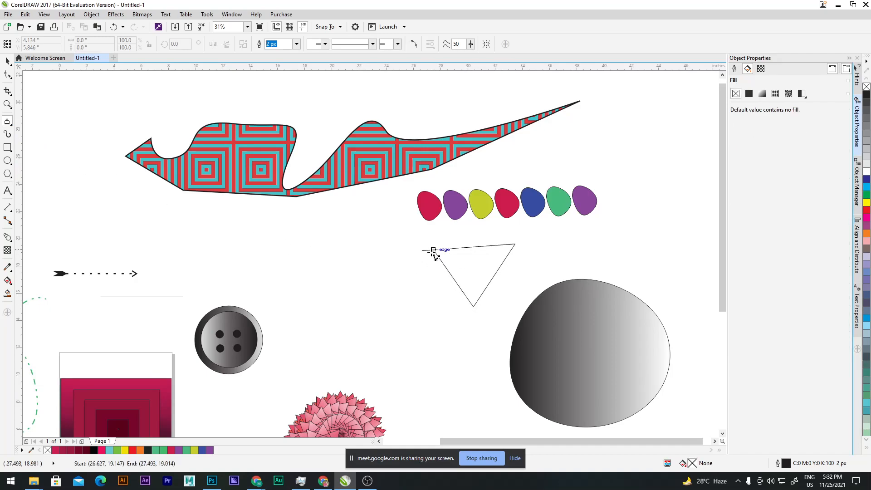
pyautogui.click(422, 250)
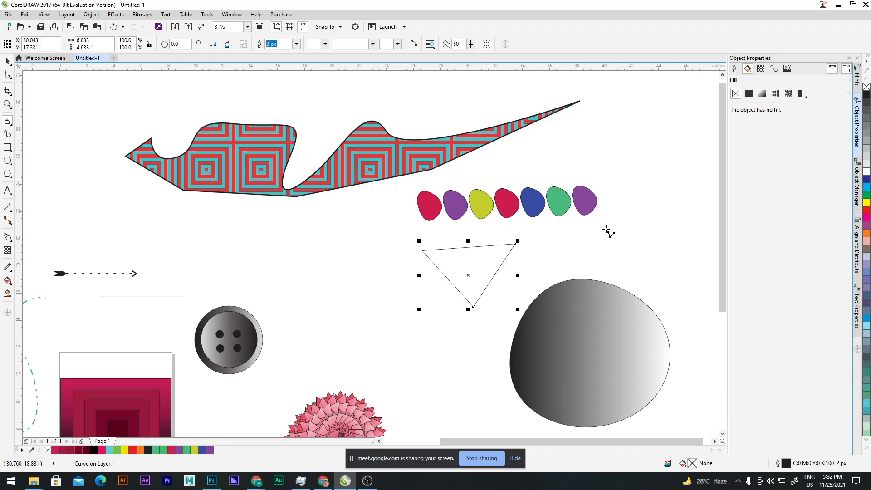
# Step: Draw a closed, notched five-point polyline shape about 6.6 by 4.6 inches above the end of the colored row
pyautogui.click(563, 136)
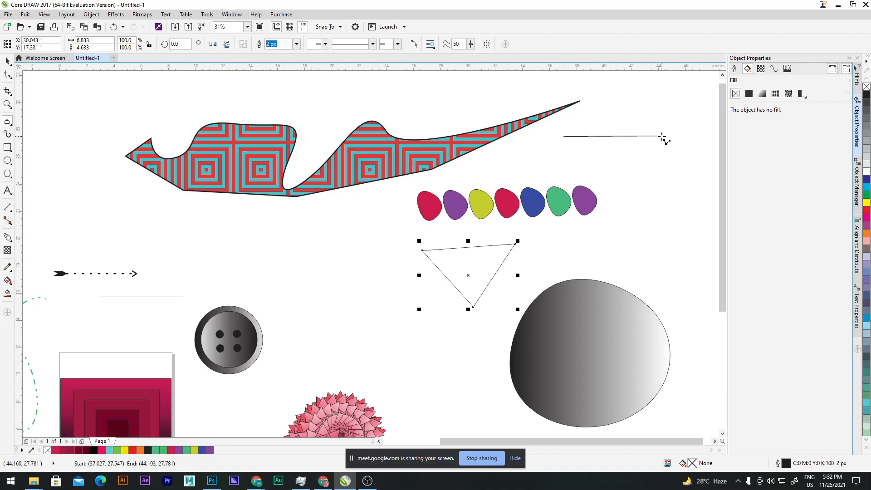
pyautogui.click(654, 150)
pyautogui.click(648, 199)
pyautogui.click(610, 154)
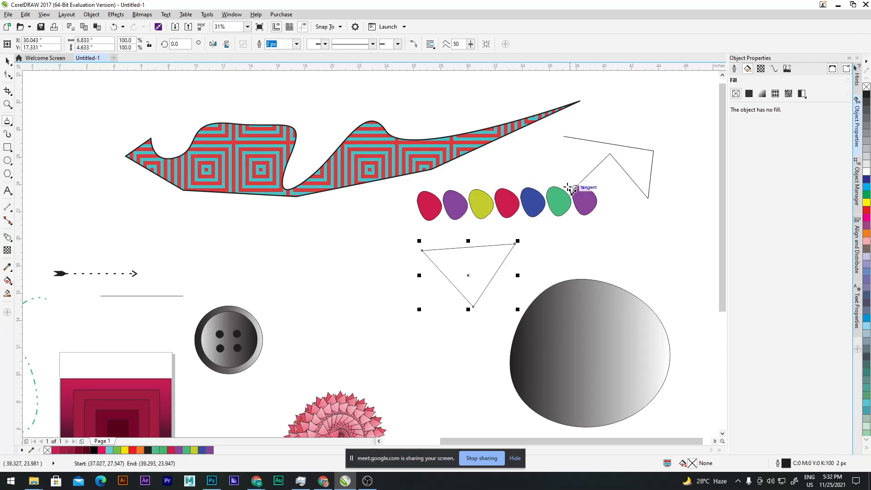
pyautogui.click(574, 186)
pyautogui.click(563, 137)
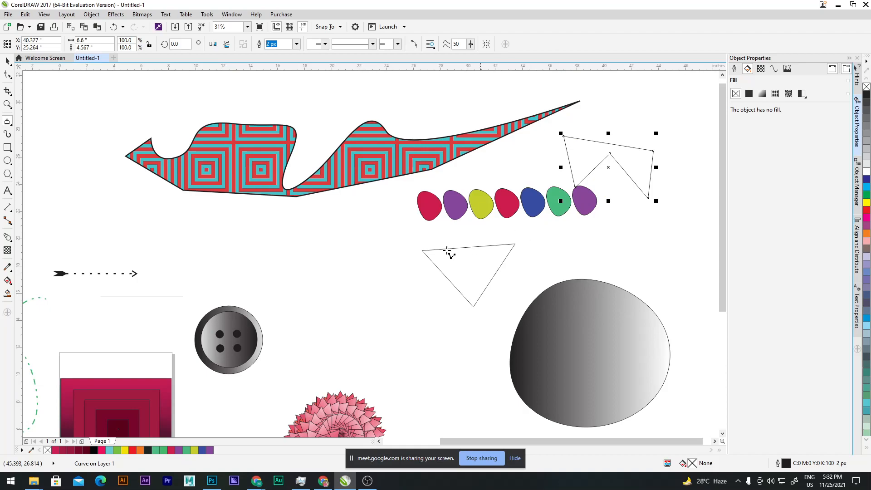
# Step: Draw a closed four-point arrowhead polyline about 16.1 by 12.8 inches above the patterned shape's pointed end
pyautogui.scroll(-2, 471, 246)
pyautogui.scroll(1, 467, 243)
pyautogui.click(514, 158)
pyautogui.click(405, 123)
pyautogui.click(501, 210)
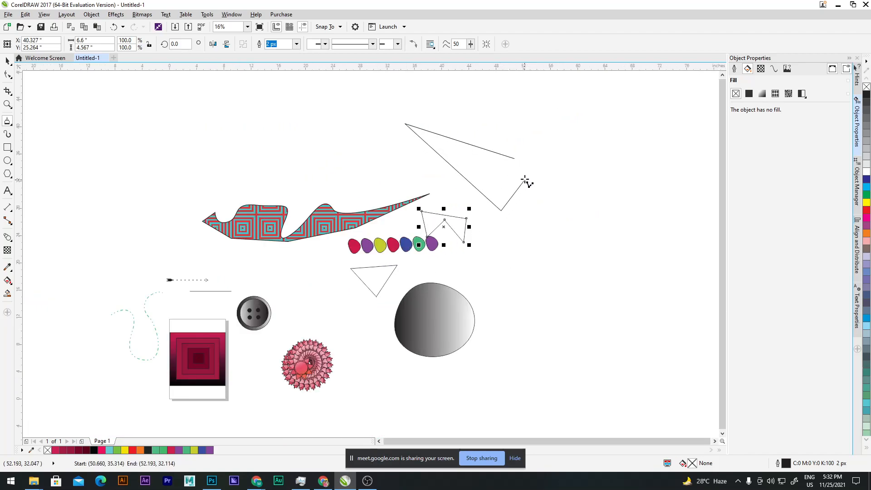
pyautogui.click(451, 147)
pyautogui.click(514, 159)
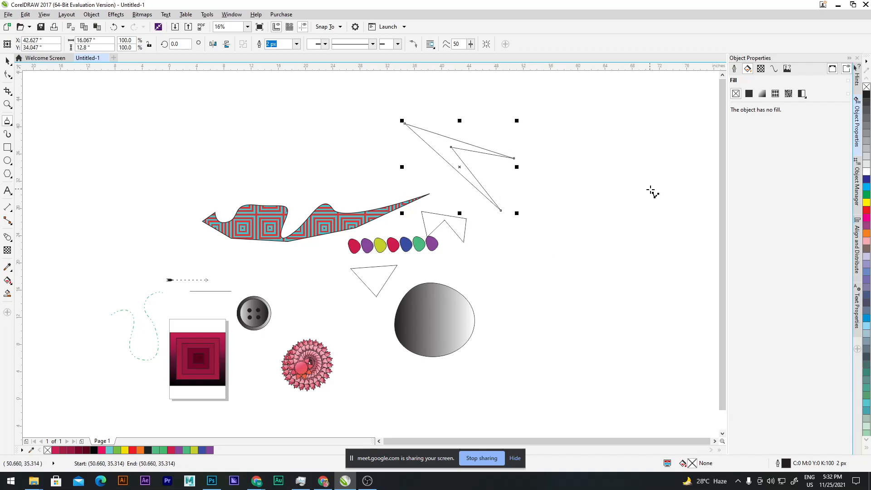
# Step: Try a looping freehand curve with the Polyline tool from the arrowhead's inner corner, and undo it
pyautogui.moveTo(451, 148)
pyautogui.mouseDown()
pyautogui.moveTo(483, 164)
pyautogui.moveTo(547, 178)
pyautogui.moveTo(570, 200)
pyautogui.moveTo(549, 341)
pyautogui.moveTo(620, 274)
pyautogui.moveTo(587, 276)
pyautogui.moveTo(669, 268)
pyautogui.moveTo(638, 238)
pyautogui.moveTo(451, 146)
pyautogui.mouseUp()
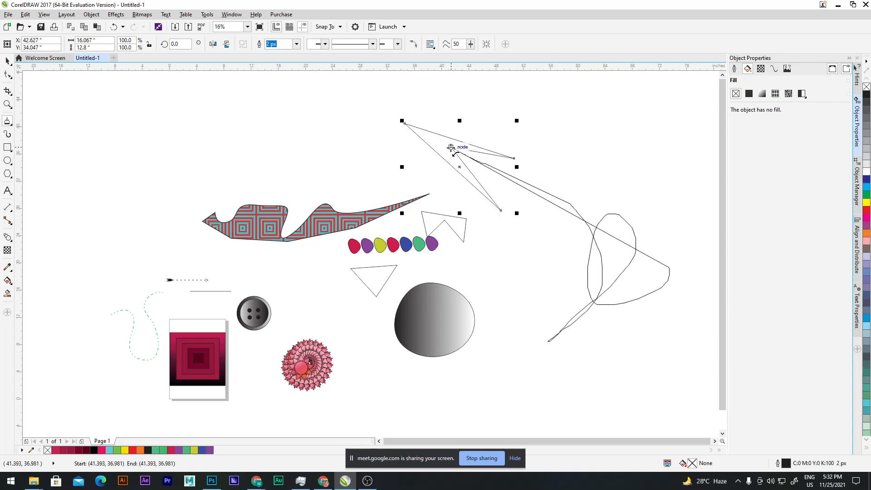
pyautogui.hotkey('ctrl', 'z')
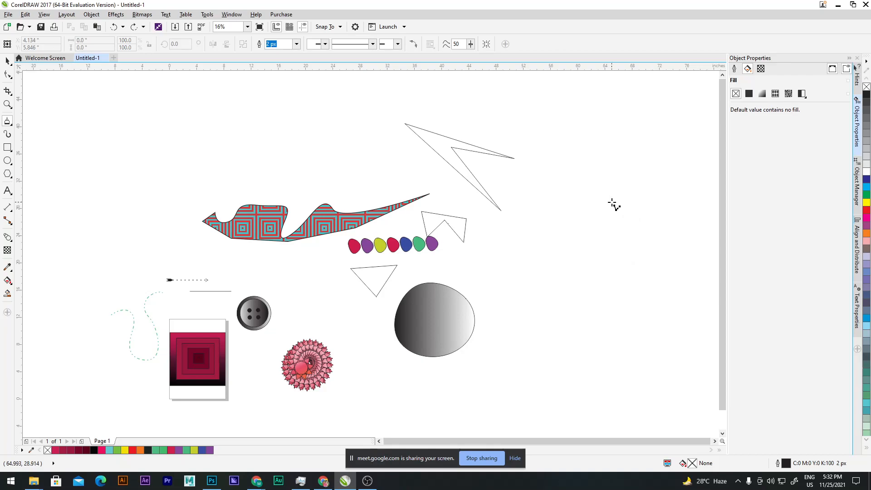
# Step: Draw a large closed, downward-pointing triangular polyline on the empty area beside the patterned shape, with a horizontal upper edge
pyautogui.click(9, 127)
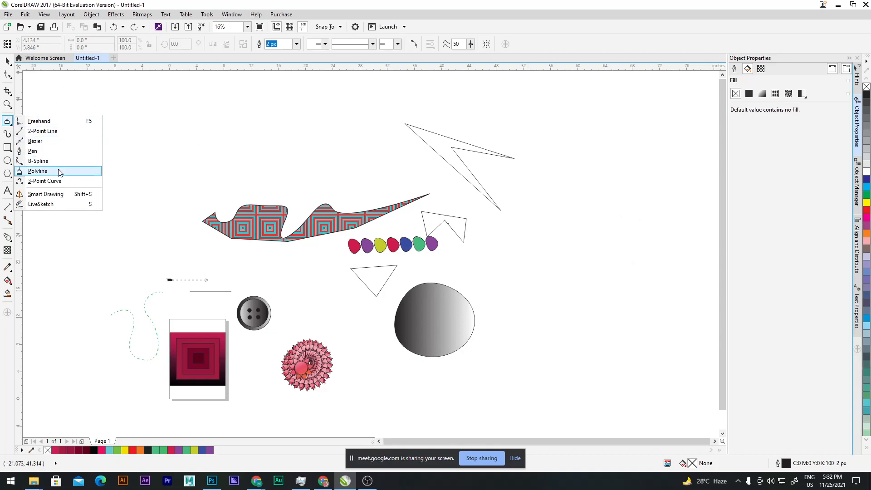
pyautogui.click(56, 172)
pyautogui.click(43, 108)
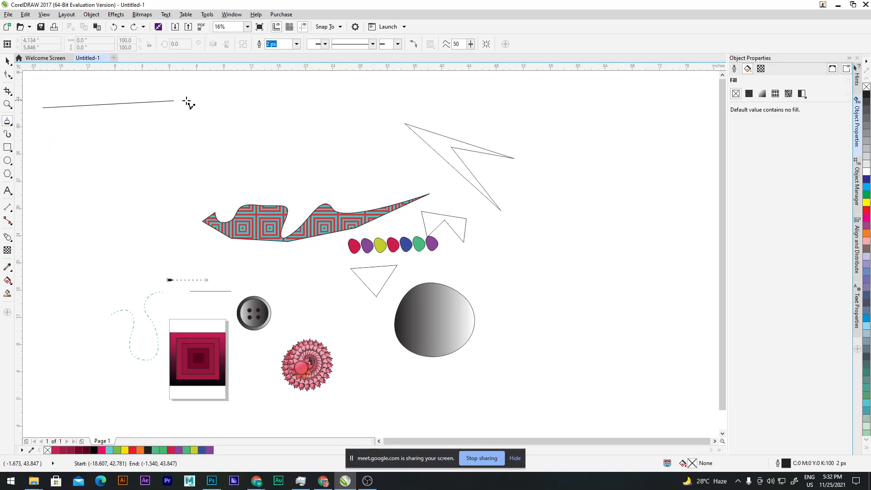
pyautogui.click(211, 108)
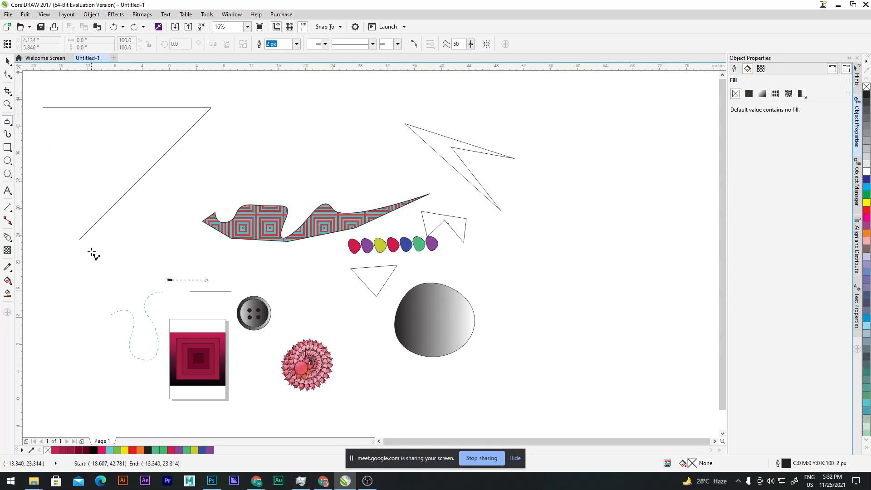
pyautogui.click(89, 319)
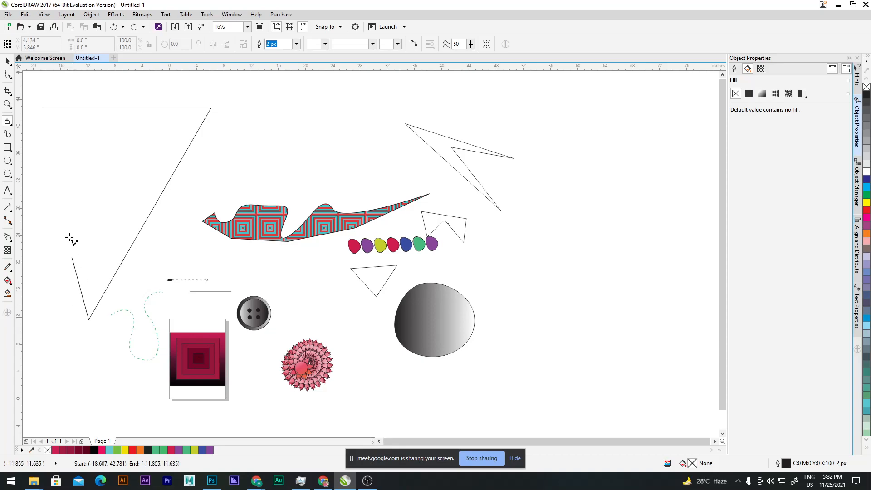
pyautogui.click(44, 109)
pyautogui.moveTo(33, 110)
pyautogui.mouseDown()
pyautogui.moveTo(65, 159)
pyautogui.moveTo(89, 133)
pyautogui.moveTo(30, 108)
pyautogui.mouseUp()
pyautogui.hotkey('ctrl', 'z')
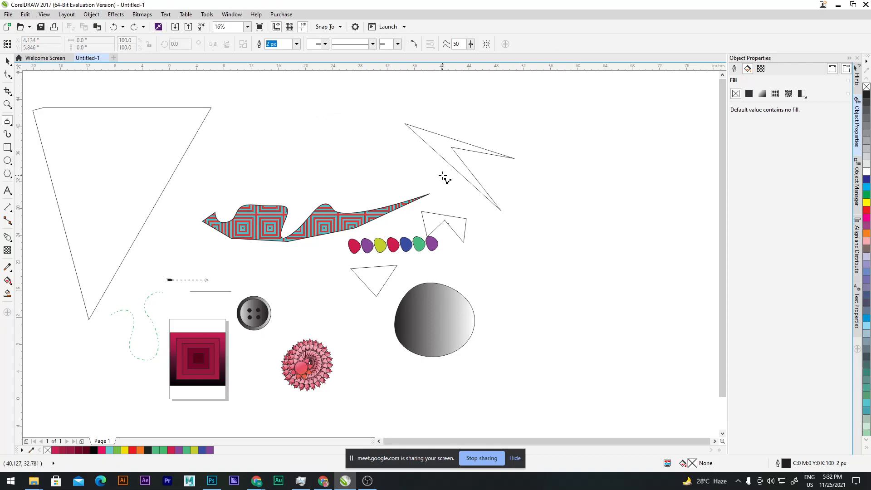
# Step: Draw two closed freehand polyline curves: a looped one about 24 by 25.4 inches and a wavy one about 41.3 by 7.3 inches
pyautogui.moveTo(574, 119)
pyautogui.mouseDown()
pyautogui.moveTo(617, 108)
pyautogui.moveTo(639, 160)
pyautogui.moveTo(539, 227)
pyautogui.moveTo(663, 278)
pyautogui.moveTo(669, 195)
pyautogui.moveTo(561, 164)
pyautogui.moveTo(575, 118)
pyautogui.mouseUp()
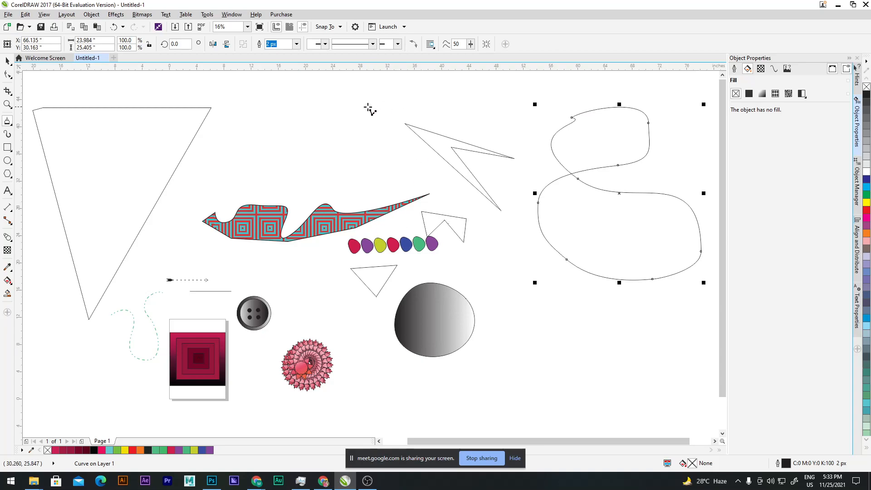
pyautogui.moveTo(107, 157)
pyautogui.mouseDown()
pyautogui.moveTo(387, 138)
pyautogui.moveTo(346, 171)
pyautogui.moveTo(278, 175)
pyautogui.mouseUp()
pyautogui.moveTo(243, 152)
pyautogui.mouseDown()
pyautogui.moveTo(216, 186)
pyautogui.moveTo(153, 179)
pyautogui.moveTo(107, 156)
pyautogui.mouseUp()
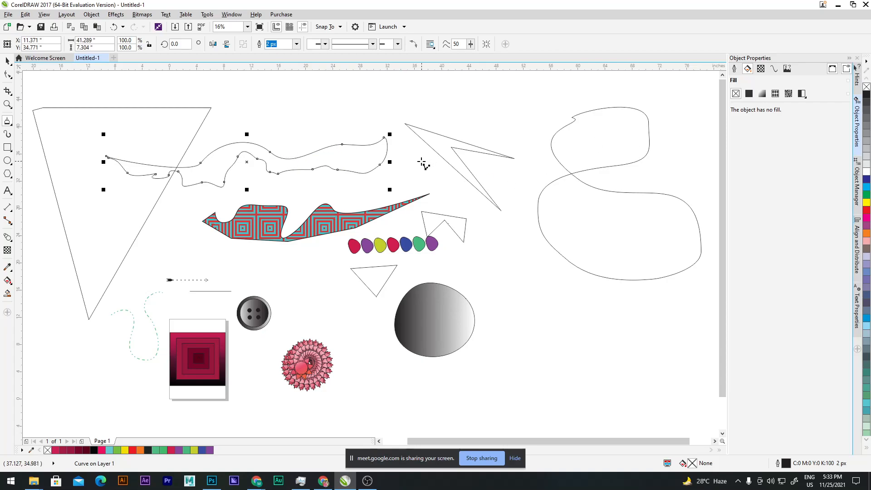
# Step: Look over all the drawn shapes on and around the page, and examine the list of objects on Layer 1
pyautogui.scroll(-1, 419, 164)
pyautogui.click(10, 124)
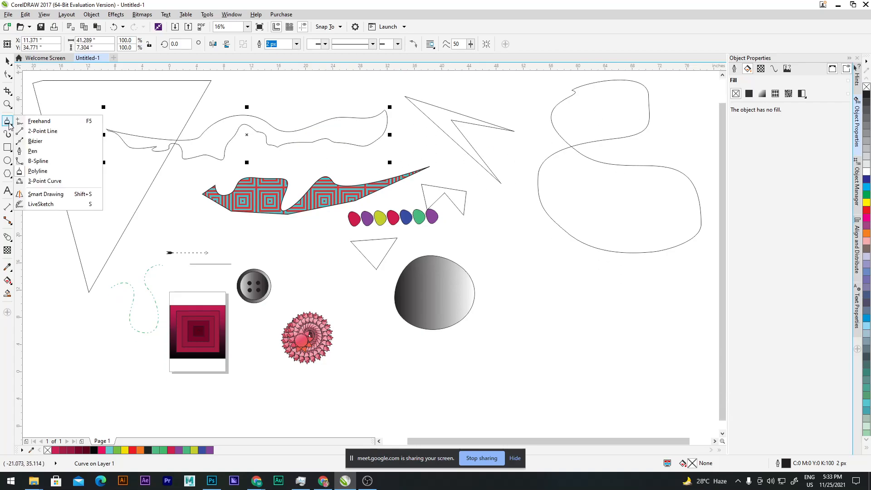
pyautogui.click(67, 172)
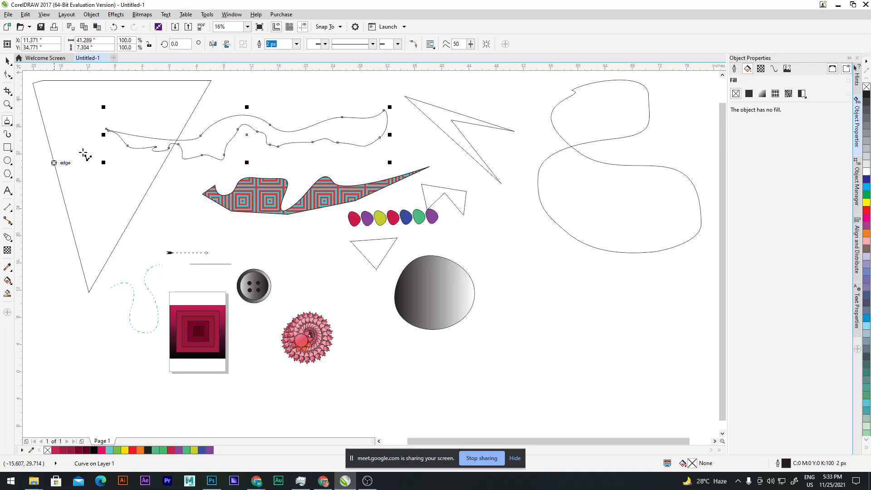
pyautogui.scroll(3, 296, 285)
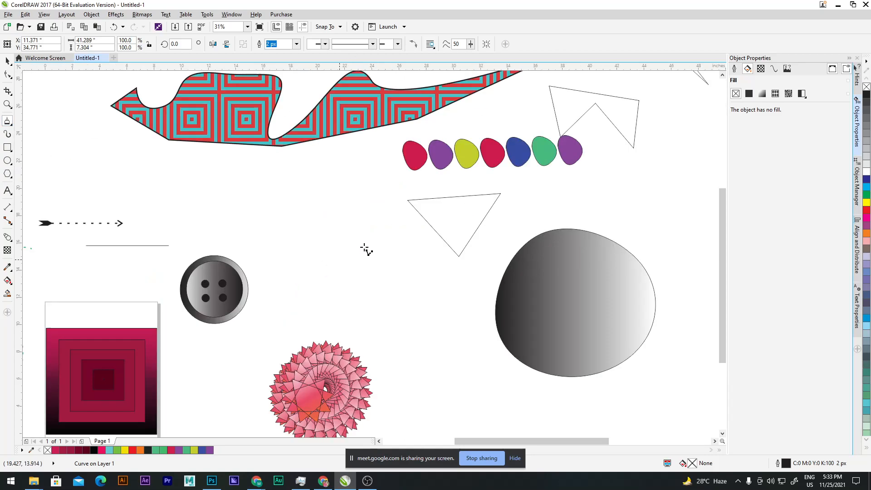
pyautogui.scroll(-5, 348, 255)
pyautogui.scroll(6, 381, 163)
pyautogui.scroll(-4, 380, 164)
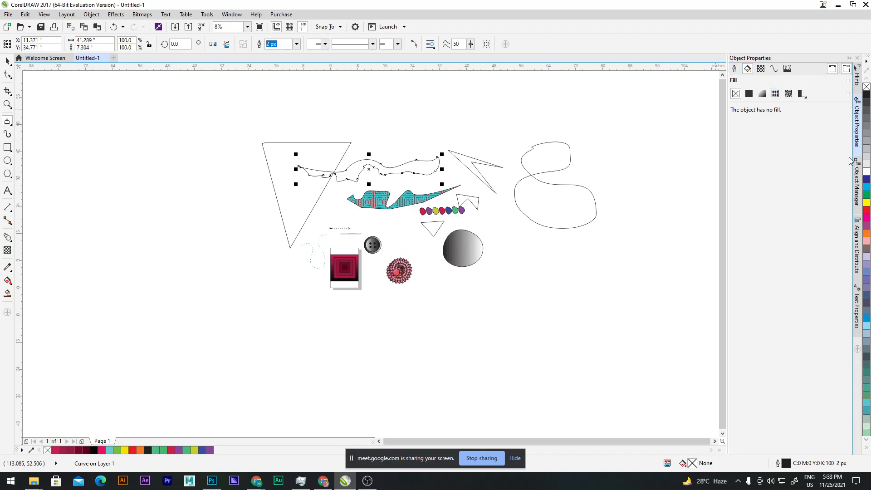
pyautogui.click(856, 184)
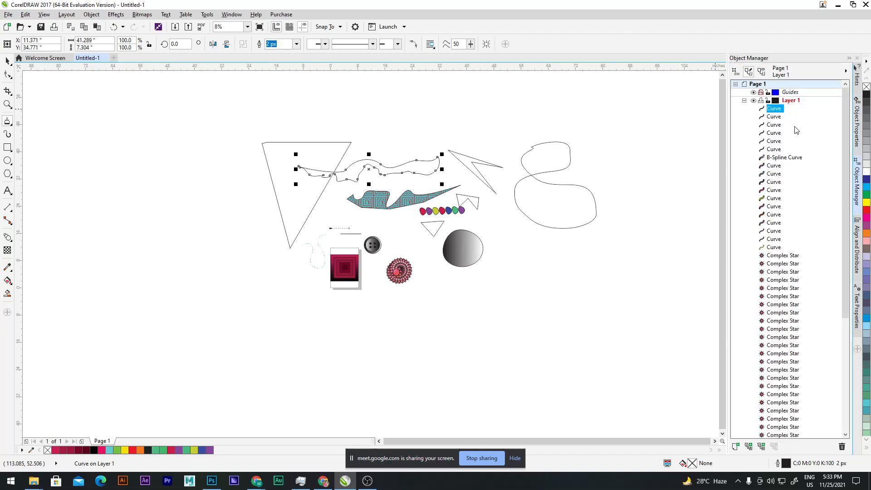
pyautogui.scroll(-8, 788, 190)
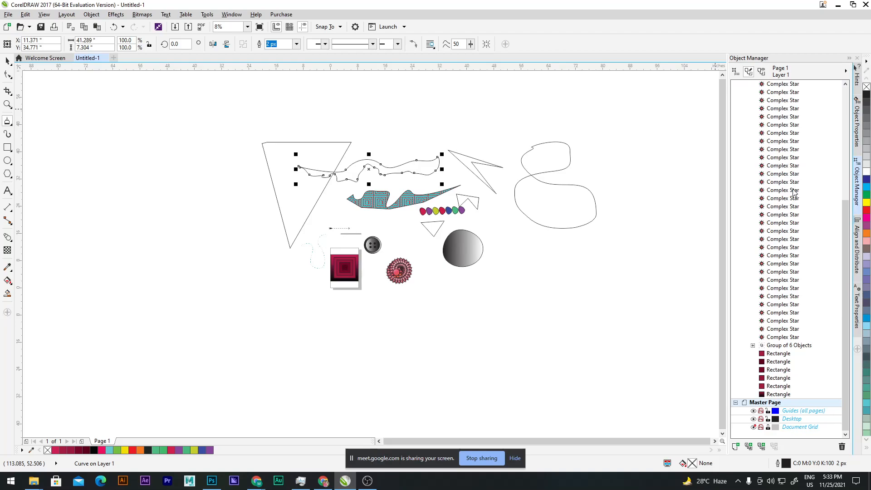
# Step: Collapse Layer 1's object list, and hide and show the layer again
pyautogui.scroll(8, 804, 209)
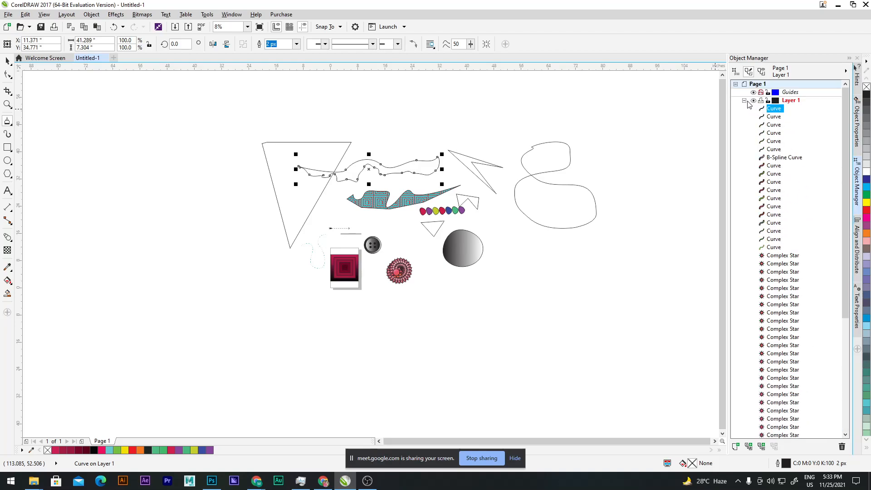
pyautogui.click(744, 101)
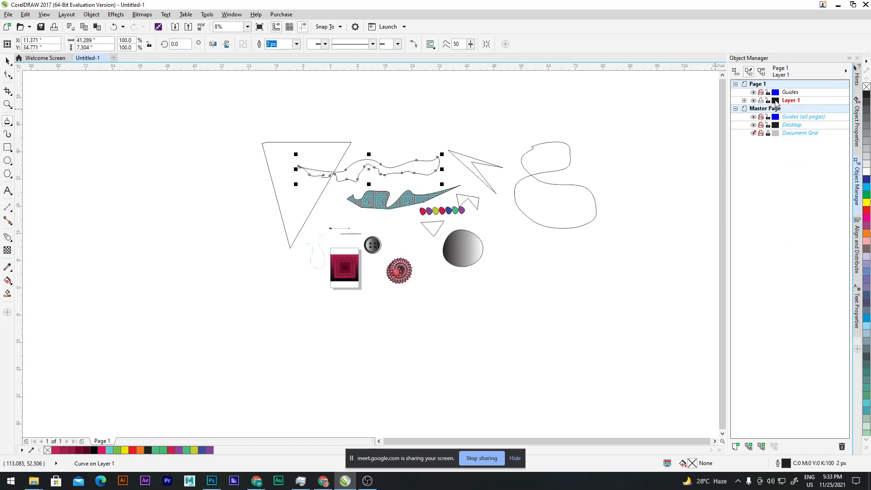
pyautogui.click(782, 101)
pyautogui.click(753, 101)
pyautogui.click(754, 100)
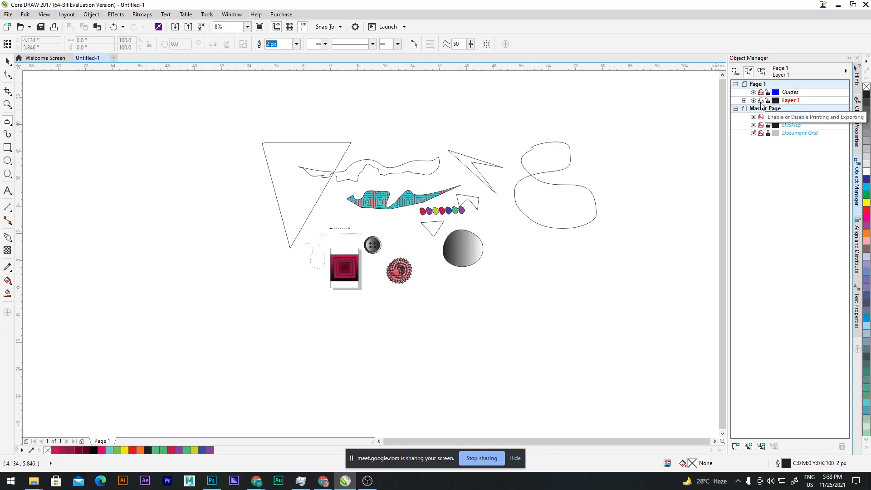
# Step: Lock Layer 1, check its objects in the expanded list, and collapse and unlock the layer again
pyautogui.click(760, 93)
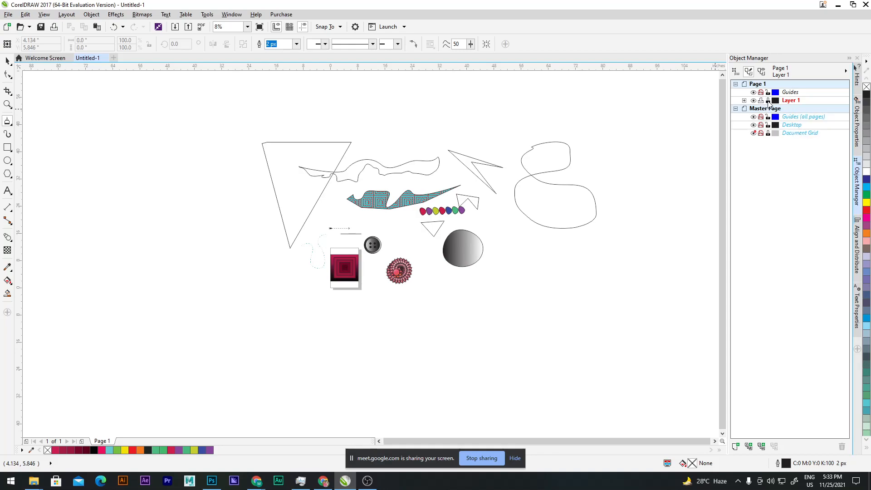
pyautogui.click(744, 101)
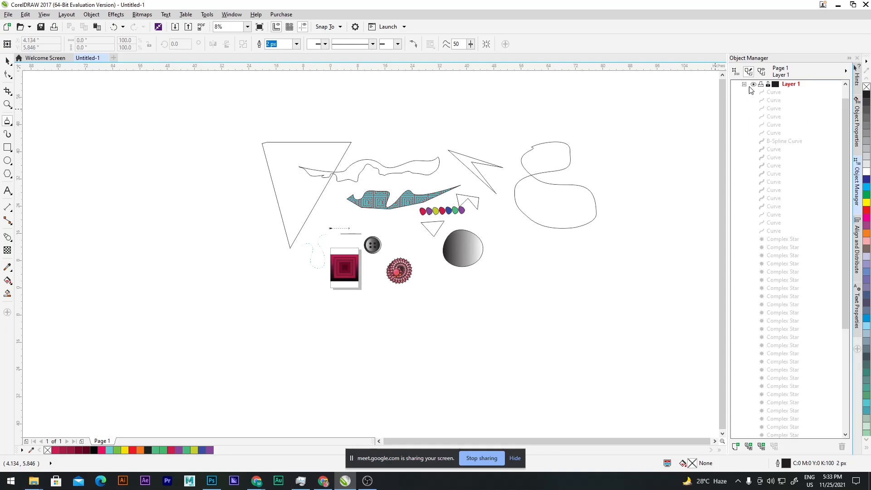
pyautogui.click(745, 85)
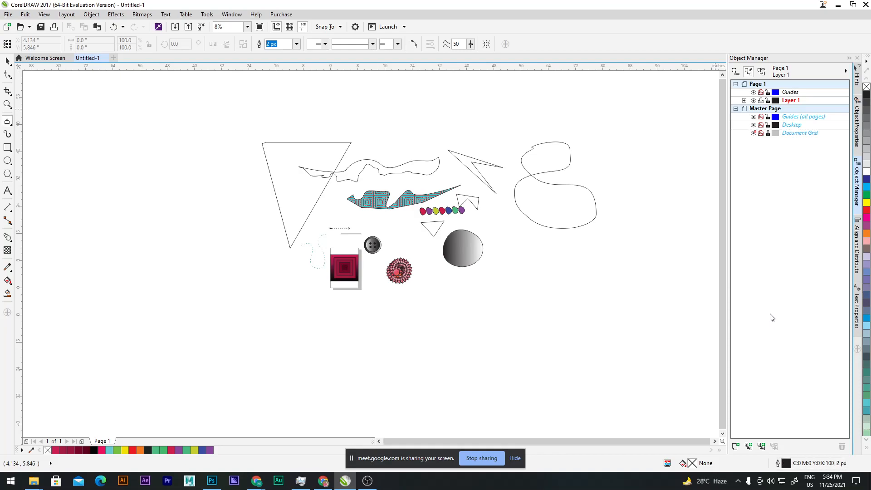
pyautogui.click(756, 85)
# Step: Look at the Align and Distribute options and the fill types offered for text characters
pyautogui.click(856, 257)
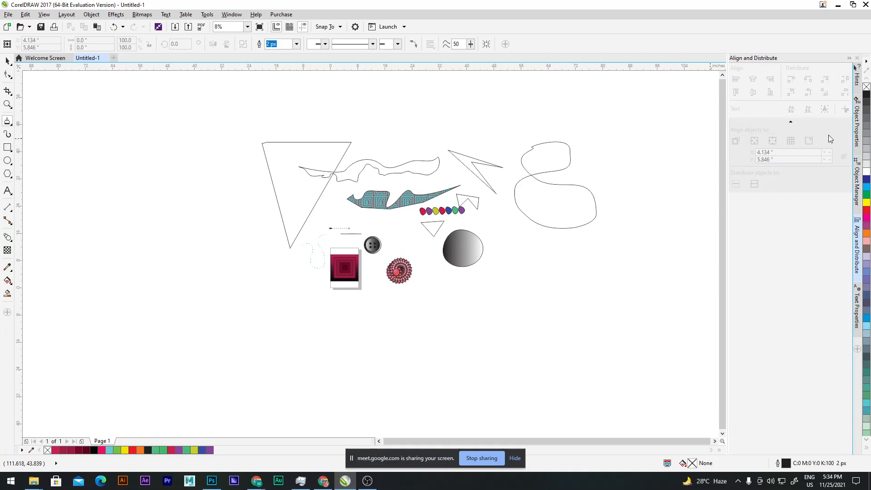
pyautogui.click(857, 307)
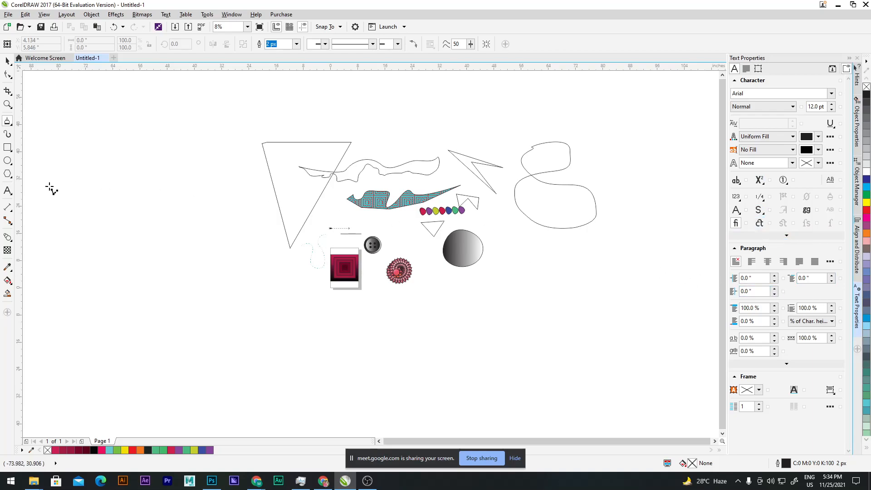
pyautogui.click(792, 142)
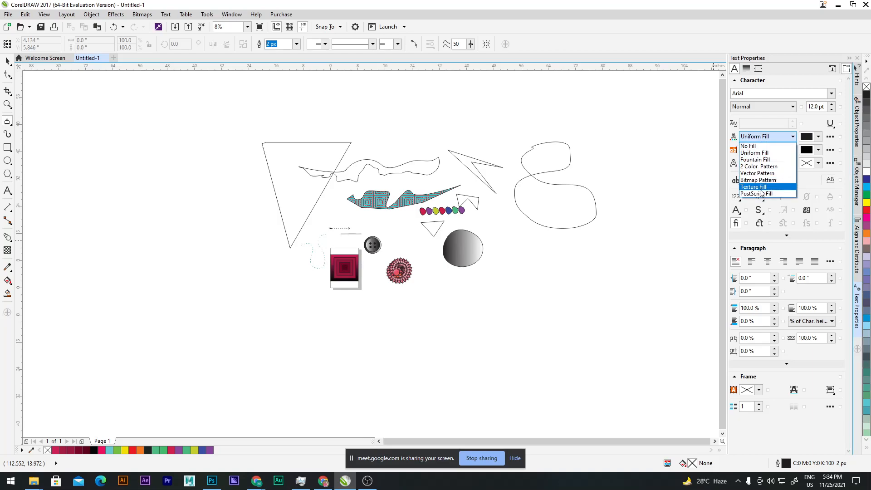
pyautogui.click(793, 137)
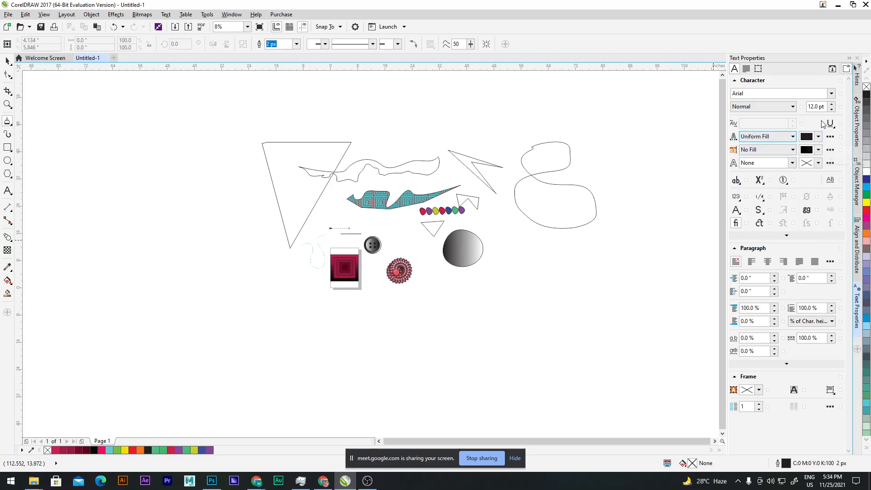
# Step: Browse the available fonts for text, from Arial down past Ethnocentric, without choosing one
pyautogui.click(834, 93)
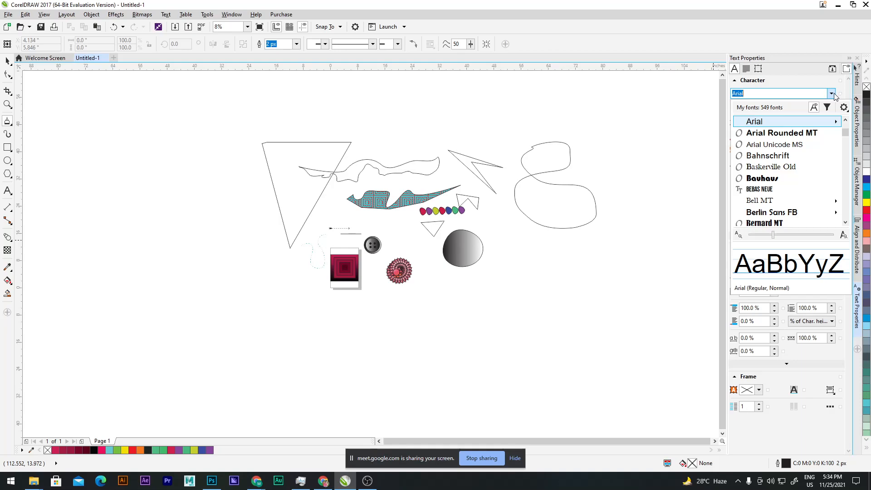
pyautogui.scroll(-3, 793, 200)
pyautogui.scroll(-10, 792, 199)
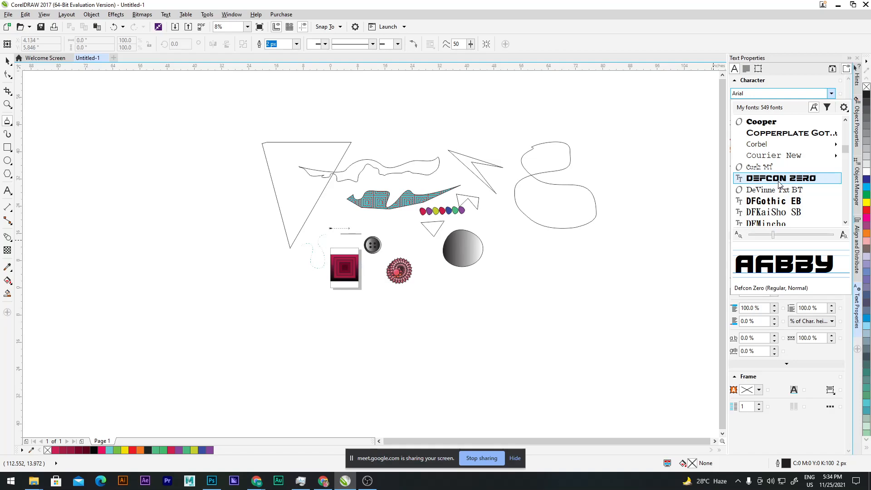
pyautogui.scroll(-2, 780, 183)
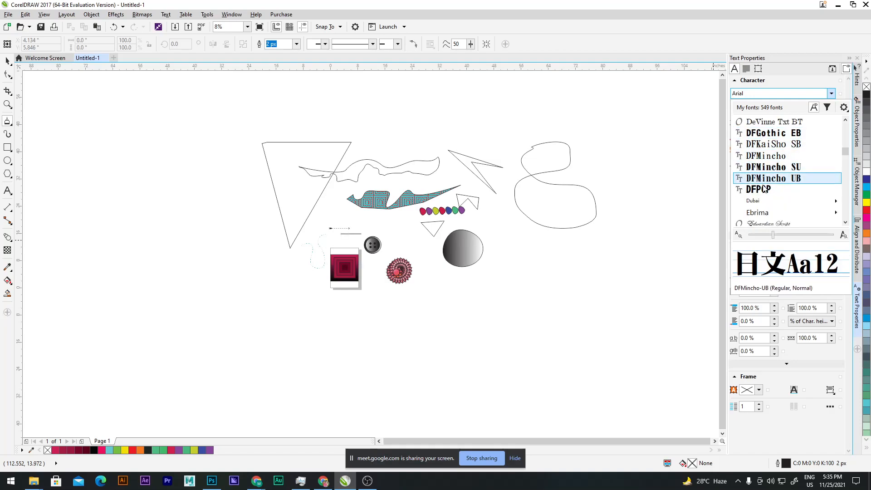
pyautogui.scroll(-4, 769, 212)
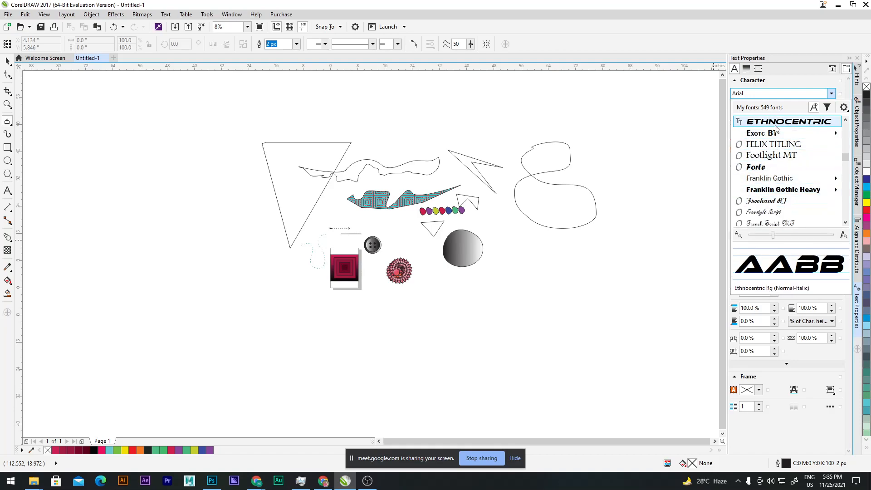
pyautogui.click(830, 96)
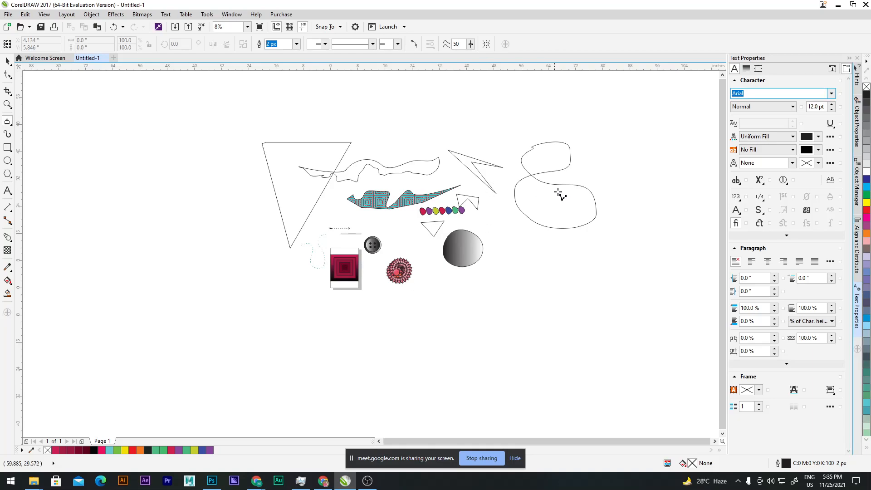
# Step: Fill the large looped curve with yellow-green and the arrowhead shape with purple
pyautogui.scroll(4, 570, 202)
pyautogui.click(7, 60)
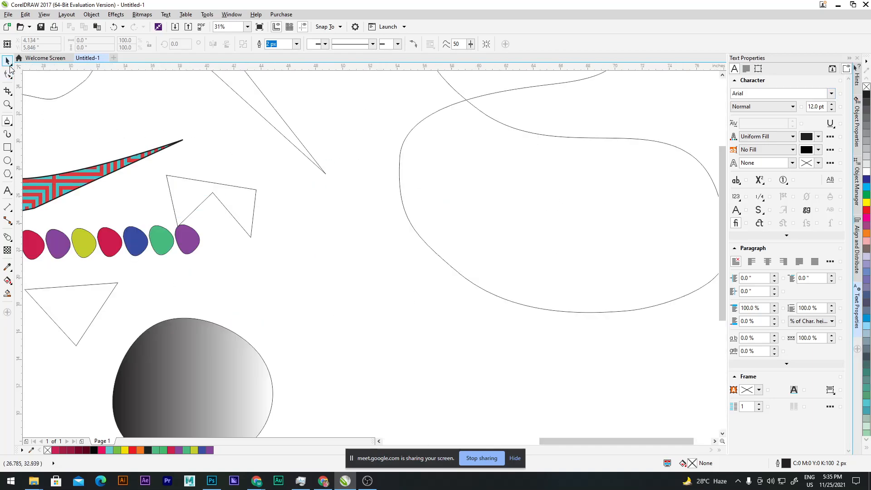
pyautogui.click(523, 262)
pyautogui.scroll(-4, 522, 264)
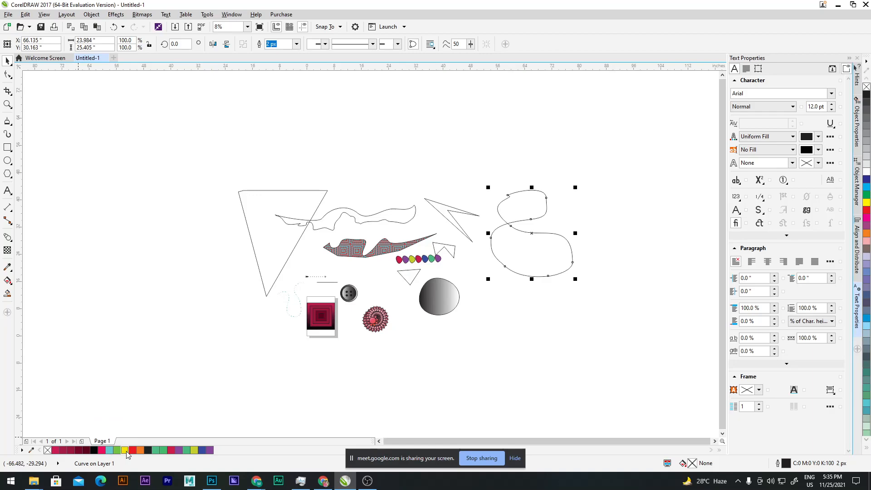
pyautogui.click(194, 450)
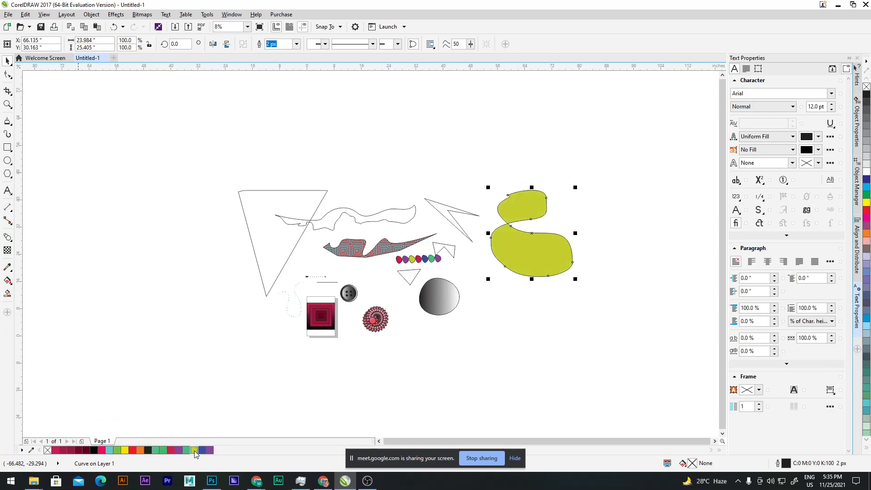
pyautogui.click(554, 301)
pyautogui.click(447, 210)
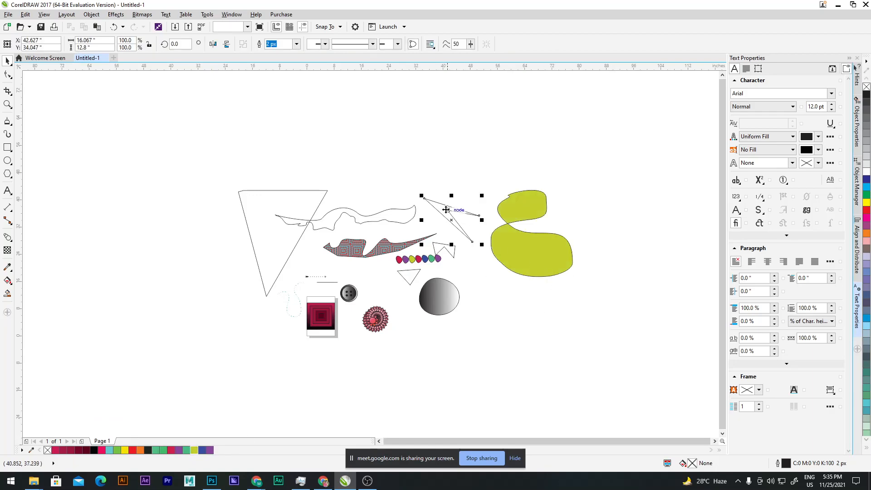
pyautogui.click(179, 449)
pyautogui.click(513, 369)
# Step: Fill the long wavy curve with orange and the large downward-pointing triangle with blue
pyautogui.click(375, 218)
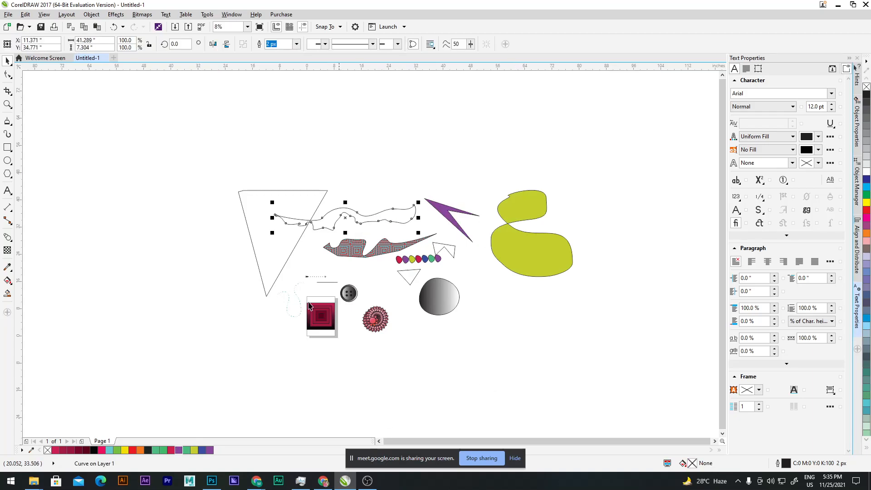
pyautogui.click(140, 449)
pyautogui.click(285, 227)
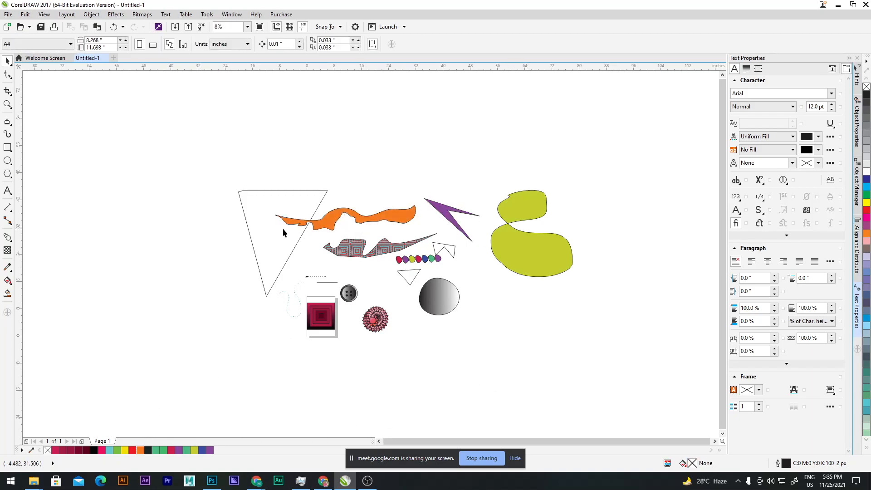
pyautogui.click(202, 449)
pyautogui.click(557, 380)
pyautogui.scroll(4, 299, 217)
pyautogui.scroll(-4, 299, 219)
pyautogui.scroll(4, 300, 219)
pyautogui.scroll(-2, 301, 220)
pyautogui.scroll(-2, 357, 229)
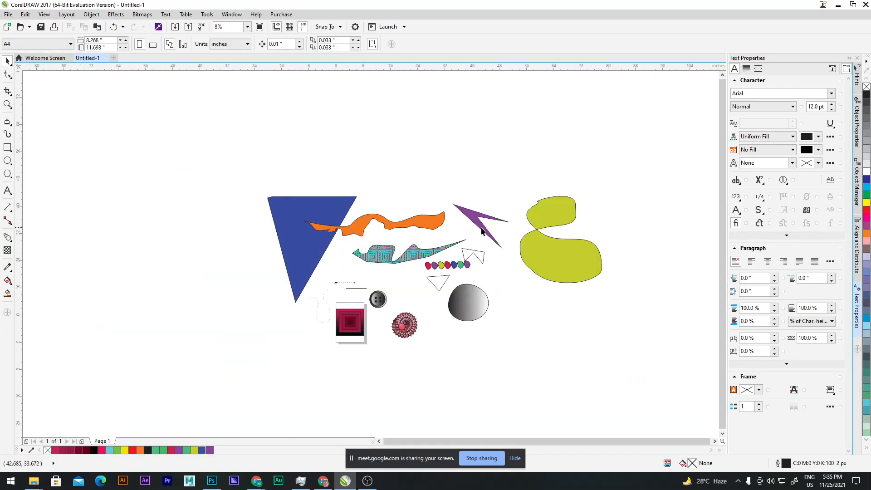
# Step: Draw a shallow downward-bowed 3-Point Curve about 14.5 by 2.7 inches in the empty area above the orange shape
pyautogui.scroll(1, 482, 231)
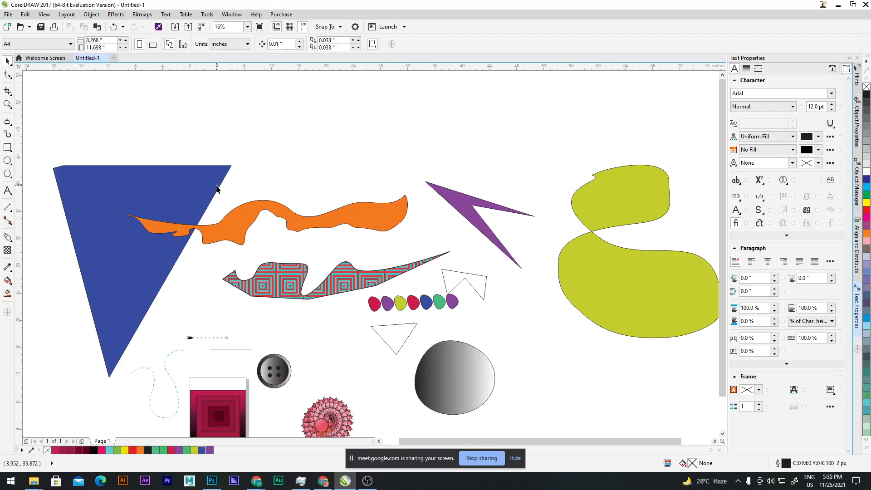
pyautogui.click(9, 122)
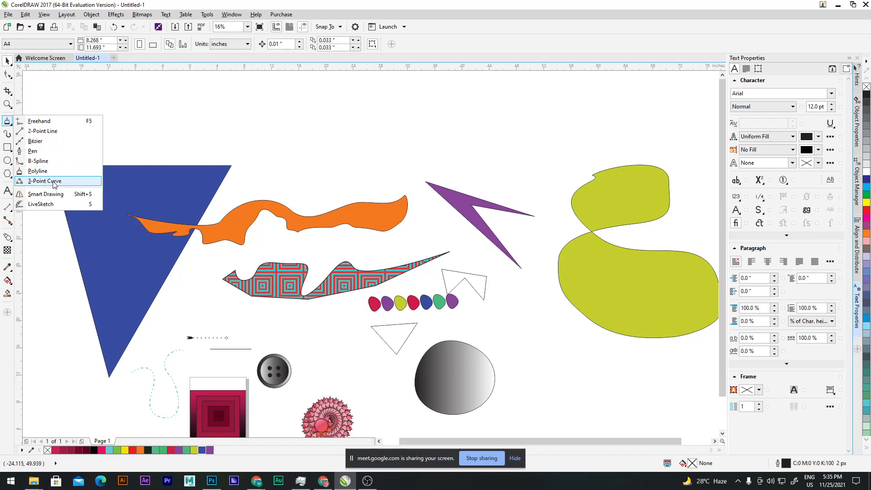
pyautogui.click(45, 181)
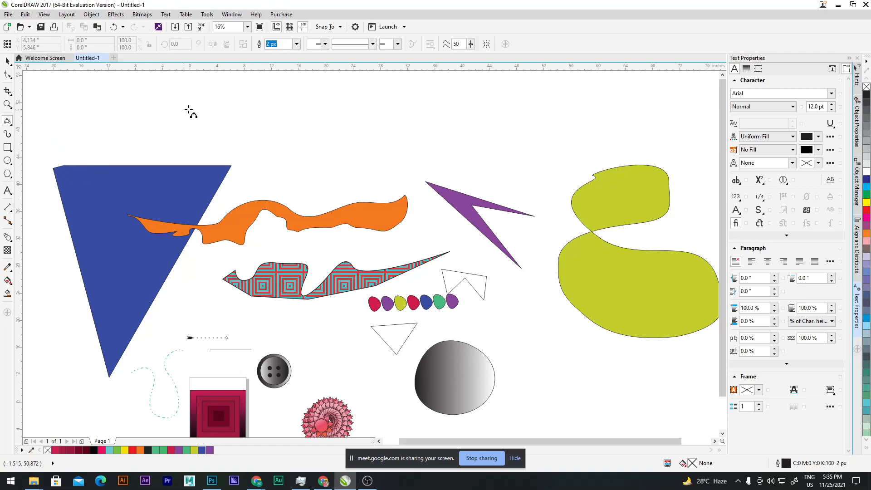
pyautogui.moveTo(235, 109); pyautogui.dragTo(335, 103)
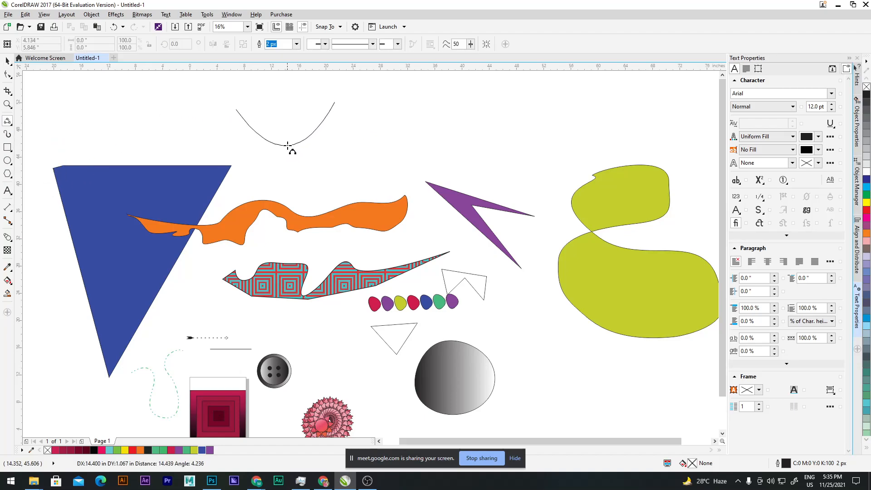
pyautogui.click(294, 120)
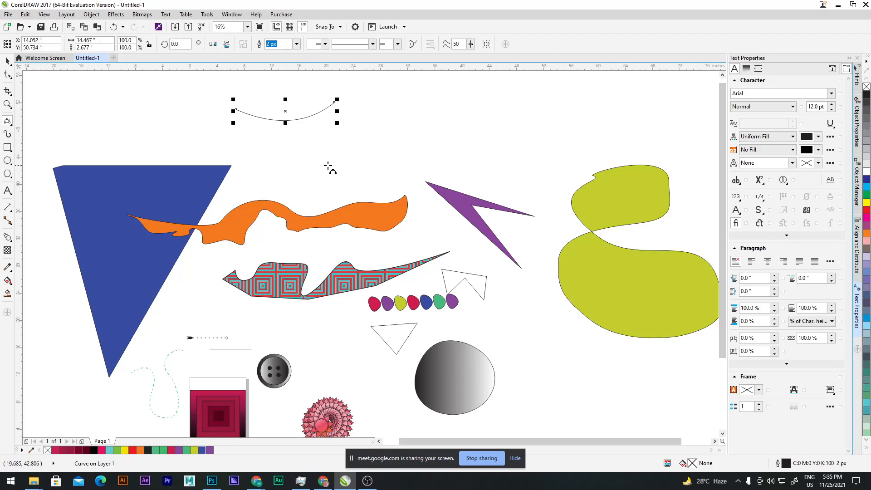
# Step: Draw two more 3-point curves: a diagonal one bulging toward the lower right, and an upward arch about 17.3 by 5 inches
pyautogui.moveTo(411, 96); pyautogui.dragTo(285, 178)
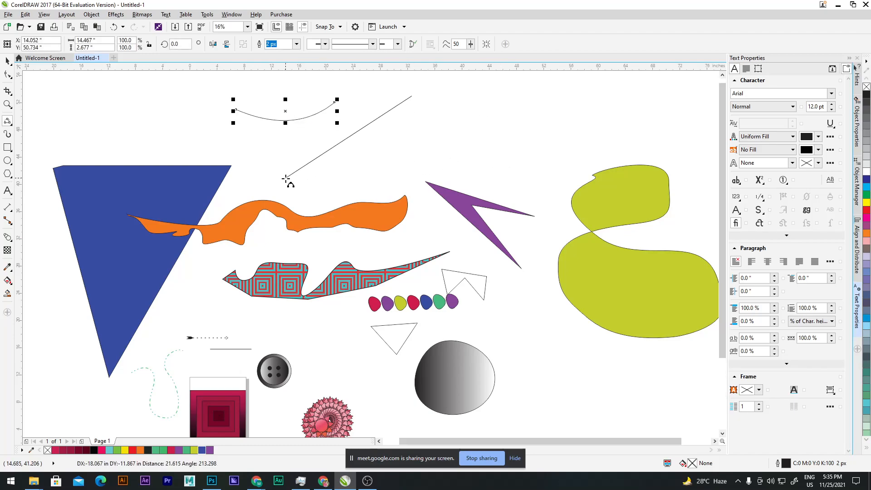
pyautogui.click(393, 162)
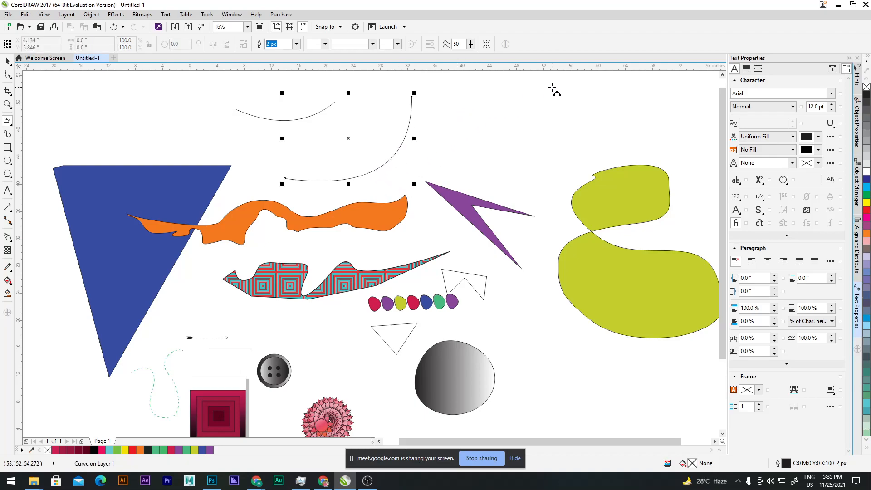
pyautogui.moveTo(566, 97); pyautogui.dragTo(447, 111)
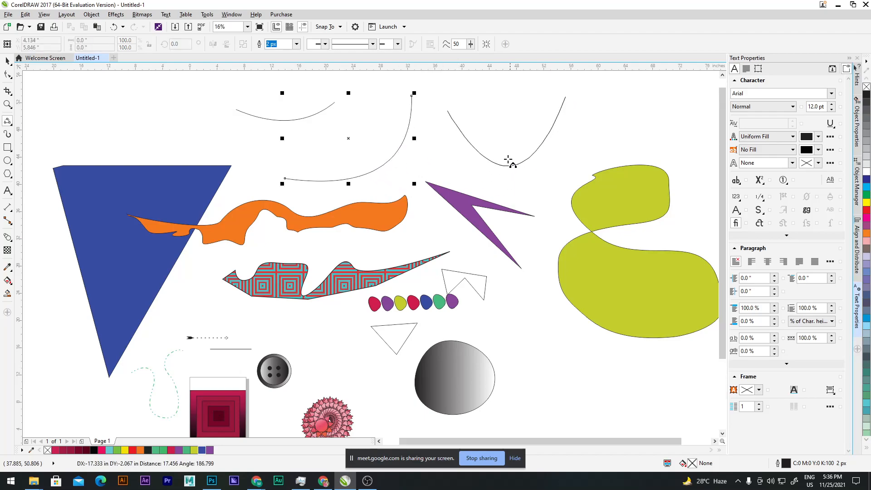
pyautogui.click(497, 78)
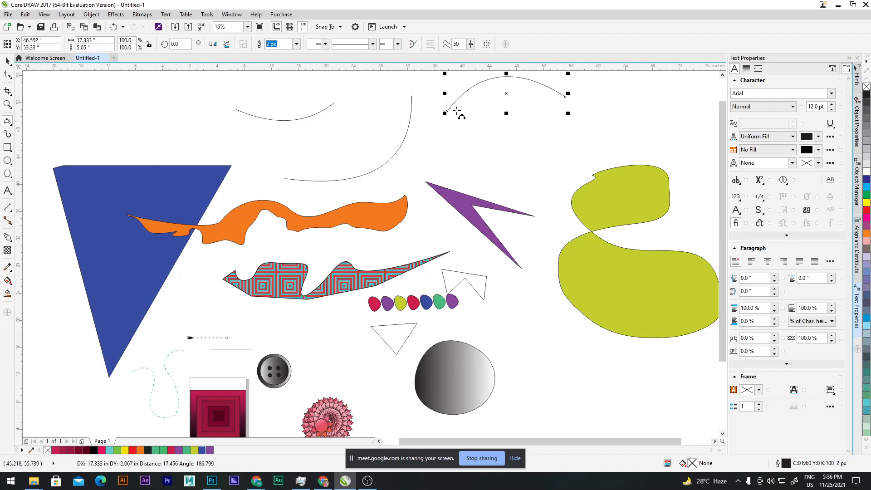
# Step: Try outline widths of 25 px and 50 px on the upward-arched curve
pyautogui.click(296, 43)
pyautogui.click(272, 129)
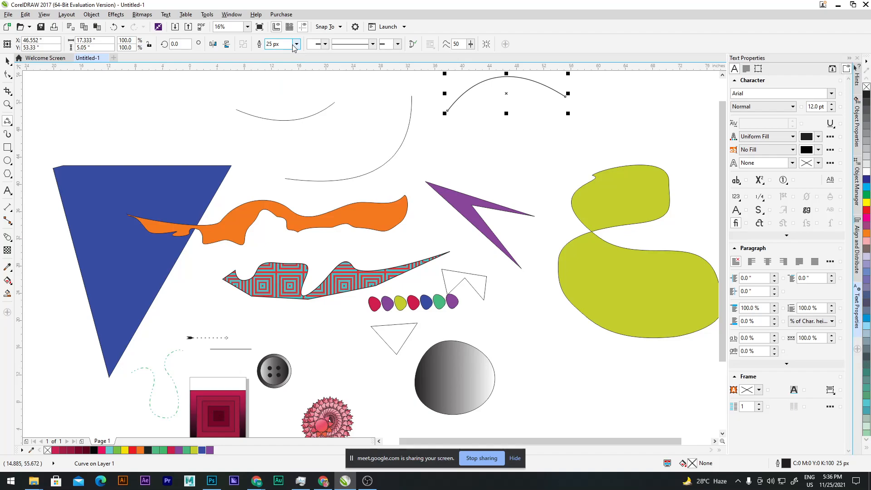
pyautogui.moveTo(287, 44); pyautogui.dragTo(255, 47)
pyautogui.write('50')
pyautogui.press('Return')
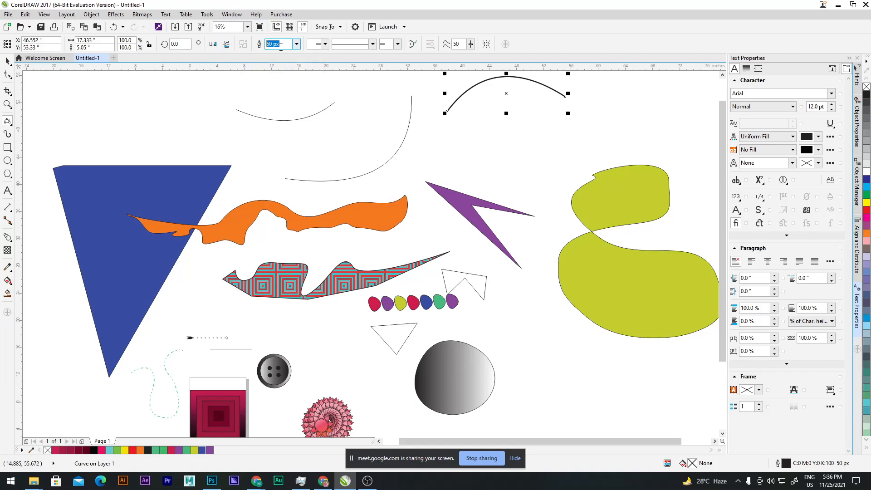
# Step: Set the upward-arched curve's outline width to 150 px
pyautogui.write('1')
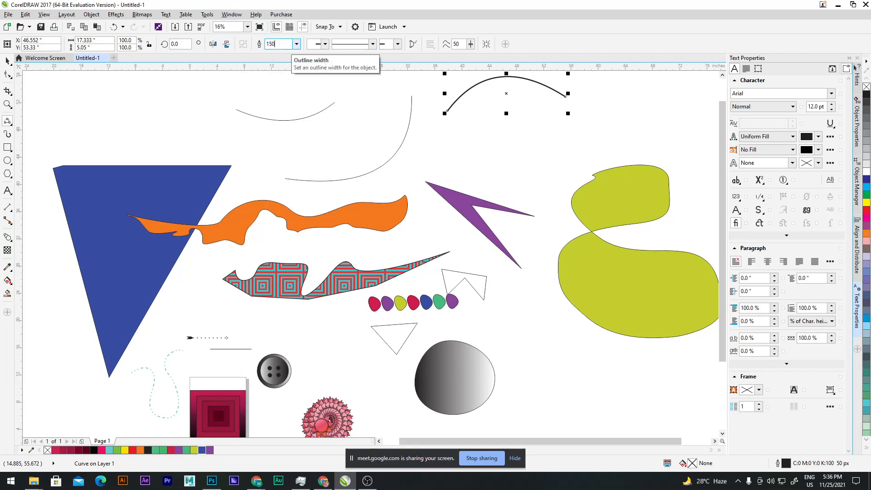
pyautogui.write('50')
pyautogui.press('Return')
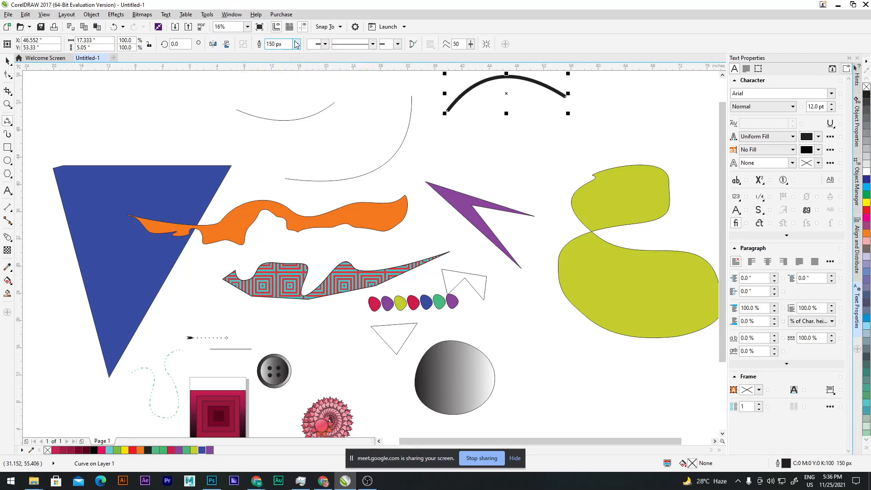
# Step: Give the thick arched curve a writing-hand start arrowhead and a ringed crosshair end arrowhead, and deselect it
pyautogui.click(325, 44)
pyautogui.moveTo(400, 69); pyautogui.dragTo(395, 113)
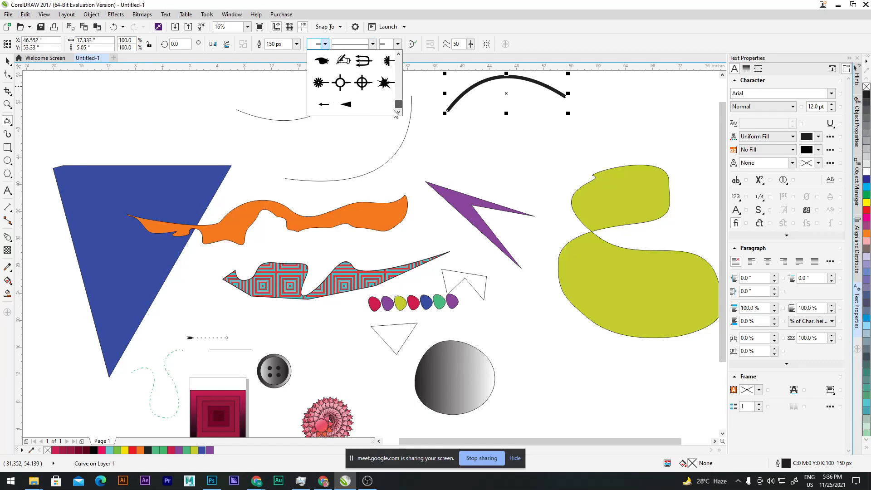
pyautogui.click(343, 59)
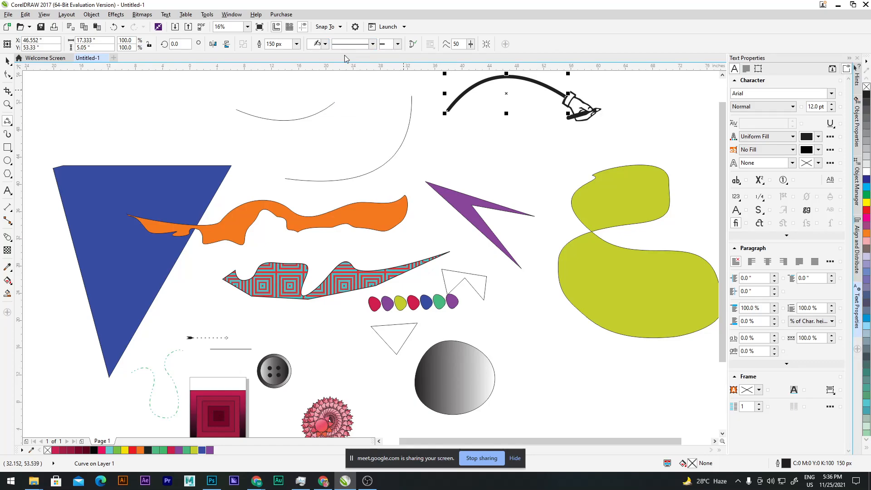
pyautogui.click(398, 44)
pyautogui.moveTo(470, 65); pyautogui.dragTo(468, 119)
pyautogui.click(433, 83)
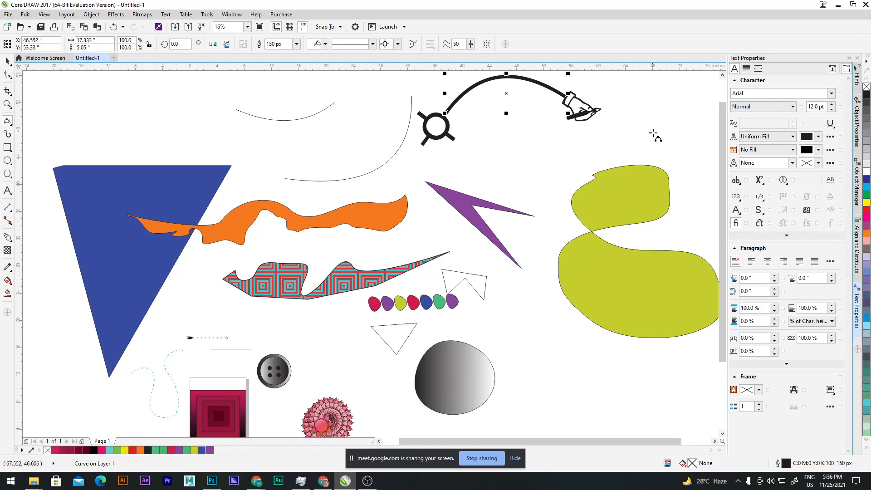
pyautogui.click(184, 121)
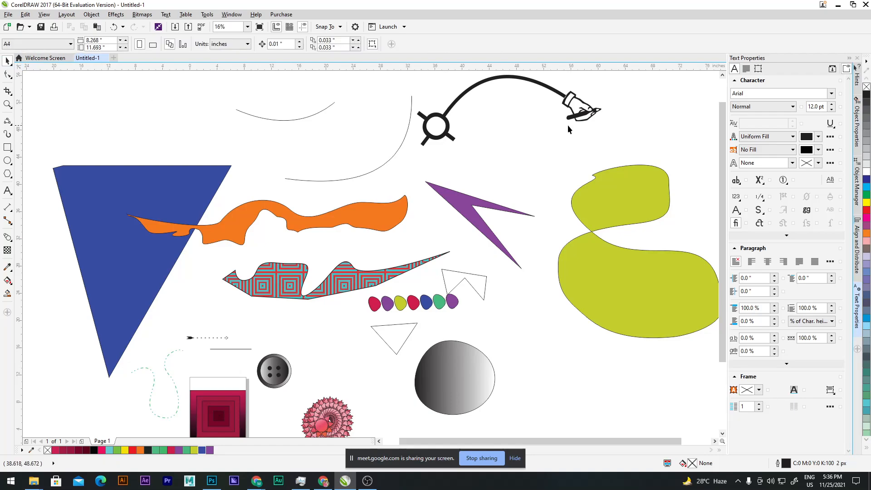
# Step: Inspect the arch's arrowheads up close and display the outline settings in Object Properties
pyautogui.scroll(-1, 579, 124)
pyautogui.scroll(2, 592, 112)
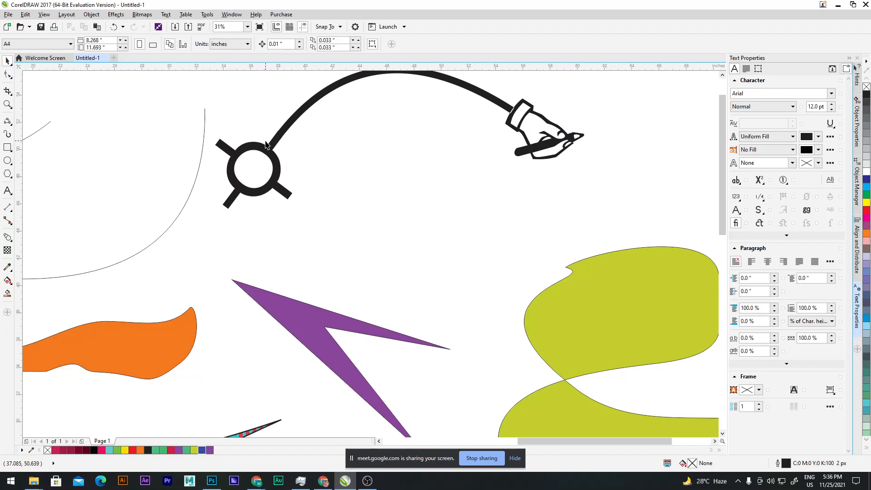
pyautogui.scroll(-3, 281, 164)
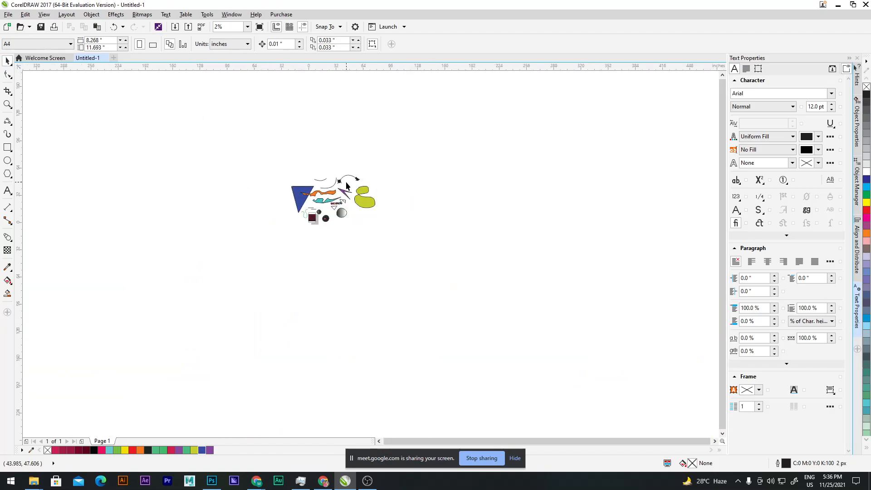
pyautogui.scroll(1, 521, 157)
pyautogui.click(857, 126)
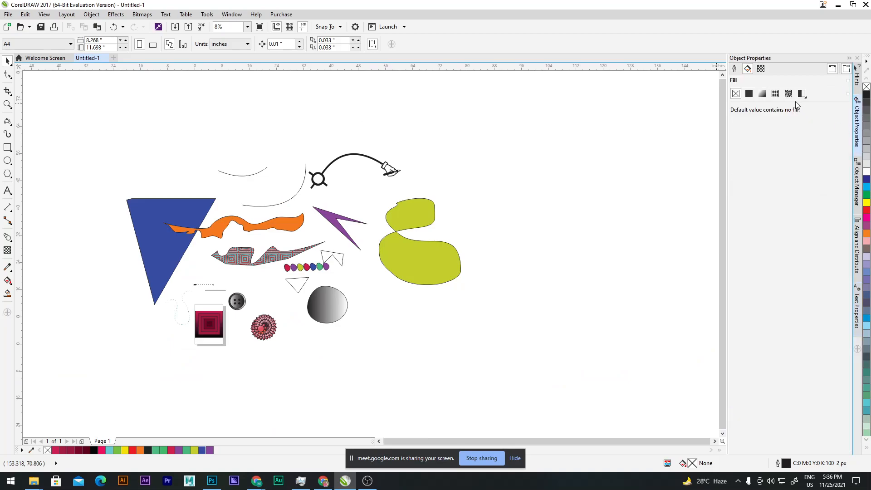
pyautogui.click(734, 68)
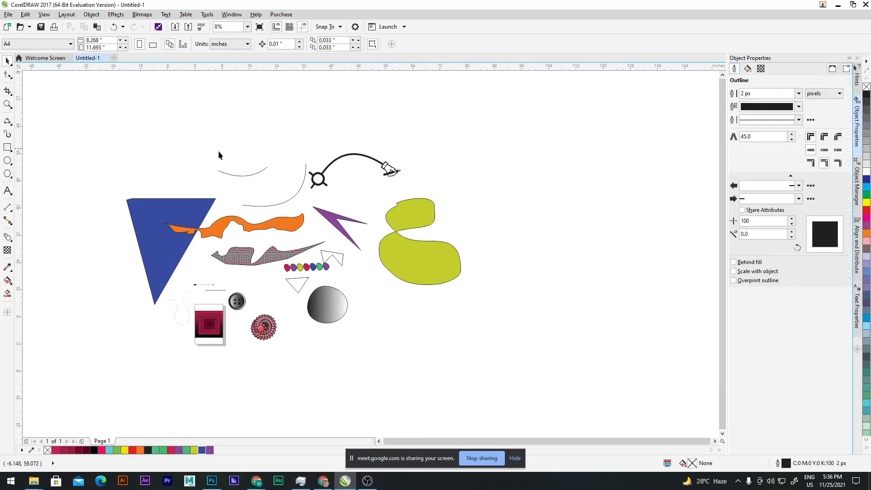
# Step: Move the yellow-green shape well to the right of the artwork and shift the purple arrow shape into the freed space
pyautogui.click(299, 188)
pyautogui.click(295, 233)
pyautogui.click(11, 64)
pyautogui.click(48, 62)
pyautogui.moveTo(413, 250); pyautogui.dragTo(511, 276)
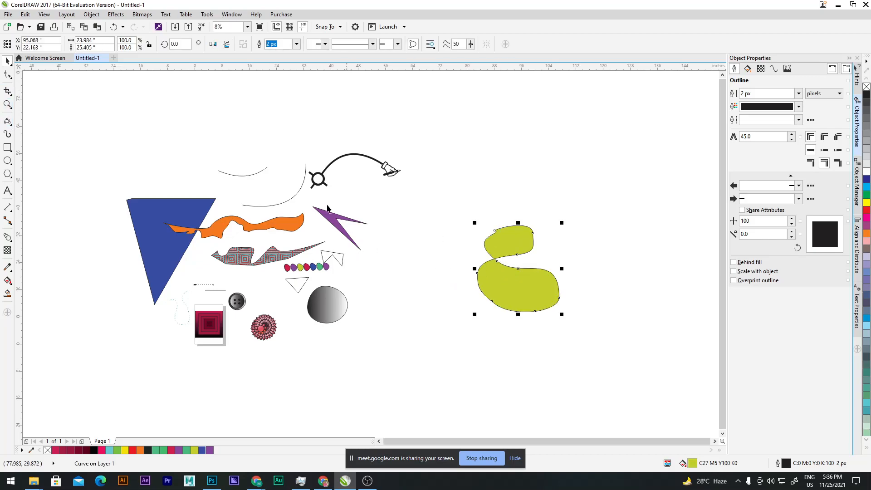
pyautogui.moveTo(336, 217); pyautogui.dragTo(392, 227)
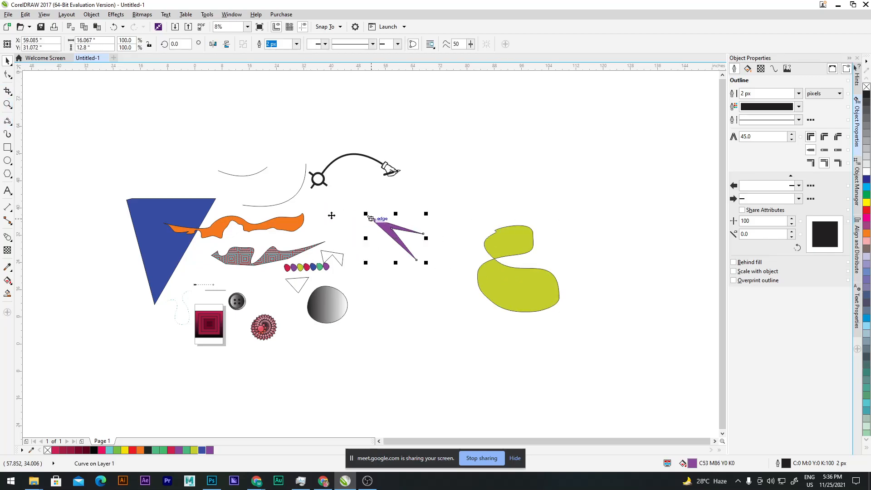
pyautogui.click(335, 182)
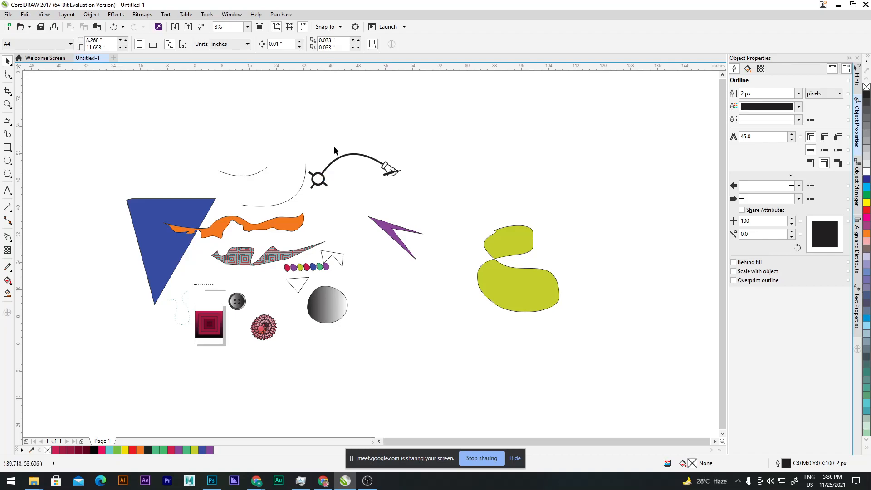
# Step: Preview the drawing full screen and look over the available snapping options
pyautogui.click(259, 27)
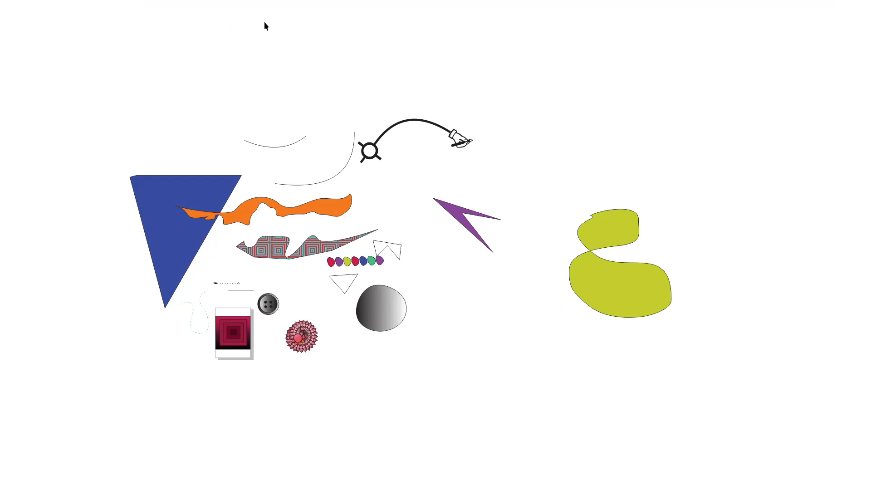
pyautogui.click(264, 21)
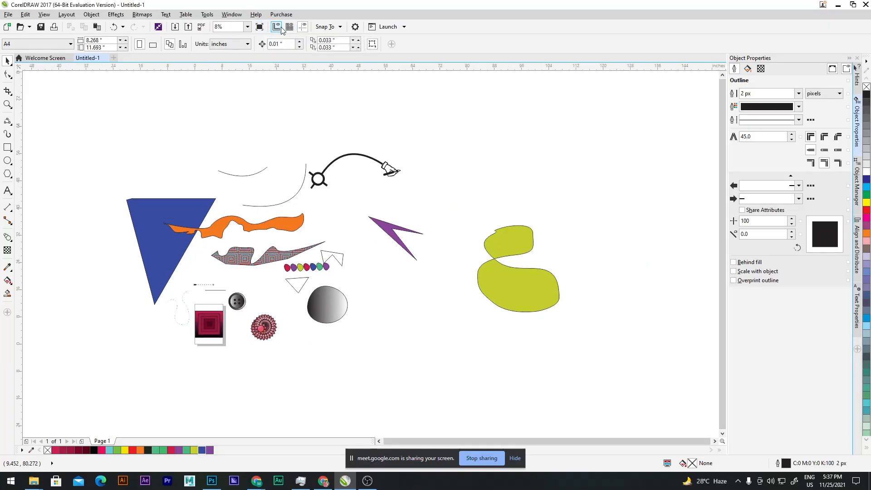
pyautogui.click(327, 27)
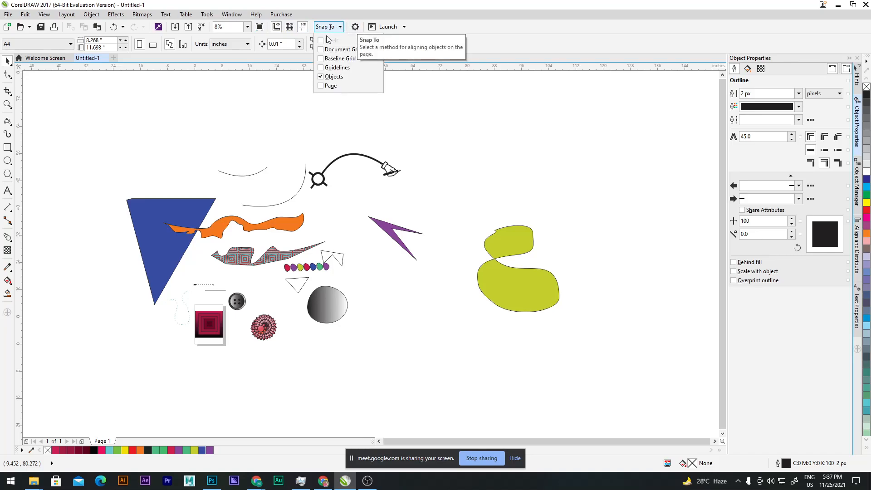
# Step: Draw an S-like curve above and left of the blue triangle with the Smart Drawing tool
pyautogui.click(8, 121)
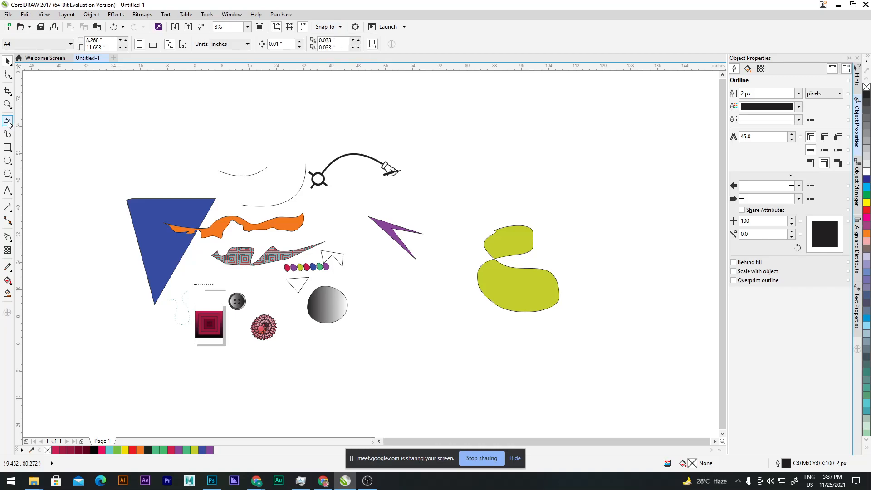
pyautogui.click(9, 122)
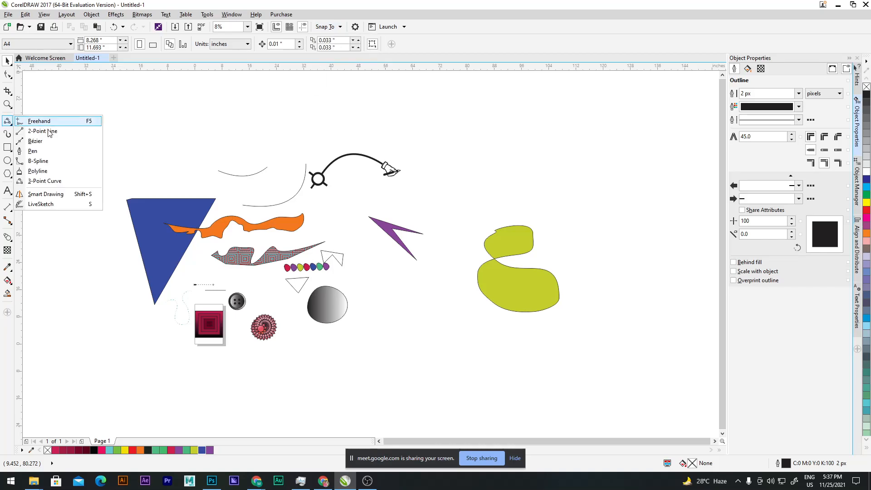
pyautogui.click(57, 198)
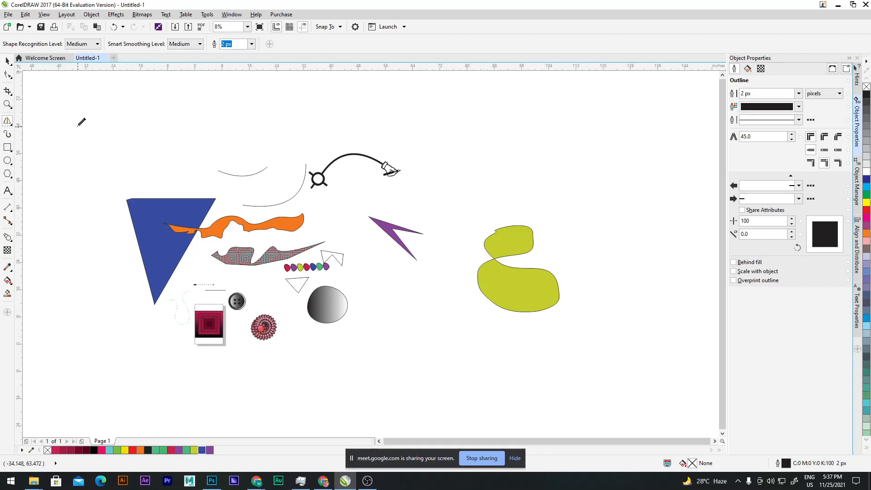
pyautogui.moveTo(69, 116)
pyautogui.mouseDown()
pyautogui.moveTo(105, 122)
pyautogui.moveTo(63, 190)
pyautogui.moveTo(90, 178)
pyautogui.mouseUp()
# Step: Set the shape recognition level to Highest and draw a long horizontal line above the arched curve
pyautogui.click(96, 44)
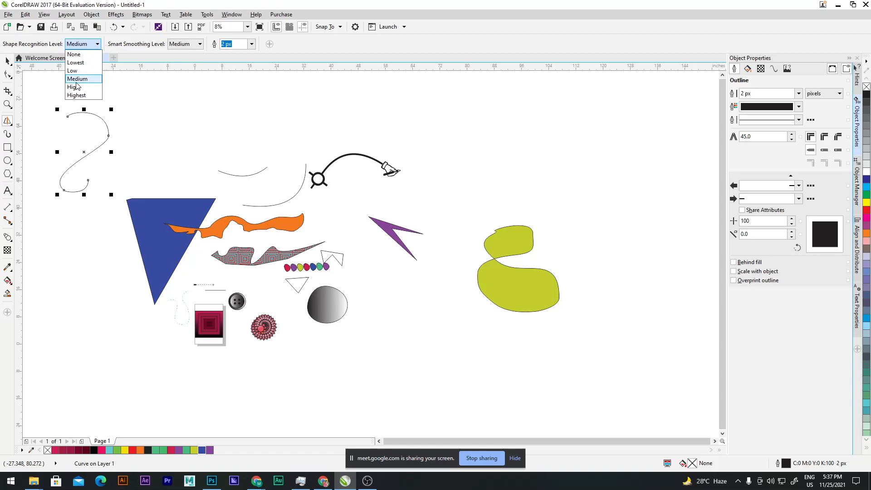
pyautogui.click(82, 95)
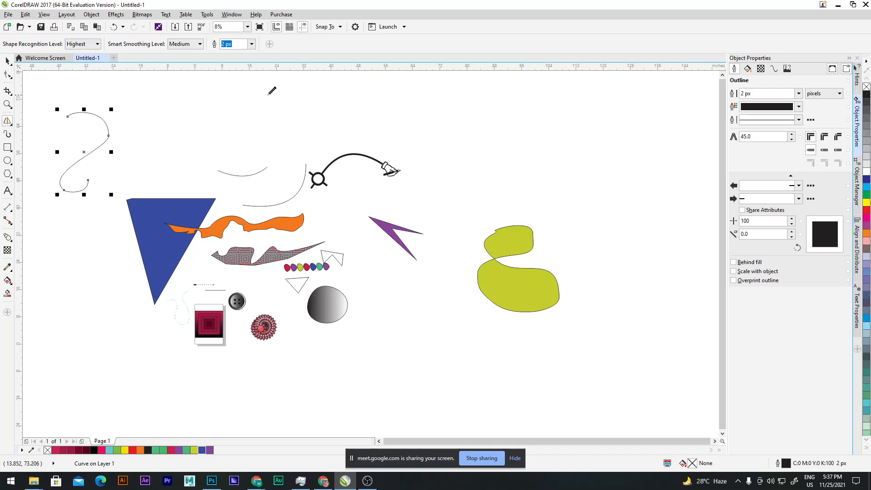
pyautogui.moveTo(207, 117)
pyautogui.mouseDown()
pyautogui.moveTo(265, 124)
pyautogui.moveTo(447, 116)
pyautogui.mouseUp()
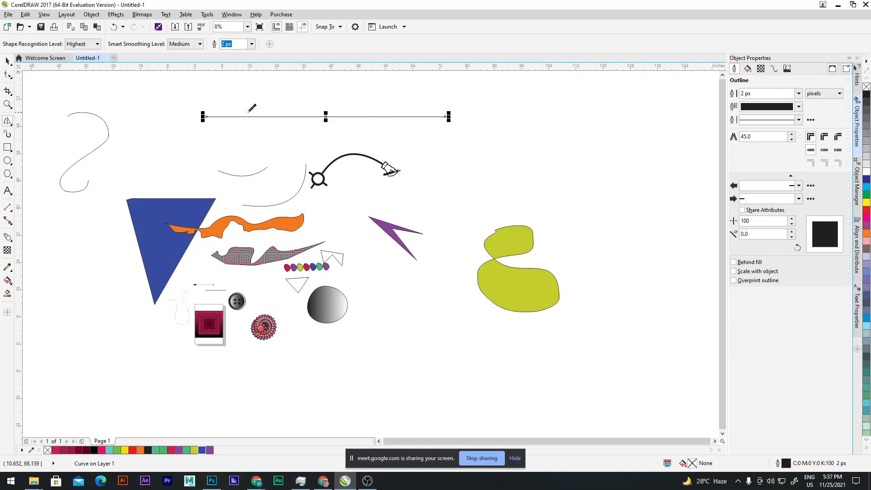
# Step: With smart smoothing at Highest and shape recognition at Low, draw a curling stroke above the blue triangle
pyautogui.click(195, 46)
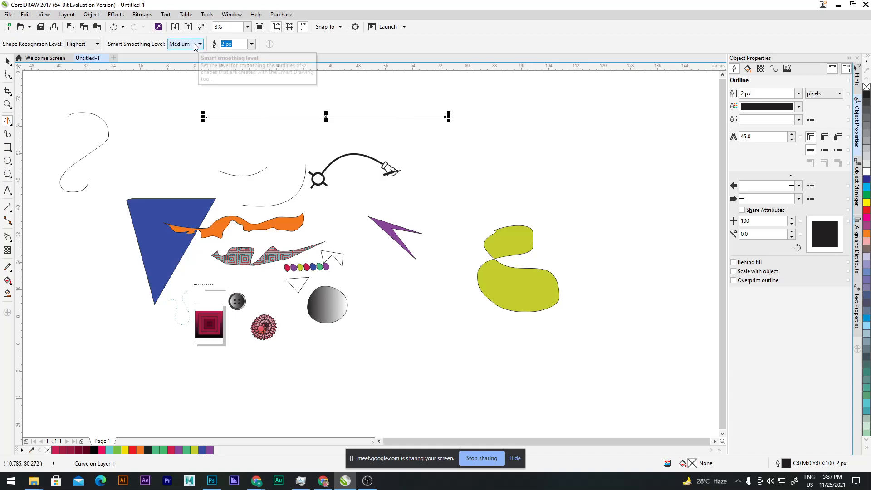
pyautogui.click(184, 100)
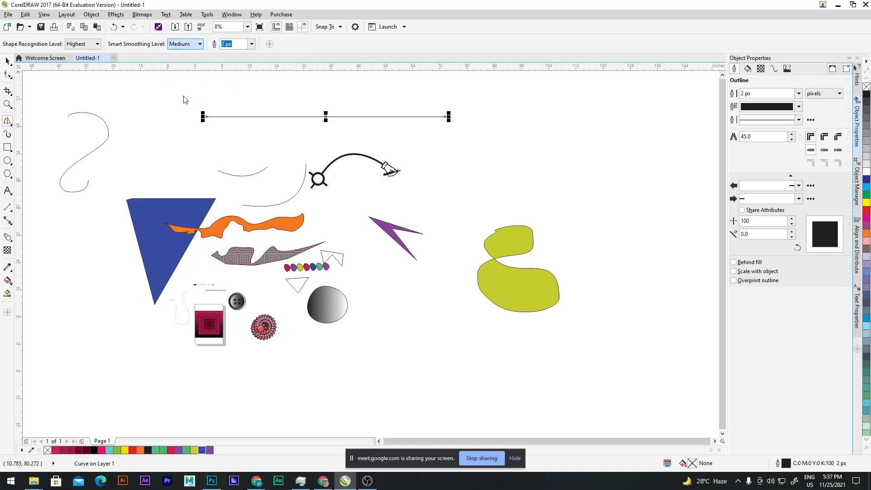
pyautogui.click(97, 44)
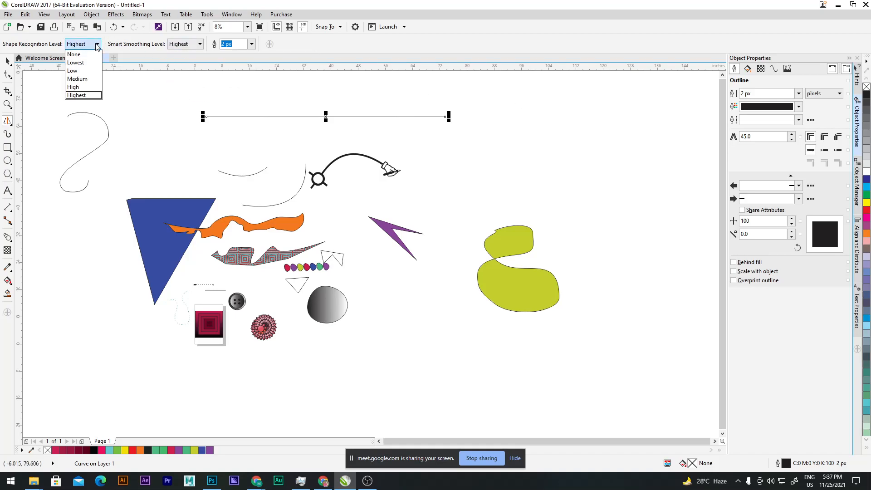
pyautogui.click(72, 71)
pyautogui.moveTo(125, 117)
pyautogui.mouseDown()
pyautogui.moveTo(184, 177)
pyautogui.moveTo(182, 133)
pyautogui.mouseUp()
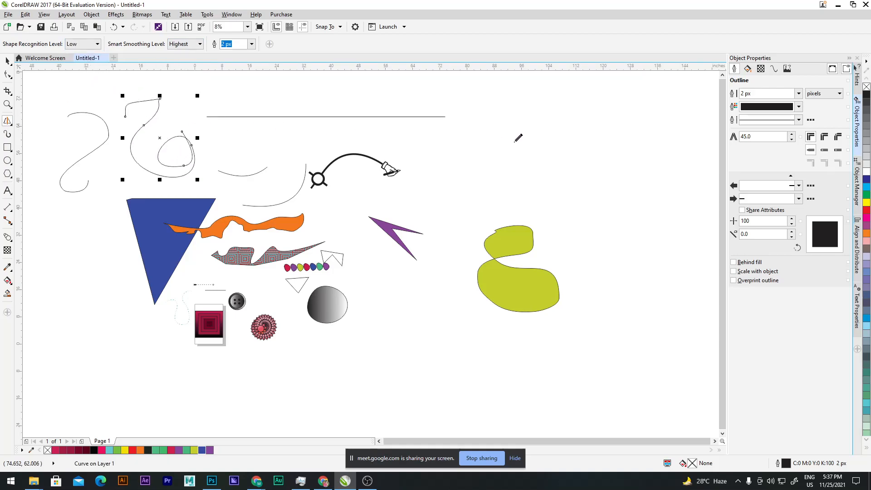
# Step: Draw a looping zigzag stroke above and right of the yellow-green shape, and an S-like curve beside that shape
pyautogui.moveTo(548, 115)
pyautogui.mouseDown()
pyautogui.moveTo(629, 150)
pyautogui.moveTo(520, 211)
pyautogui.moveTo(667, 198)
pyautogui.moveTo(605, 197)
pyautogui.moveTo(543, 165)
pyautogui.moveTo(570, 169)
pyautogui.mouseUp()
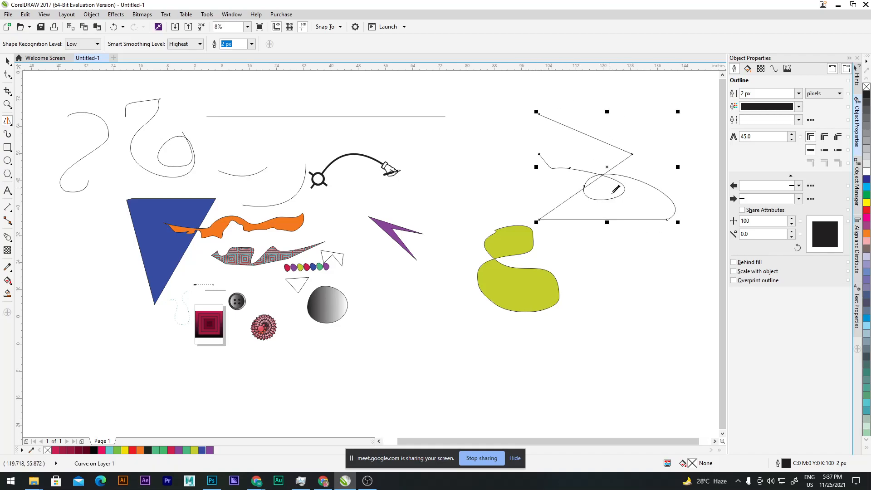
pyautogui.moveTo(588, 263)
pyautogui.mouseDown()
pyautogui.moveTo(618, 261)
pyautogui.moveTo(581, 322)
pyautogui.moveTo(630, 310)
pyautogui.mouseUp()
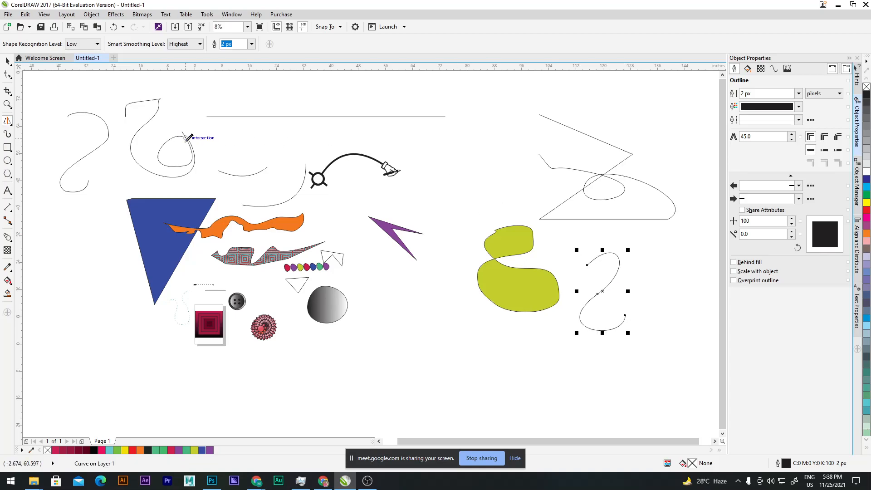
pyautogui.click(269, 44)
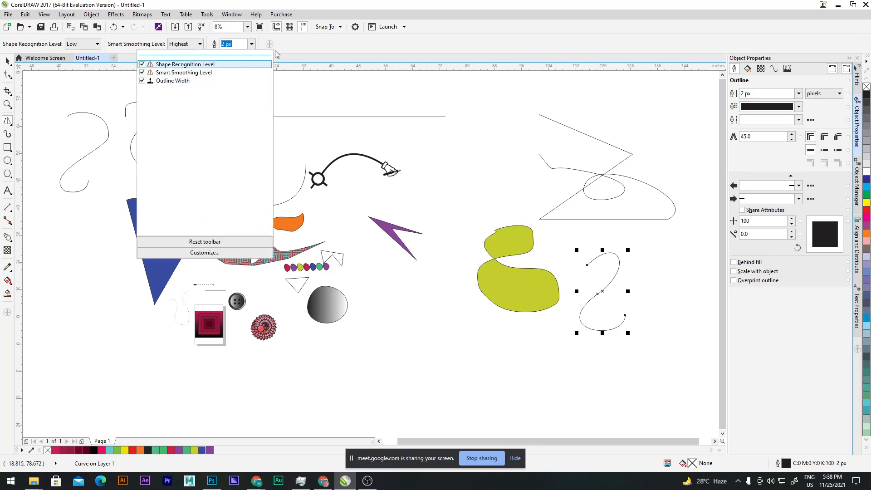
pyautogui.click(260, 48)
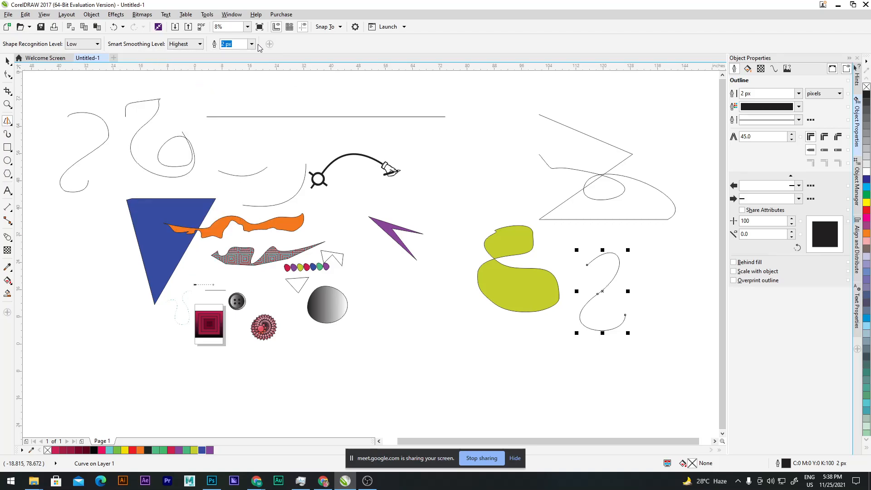
# Step: Set the smart smoothing level to None and draw a small Z-like stroke above the yellow-green shape
pyautogui.click(191, 46)
pyautogui.click(188, 54)
pyautogui.moveTo(480, 121)
pyautogui.mouseDown()
pyautogui.moveTo(460, 182)
pyautogui.moveTo(484, 176)
pyautogui.mouseUp()
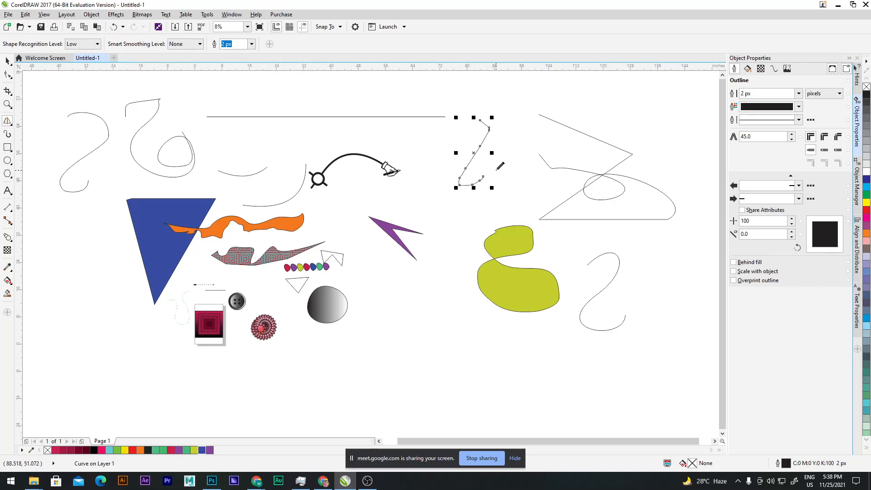
# Step: Set the smart smoothing level to Highest and draw a similar small stroke beside the unsmoothed one
pyautogui.click(193, 44)
pyautogui.click(179, 95)
pyautogui.moveTo(508, 106)
pyautogui.mouseDown()
pyautogui.moveTo(502, 146)
pyautogui.moveTo(514, 149)
pyautogui.mouseUp()
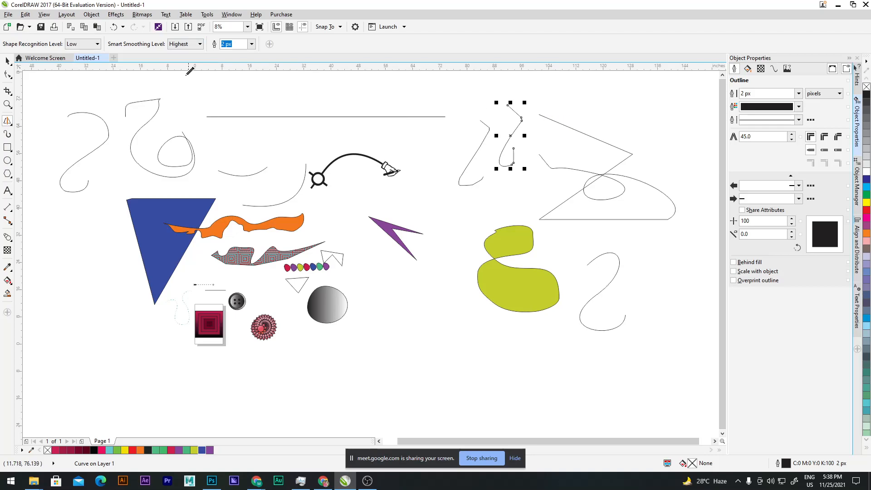
# Step: Set the shape recognition level to High and draw another zigzag stroke overlapping the large looping one
pyautogui.click(98, 44)
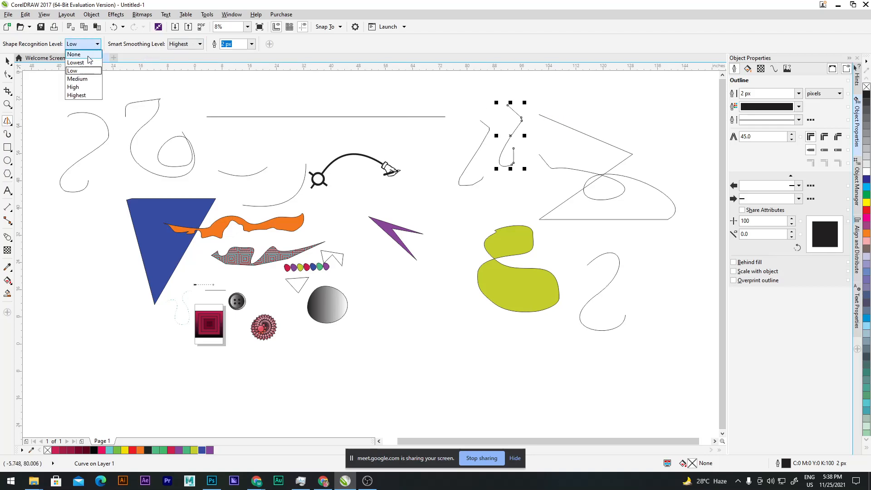
pyautogui.click(73, 86)
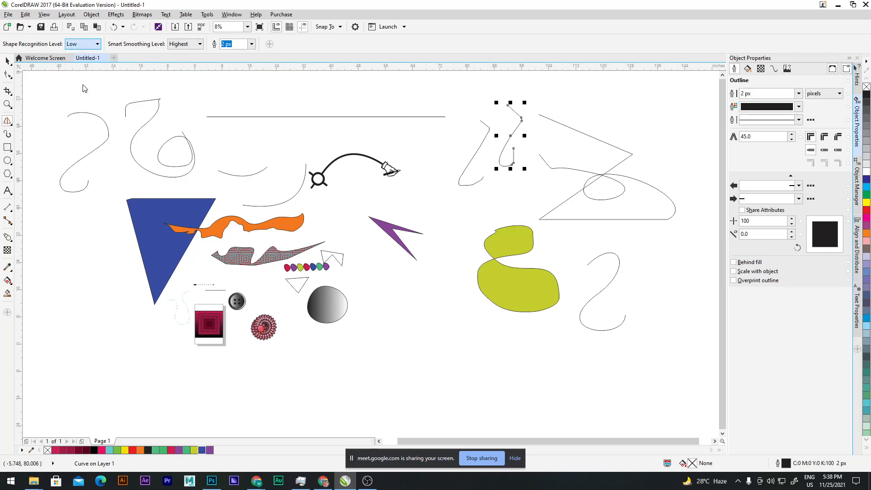
pyautogui.moveTo(658, 104)
pyautogui.mouseDown()
pyautogui.moveTo(624, 134)
pyautogui.moveTo(667, 138)
pyautogui.moveTo(694, 153)
pyautogui.mouseUp()
pyautogui.scroll(-5, 592, 186)
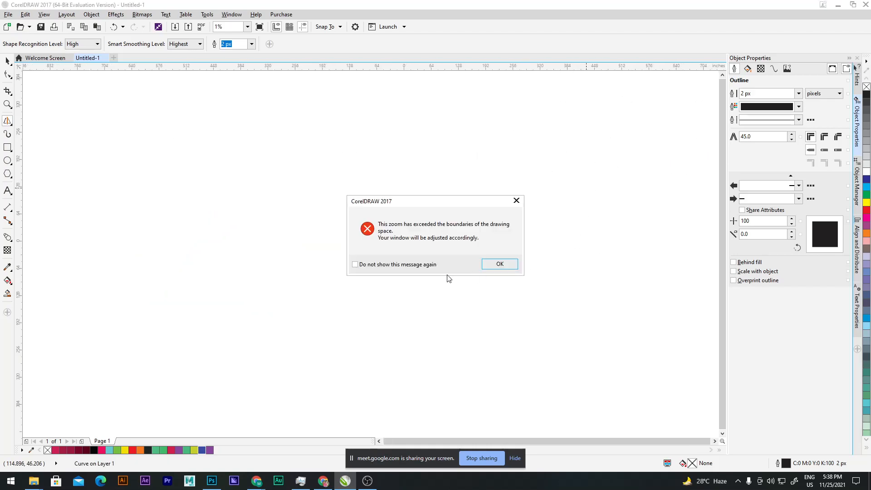
pyautogui.click(499, 264)
pyautogui.scroll(6, 423, 222)
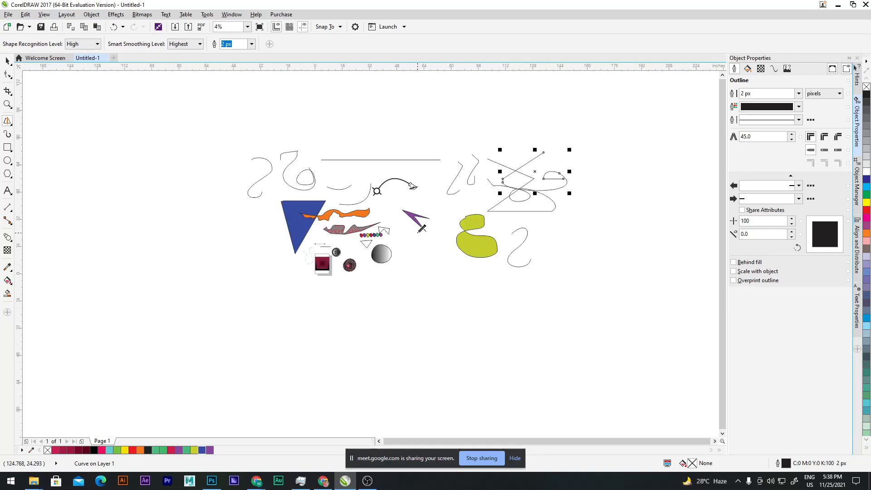
pyautogui.scroll(-2, 422, 222)
pyautogui.scroll(3, 336, 223)
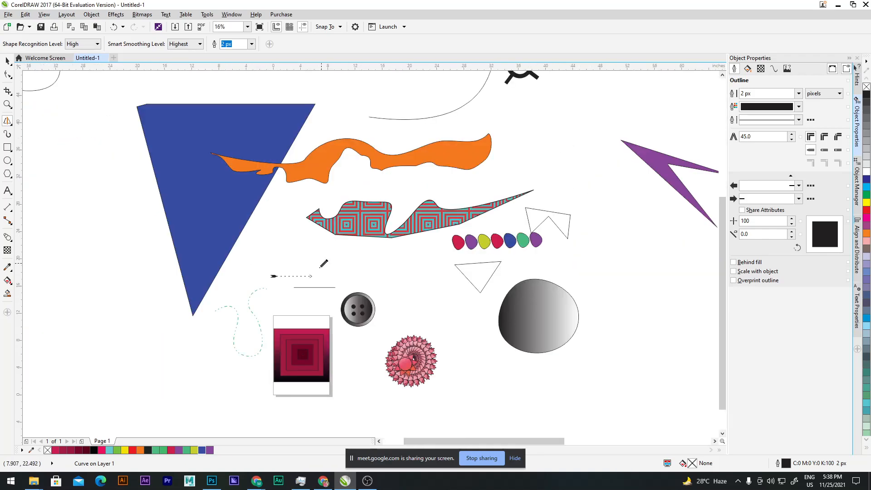
# Step: Draw two overlapping curling strokes with the Smart Drawing tool beside the page, below the grey button
pyautogui.scroll(4, 305, 324)
pyautogui.moveTo(467, 203)
pyautogui.mouseDown()
pyautogui.moveTo(484, 220)
pyautogui.moveTo(485, 318)
pyautogui.moveTo(545, 256)
pyautogui.mouseUp()
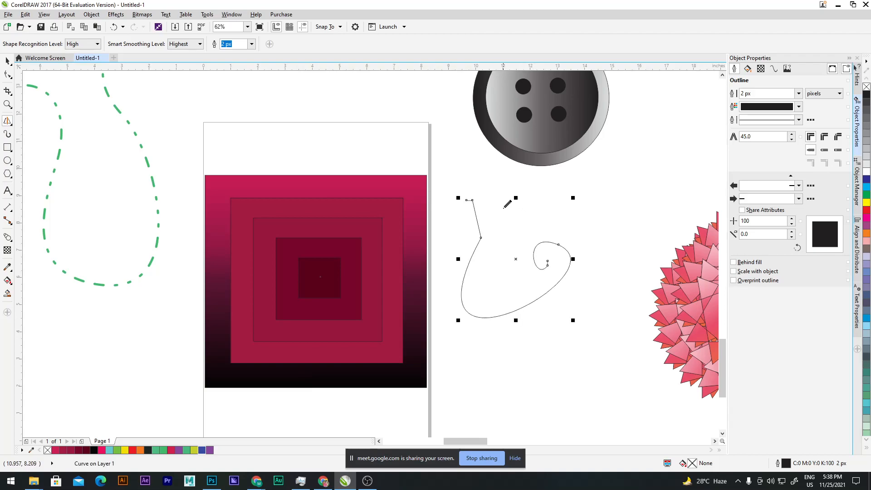
pyautogui.moveTo(453, 154)
pyautogui.mouseDown()
pyautogui.moveTo(477, 152)
pyautogui.moveTo(459, 267)
pyautogui.moveTo(608, 248)
pyautogui.moveTo(558, 231)
pyautogui.mouseUp()
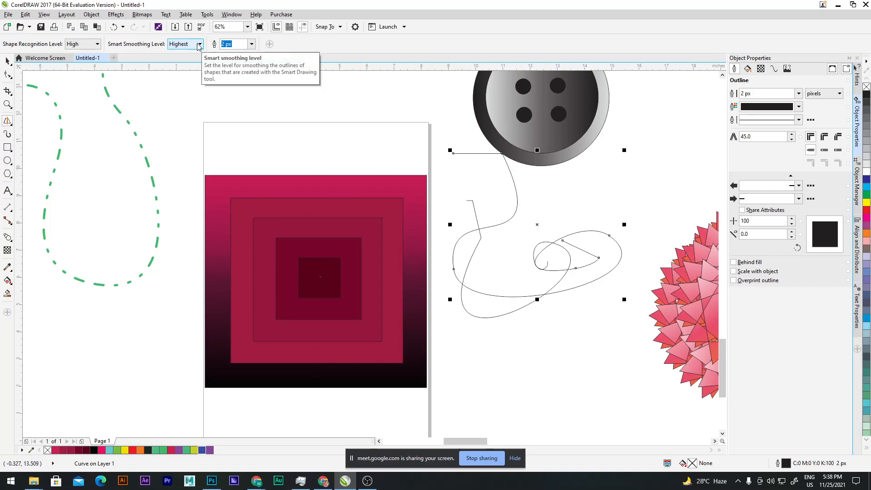
# Step: Draw two freehand zigzag curves with the LiveSketch tool around the top edge of the page
pyautogui.click(10, 127)
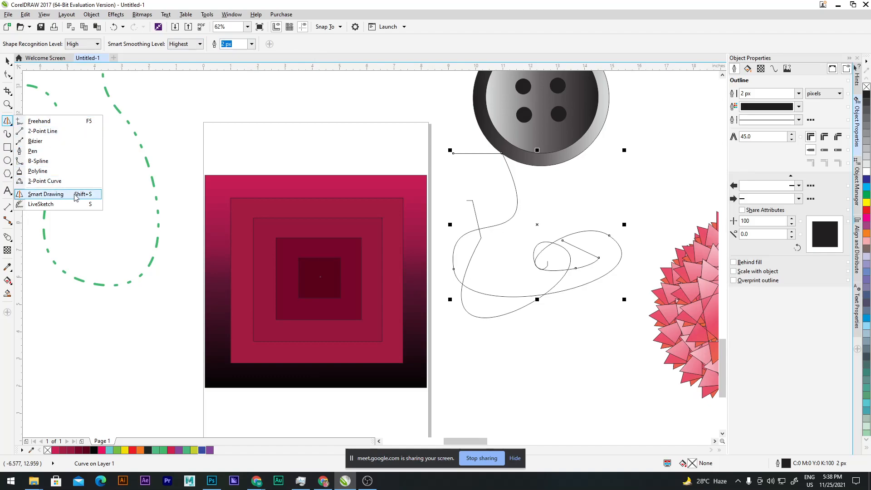
pyautogui.click(55, 204)
pyautogui.moveTo(204, 145)
pyautogui.mouseDown()
pyautogui.moveTo(210, 163)
pyautogui.moveTo(257, 141)
pyautogui.mouseUp()
pyautogui.moveTo(227, 96)
pyautogui.mouseDown()
pyautogui.moveTo(283, 89)
pyautogui.moveTo(280, 136)
pyautogui.moveTo(367, 118)
pyautogui.mouseUp()
# Step: Apply a LiveSketch curve smoothing of 50 and draw a U-shaped stroke and a slanted, hooked stroke near the page's upper-right corner
pyautogui.click(42, 46)
pyautogui.click(45, 44)
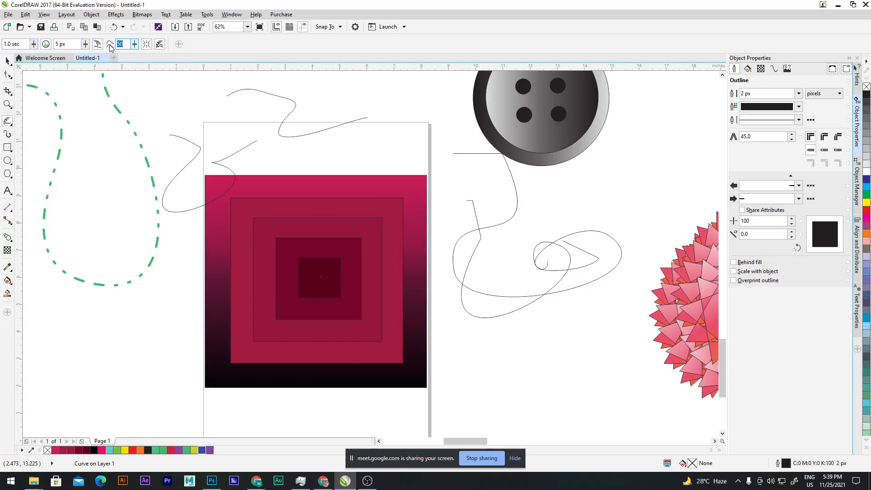
pyautogui.click(130, 45)
pyautogui.press('Return')
pyautogui.moveTo(398, 104)
pyautogui.mouseDown()
pyautogui.moveTo(415, 166)
pyautogui.moveTo(427, 135)
pyautogui.mouseUp()
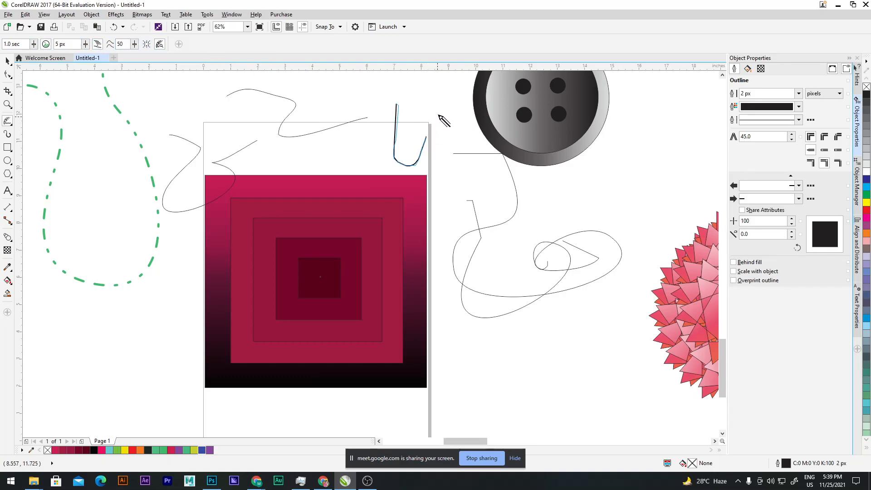
pyautogui.moveTo(432, 94); pyautogui.dragTo(343, 137)
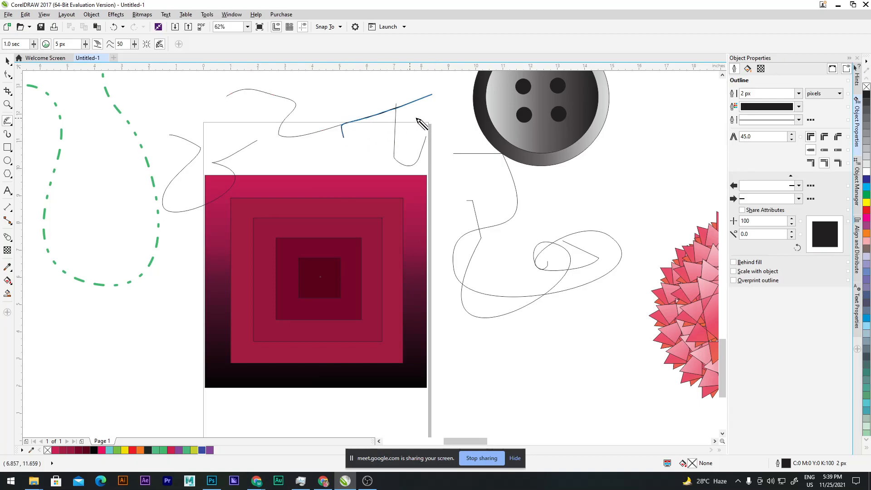
# Step: Check which options the LiveSketch property bar offers and draw a Z-like curve over the strokes at the page's upper-left corner
pyautogui.click(179, 44)
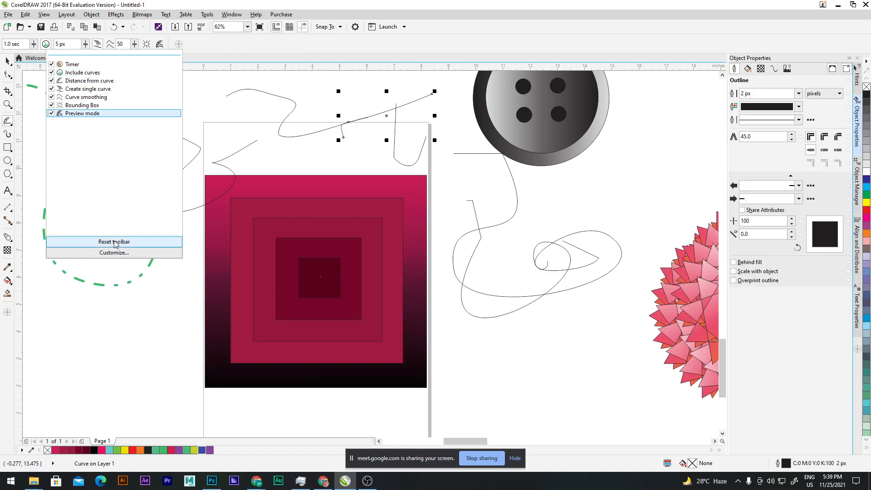
pyautogui.click(214, 39)
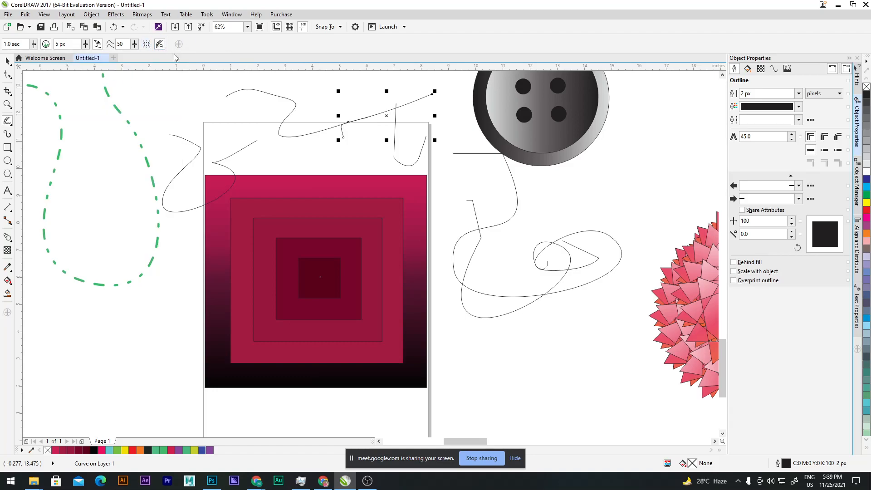
pyautogui.moveTo(184, 94); pyautogui.dragTo(241, 131)
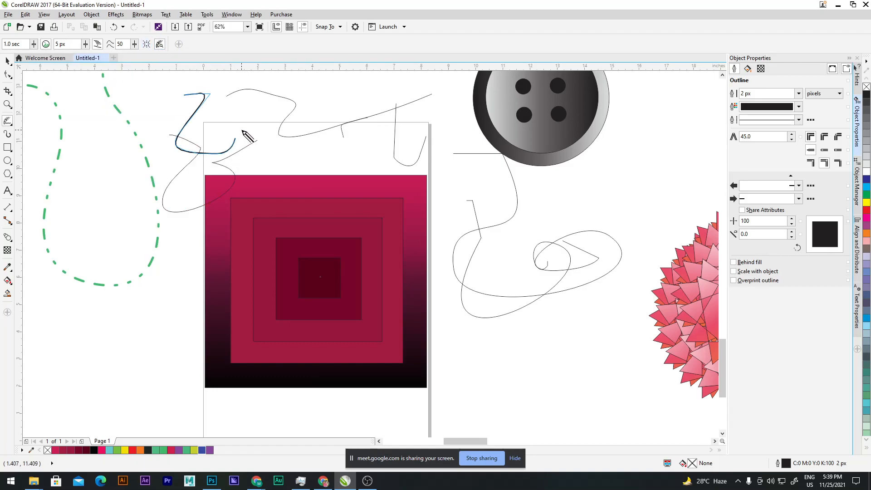
# Step: Sketch a series of looping, overlapping LiveSketch scribbles over and below the smart-drawn curves beside the page
pyautogui.moveTo(489, 351)
pyautogui.mouseDown()
pyautogui.moveTo(544, 398)
pyautogui.moveTo(518, 373)
pyautogui.moveTo(538, 321)
pyautogui.moveTo(582, 359)
pyautogui.moveTo(620, 317)
pyautogui.moveTo(604, 325)
pyautogui.mouseUp()
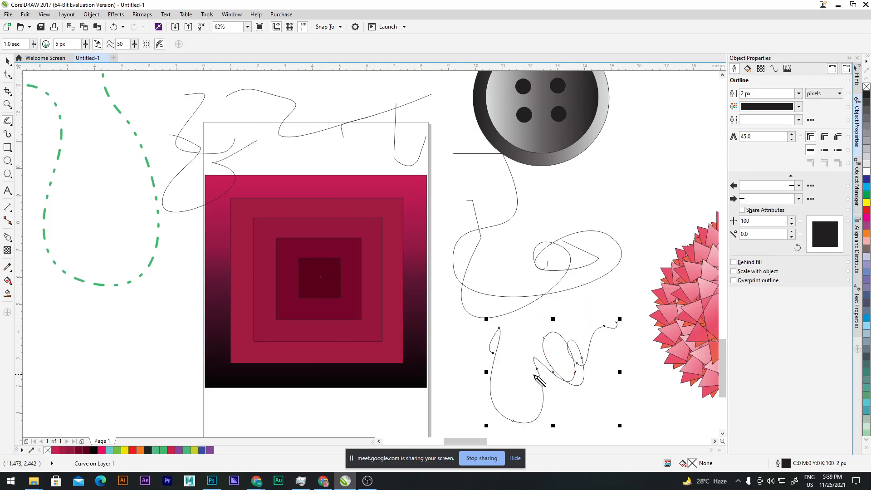
pyautogui.moveTo(538, 369)
pyautogui.mouseDown()
pyautogui.moveTo(569, 398)
pyautogui.moveTo(636, 383)
pyautogui.mouseUp()
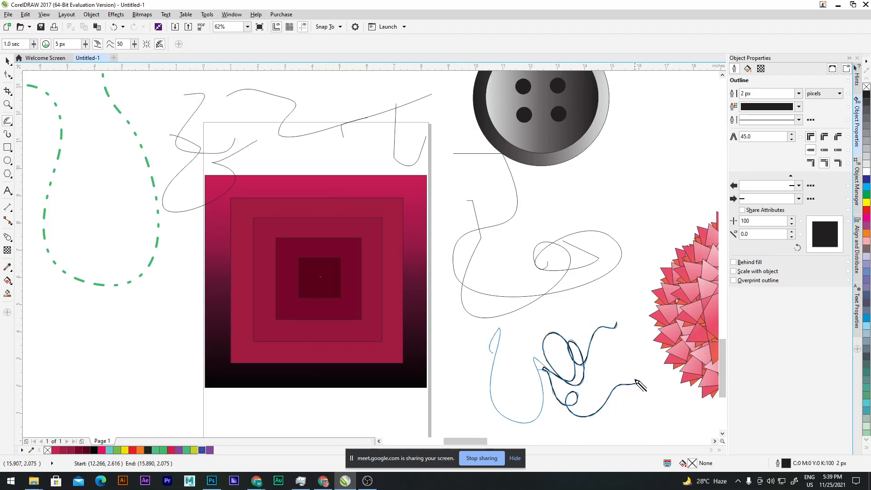
pyautogui.moveTo(520, 342)
pyautogui.mouseDown()
pyautogui.moveTo(524, 325)
pyautogui.moveTo(594, 407)
pyautogui.moveTo(534, 390)
pyautogui.moveTo(571, 303)
pyautogui.mouseUp()
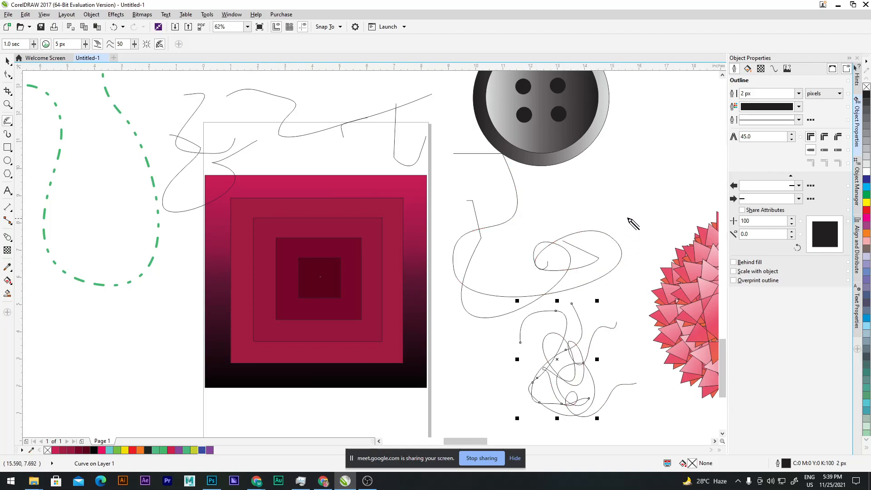
pyautogui.moveTo(647, 161)
pyautogui.mouseDown()
pyautogui.moveTo(579, 303)
pyautogui.moveTo(521, 366)
pyautogui.moveTo(566, 331)
pyautogui.mouseUp()
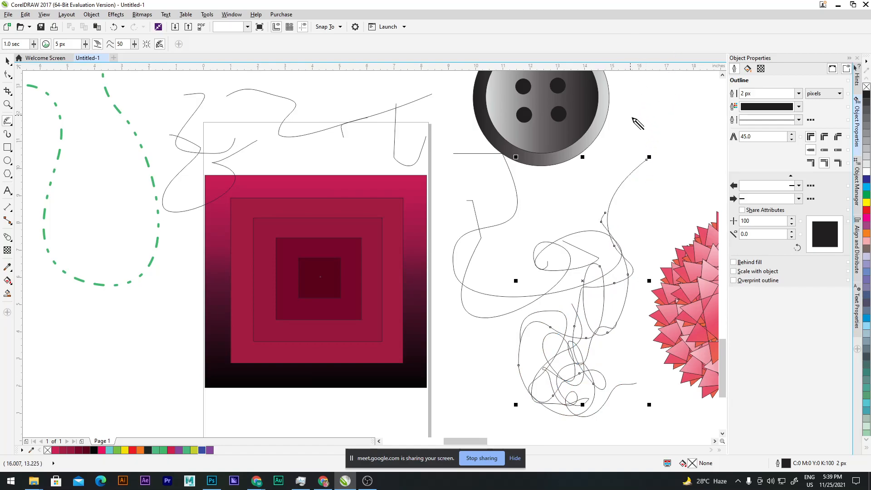
pyautogui.moveTo(668, 195)
pyautogui.mouseDown()
pyautogui.moveTo(616, 255)
pyautogui.moveTo(564, 290)
pyautogui.moveTo(549, 319)
pyautogui.moveTo(606, 232)
pyautogui.moveTo(616, 322)
pyautogui.moveTo(536, 332)
pyautogui.moveTo(567, 228)
pyautogui.moveTo(599, 359)
pyautogui.moveTo(505, 334)
pyautogui.moveTo(550, 229)
pyautogui.moveTo(594, 372)
pyautogui.moveTo(562, 233)
pyautogui.moveTo(569, 331)
pyautogui.moveTo(560, 387)
pyautogui.moveTo(535, 383)
pyautogui.moveTo(545, 382)
pyautogui.moveTo(576, 328)
pyautogui.moveTo(561, 348)
pyautogui.moveTo(524, 327)
pyautogui.moveTo(528, 345)
pyautogui.mouseUp()
pyautogui.moveTo(575, 343); pyautogui.dragTo(634, 296)
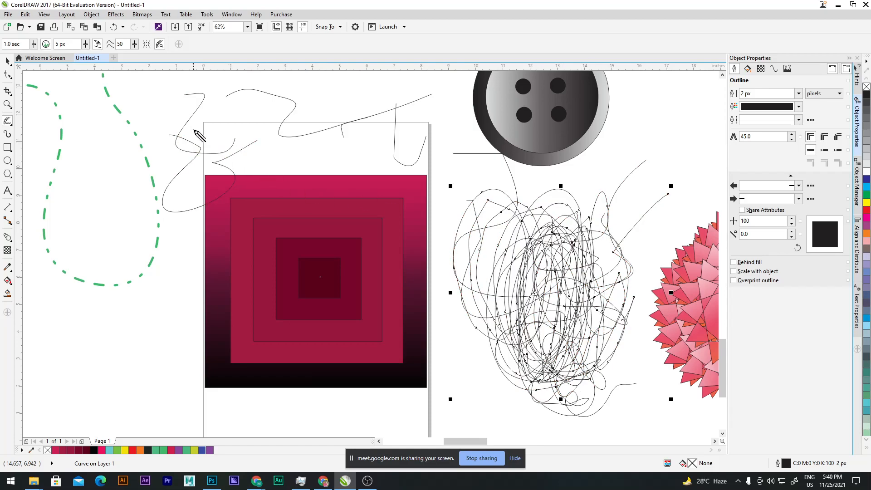
# Step: Select all objects in the document and delete them
pyautogui.click(8, 61)
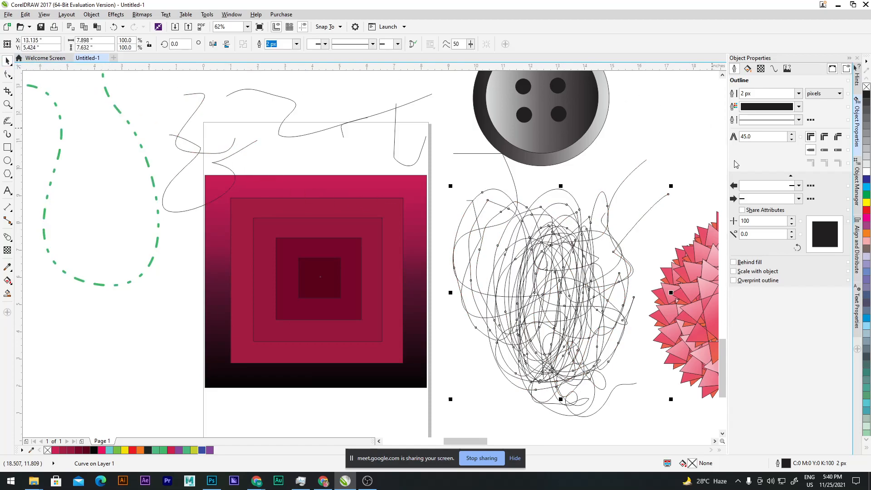
pyautogui.scroll(-7, 454, 221)
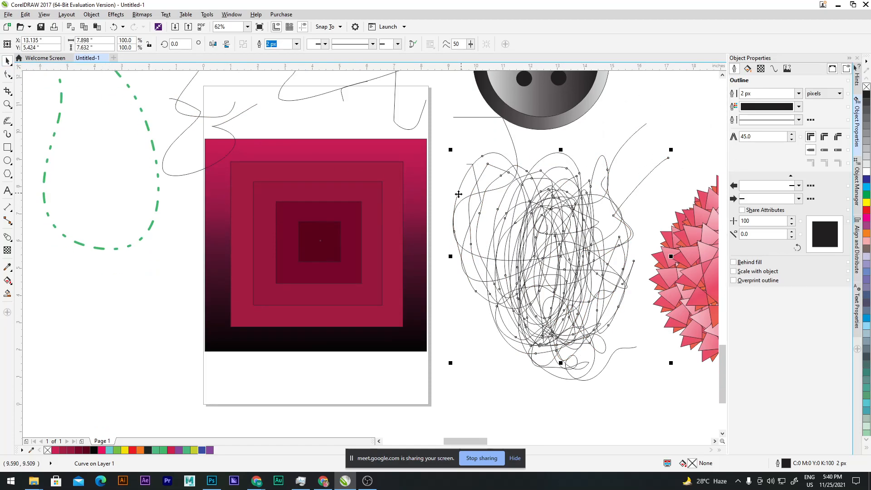
pyautogui.scroll(-1, 454, 221)
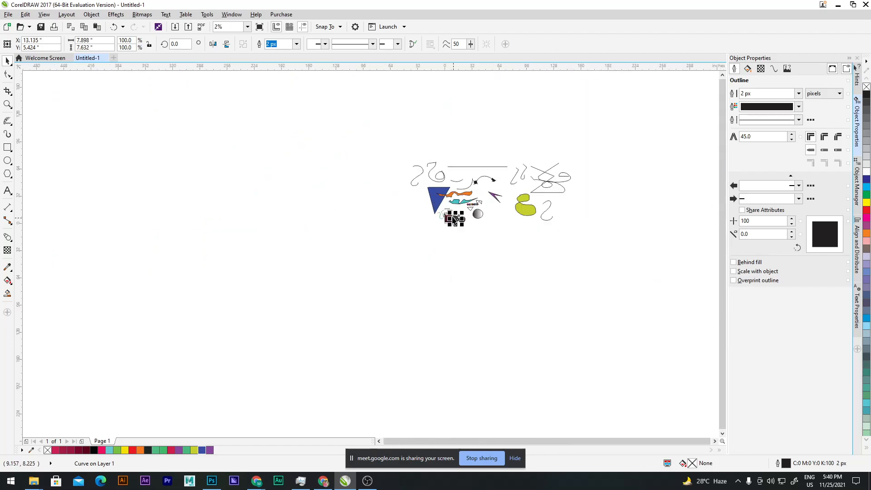
pyautogui.scroll(1, 472, 205)
pyautogui.hotkey('ctrl', 'a')
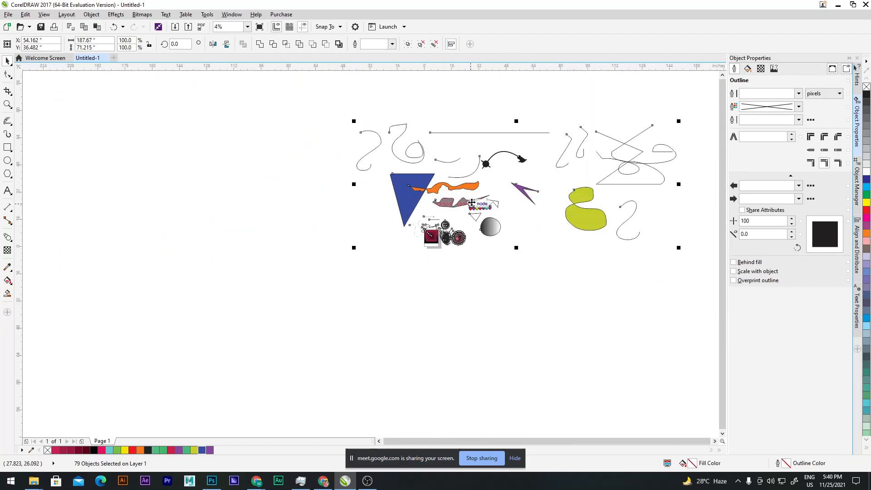
pyautogui.press('Delete')
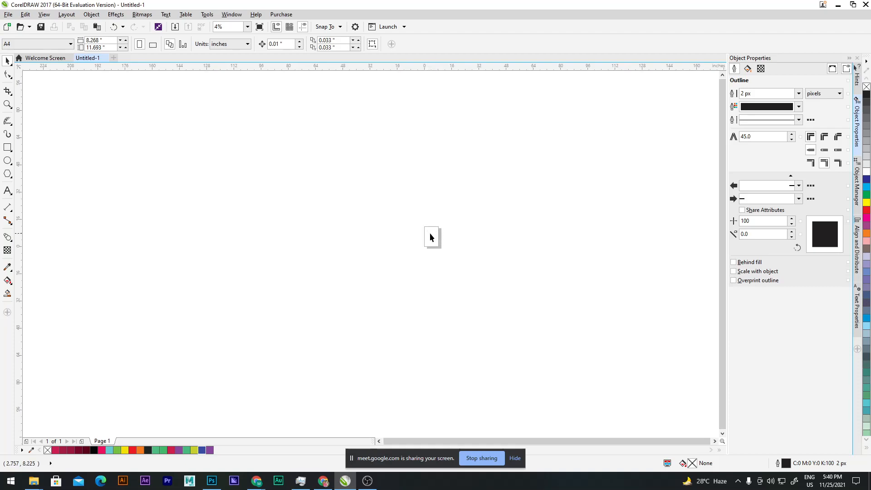
# Step: Fit the empty page to the window and activate the LiveSketch tool again
pyautogui.scroll(5, 431, 235)
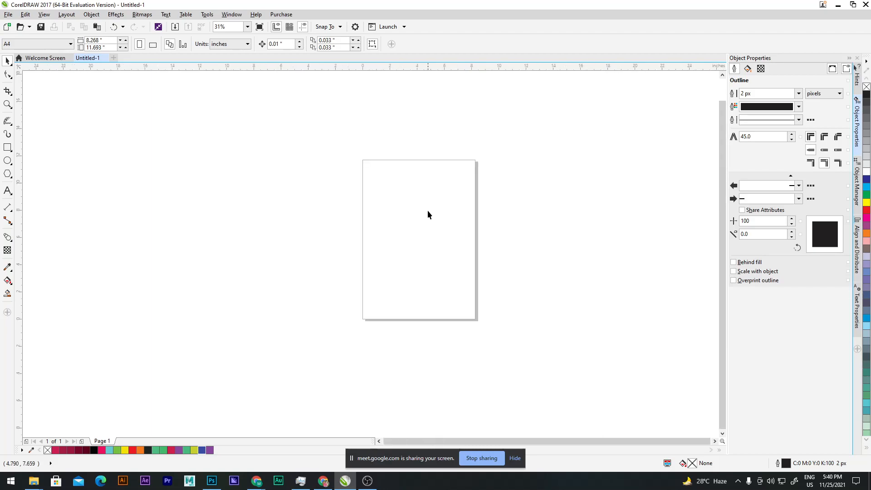
pyautogui.rightClick(428, 211)
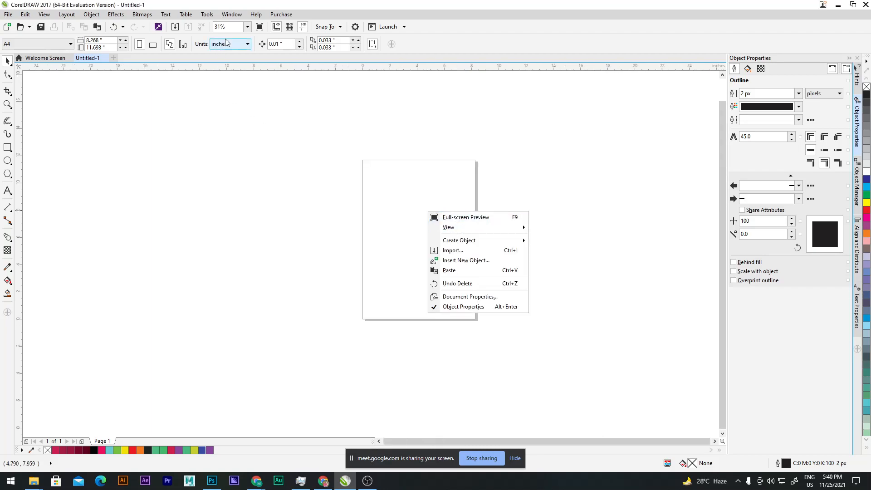
pyautogui.click(248, 26)
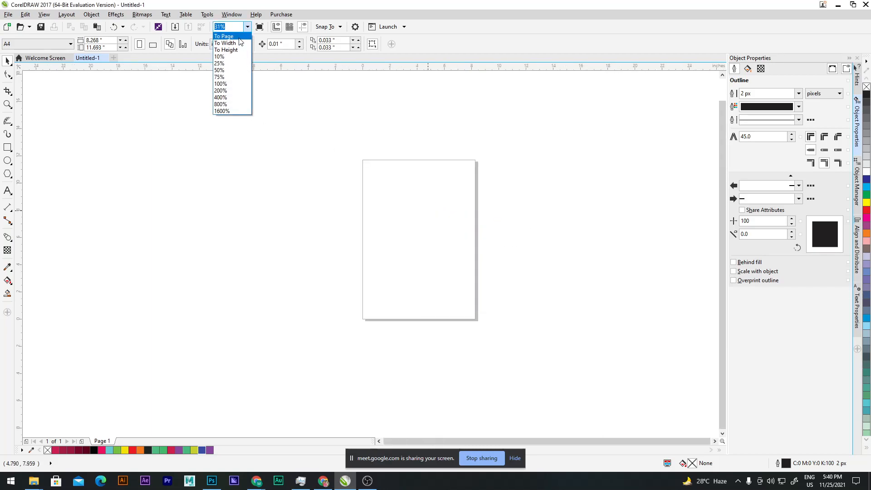
pyautogui.click(239, 36)
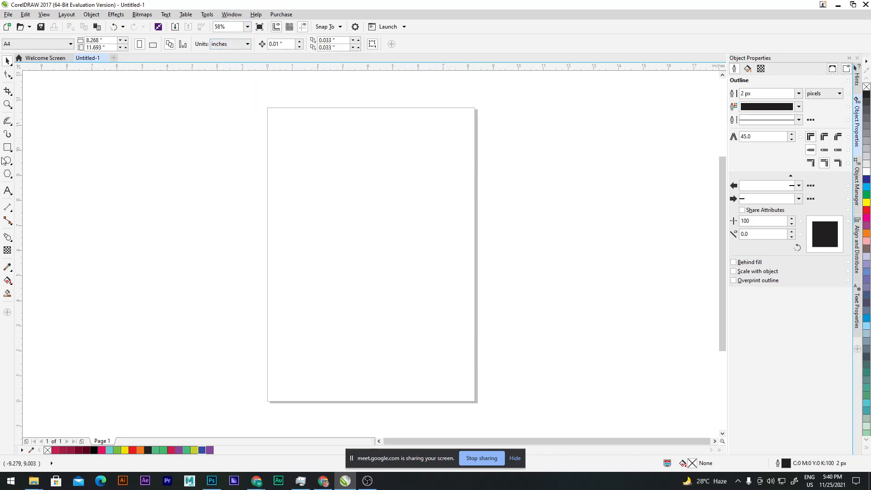
pyautogui.click(9, 122)
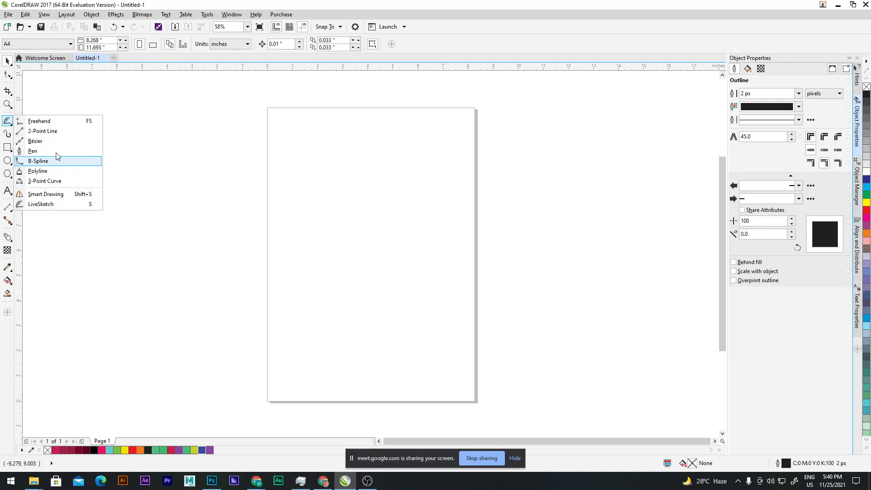
pyautogui.click(8, 121)
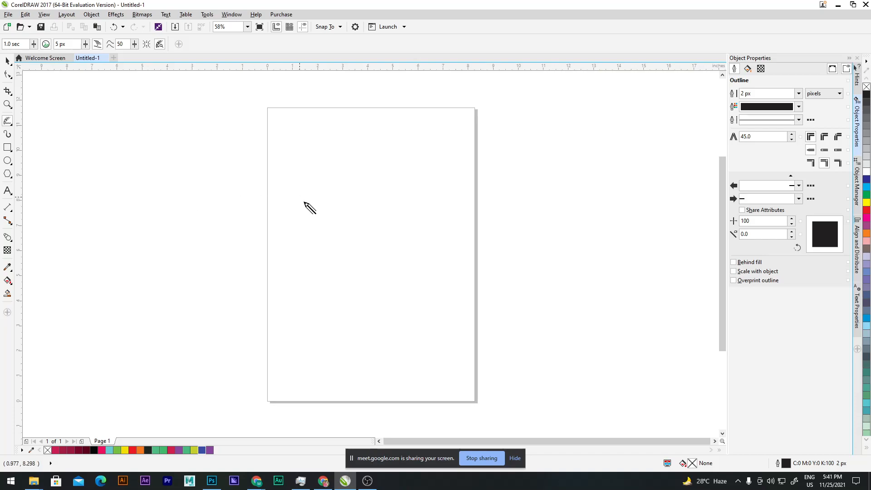
# Step: Switch to the OBS window
pyautogui.click(368, 481)
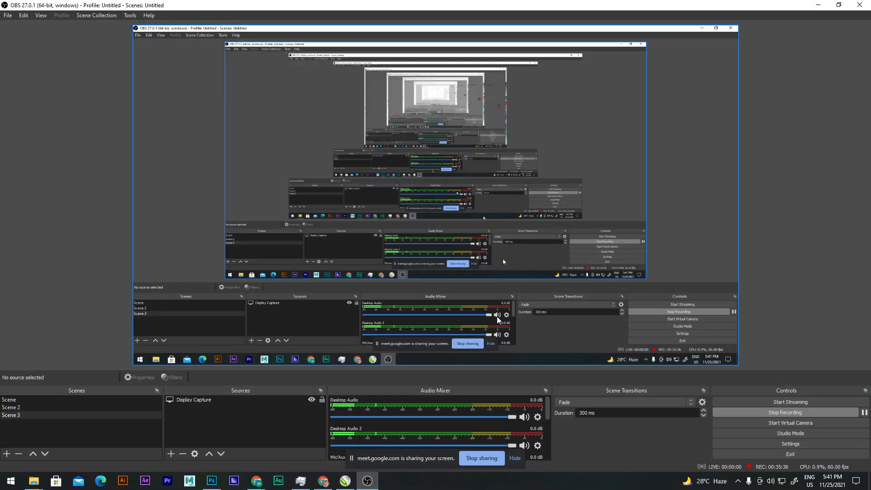